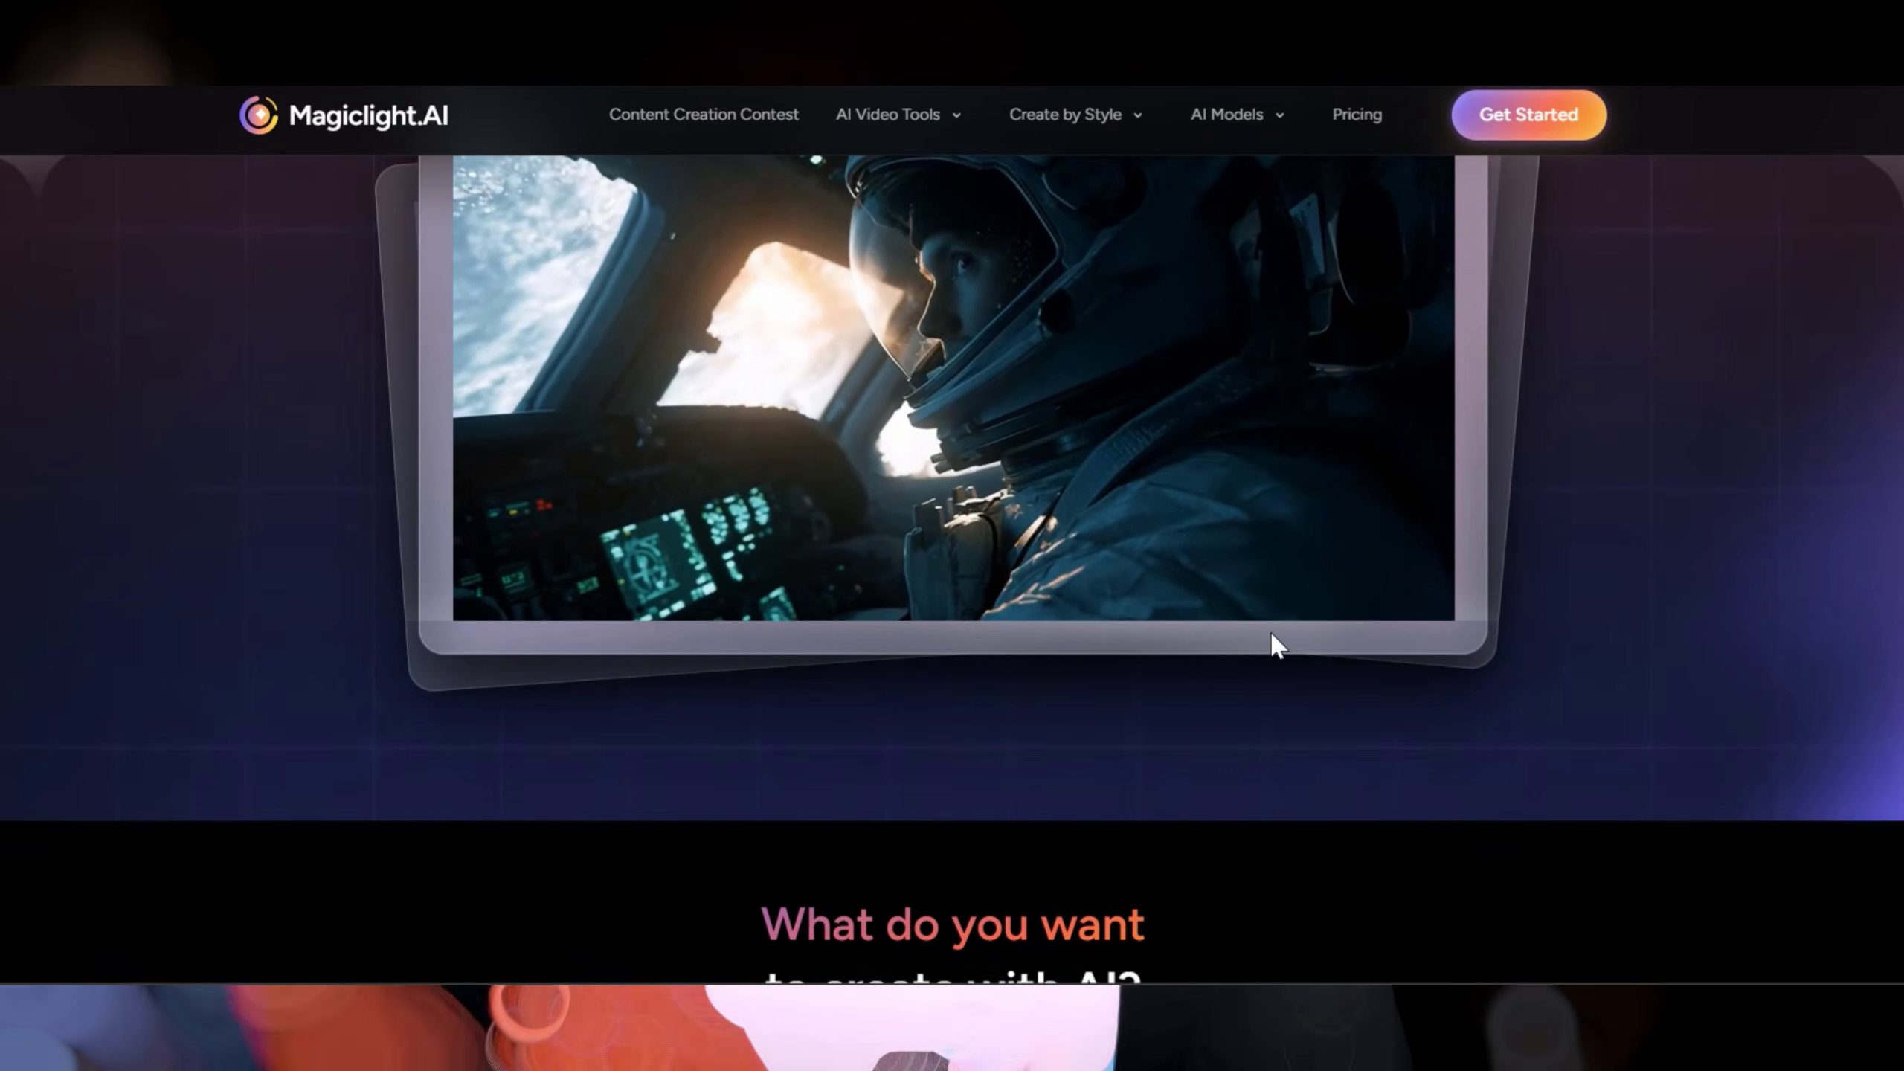
# - Look through the MagicLight.AI homepage's creation categories and featured models, and the Kling 3.0 page
pyautogui.scroll(2, 1274, 637)
pyautogui.scroll(-8, 1274, 638)
pyautogui.scroll(-2, 1271, 630)
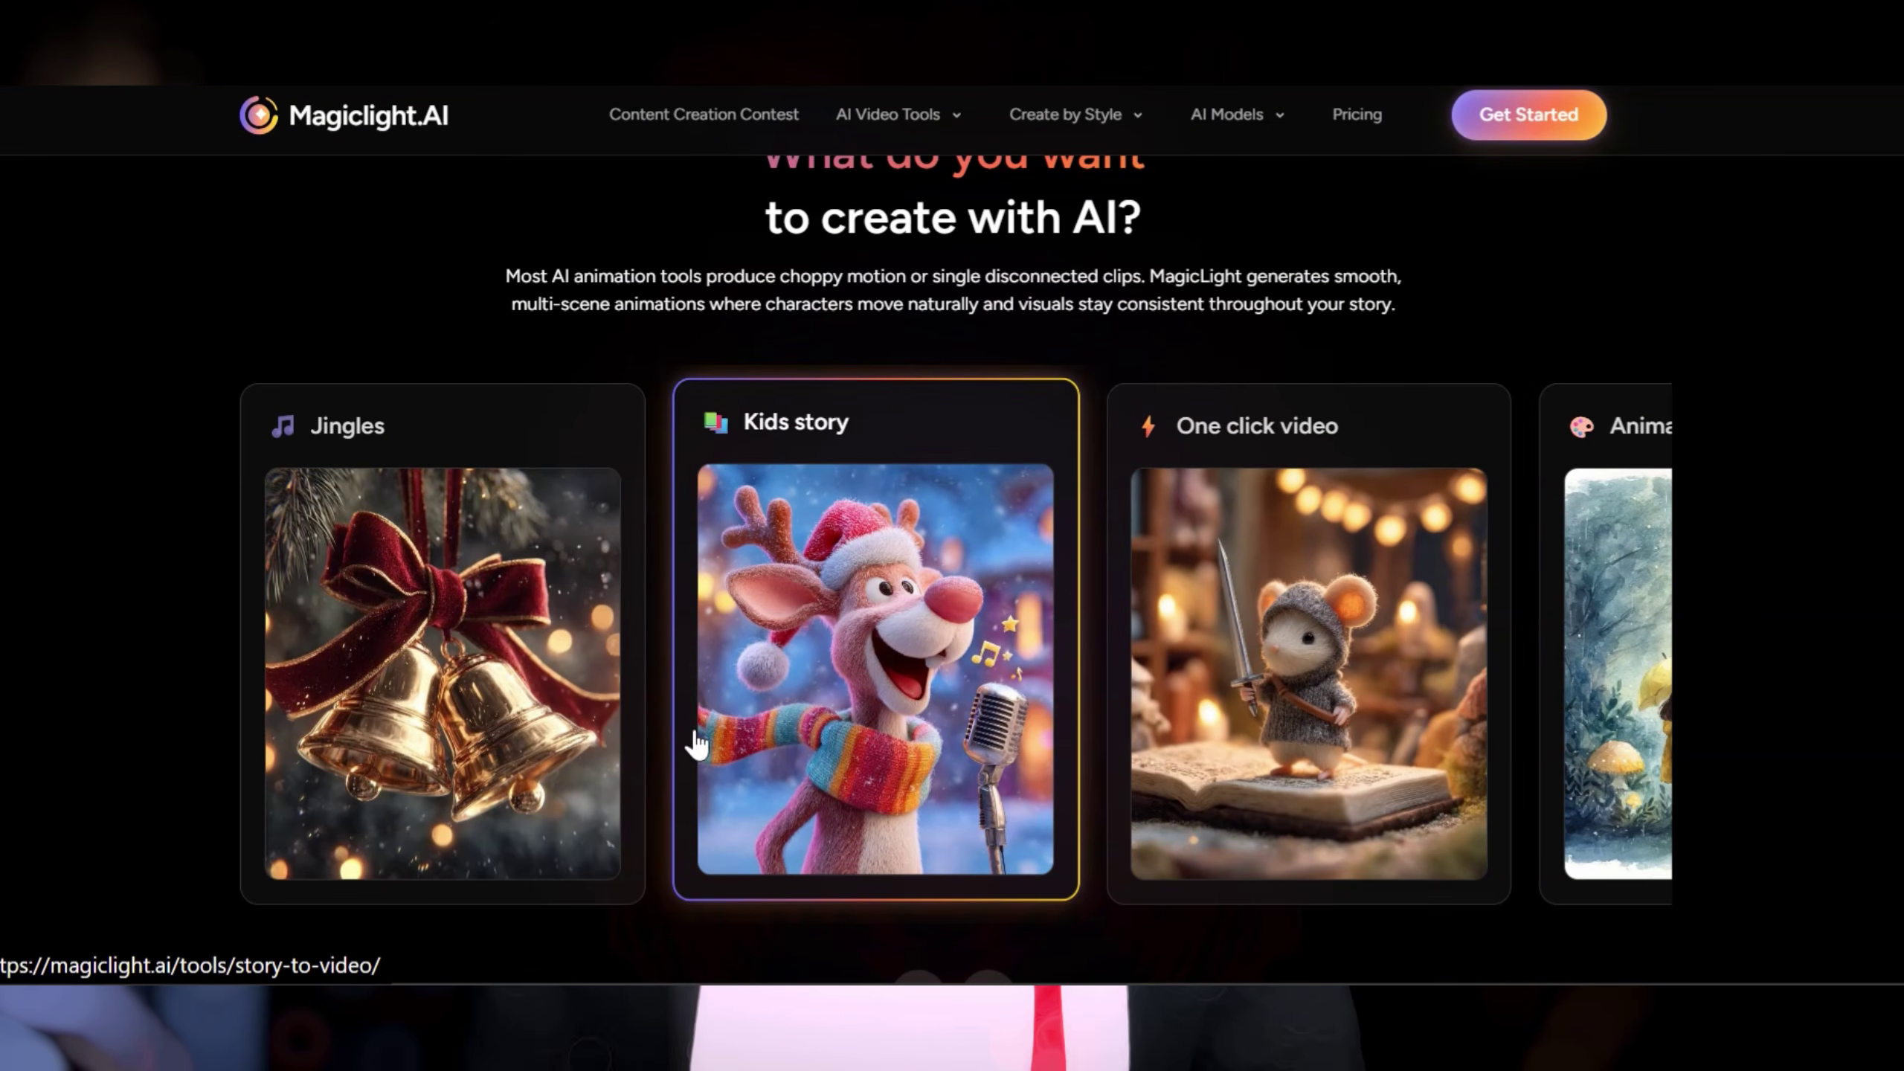
pyautogui.scroll(-15, 1724, 622)
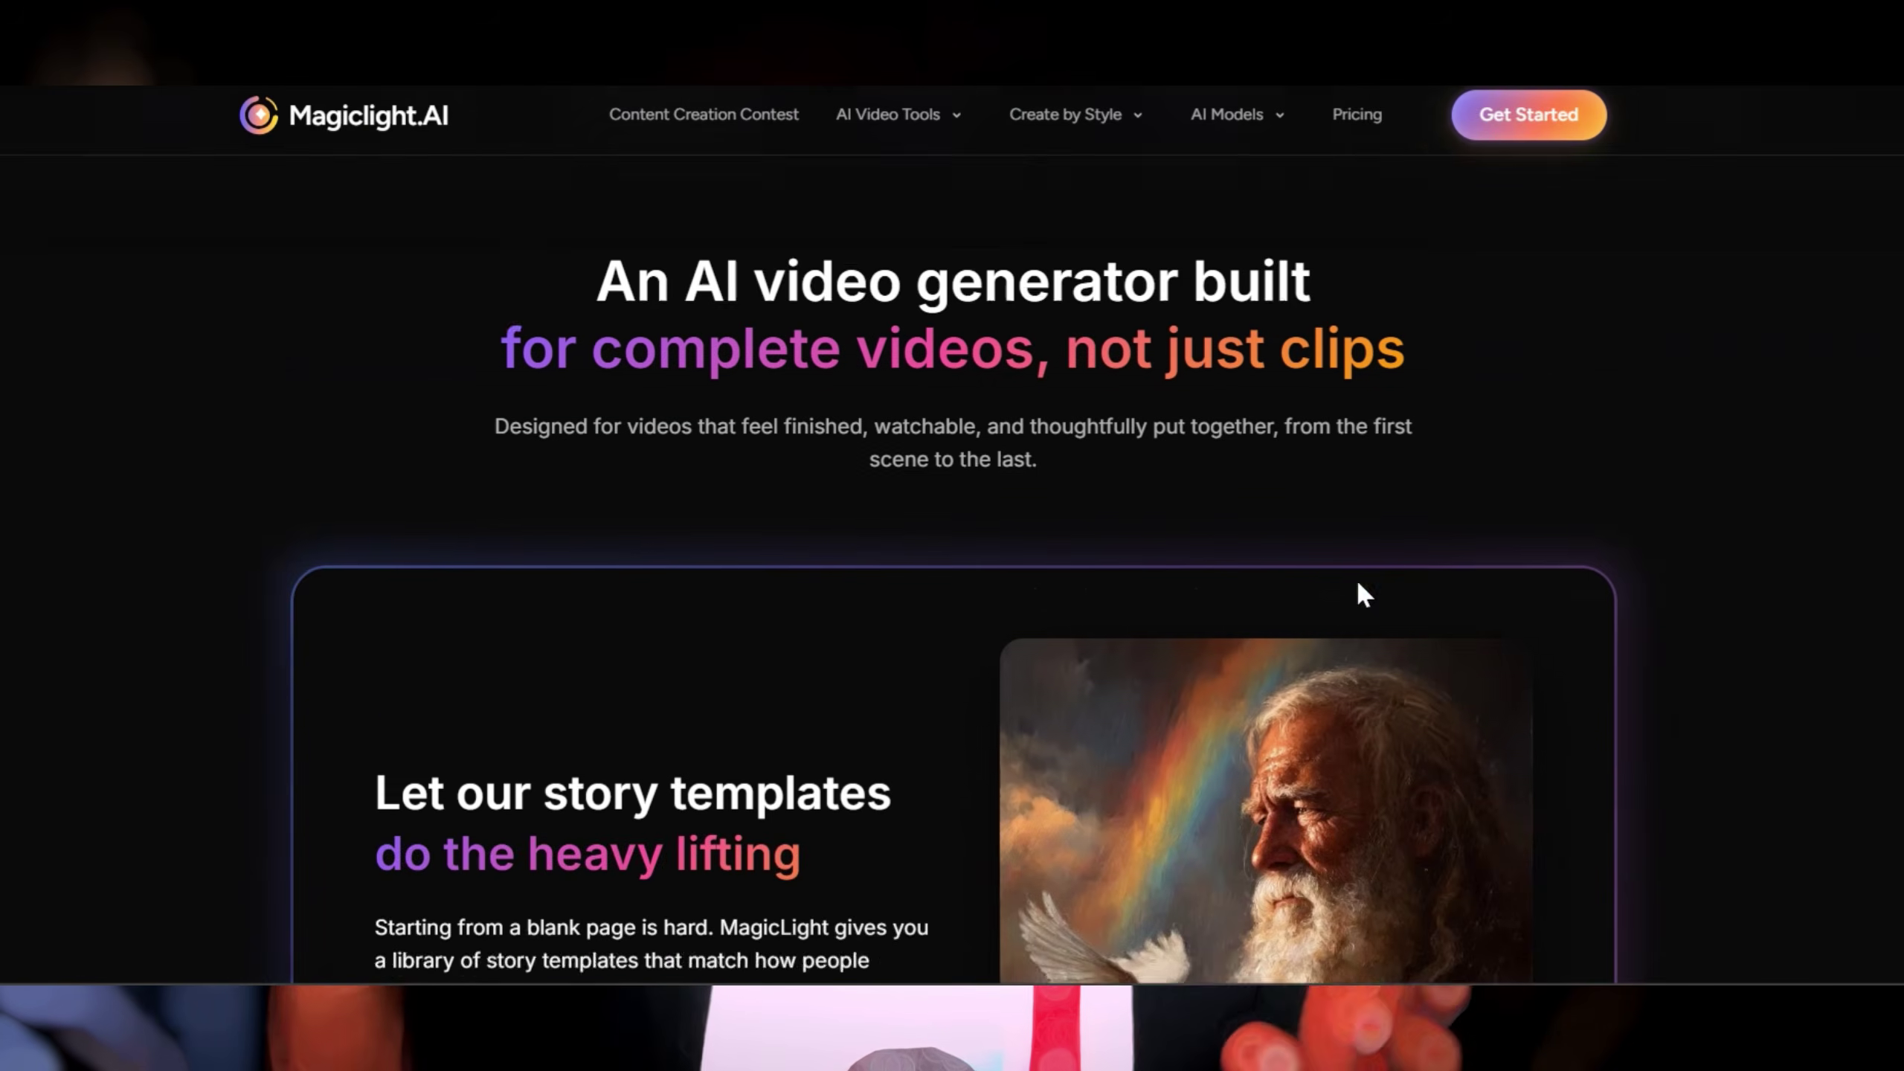
pyautogui.scroll(-5, 1360, 587)
pyautogui.scroll(-15, 1359, 587)
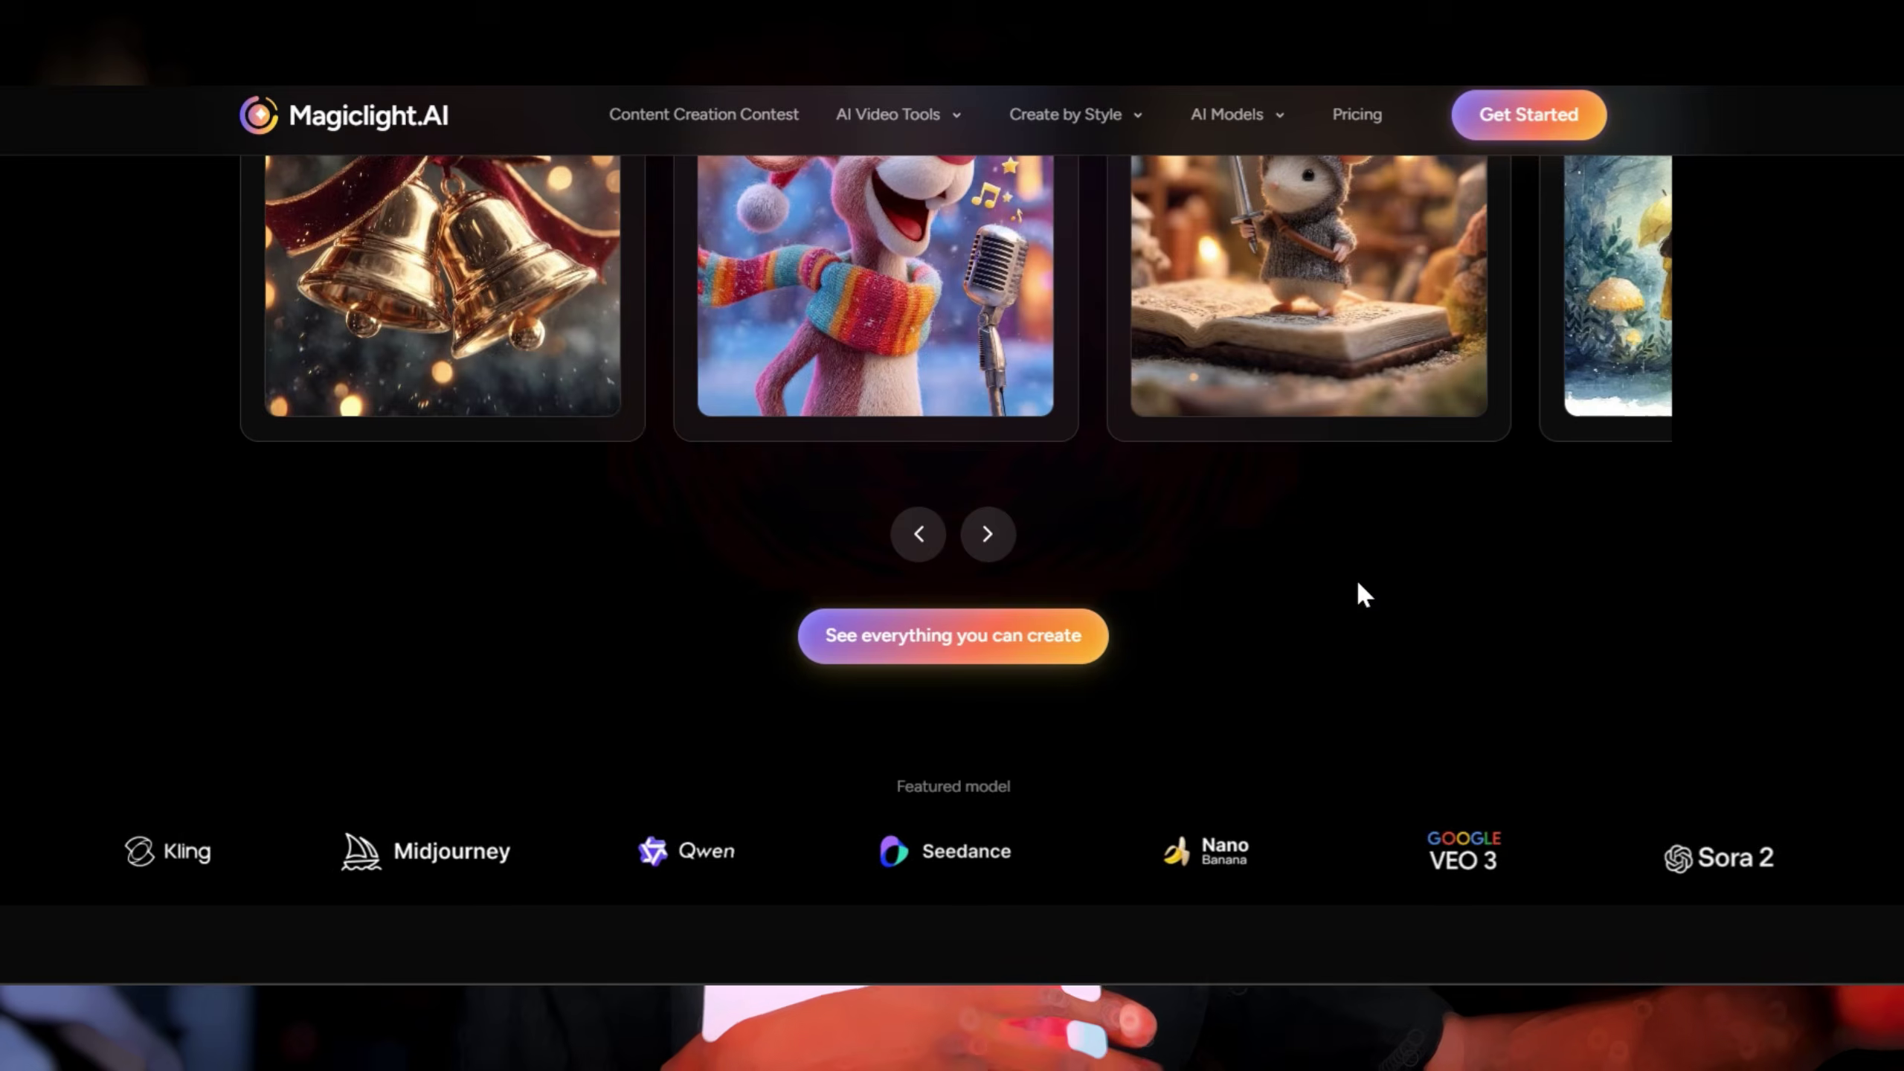
pyautogui.scroll(20, 1360, 593)
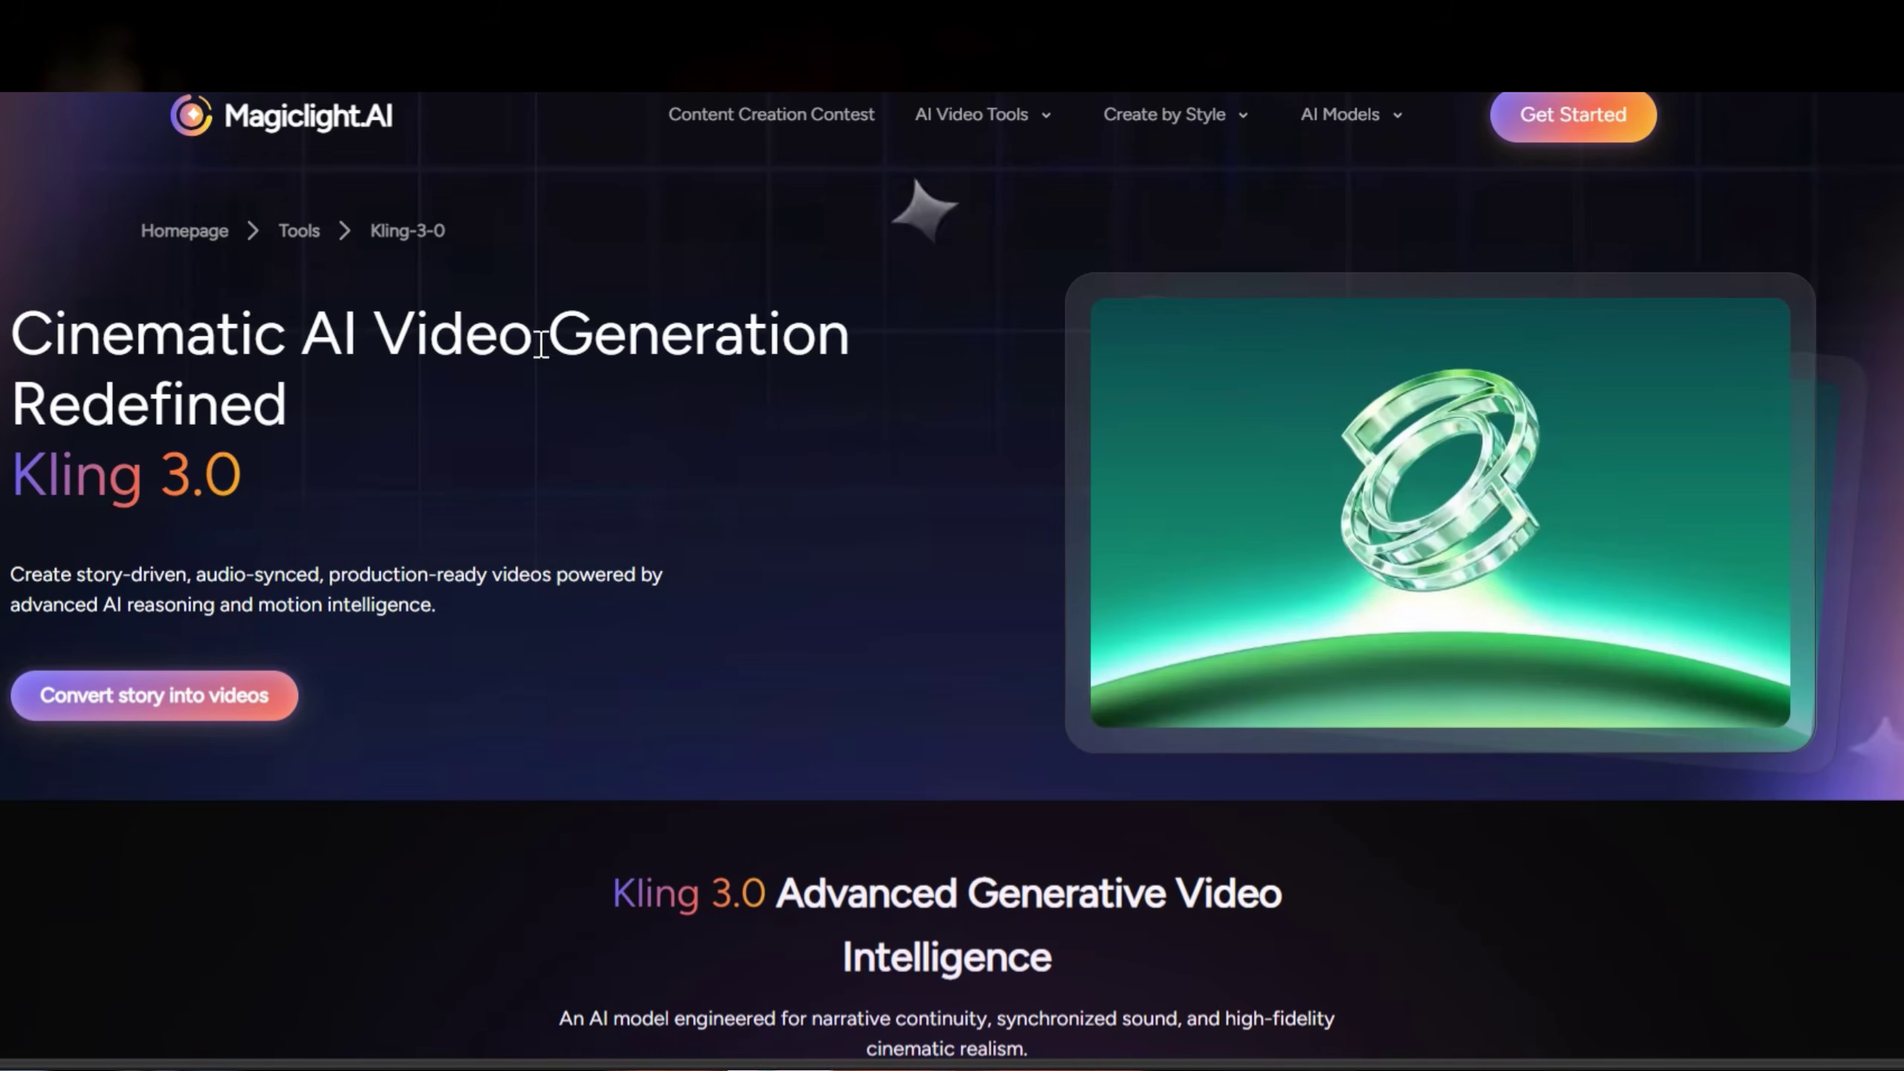
pyautogui.scroll(-4, 310, 625)
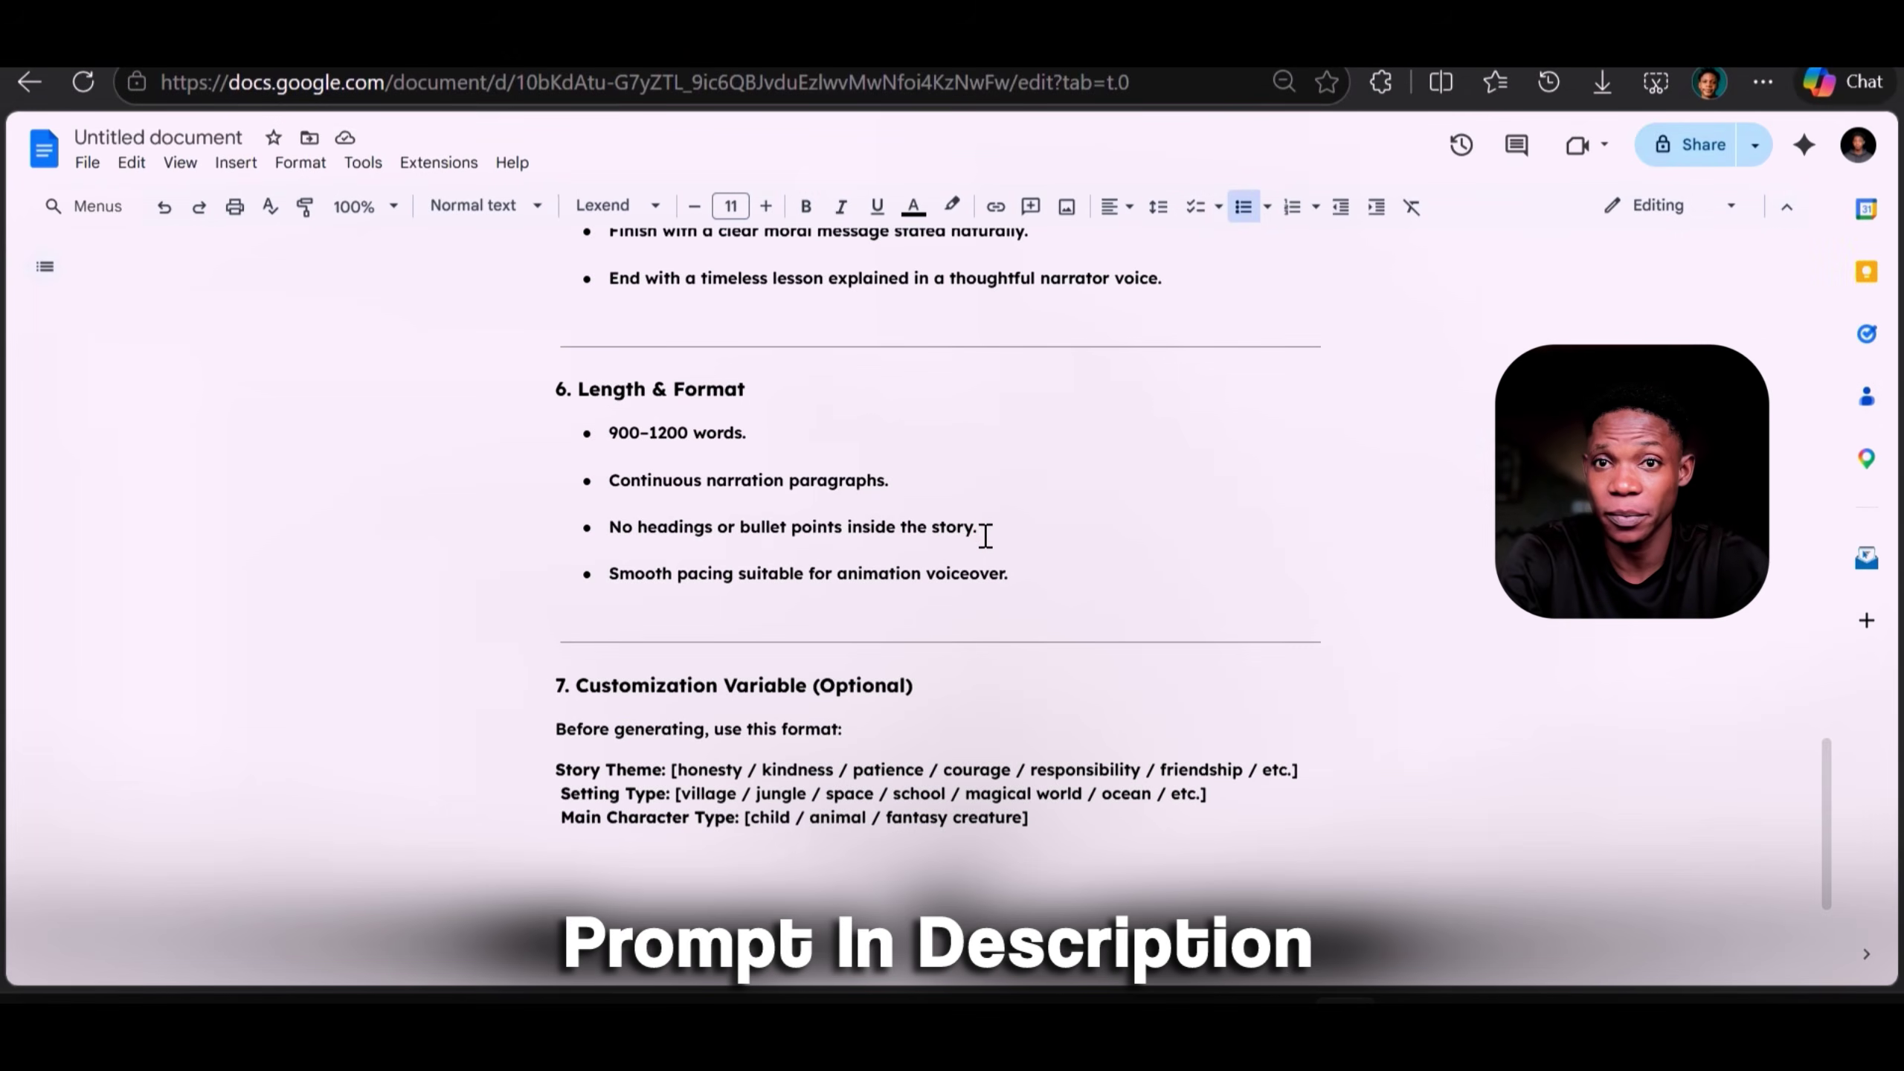
# - Copy the entire general story generator prompt from the Google Docs document and submit it in a new ChatGPT chat
pyautogui.hotkey('ctrl', 'a')
pyautogui.rightClick(903, 477)
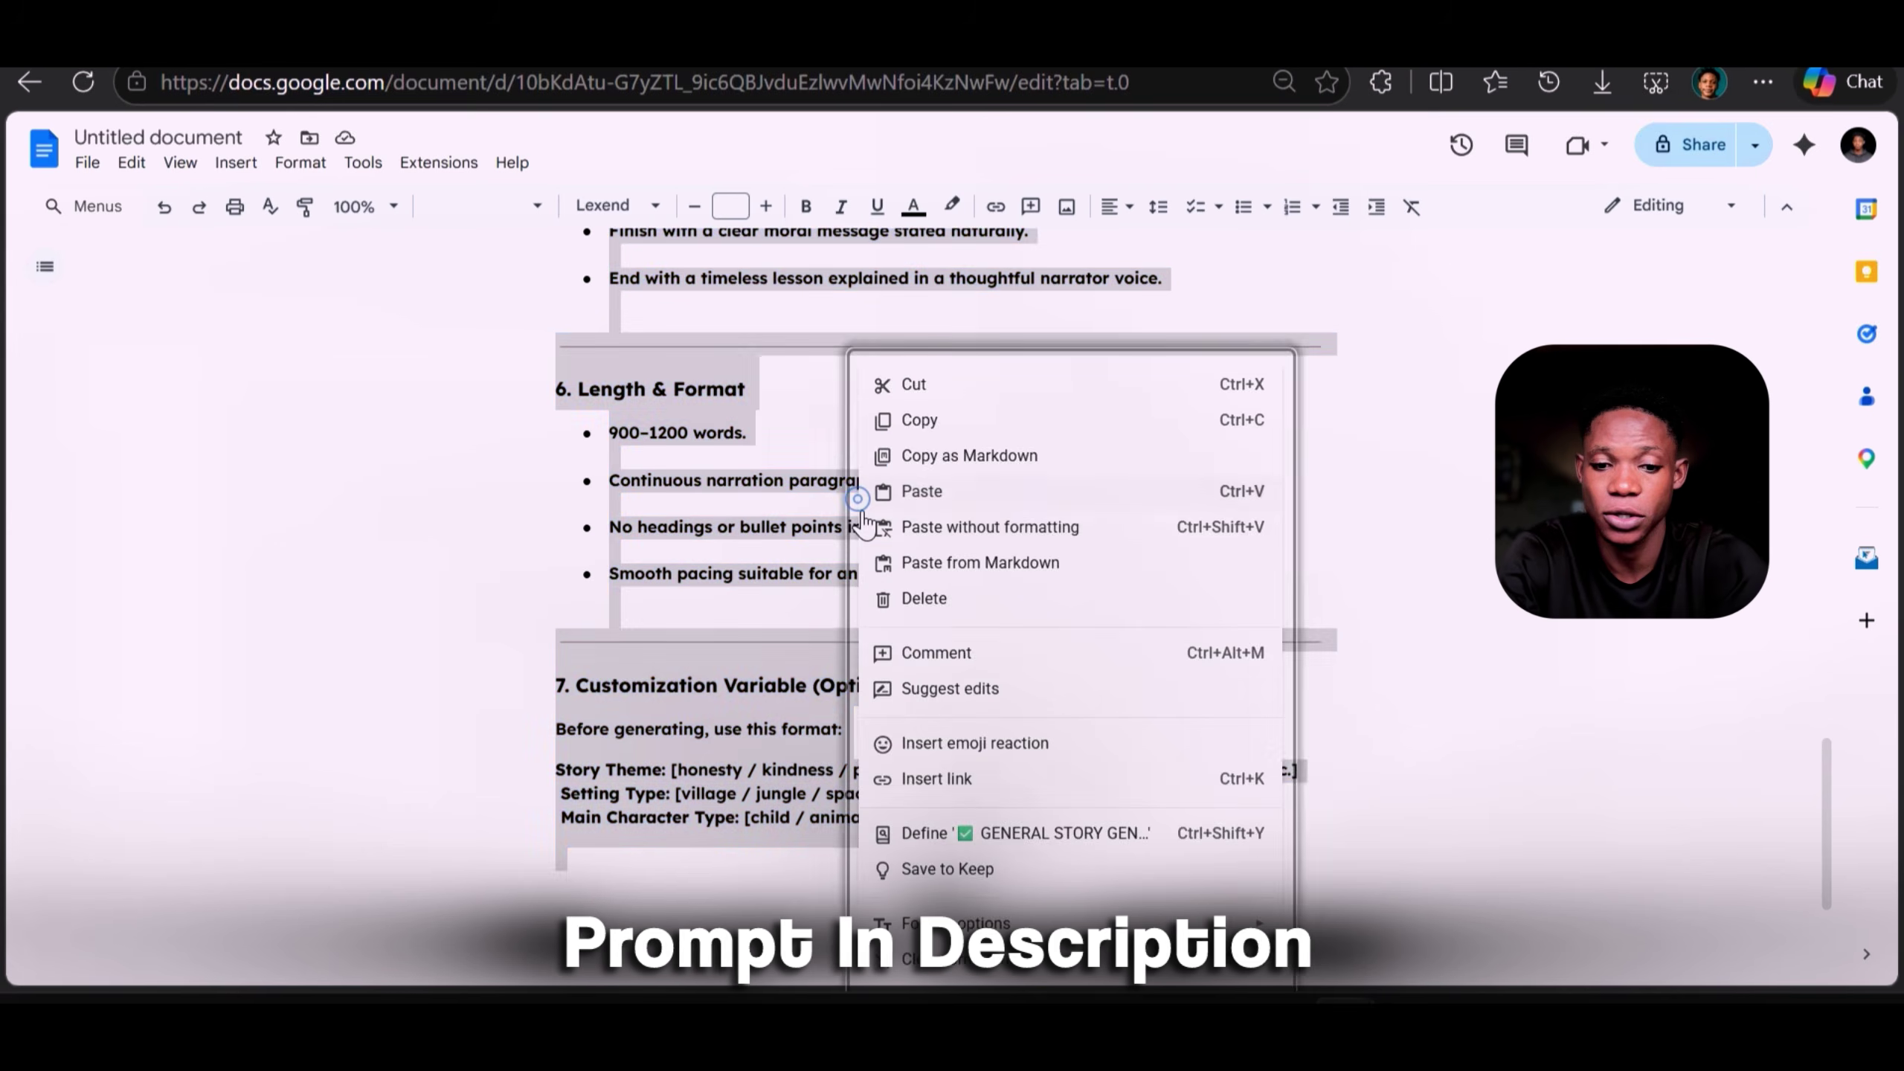
pyautogui.click(901, 427)
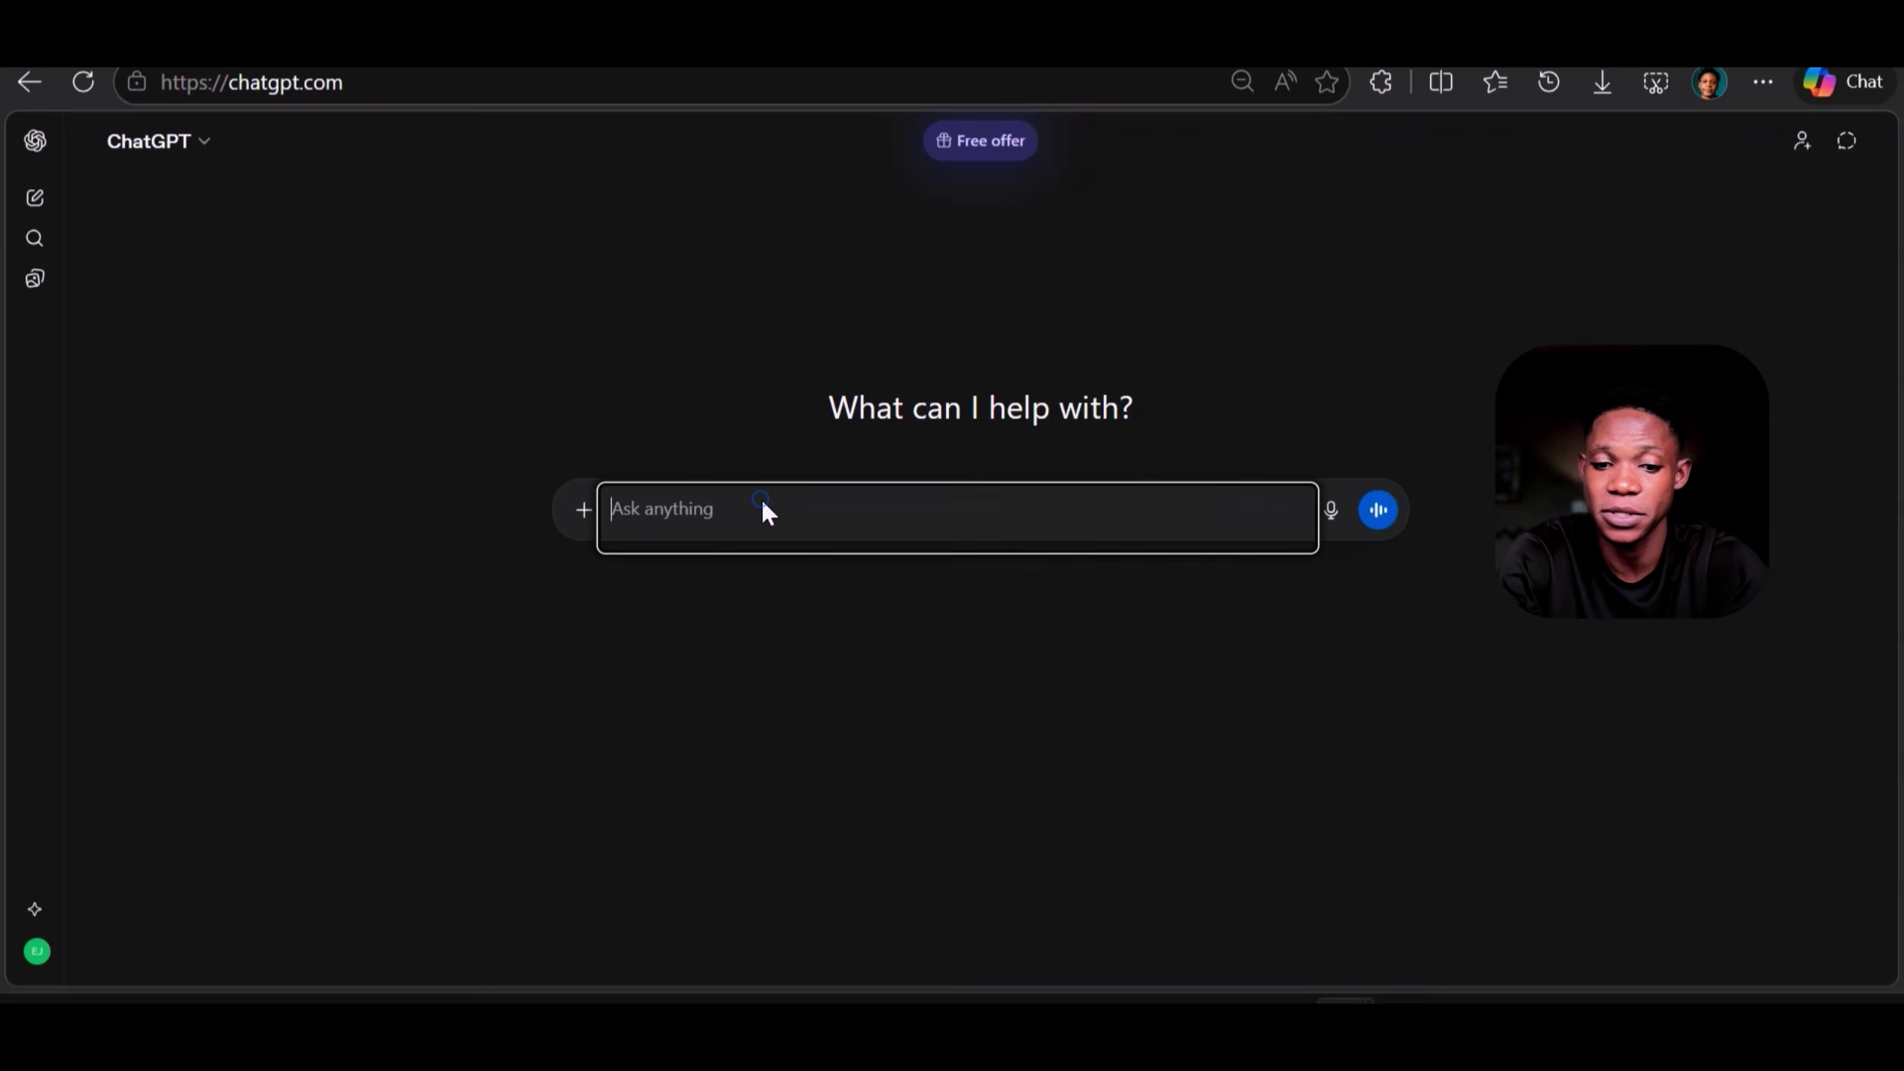
pyautogui.rightClick(765, 510)
pyautogui.click(864, 579)
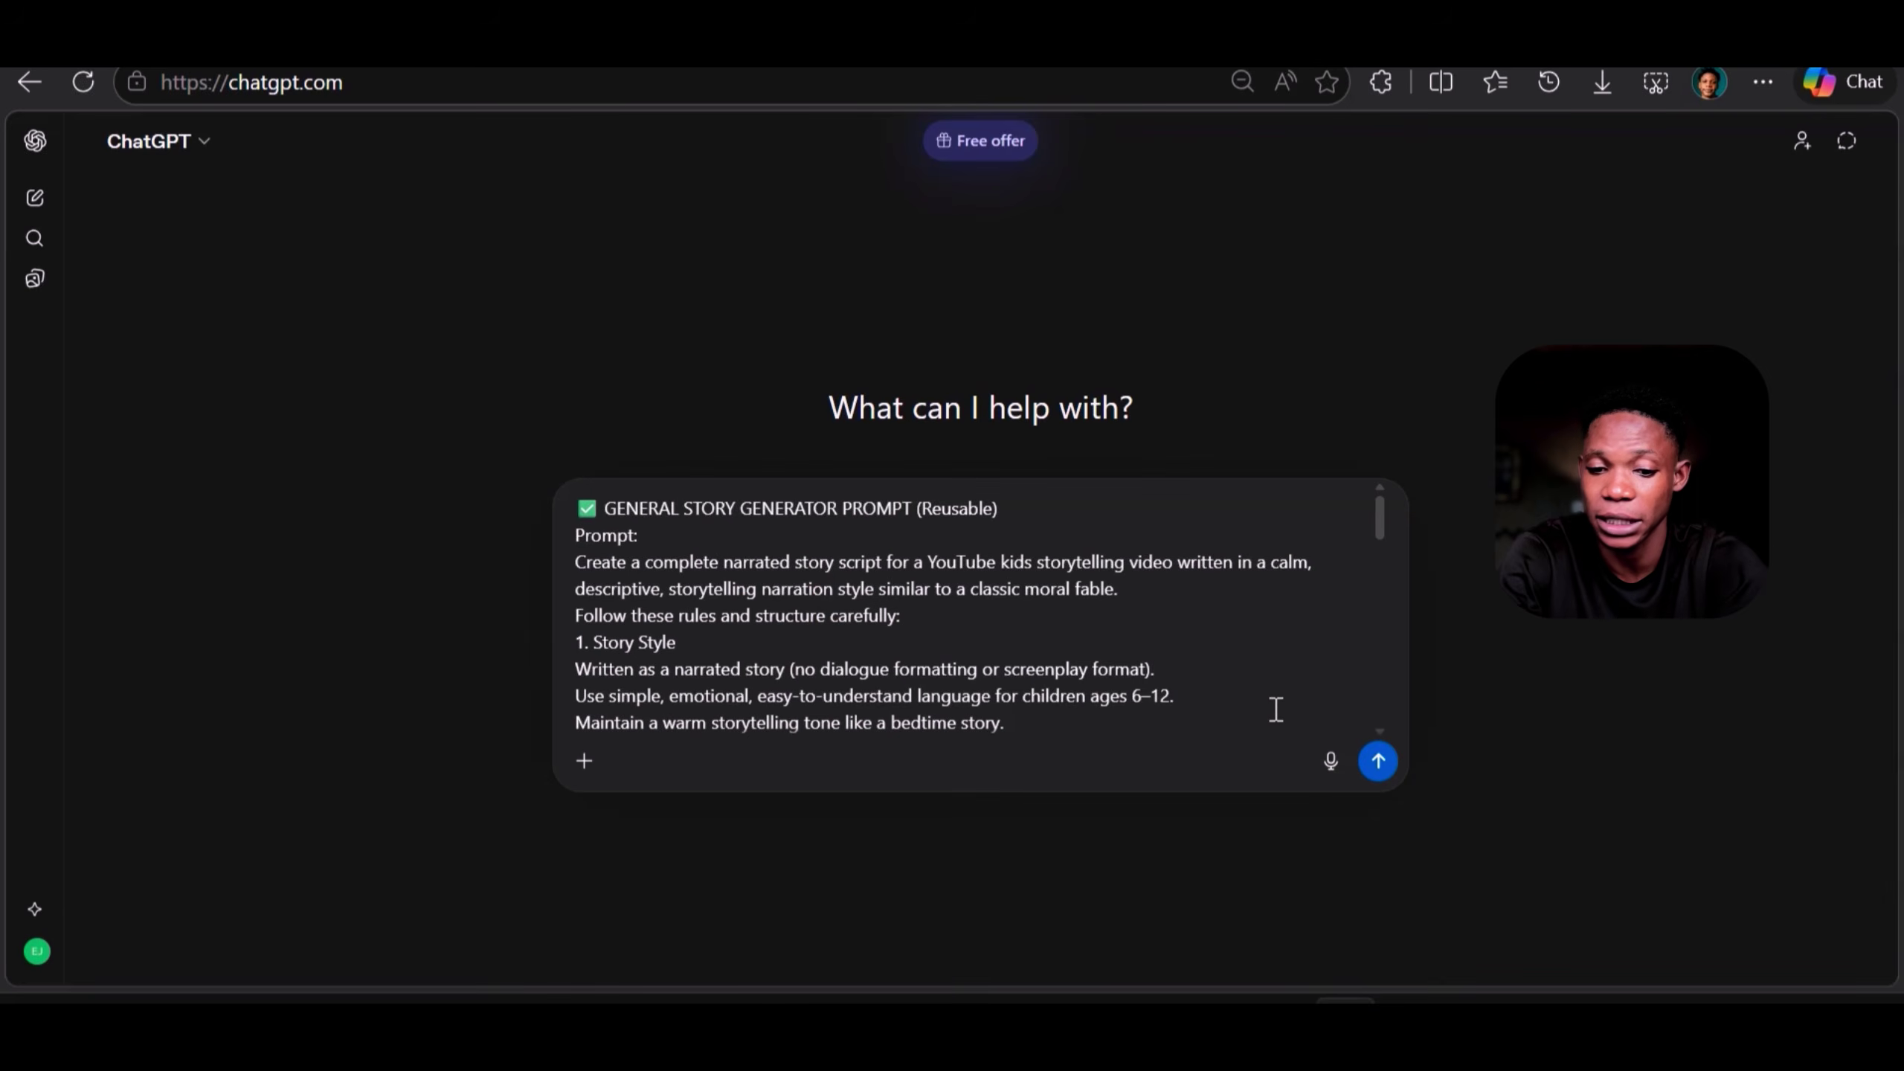
pyautogui.click(1378, 761)
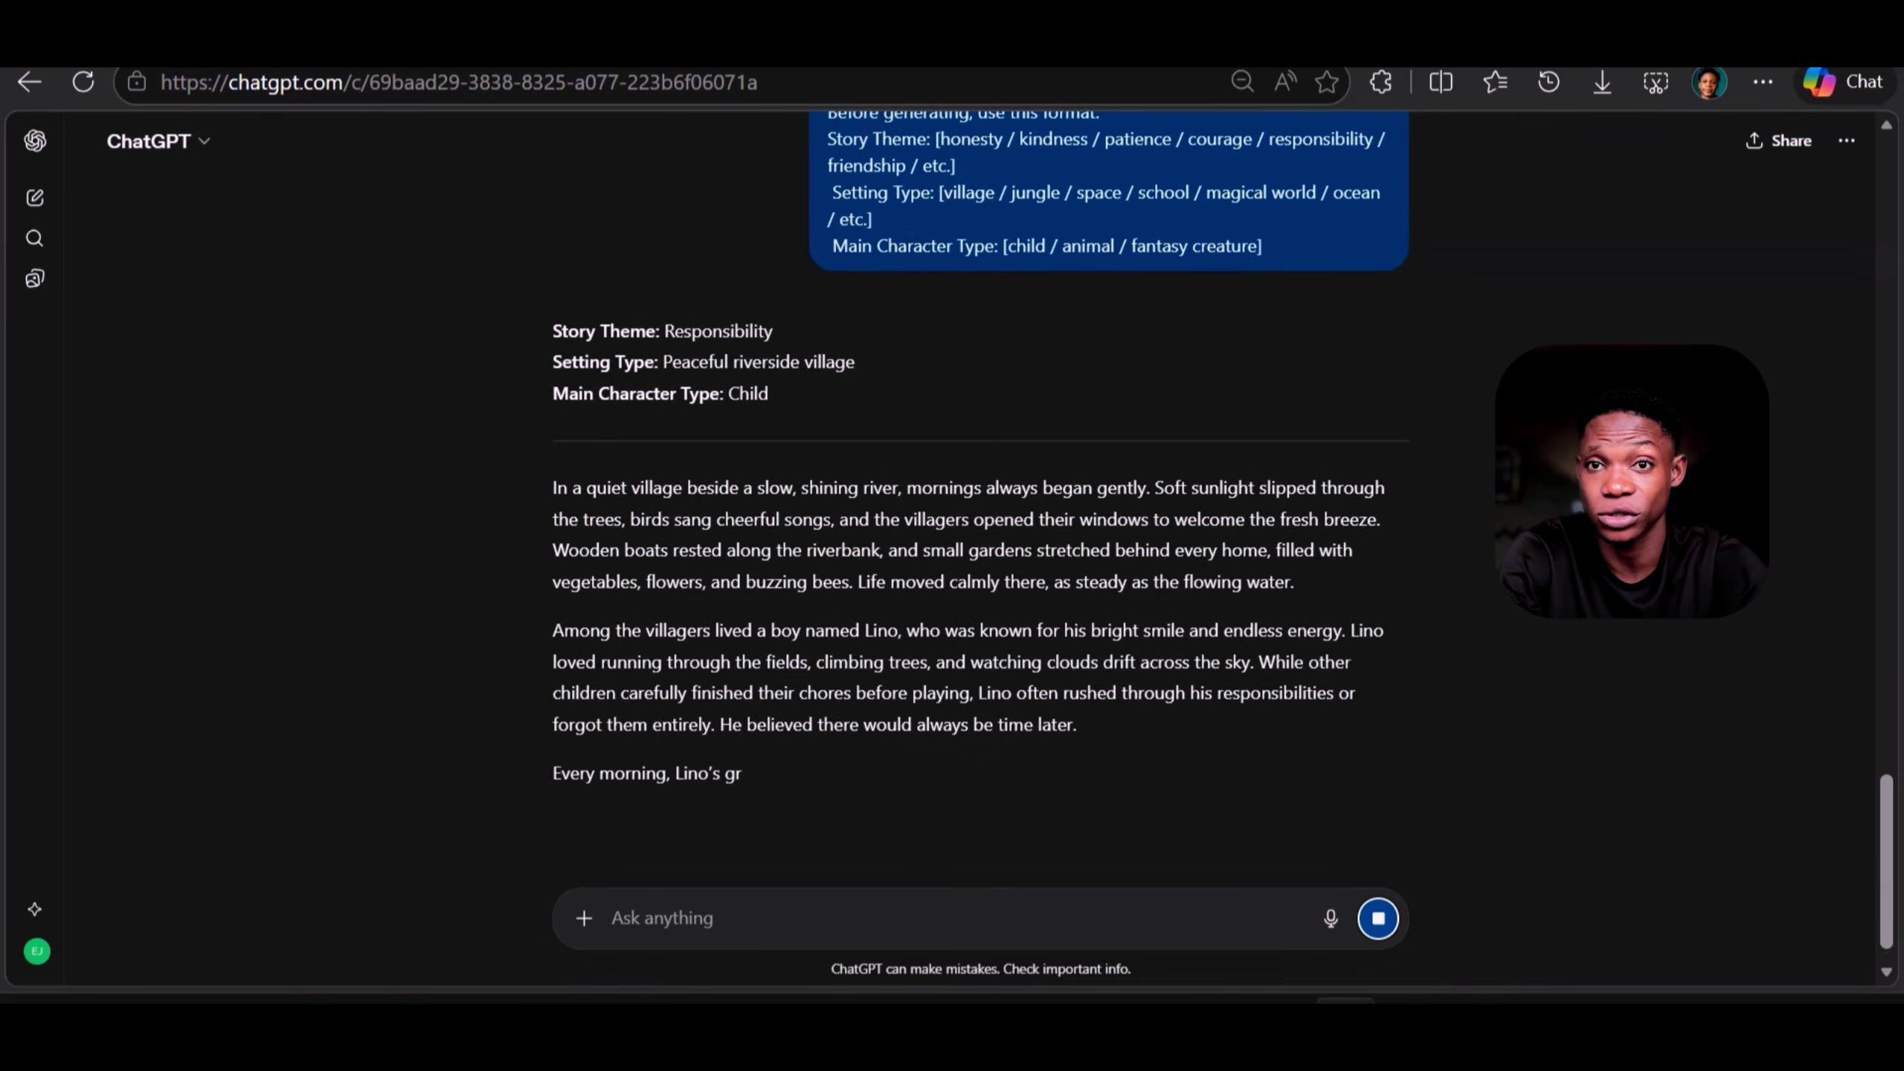
# - Ask ChatGPT to decrease the story to 500 words and to generate a smart prompt for the story above
pyautogui.write('decrease the story to 500 words')
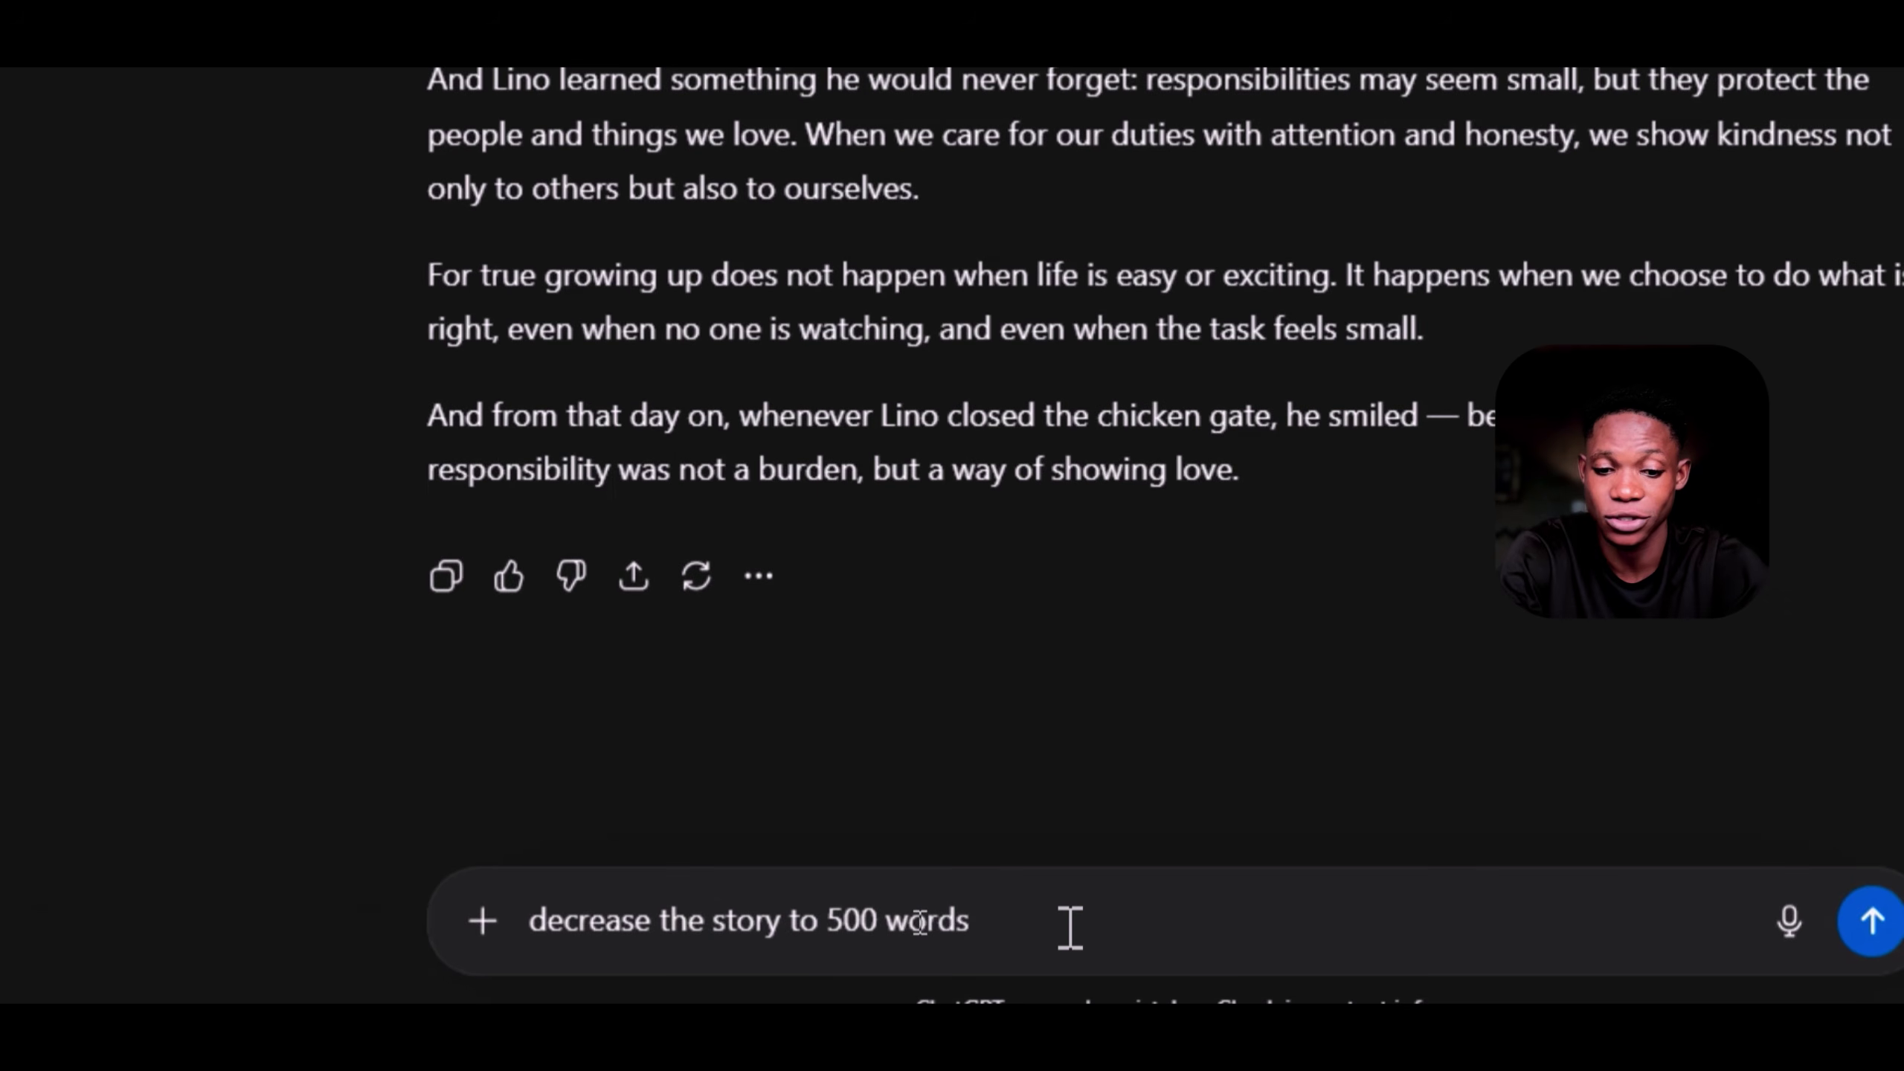
pyautogui.click(1371, 912)
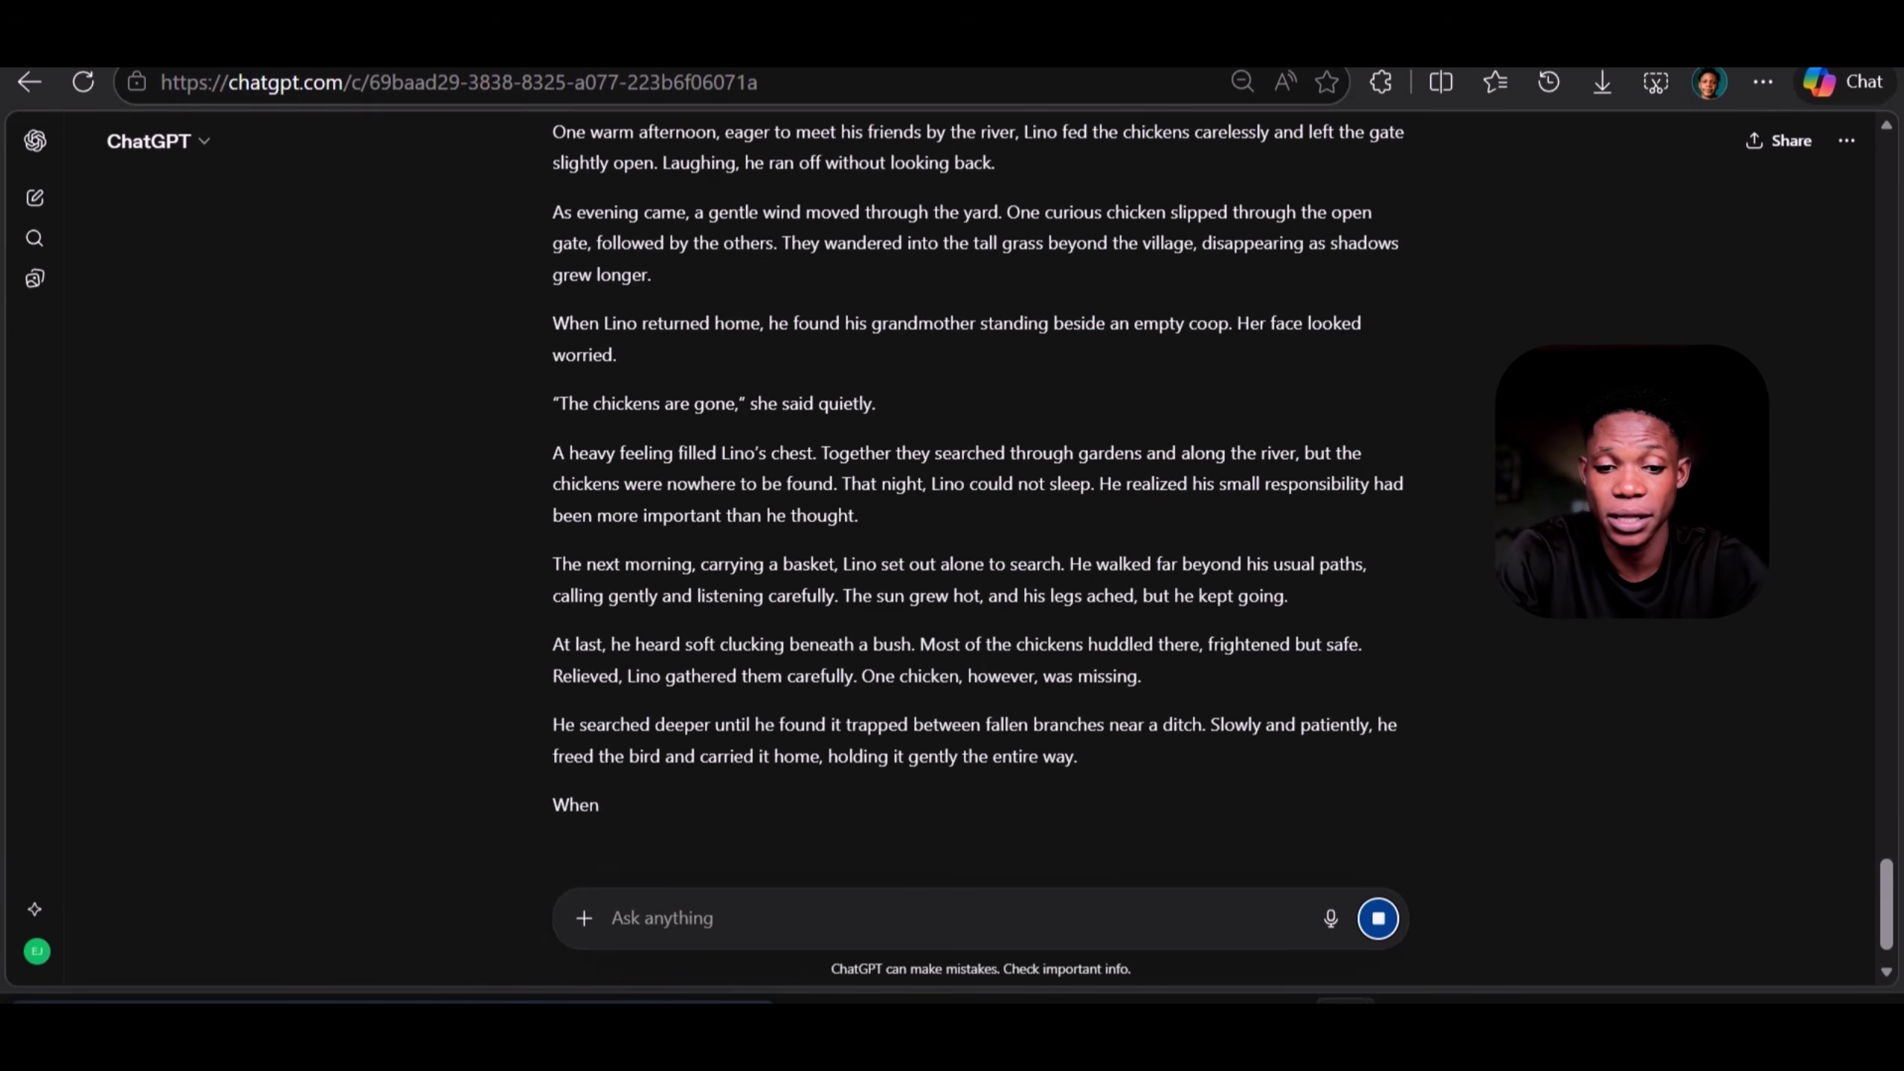
pyautogui.write('generate a smart prompt for the story above')
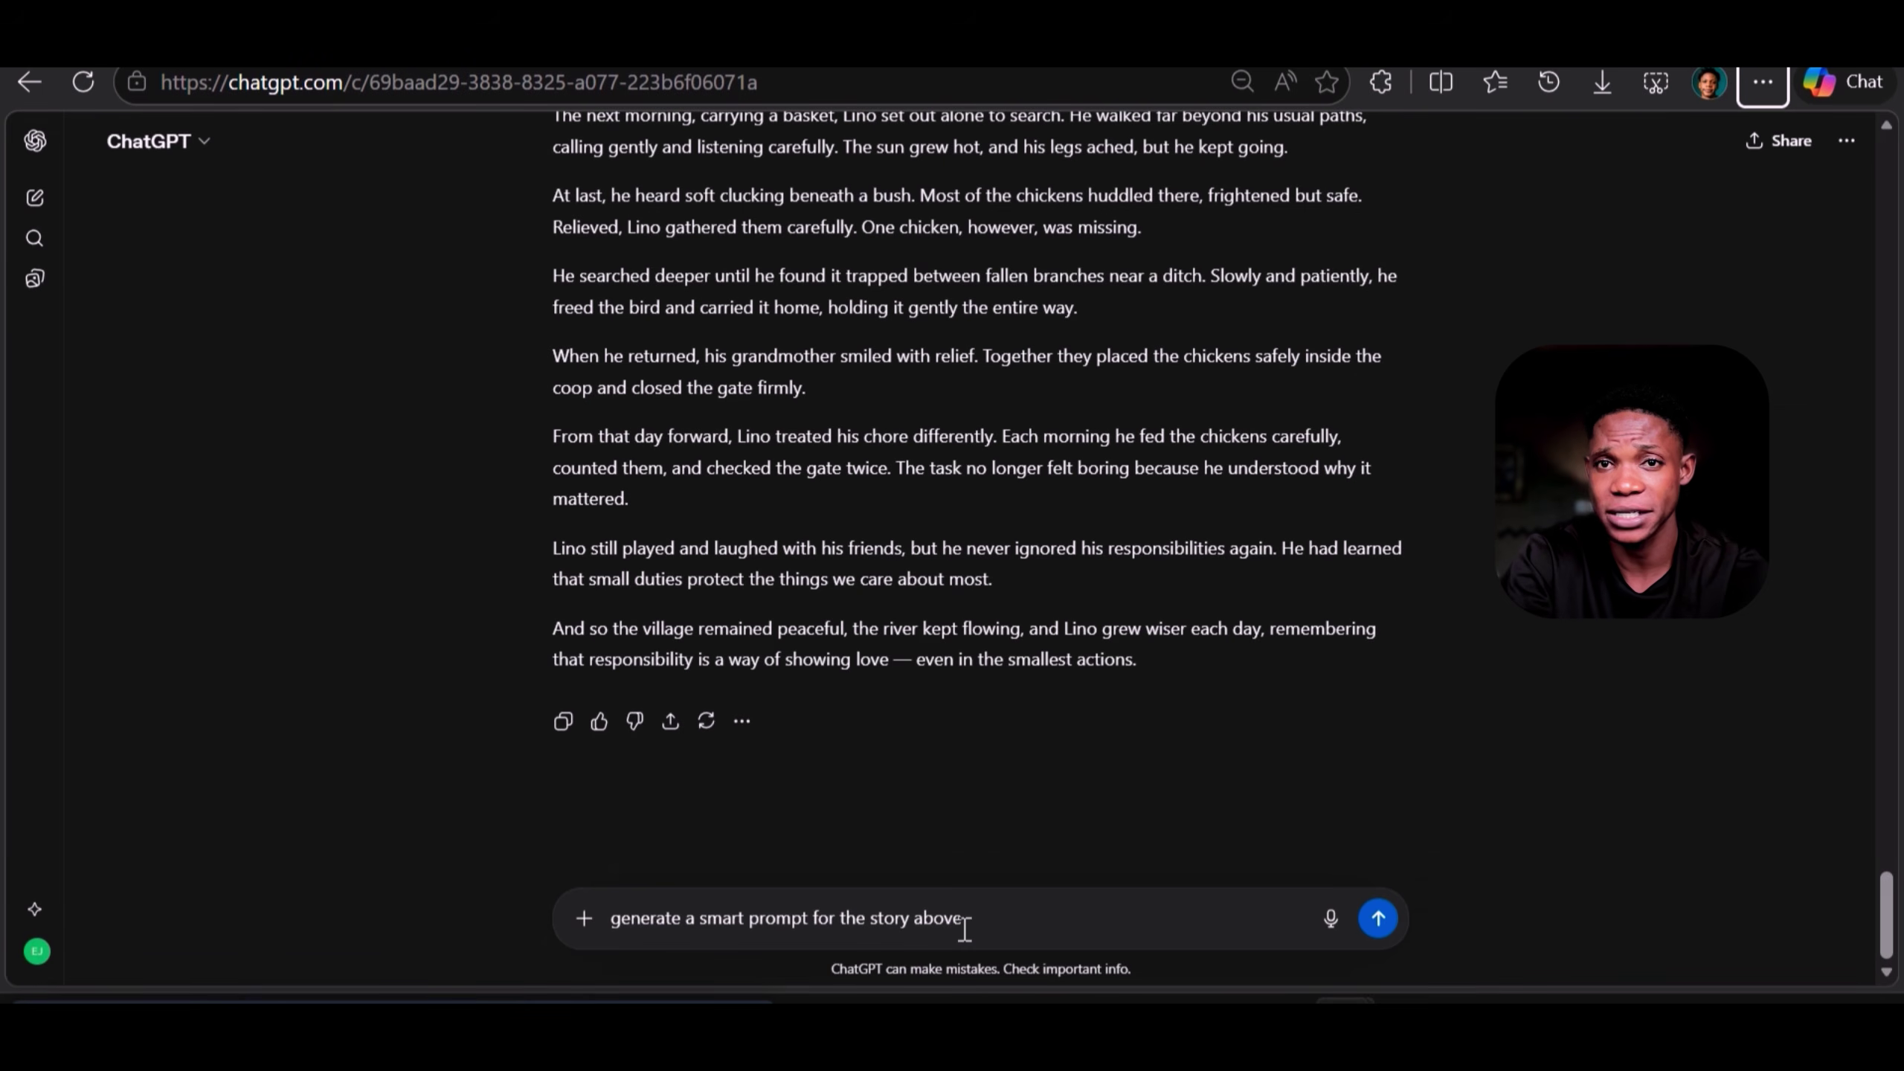
pyautogui.click(1360, 924)
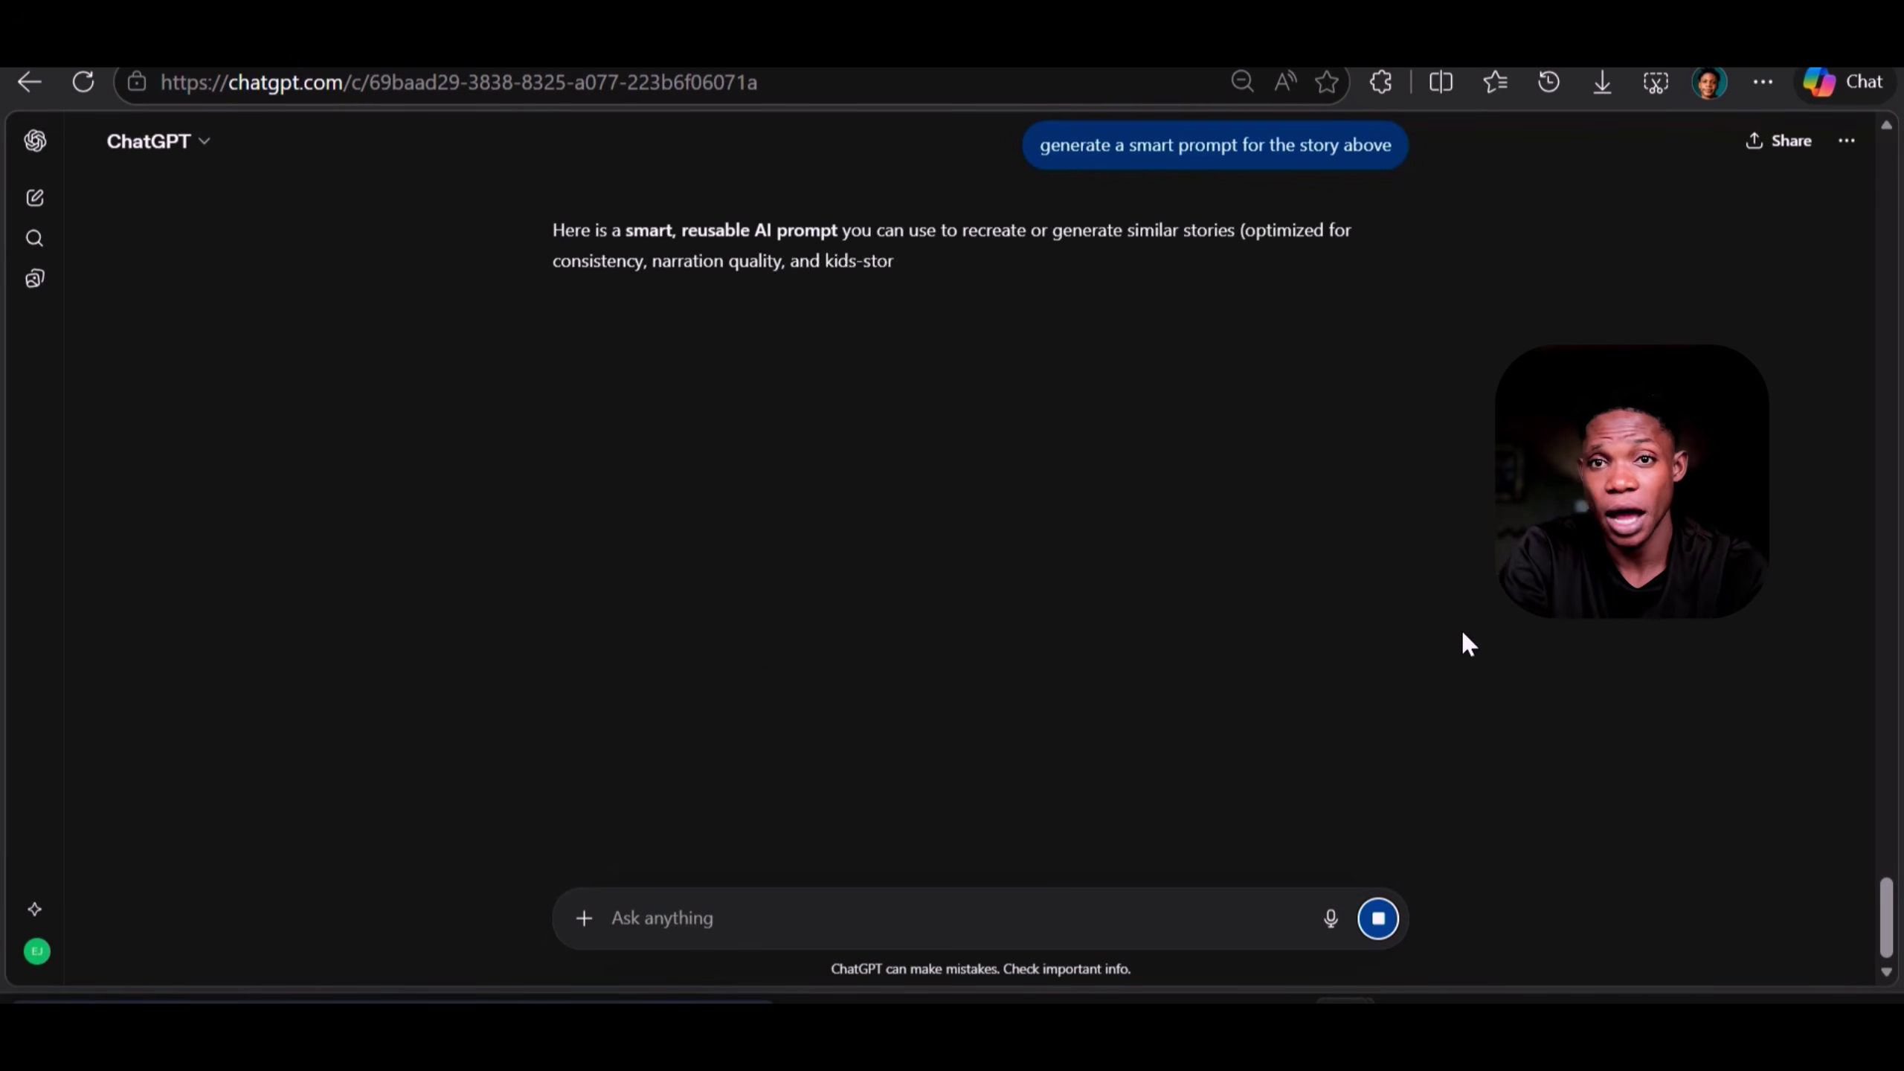
pyautogui.scroll(-10, 1444, 652)
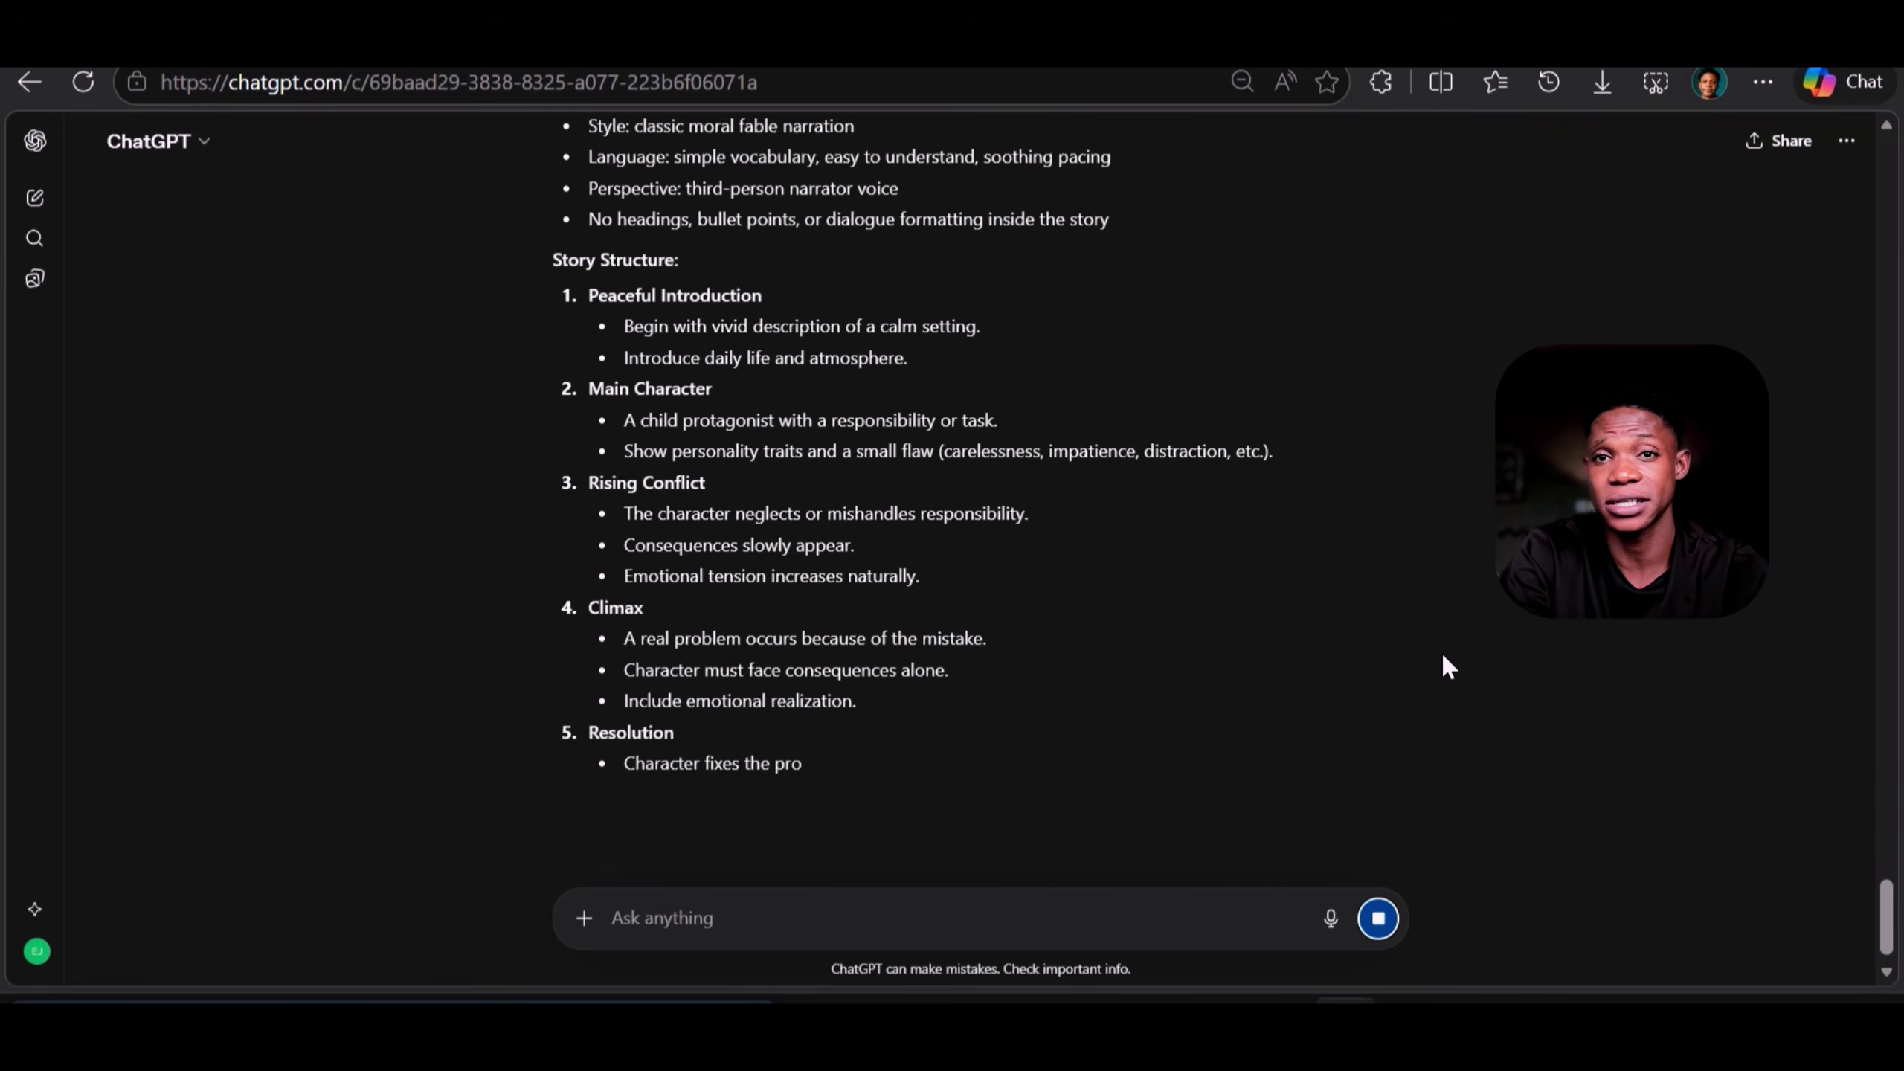
pyautogui.scroll(15, 532, 459)
pyautogui.scroll(-20, 835, 636)
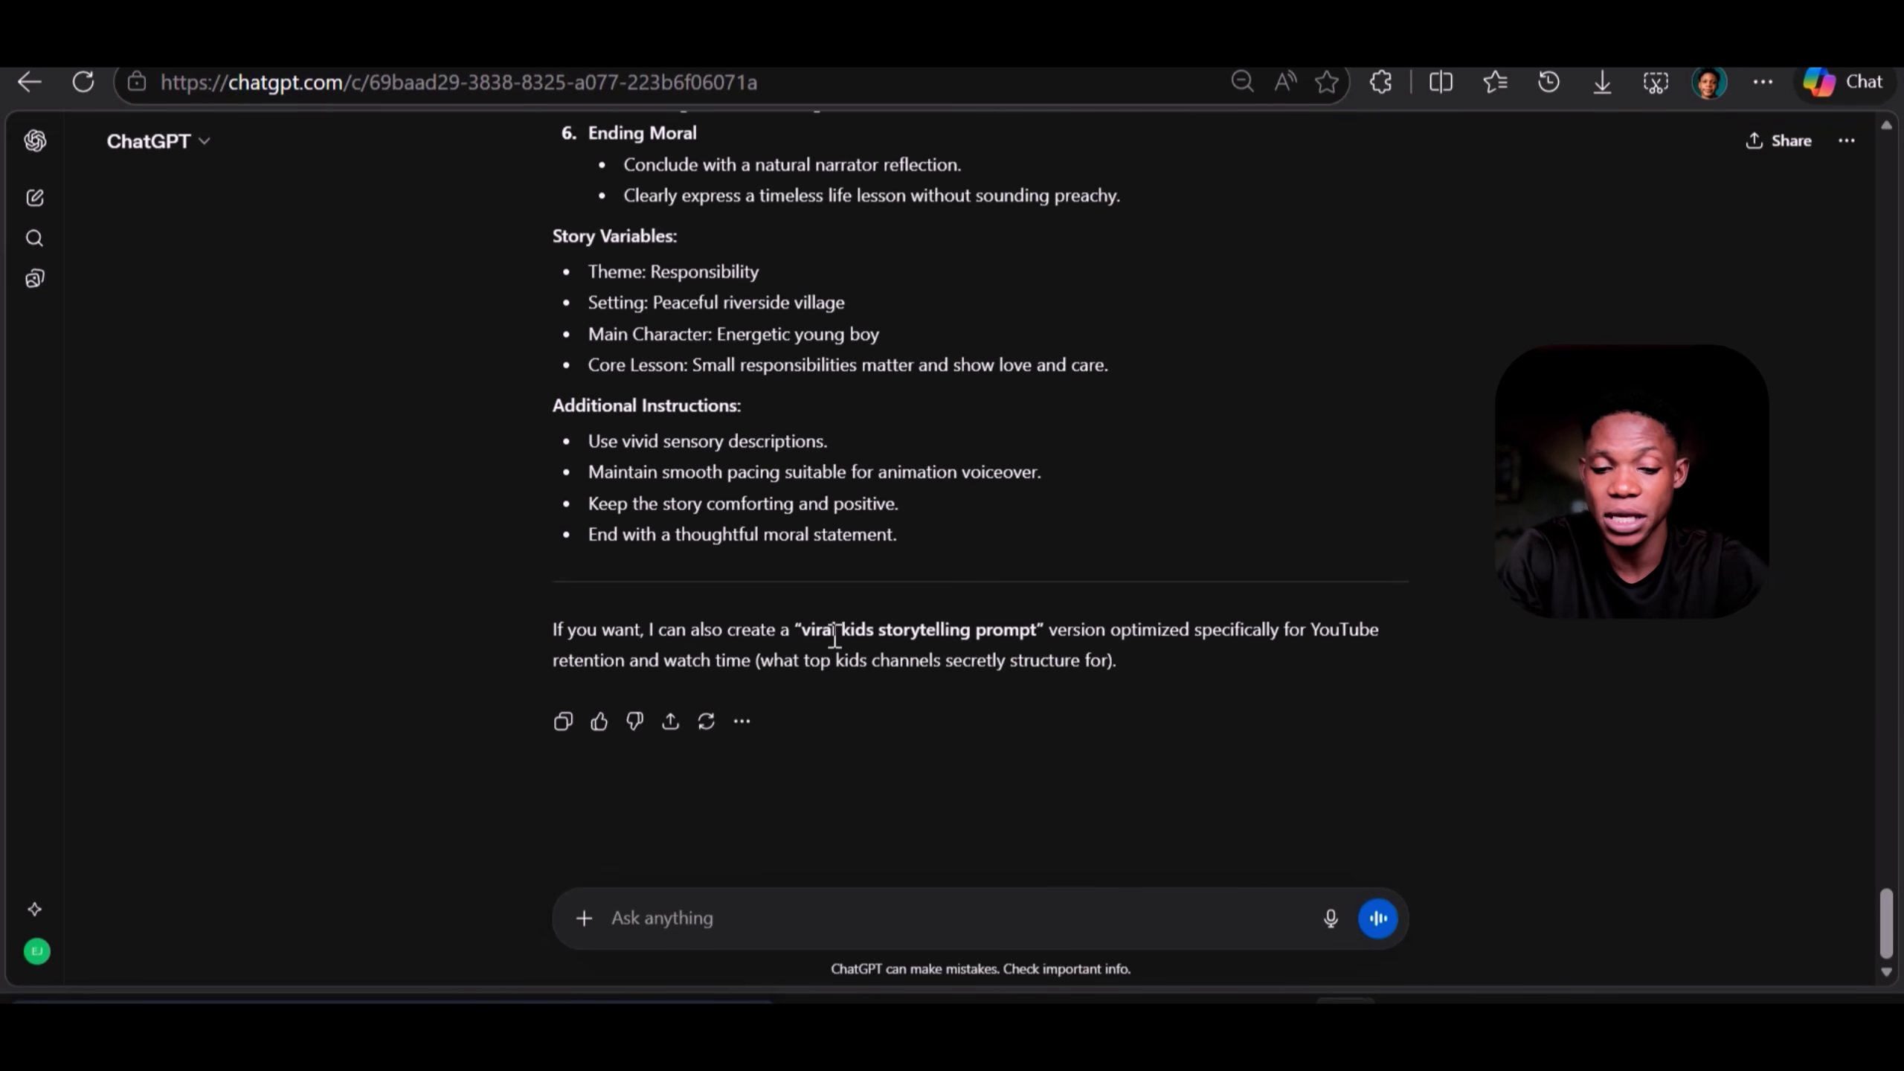
pyautogui.scroll(20, 974, 511)
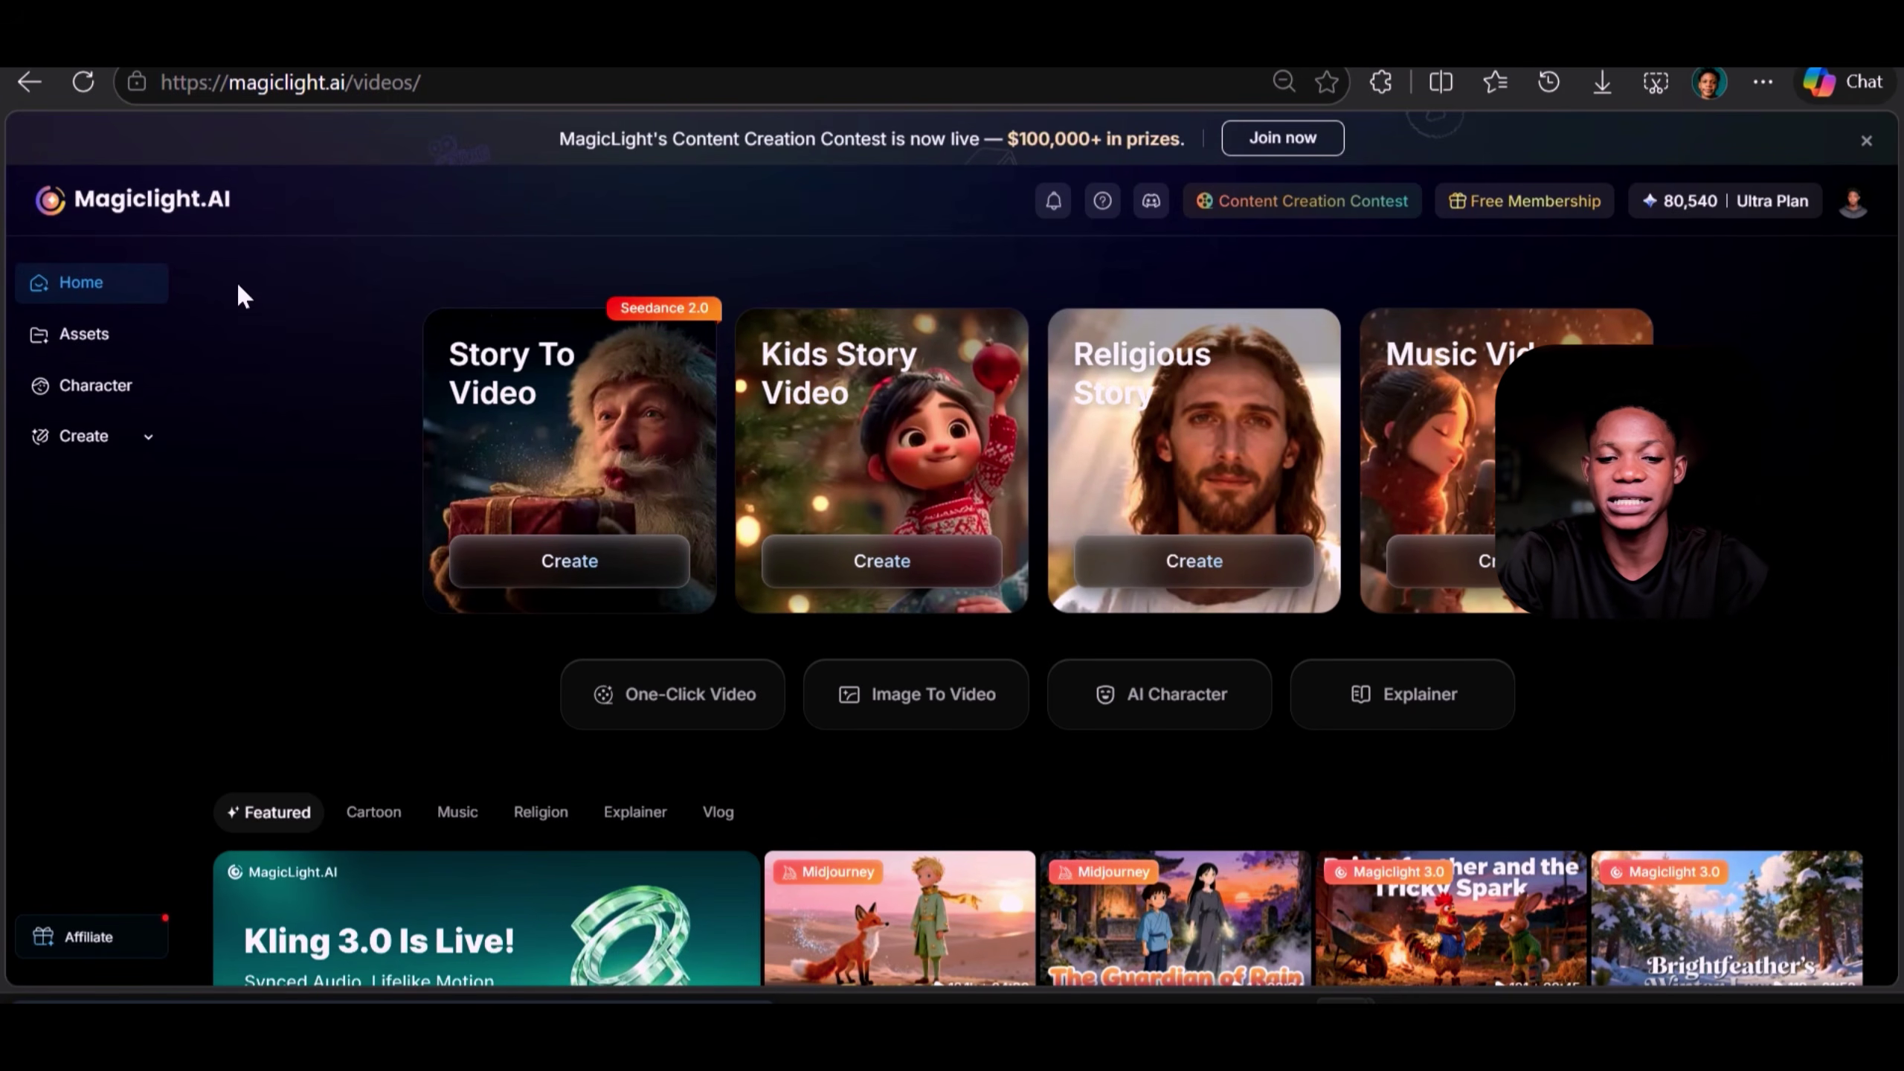
# - Browse the featured video templates on the MagicLight.AI home page
pyautogui.scroll(-2, 815, 598)
pyautogui.scroll(-15, 816, 598)
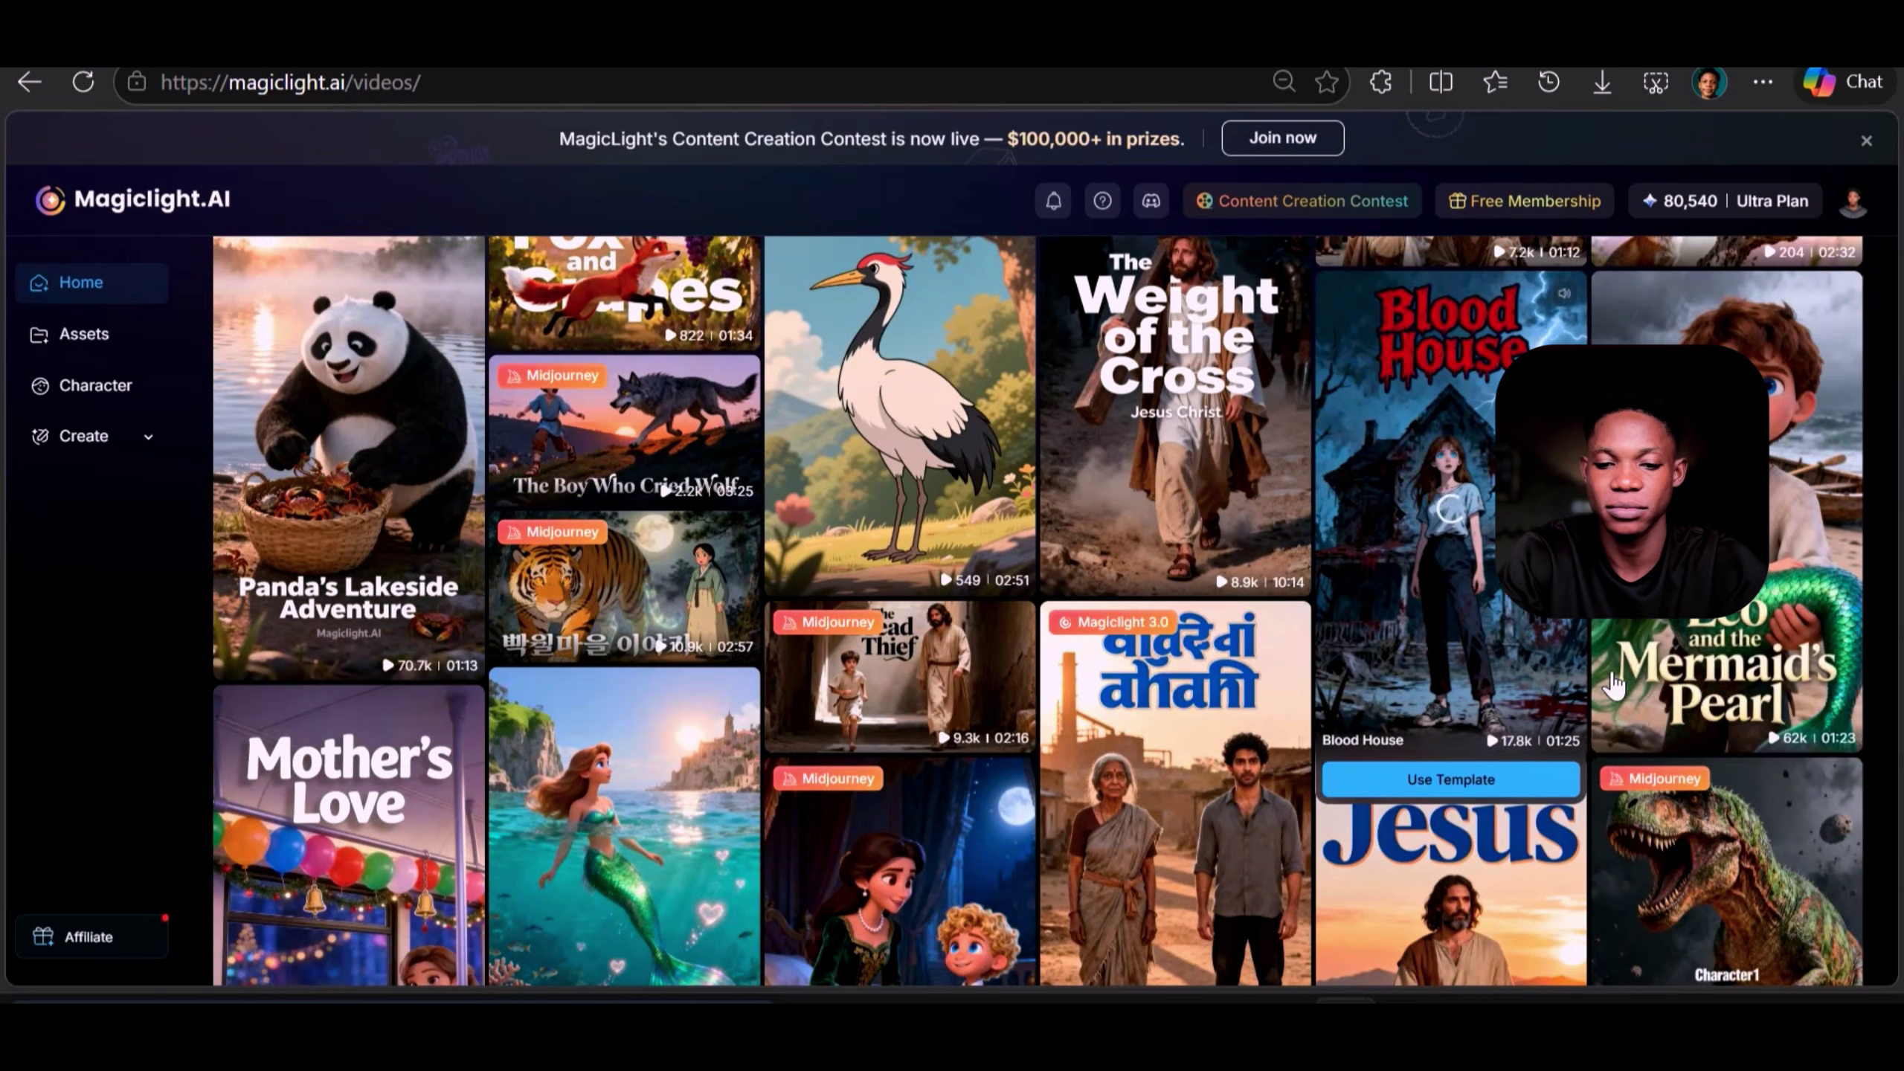
pyautogui.scroll(15, 1607, 730)
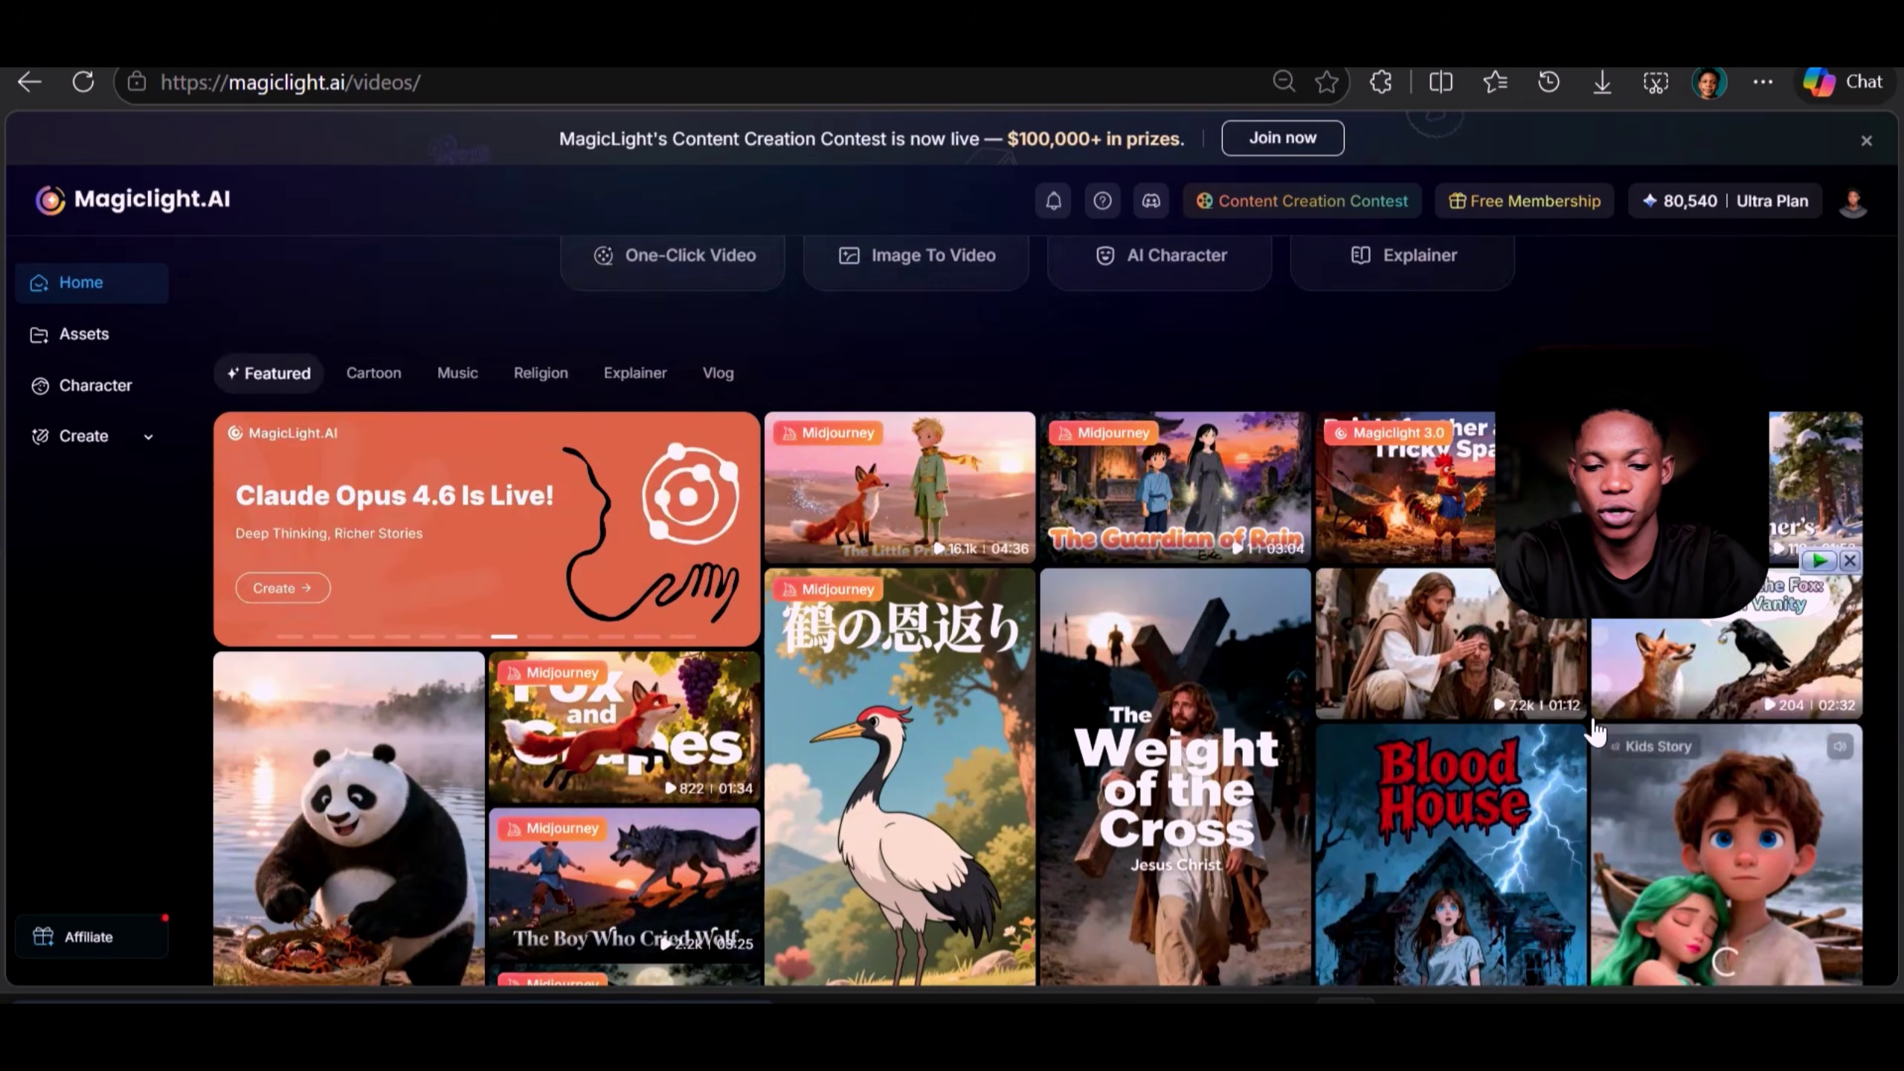
pyautogui.scroll(-3, 1838, 658)
pyautogui.scroll(-5, 1873, 741)
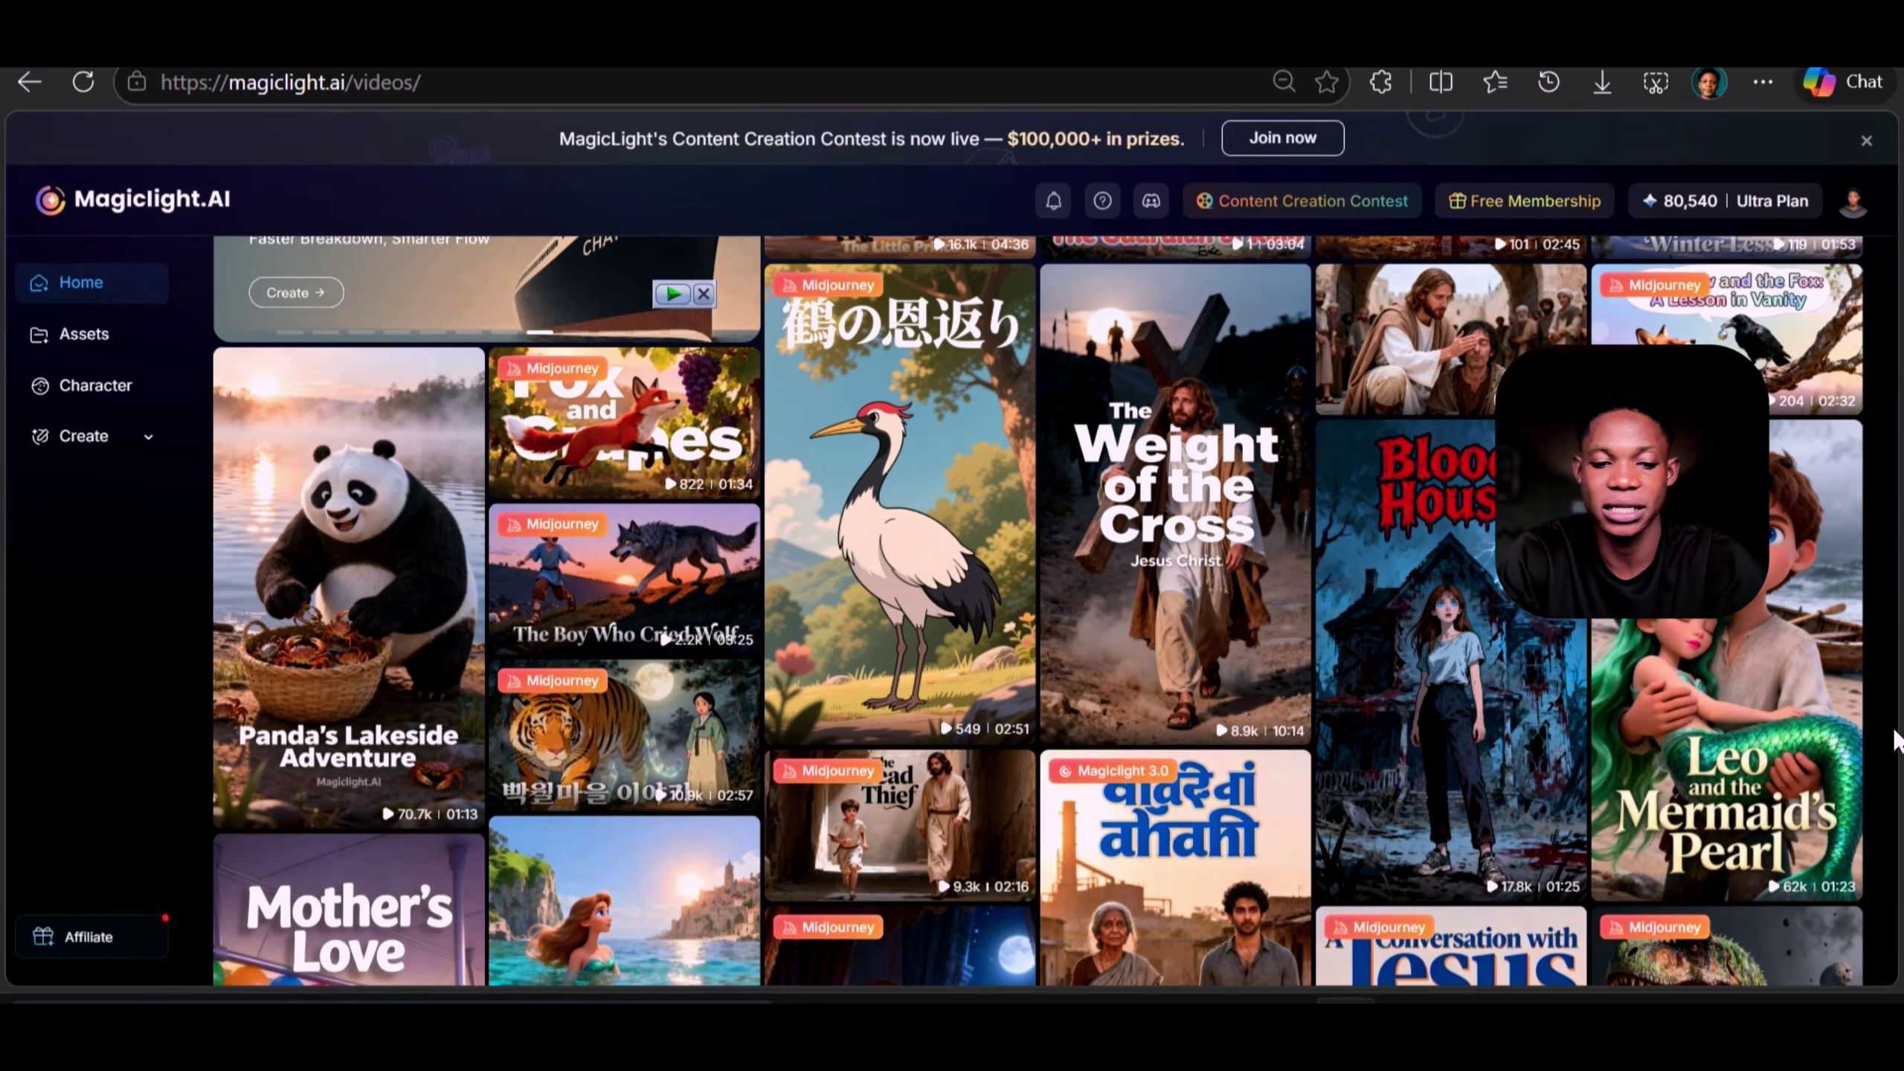
pyautogui.scroll(9, 1872, 741)
pyautogui.scroll(-6, 1873, 741)
pyautogui.scroll(-6, 1872, 741)
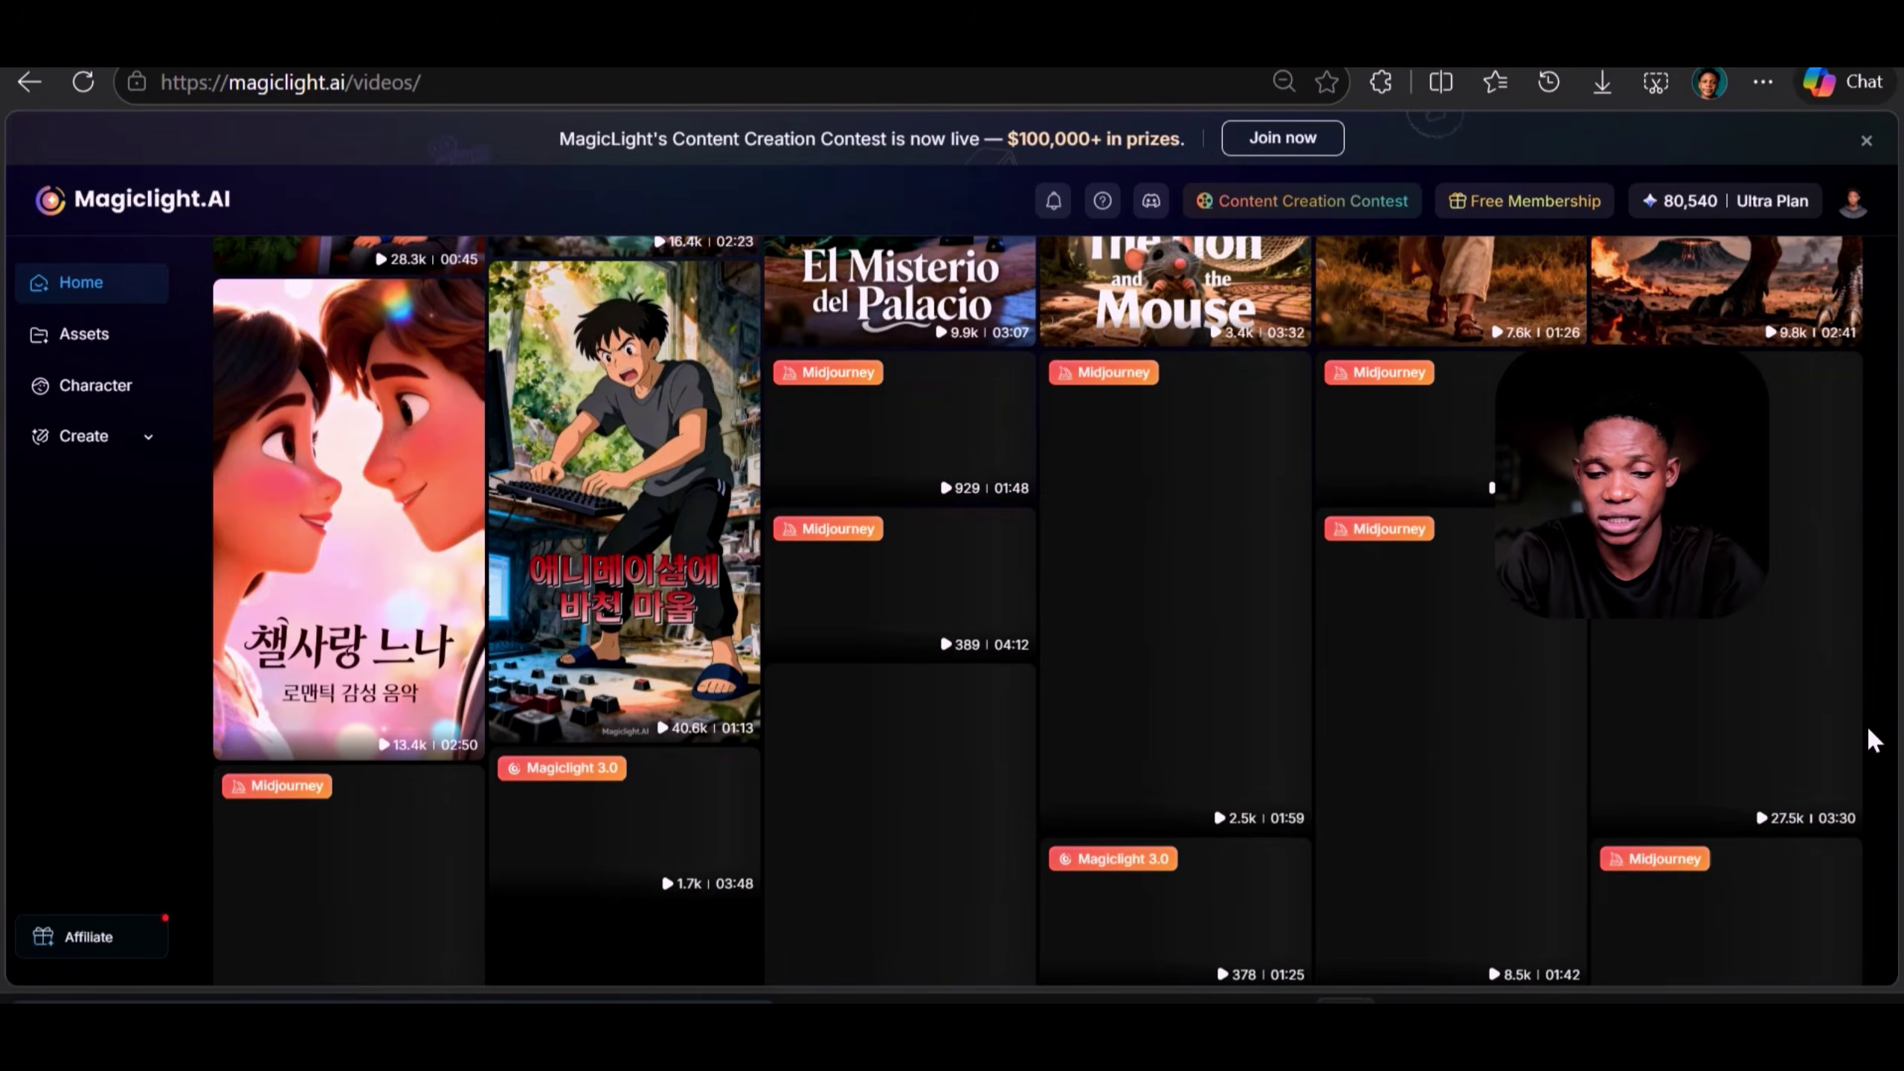
pyautogui.scroll(10, 1868, 731)
pyautogui.scroll(-2, 1867, 732)
pyautogui.scroll(-9, 1377, 633)
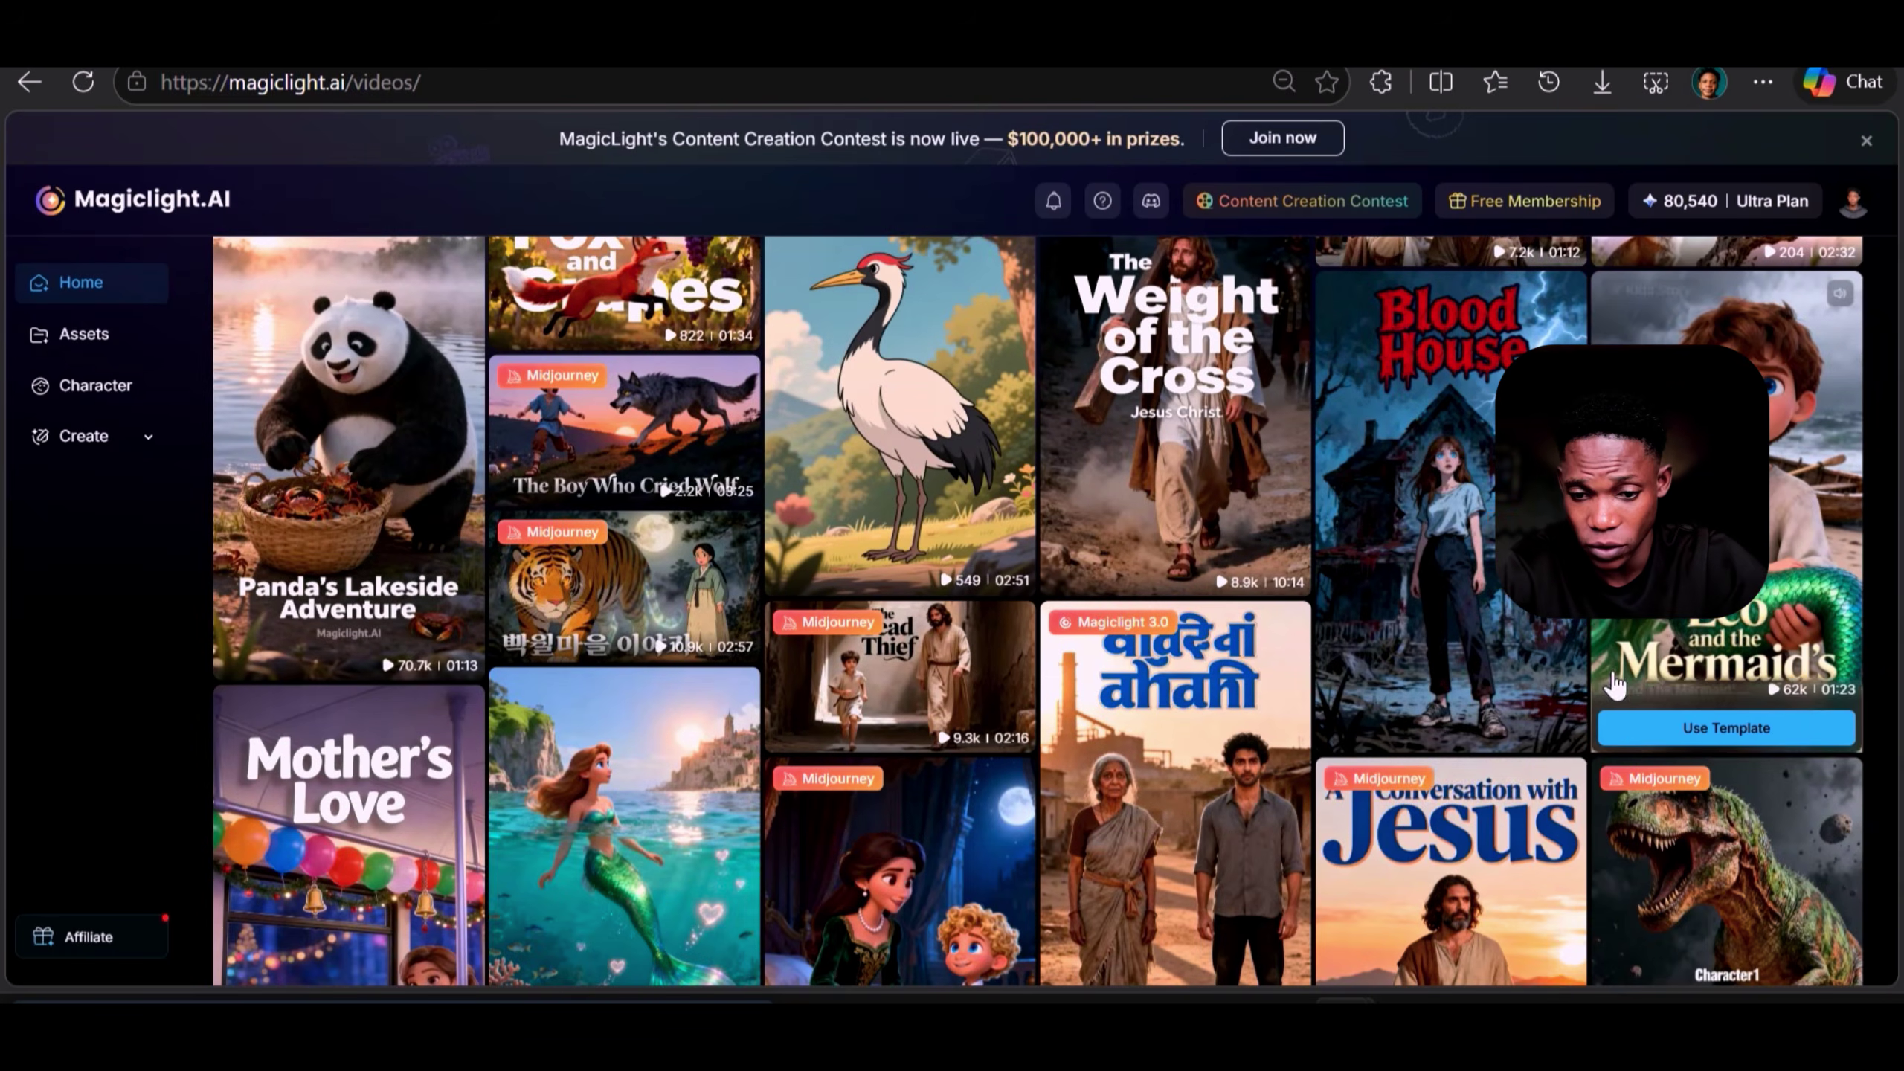
pyautogui.scroll(-5, 1612, 684)
pyautogui.scroll(10, 1624, 667)
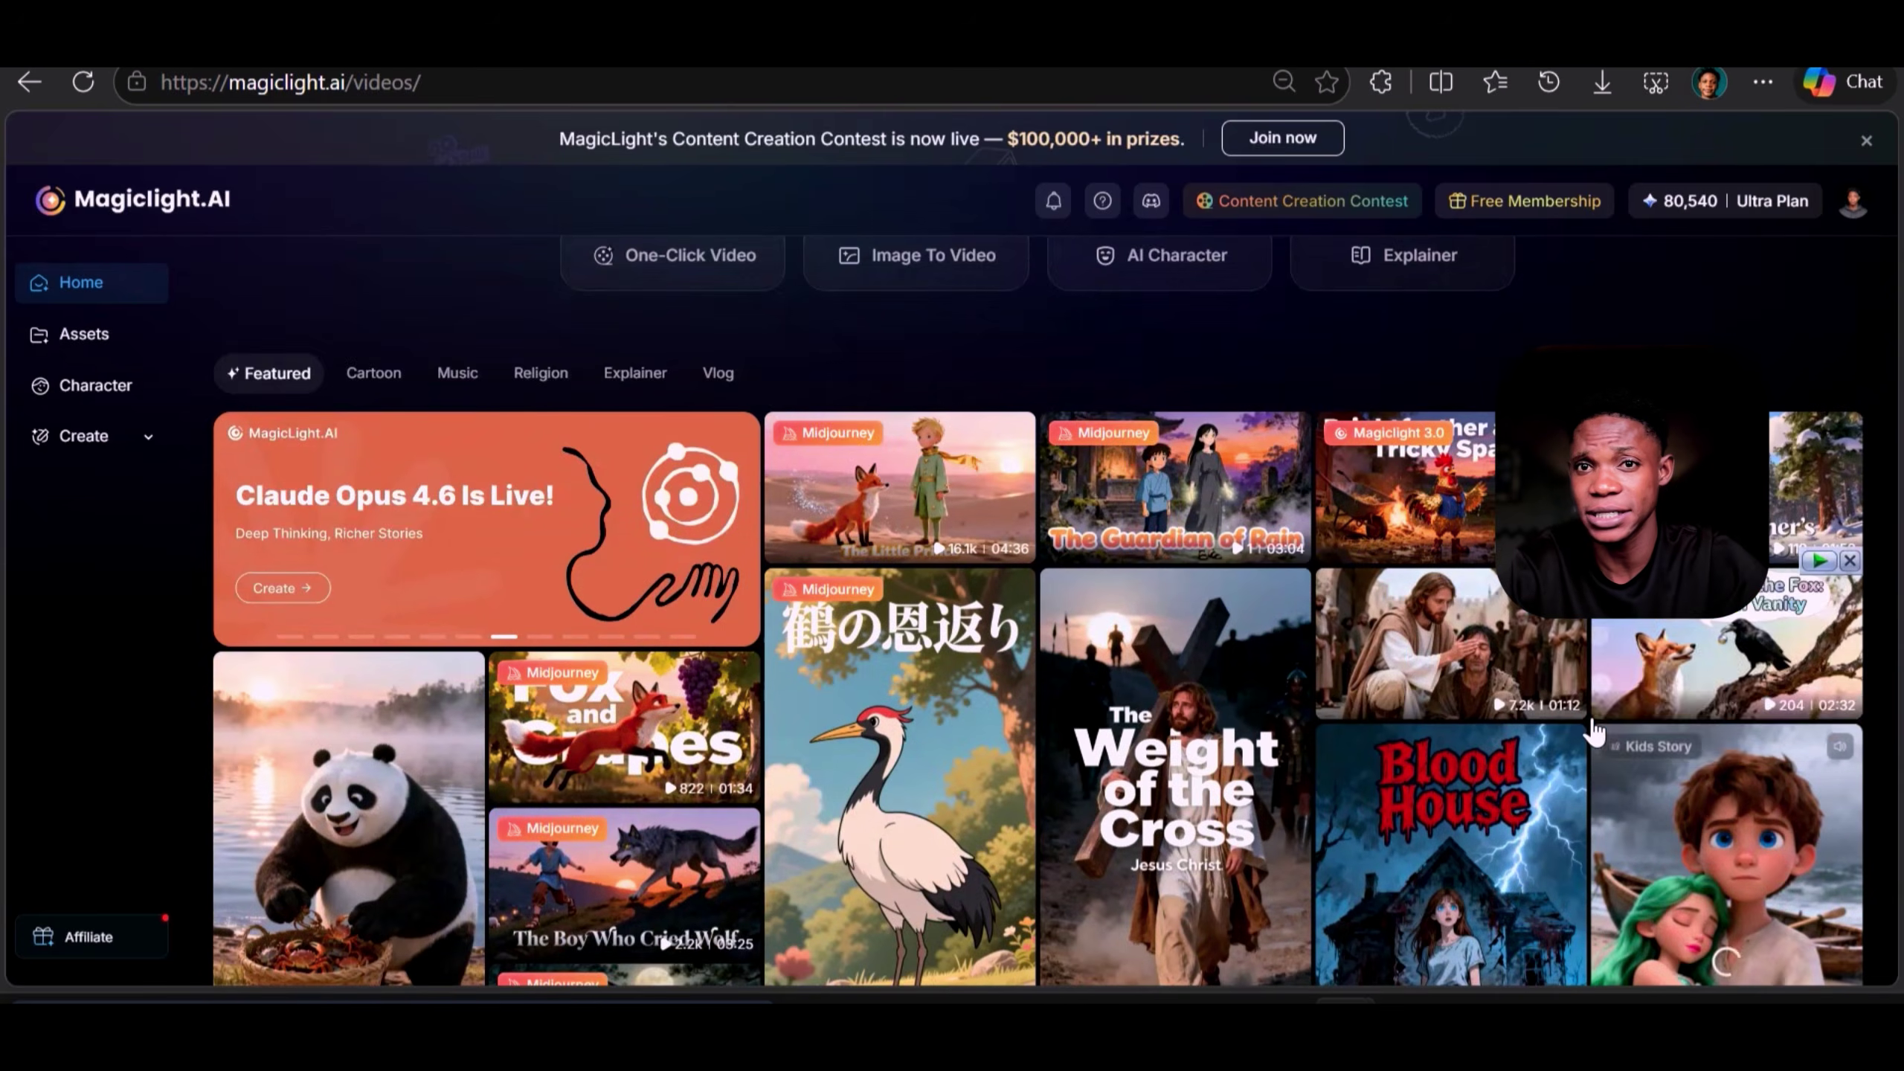
pyautogui.scroll(5, 1595, 732)
pyautogui.scroll(-5, 1838, 664)
pyautogui.scroll(-4, 1872, 739)
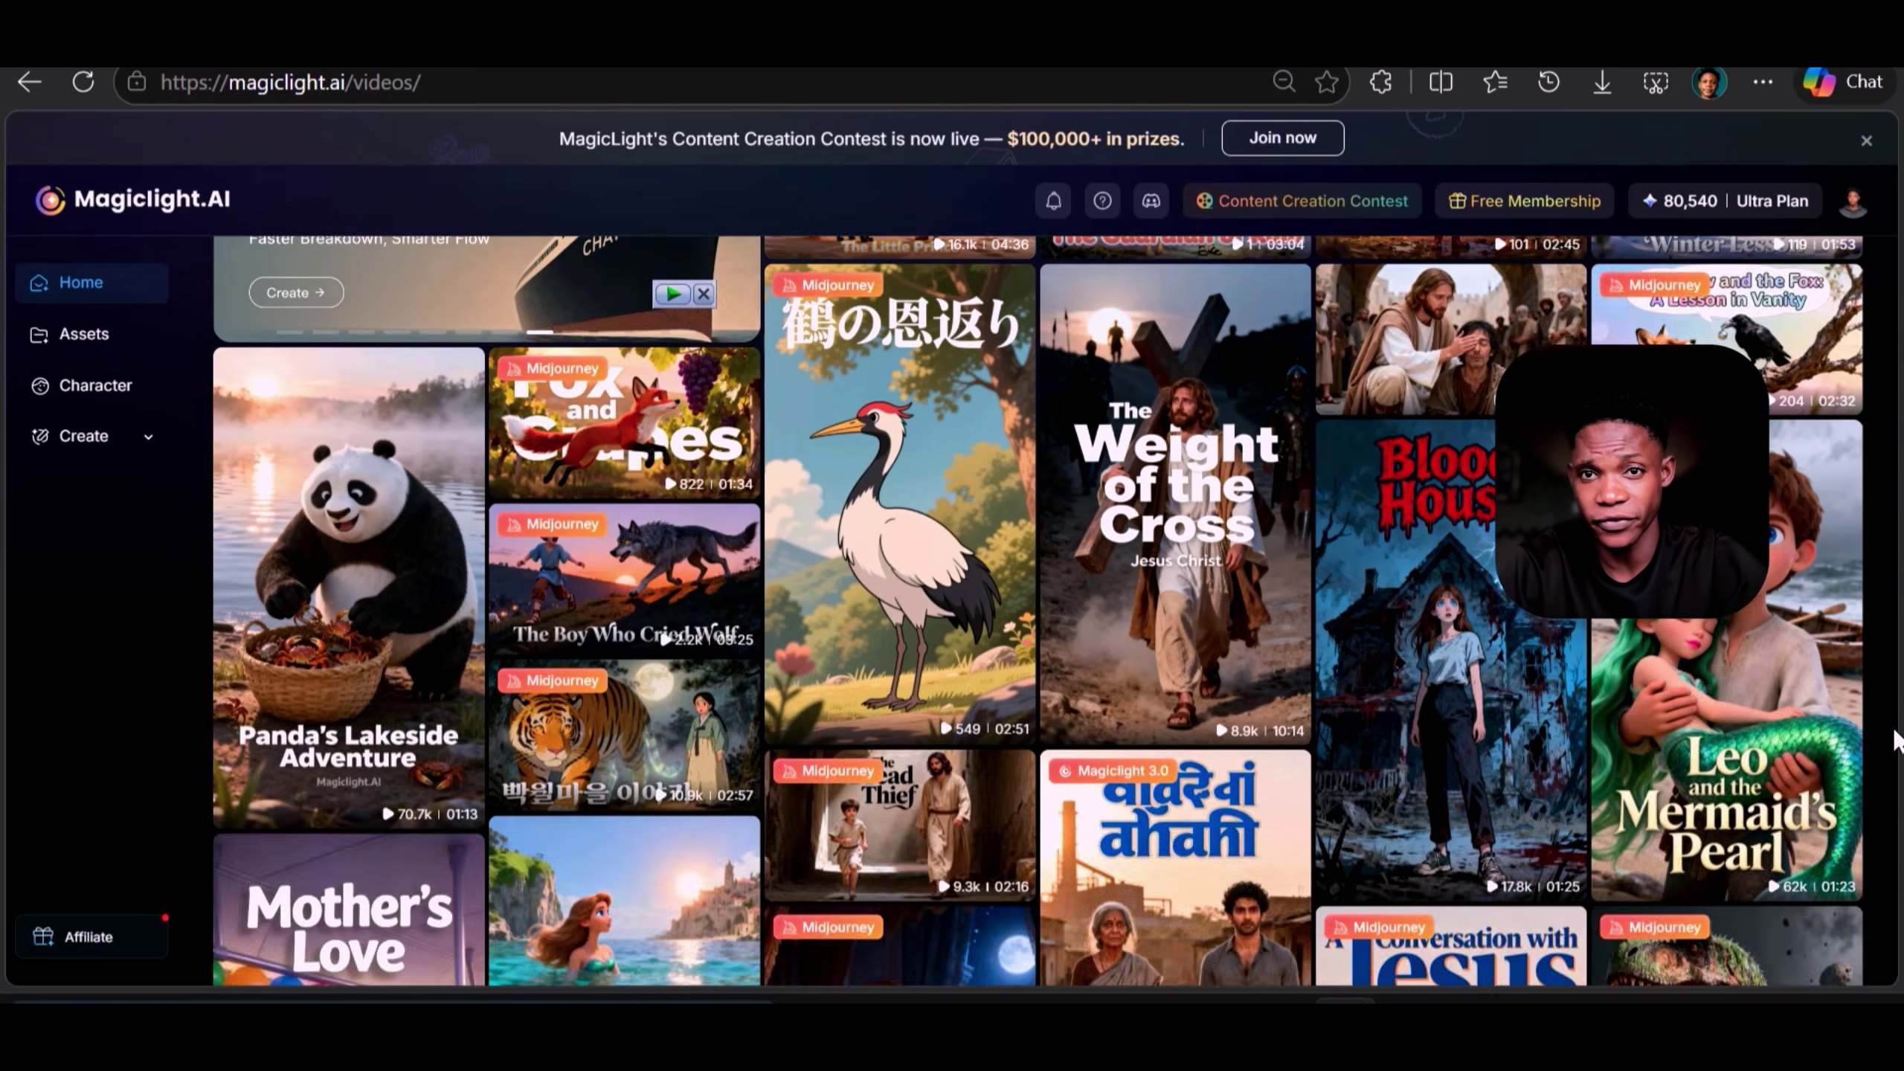
pyautogui.scroll(8, 1873, 738)
pyautogui.scroll(-15, 1873, 739)
pyautogui.scroll(-3, 1870, 735)
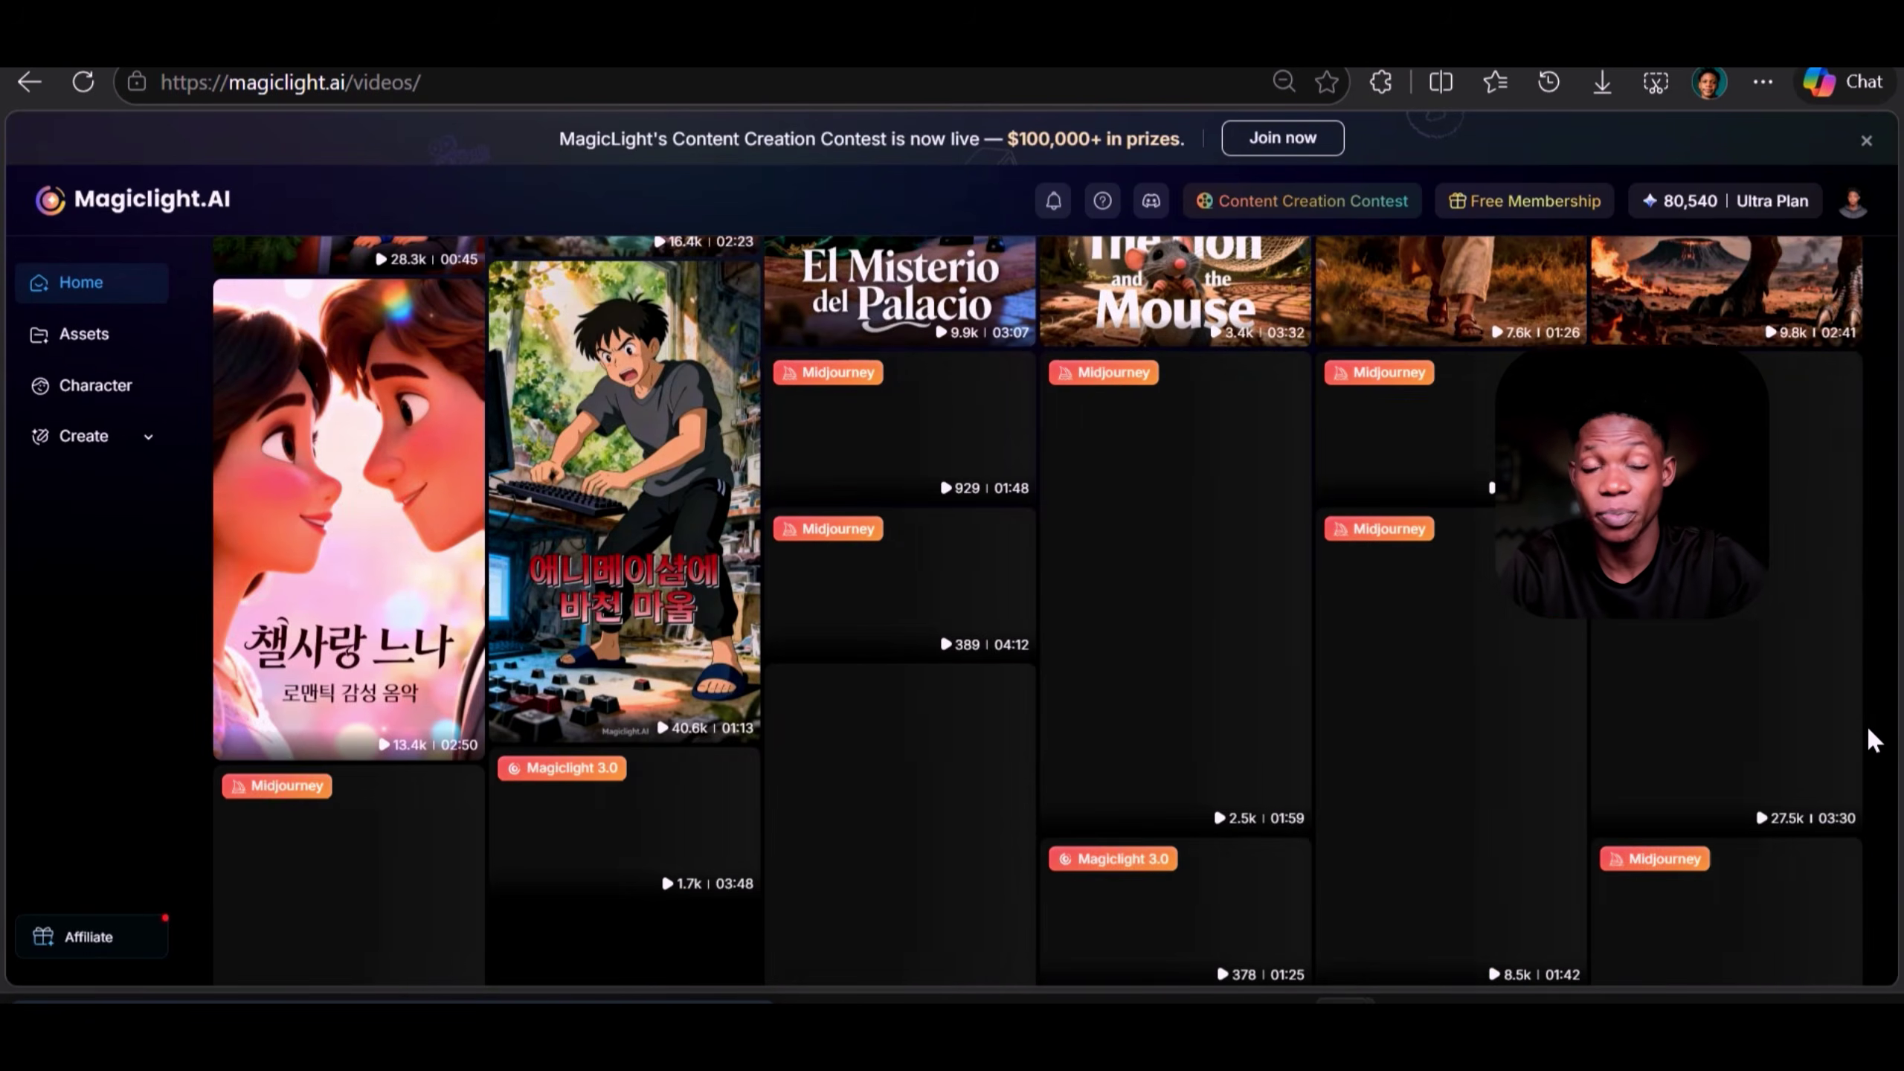
pyautogui.scroll(8, 1870, 735)
pyautogui.scroll(-6, 1075, 532)
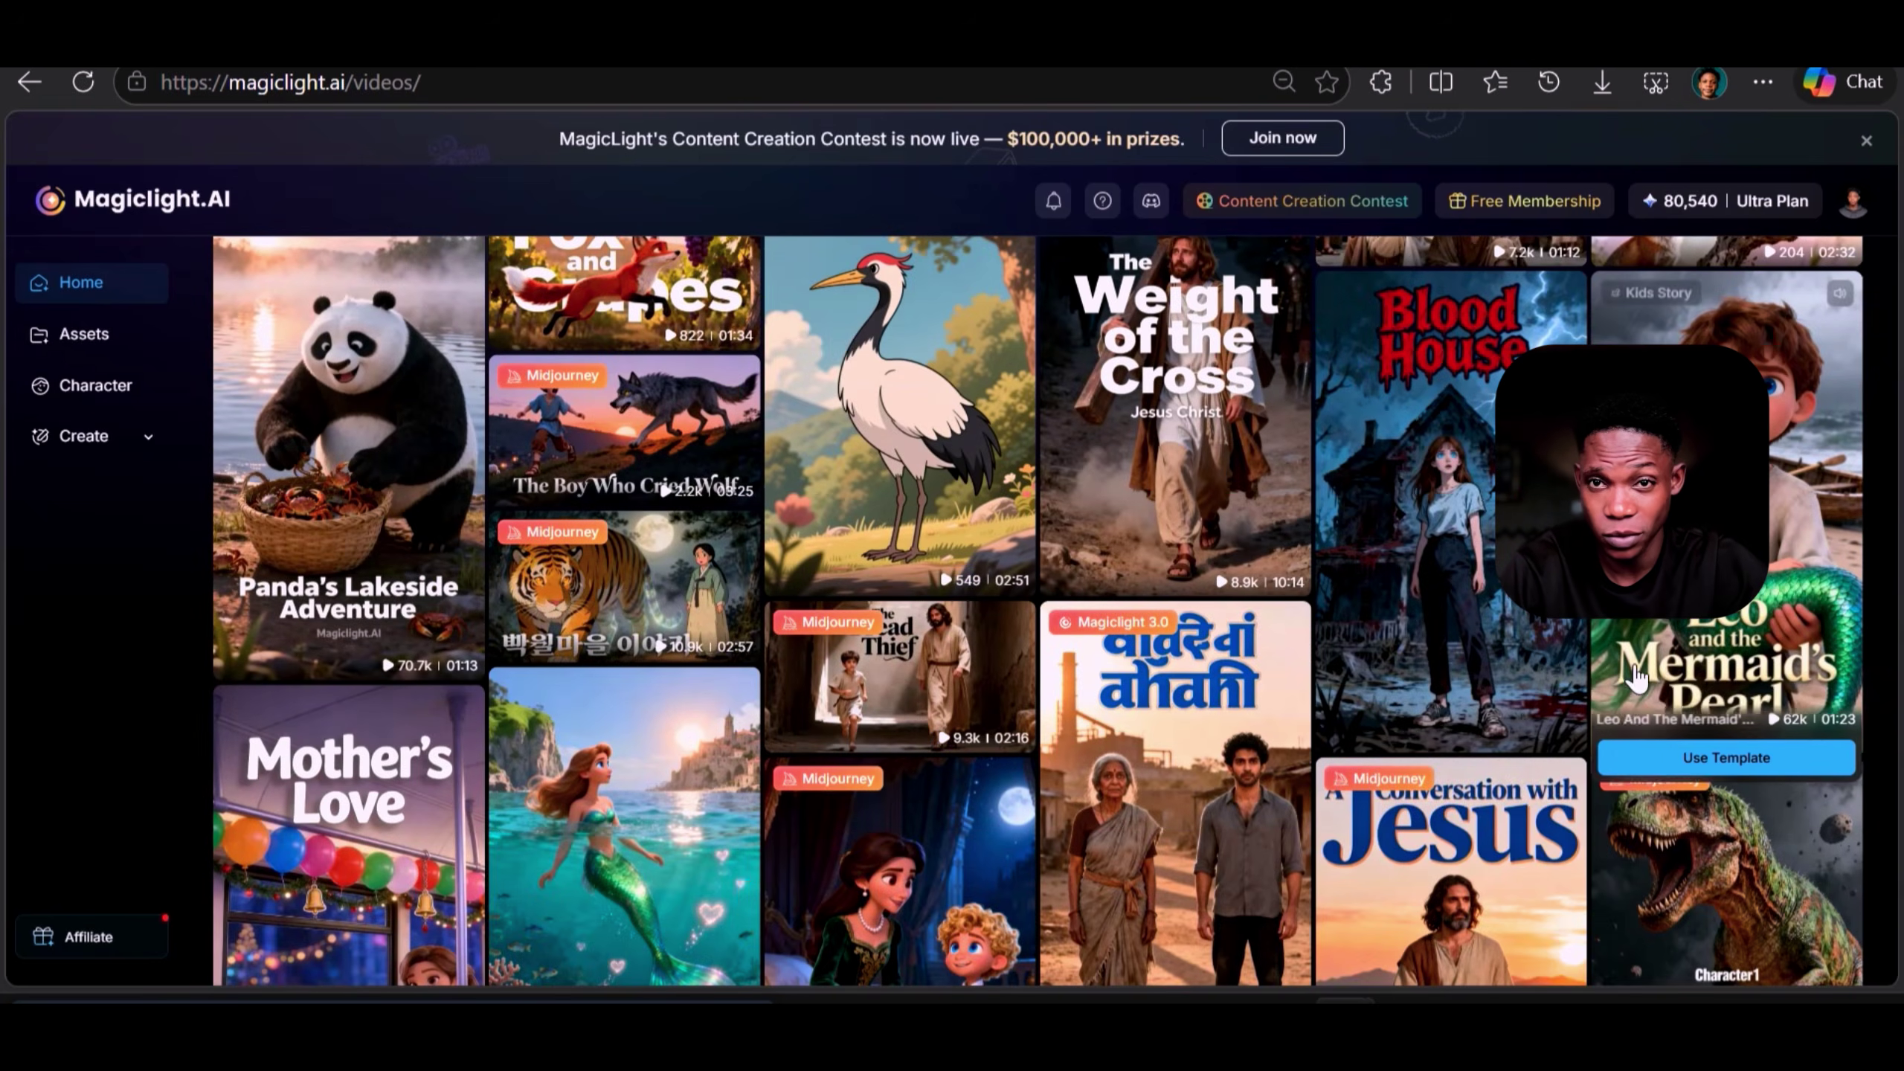
pyautogui.scroll(-5, 1634, 675)
pyautogui.scroll(5, 1607, 731)
pyautogui.scroll(-5, 1872, 739)
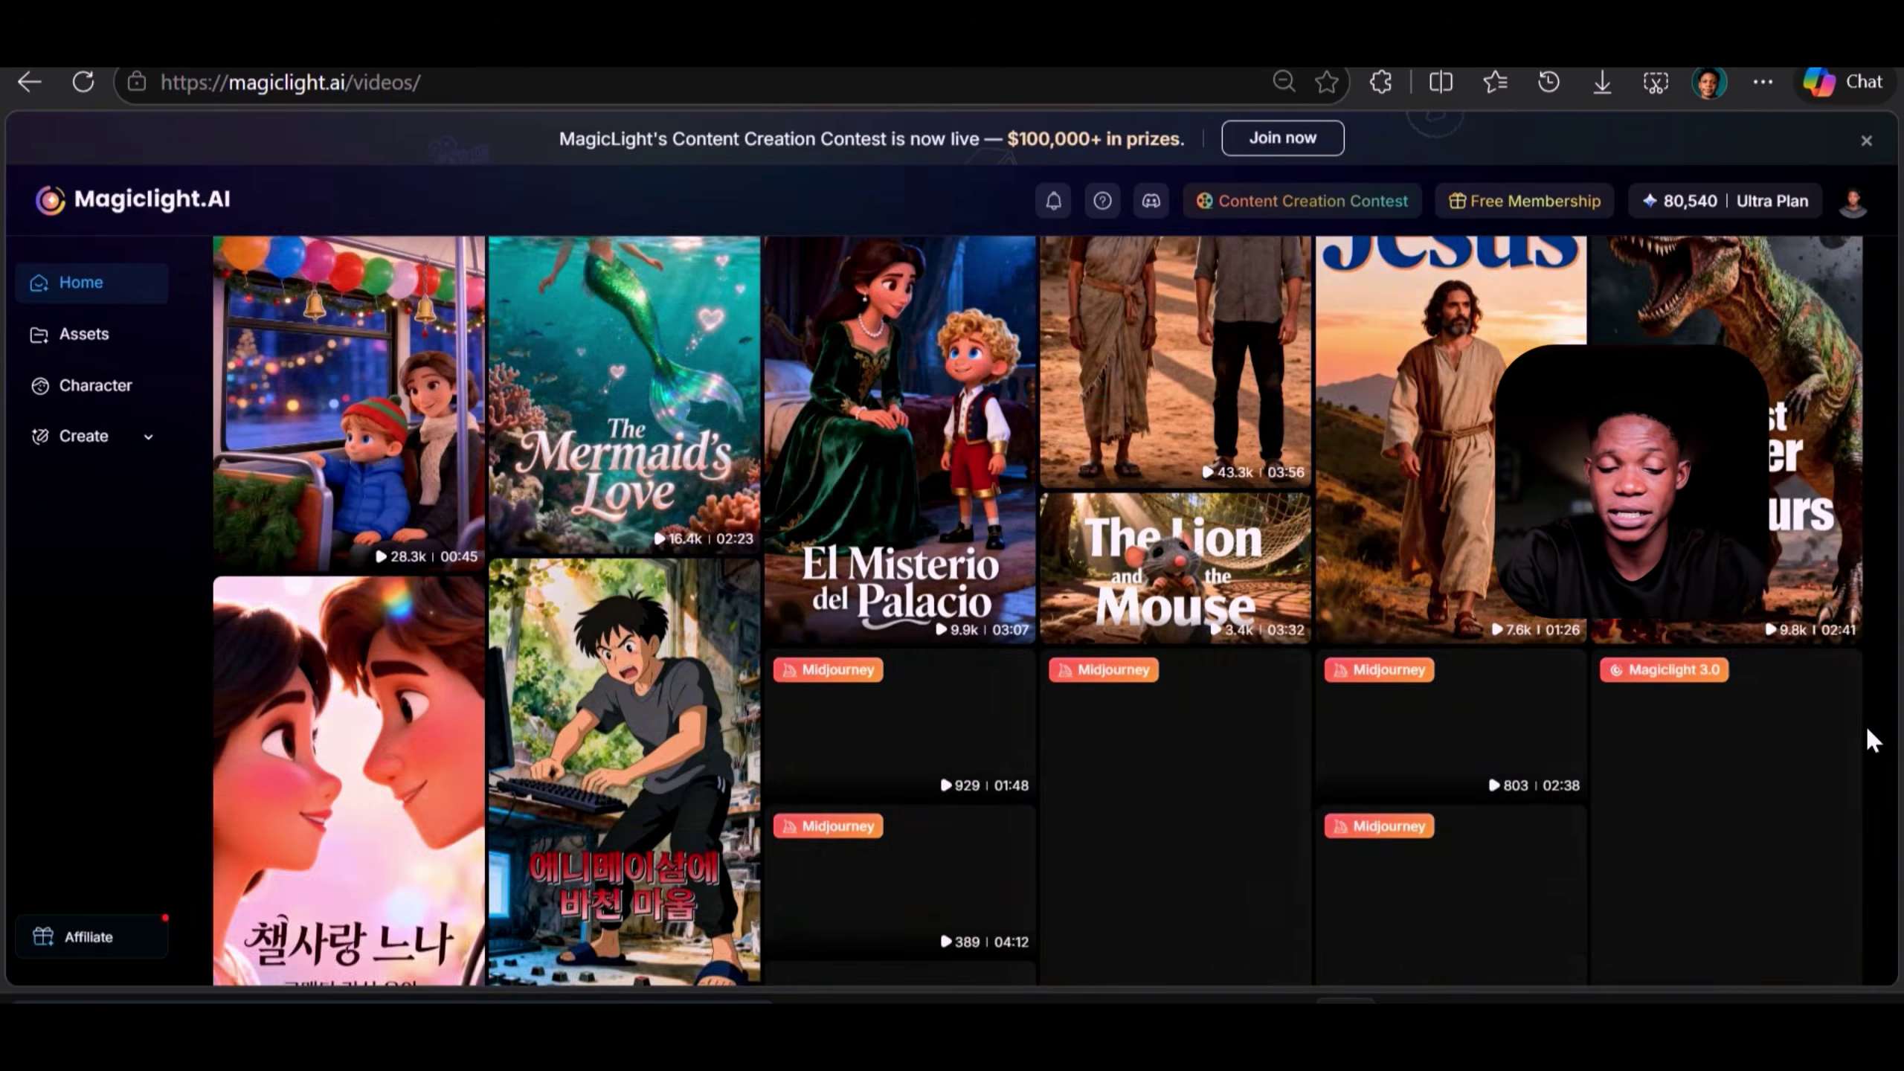
pyautogui.scroll(8, 1873, 739)
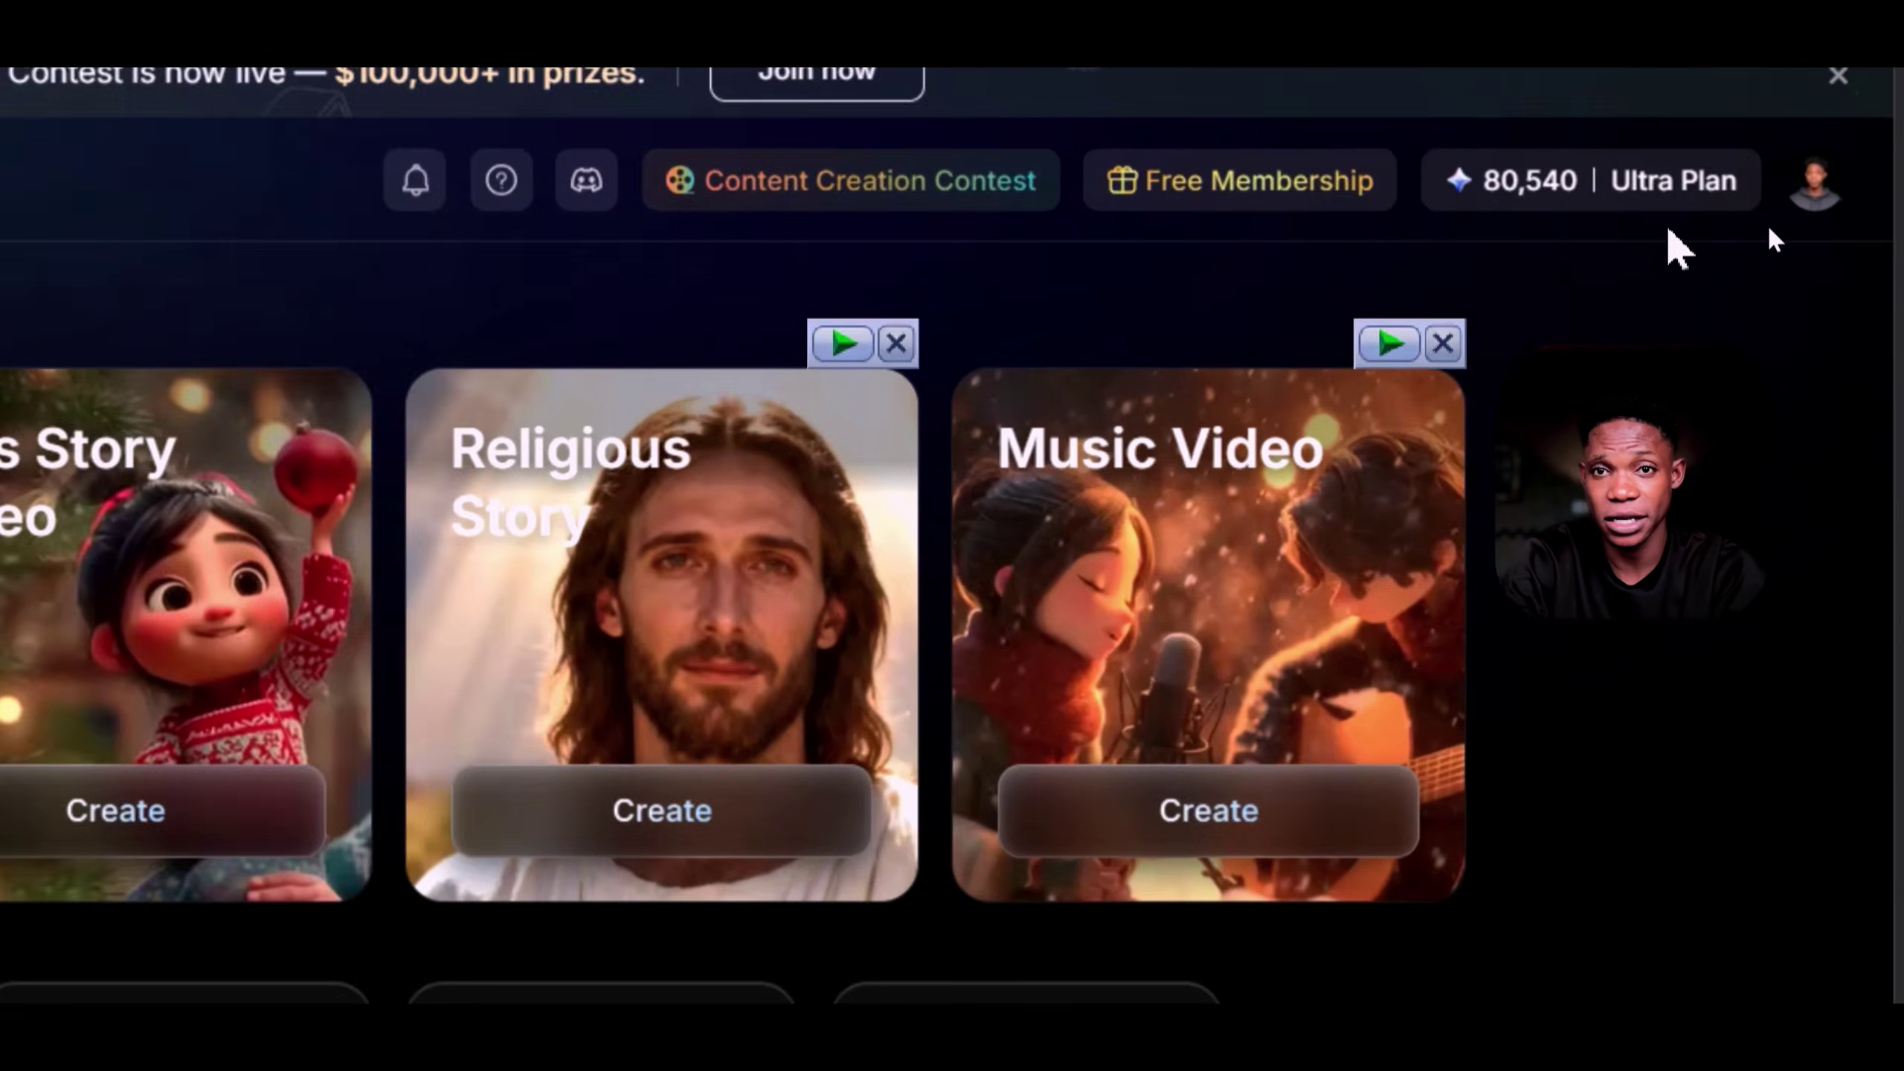
# - Create a new Story To Video project and choose Basic Script as its script type after viewing Smart Script
pyautogui.click(260, 401)
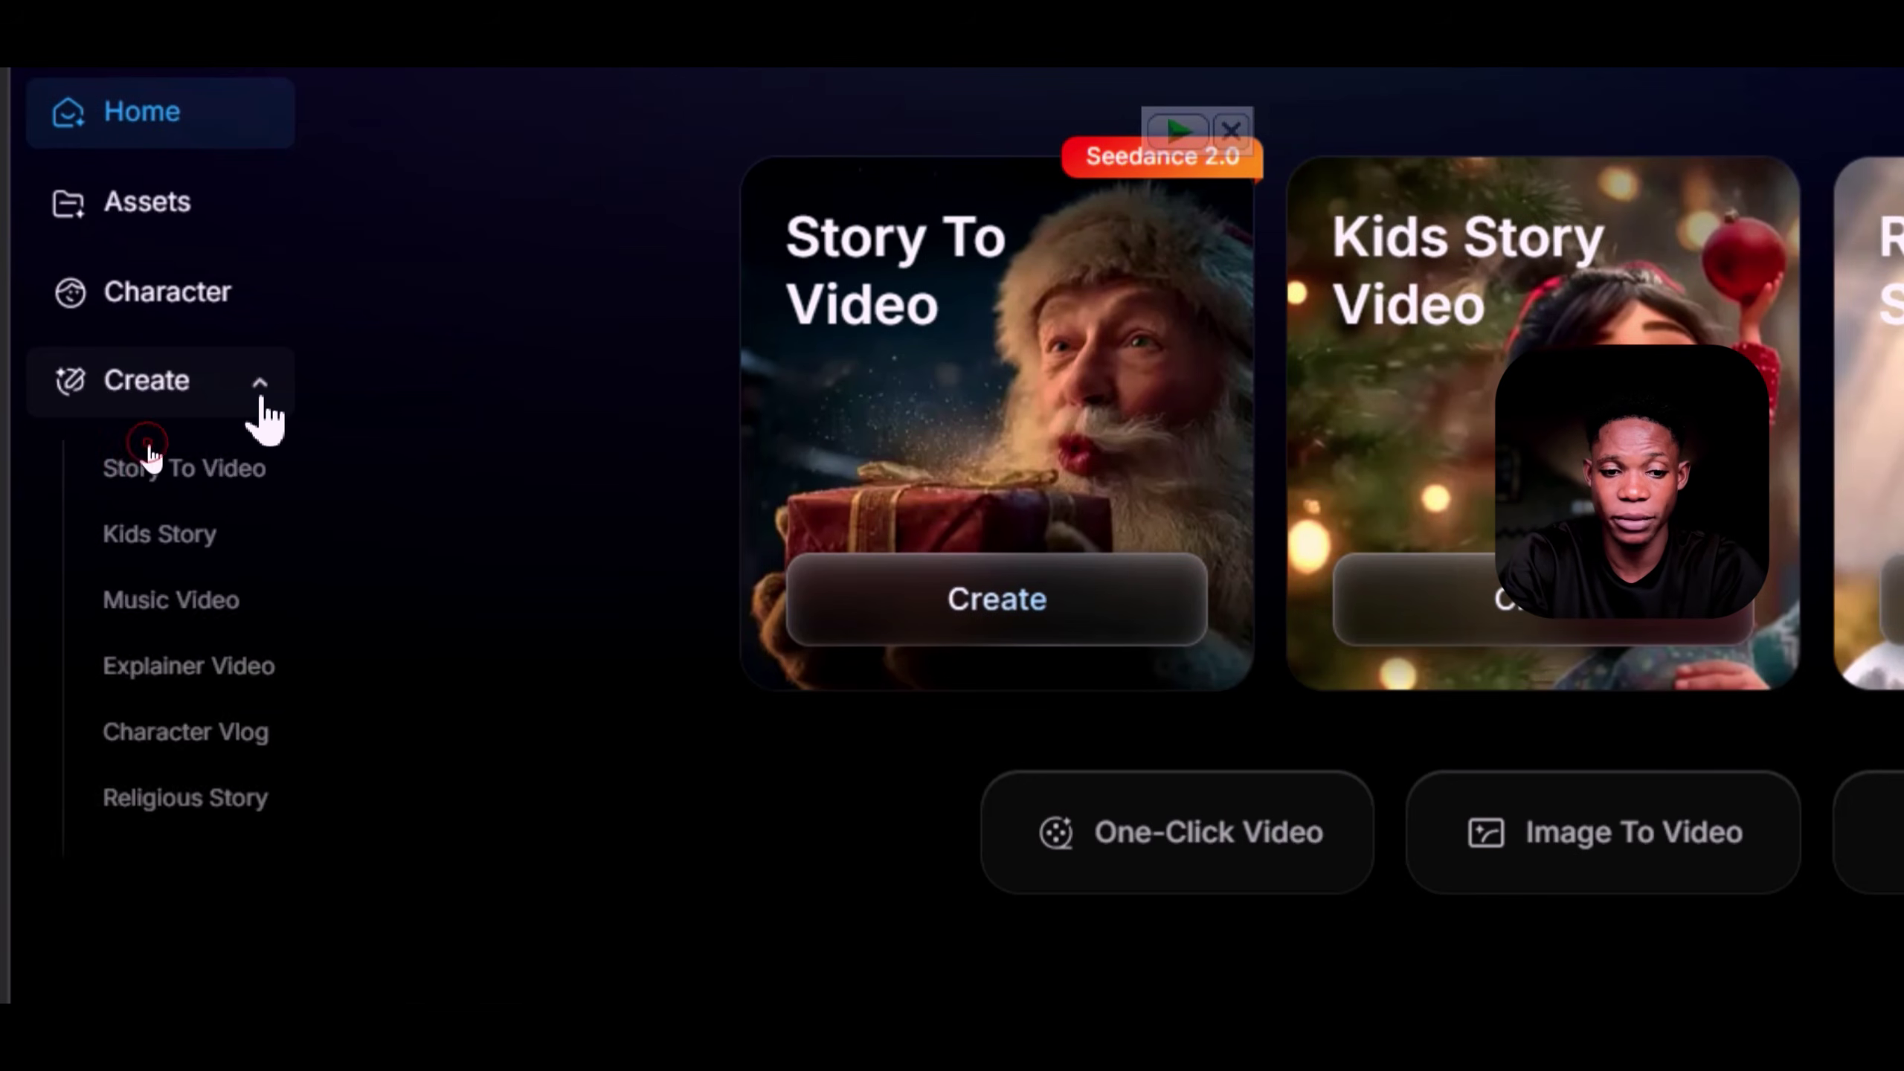
pyautogui.click(213, 480)
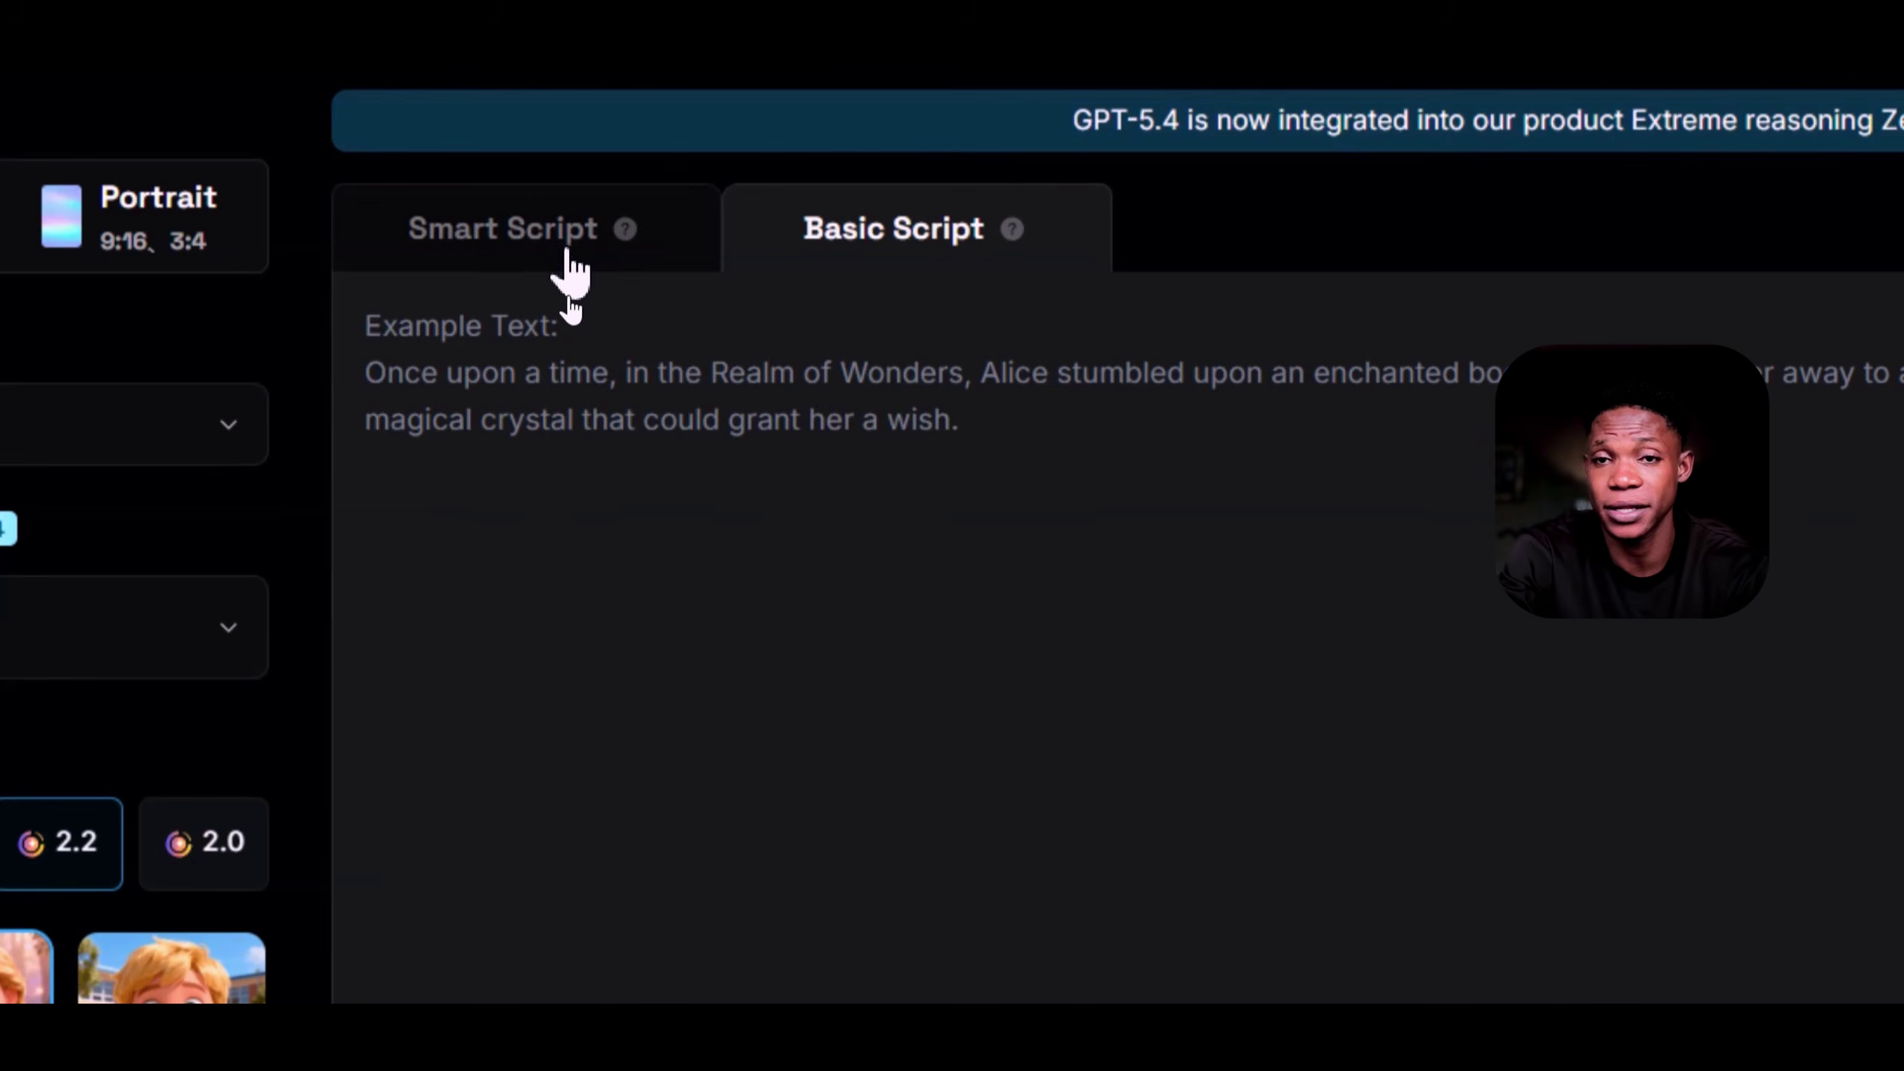
pyautogui.click(567, 277)
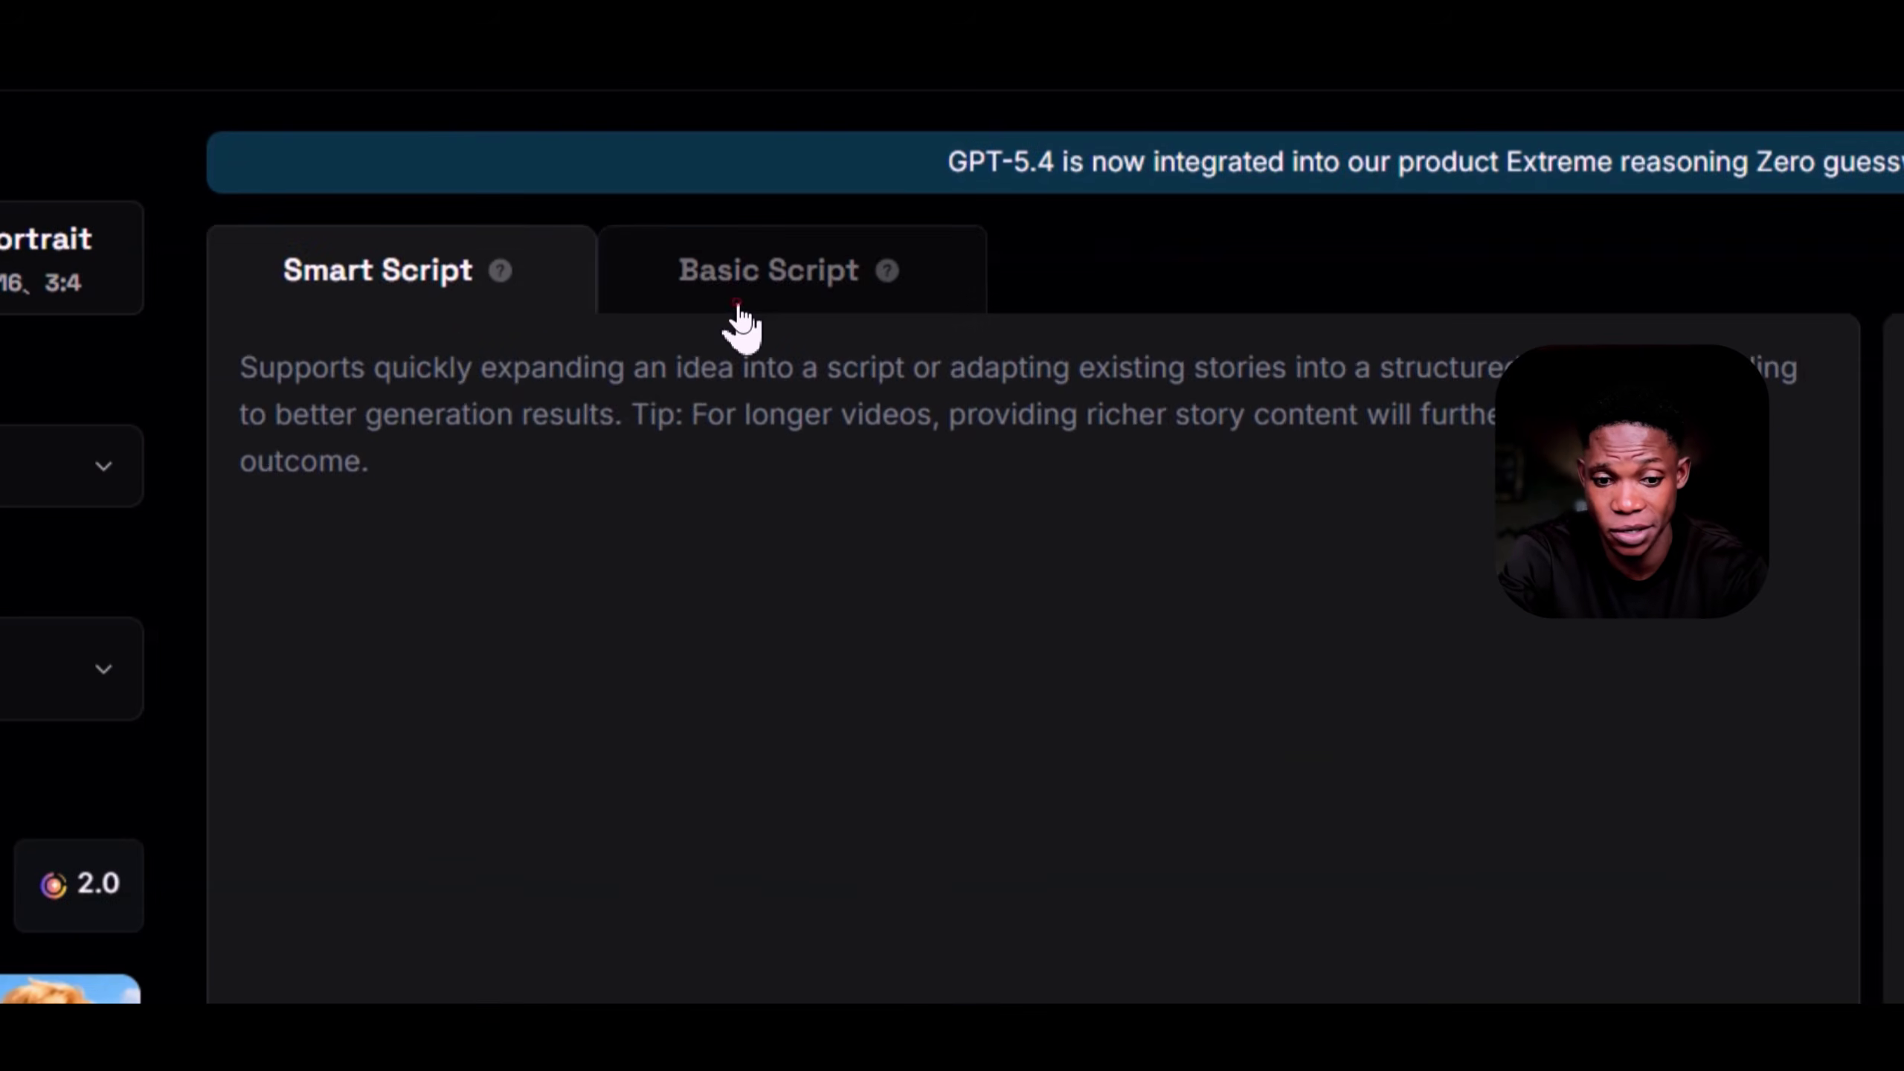
pyautogui.click(740, 303)
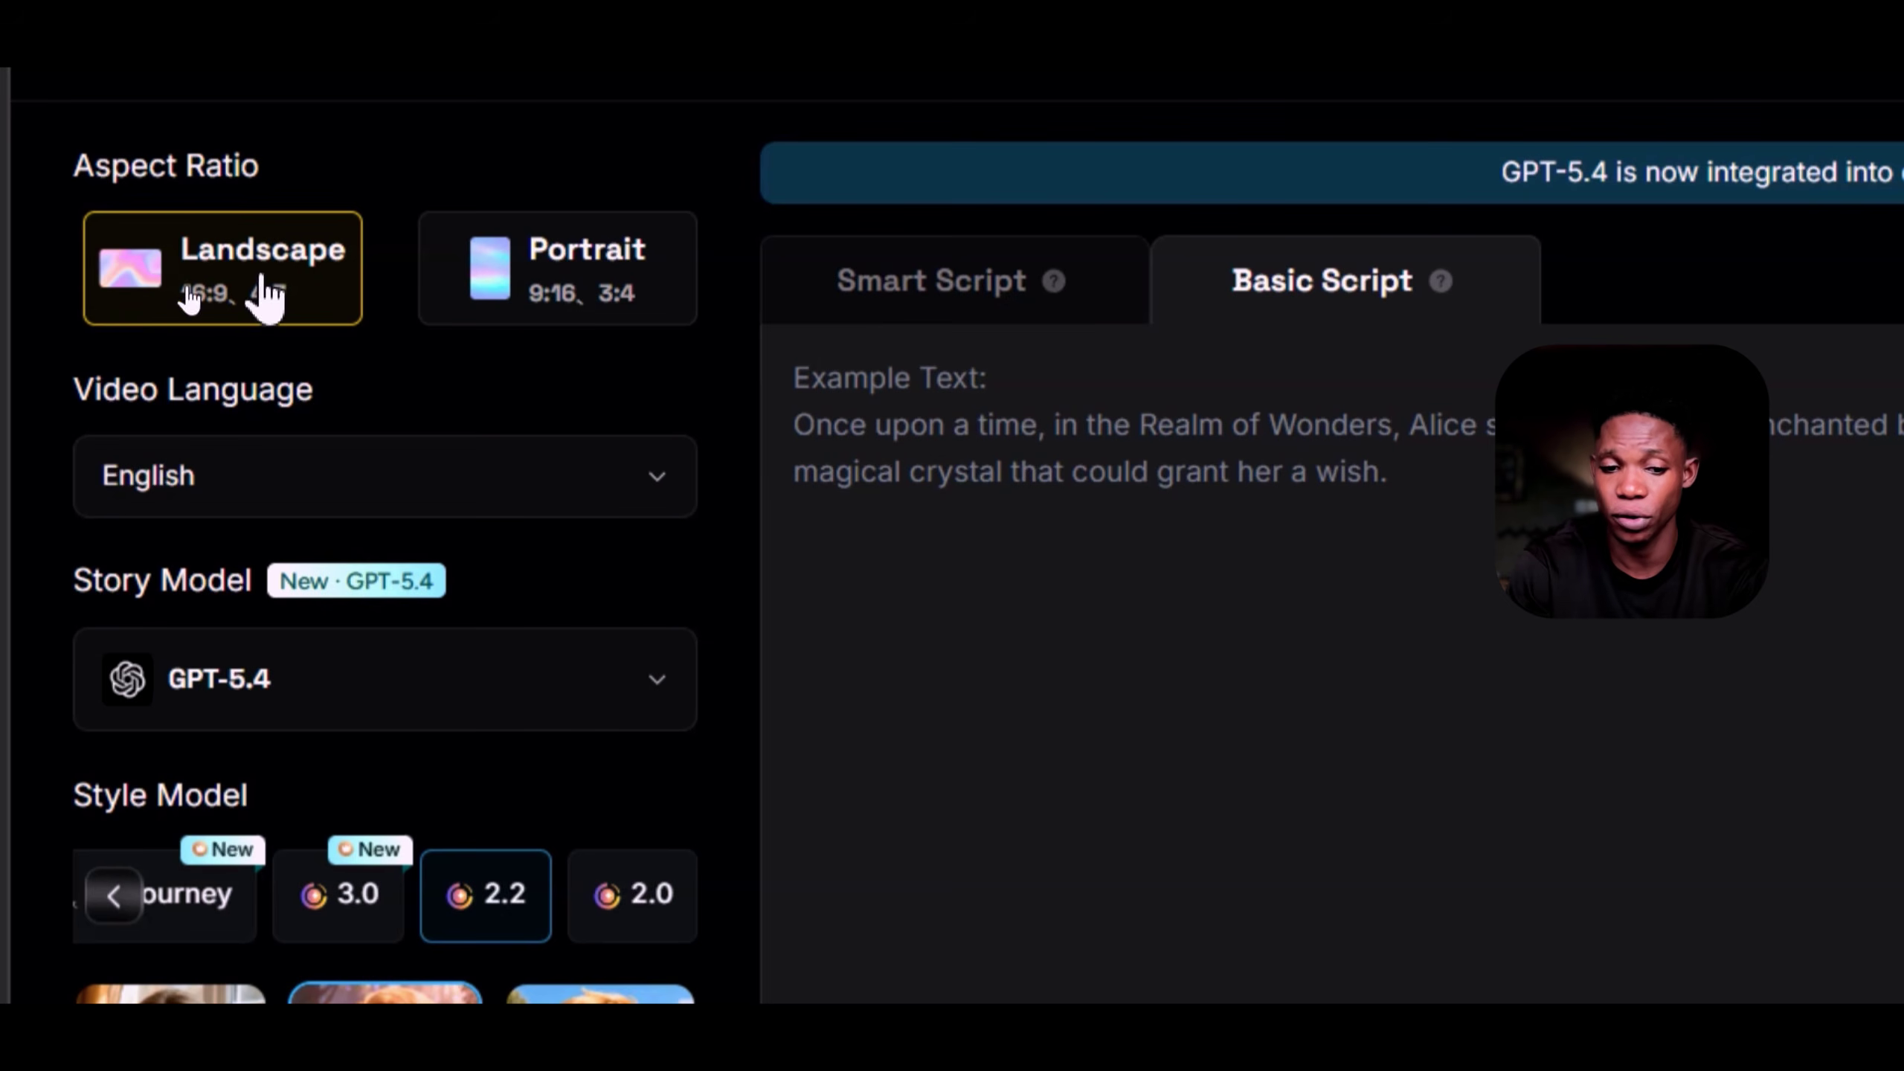
# - Set the project's aspect ratio to Landscape, with English as the video language
pyautogui.click(495, 296)
pyautogui.click(177, 295)
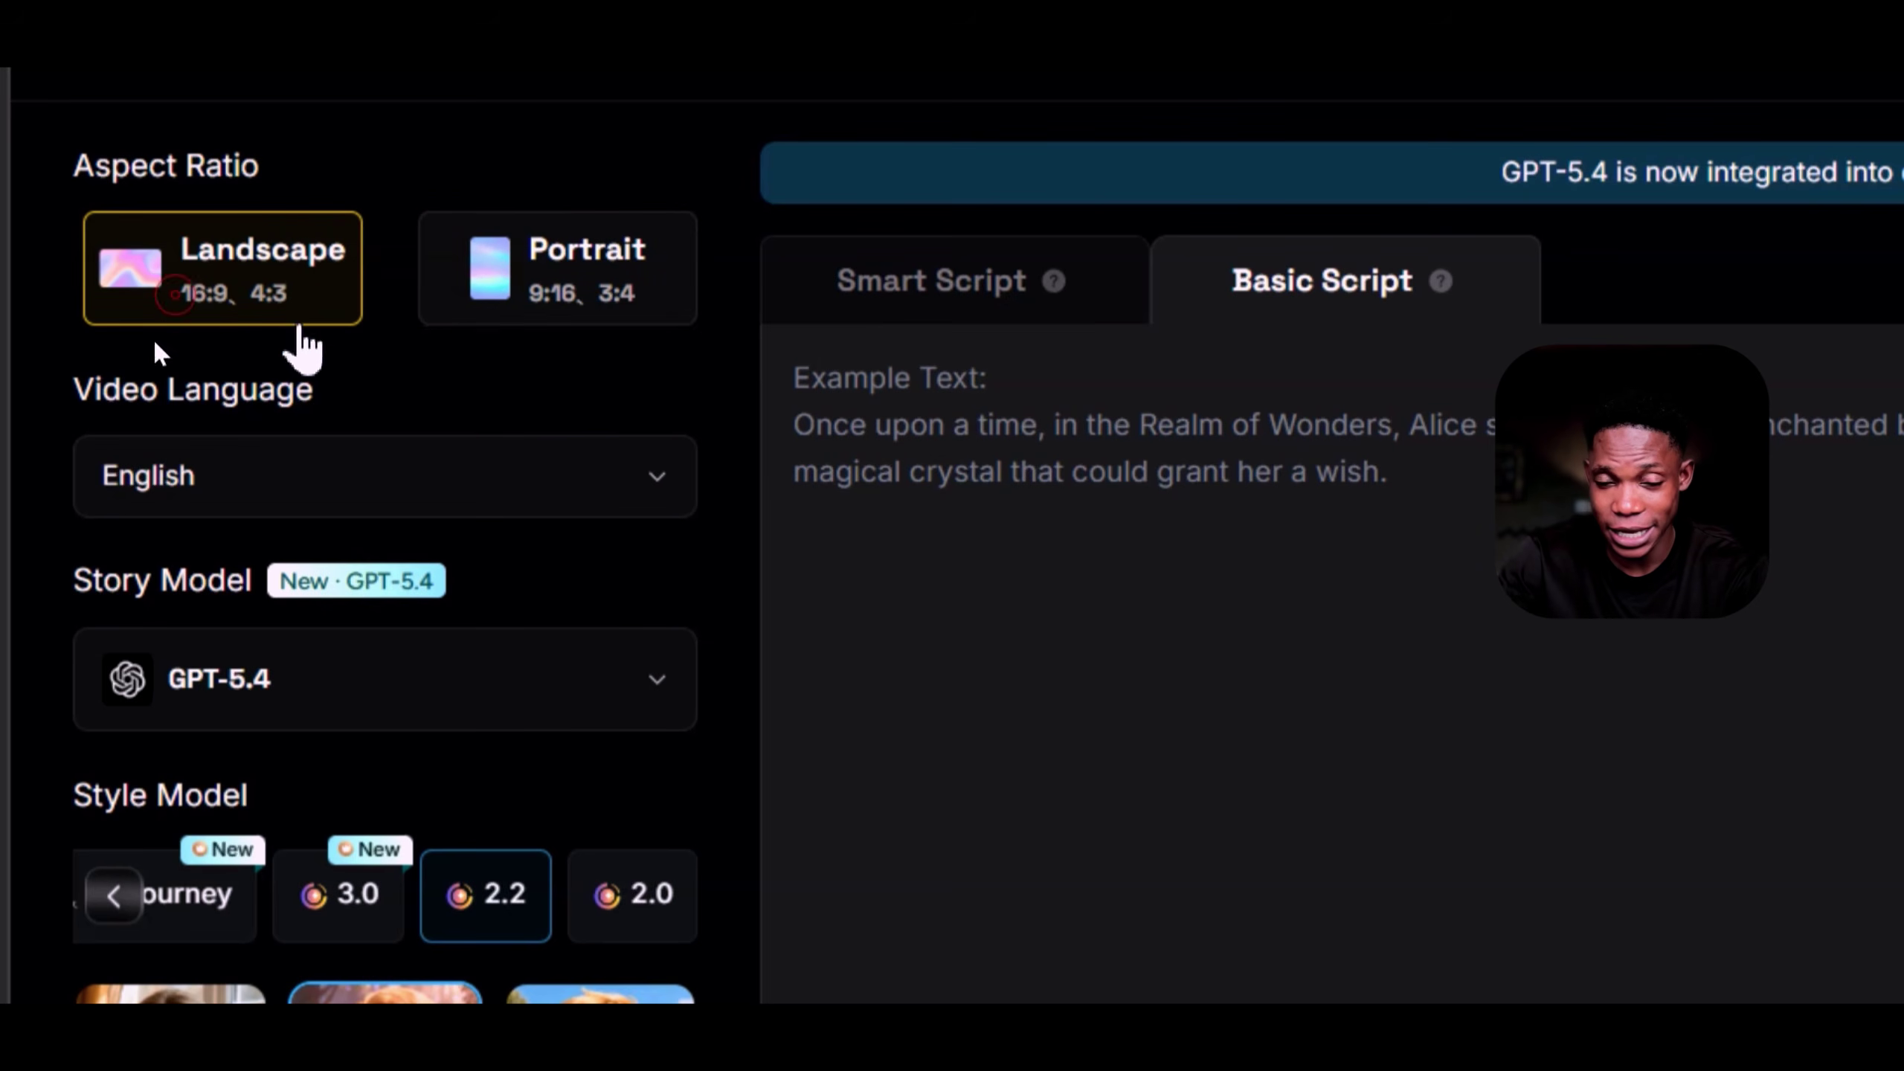
pyautogui.click(261, 578)
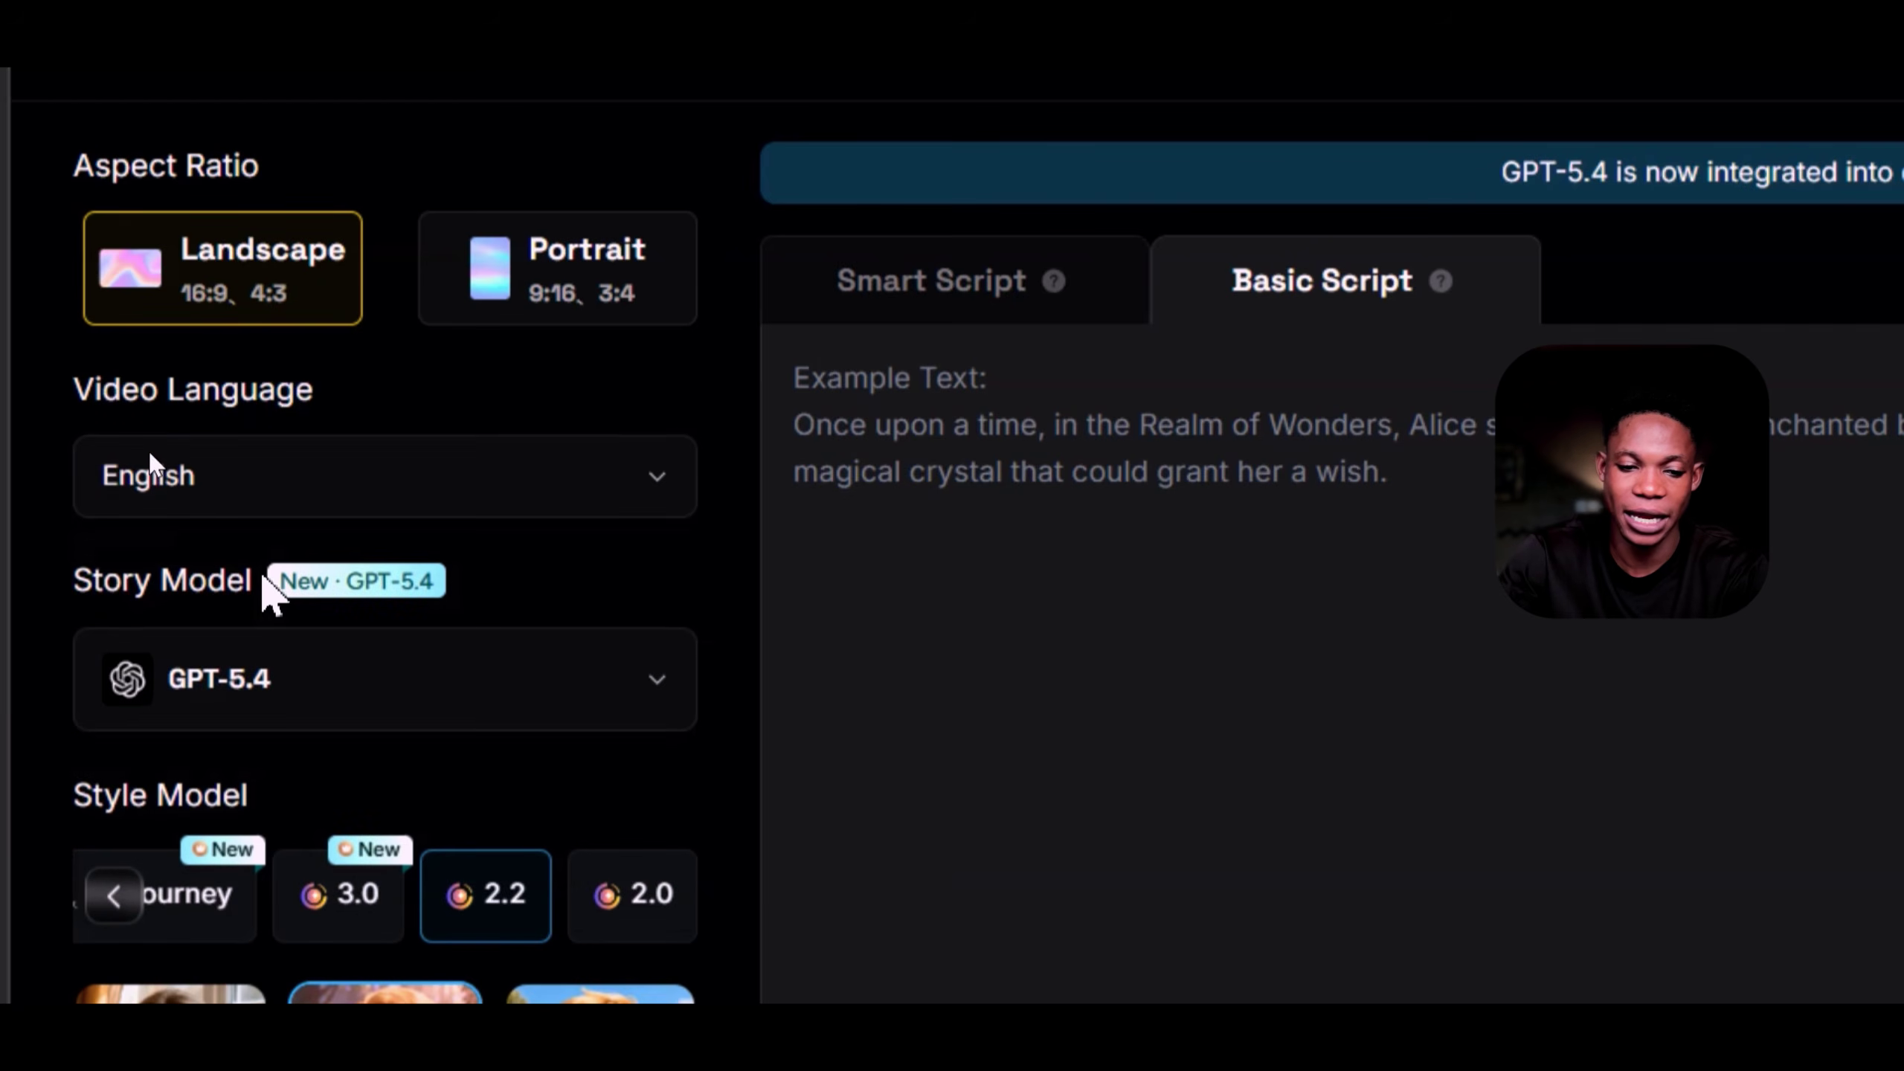
pyautogui.click(233, 452)
pyautogui.click(233, 448)
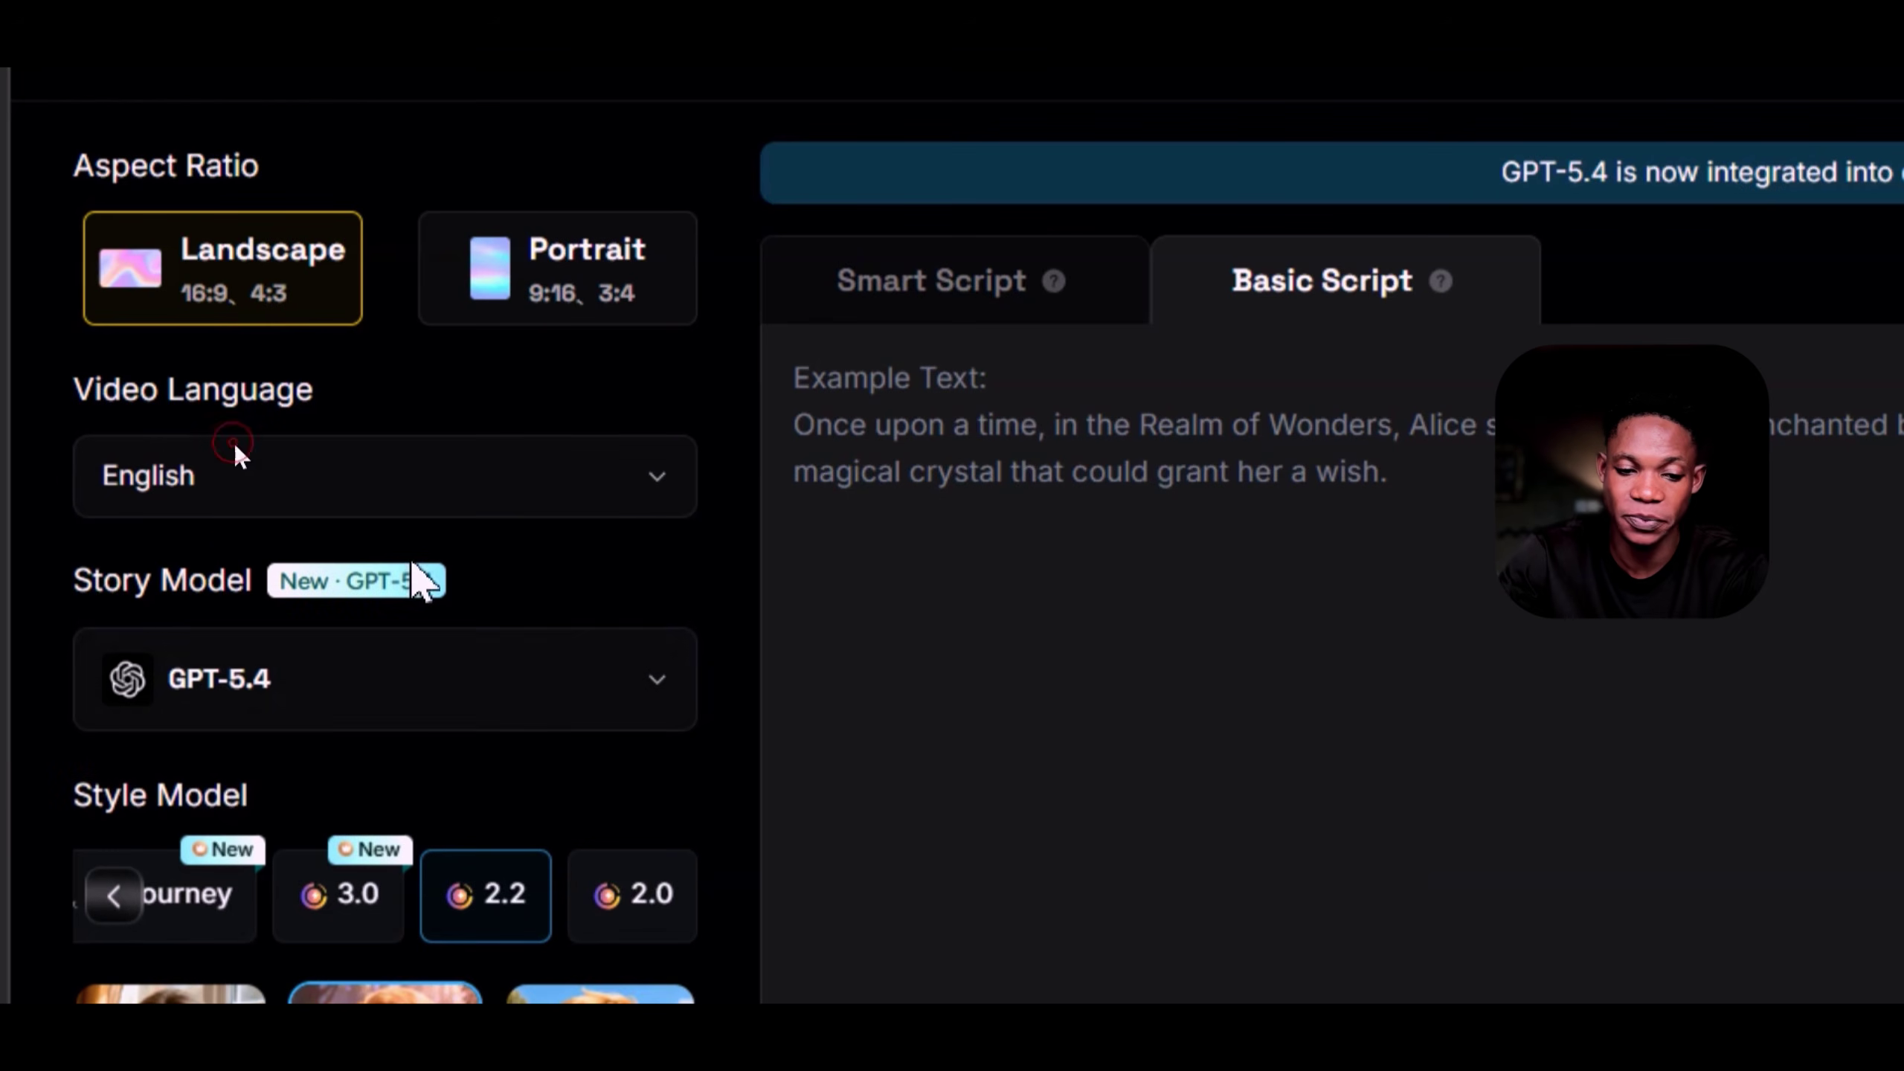
# - Keep GPT-5.4 as the story model and choose the Midjourney style model with the 3D Cartoon style
pyautogui.click(360, 716)
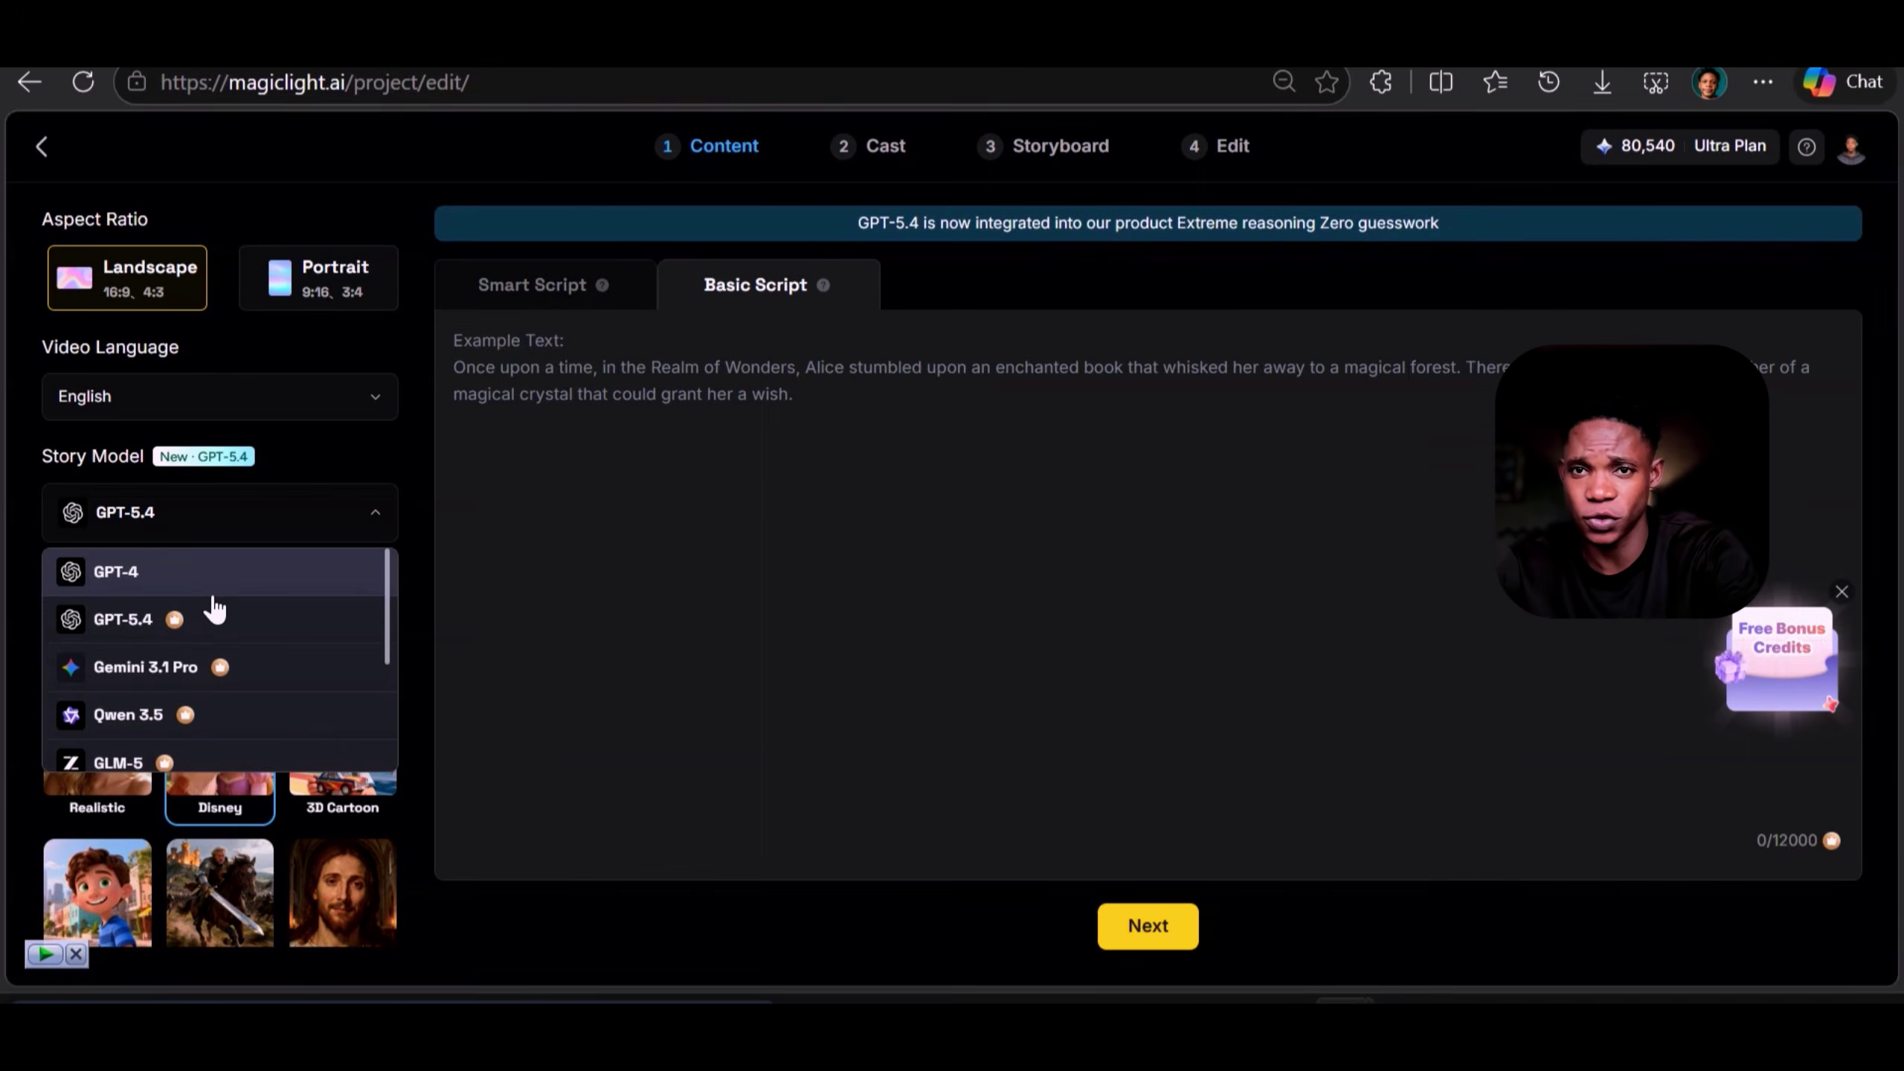
pyautogui.click(369, 855)
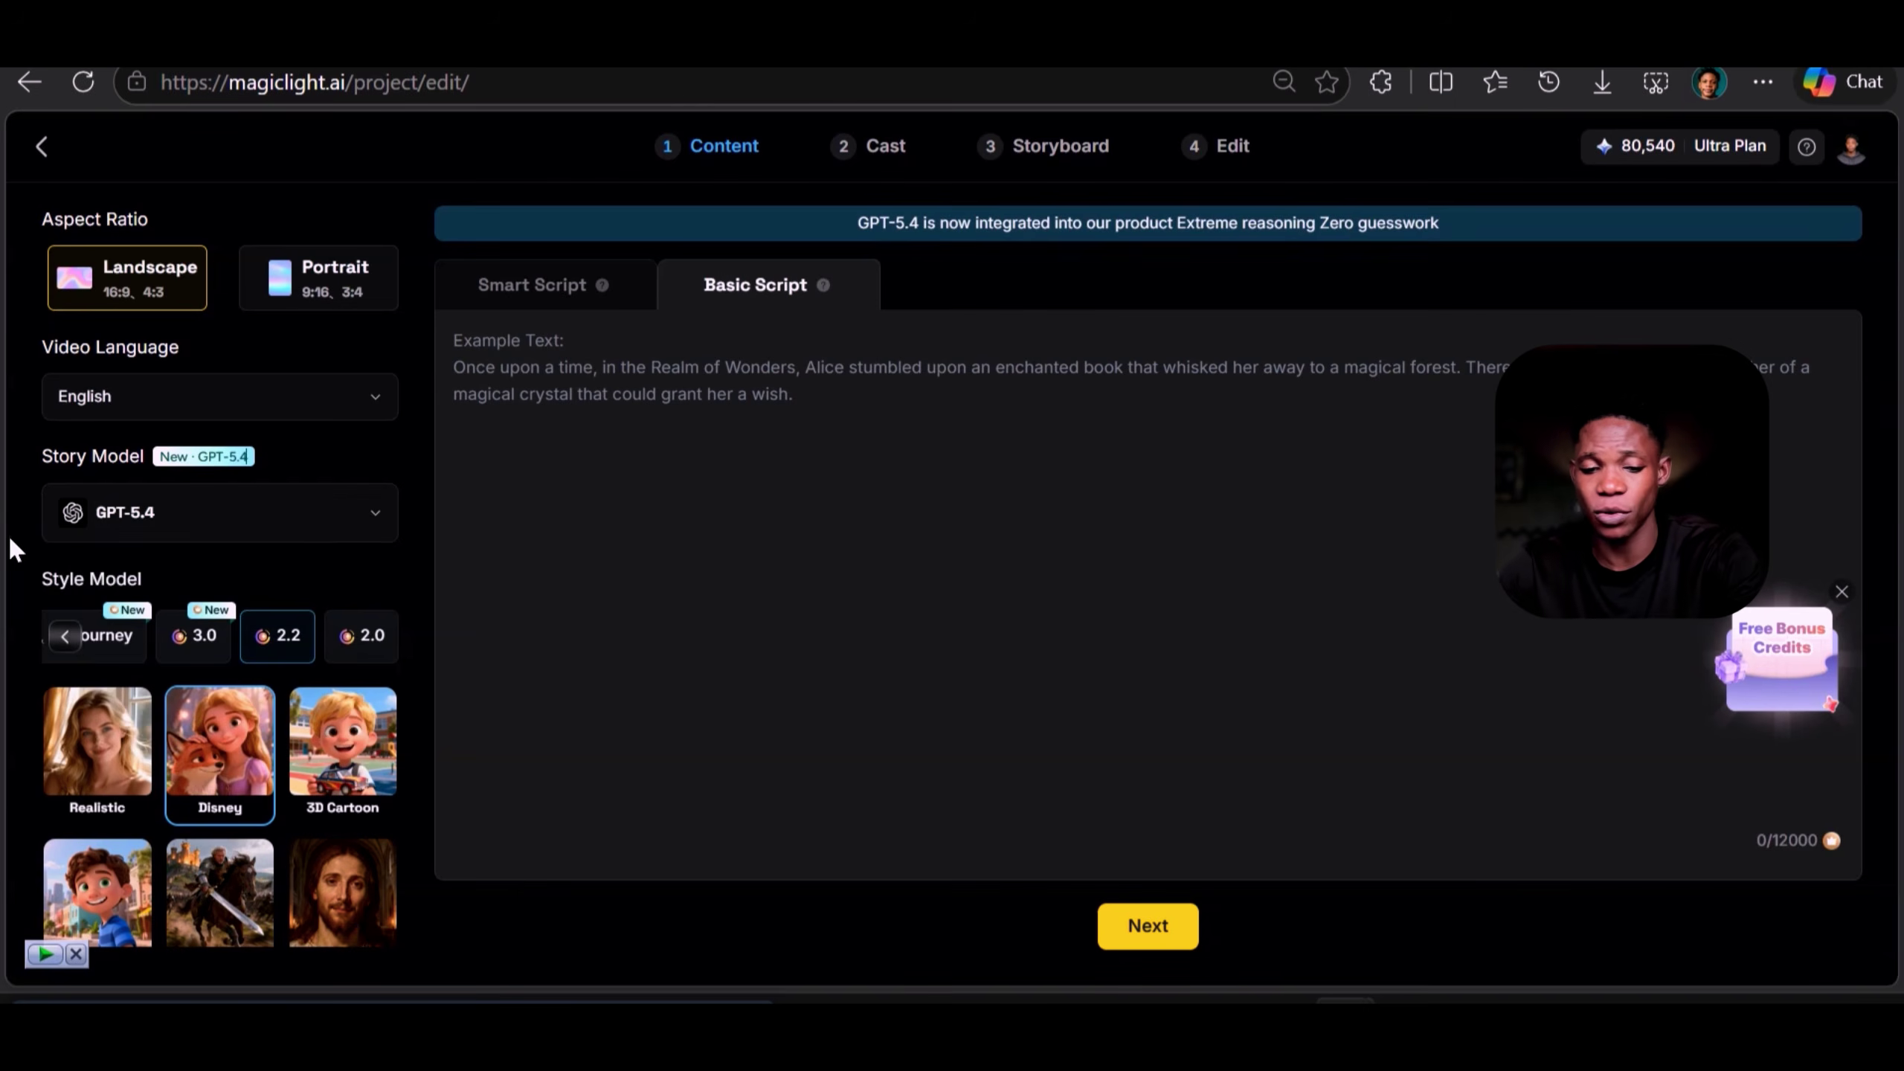
pyautogui.click(63, 636)
pyautogui.doubleClick(123, 637)
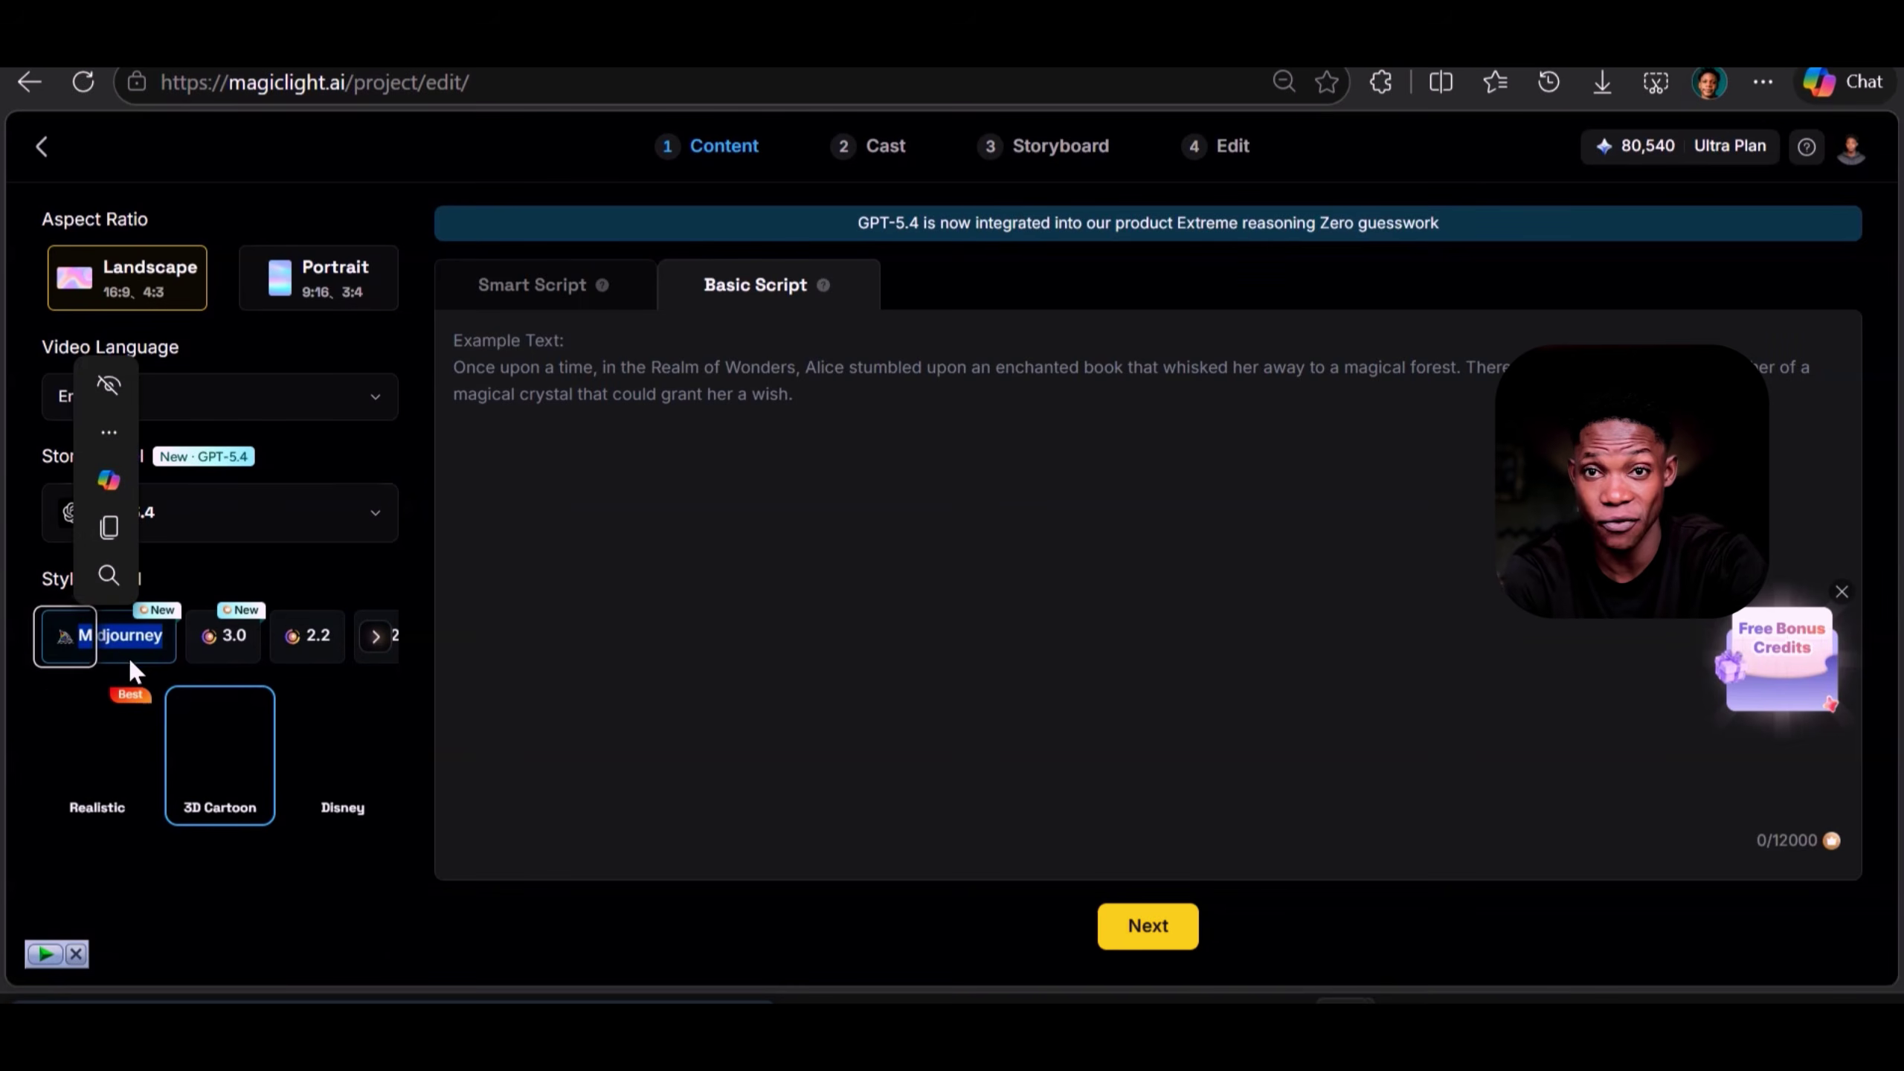
pyautogui.click(214, 660)
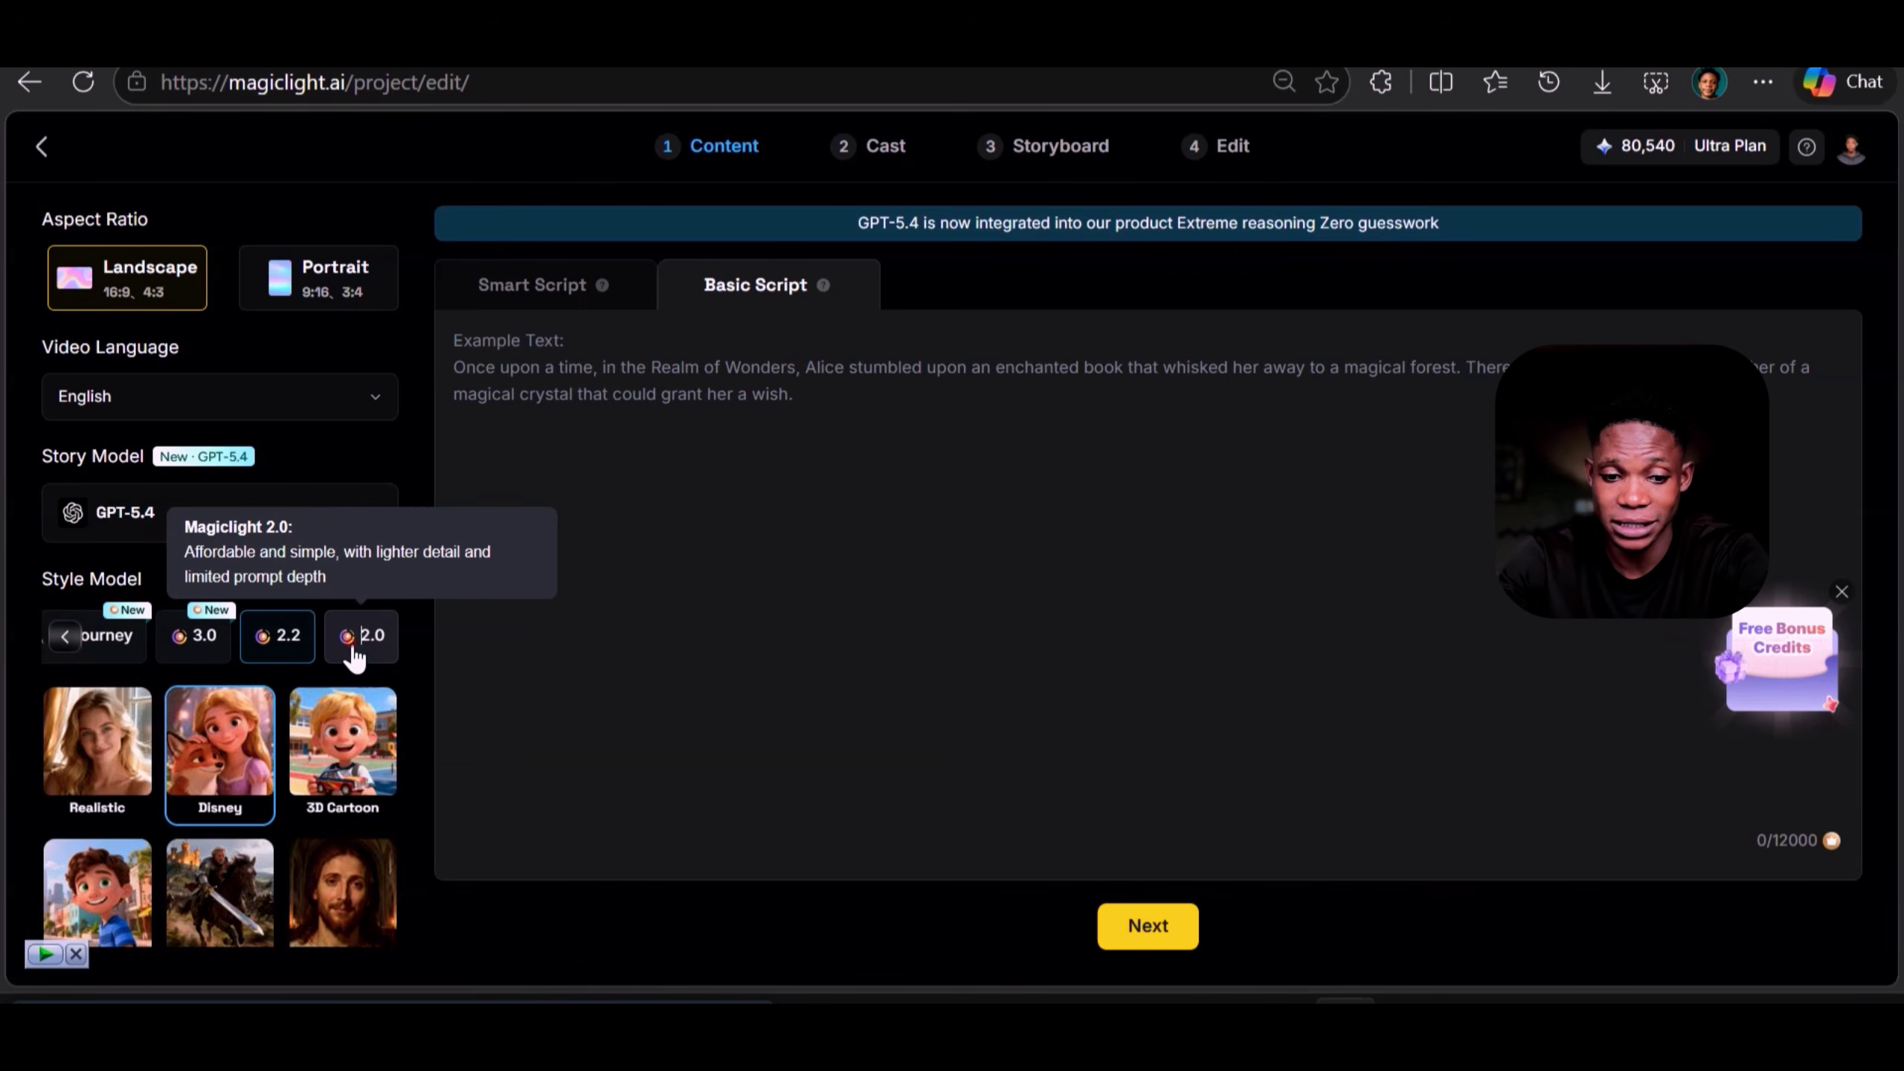
pyautogui.click(347, 658)
pyautogui.click(104, 638)
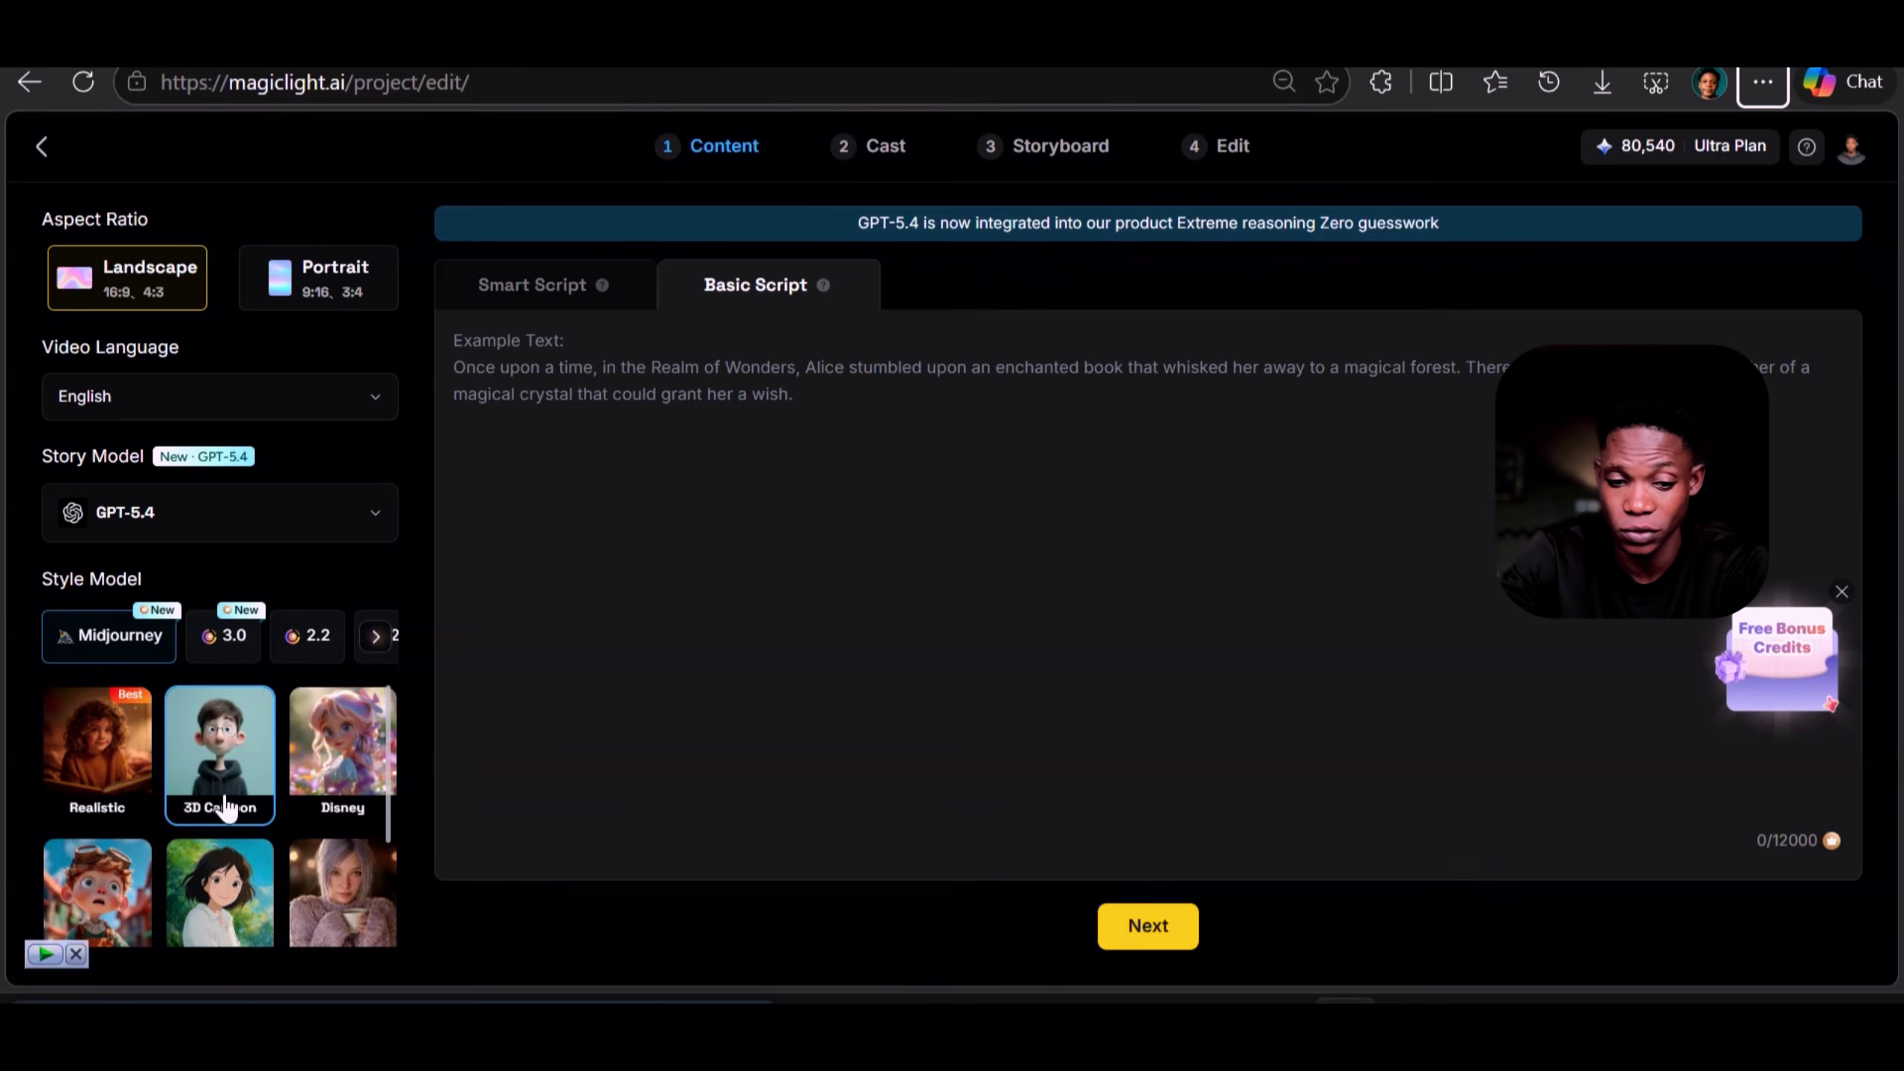
# - Copy the full 500-word Lino story from ChatGPT and paste it into the Basic Script field in MagicLight.AI
pyautogui.scroll(-2, 323, 810)
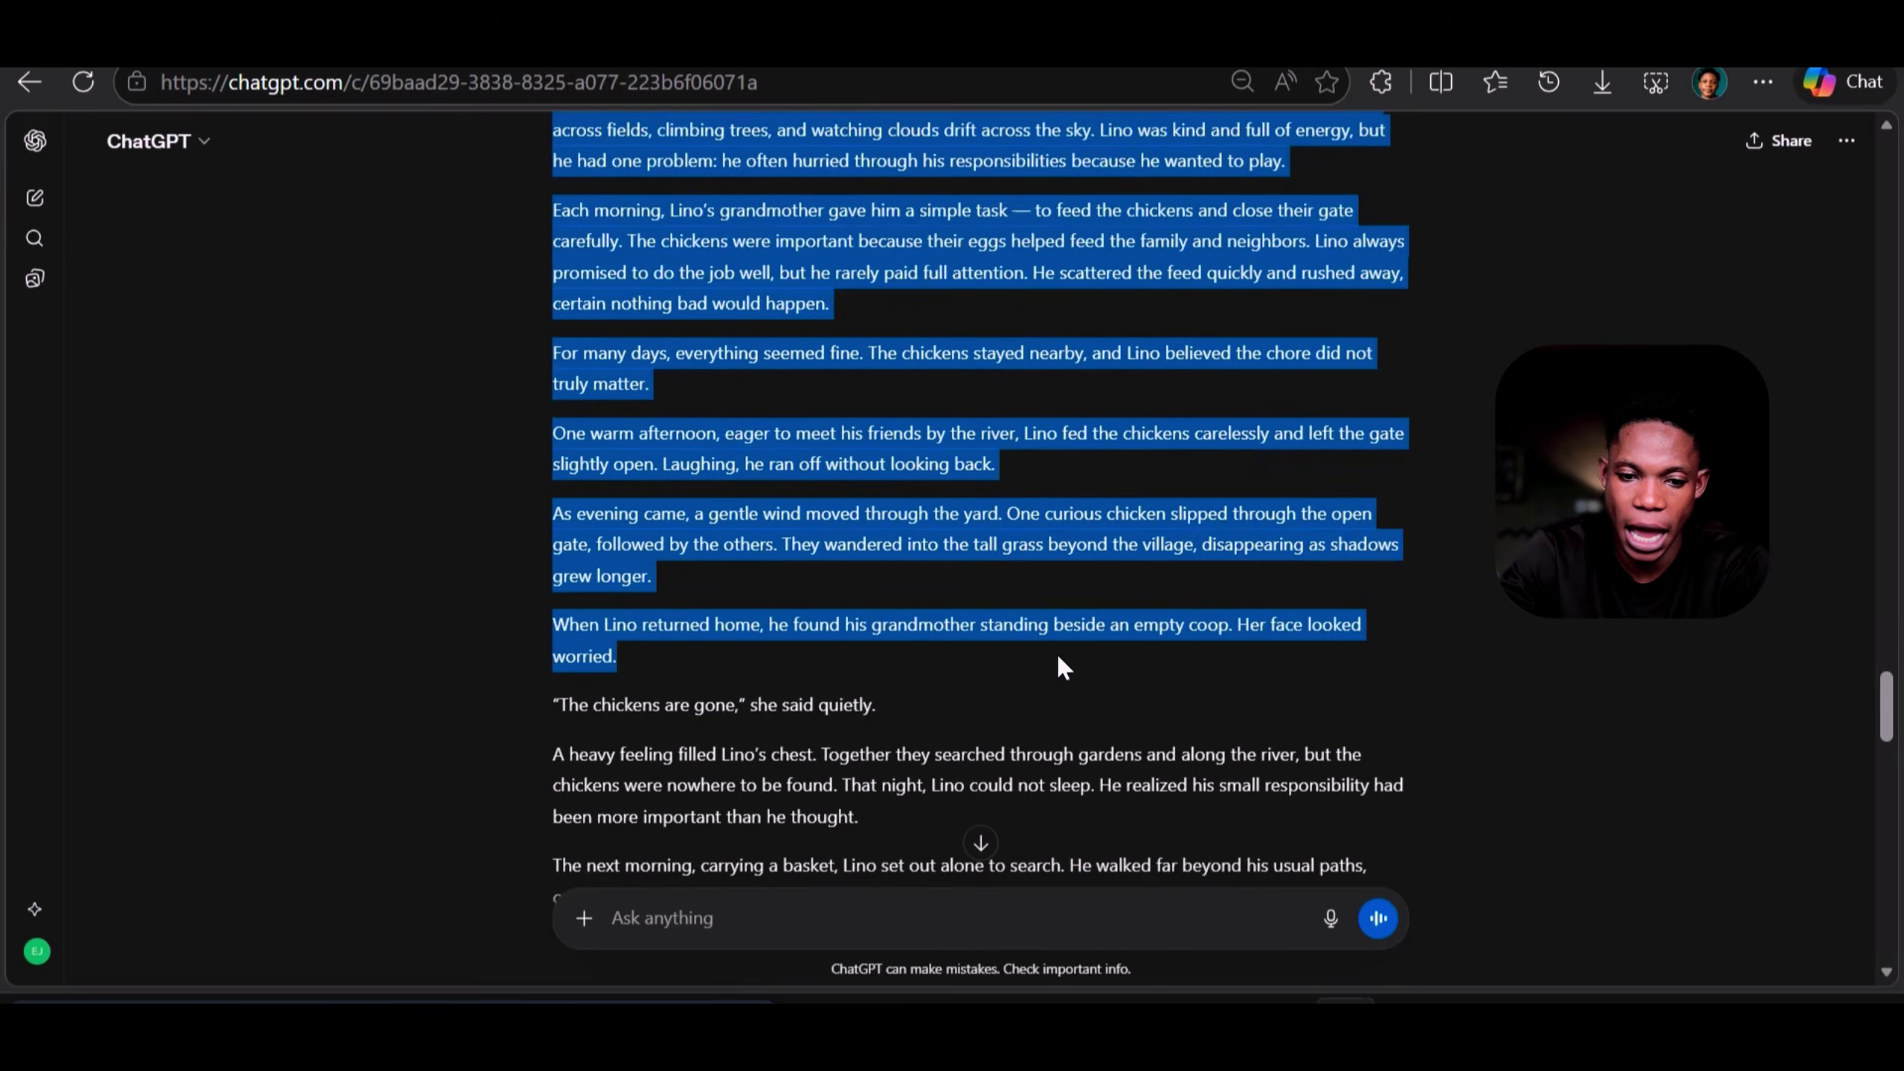
pyautogui.scroll(-5, 1114, 660)
pyautogui.moveTo(1056, 652); pyautogui.dragTo(1191, 550)
pyautogui.scroll(-2, 1136, 587)
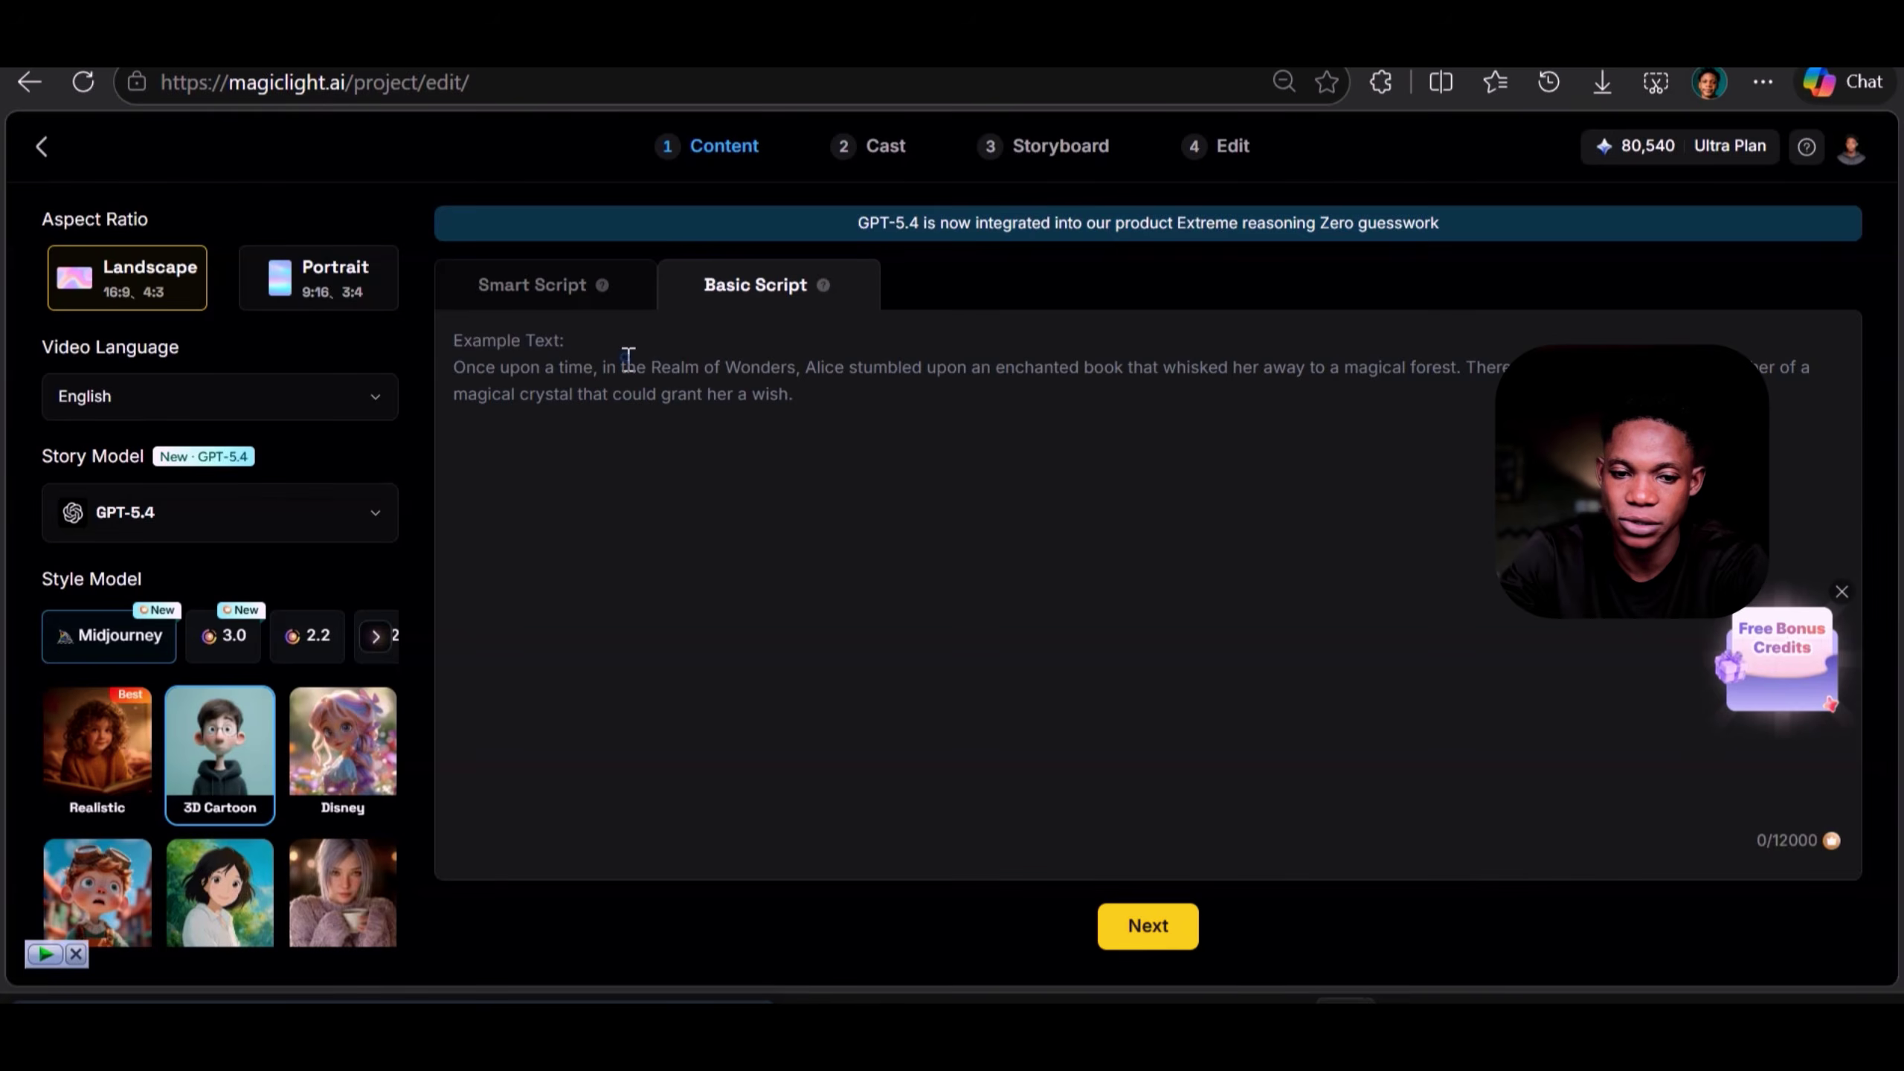
pyautogui.rightClick(630, 353)
pyautogui.click(759, 570)
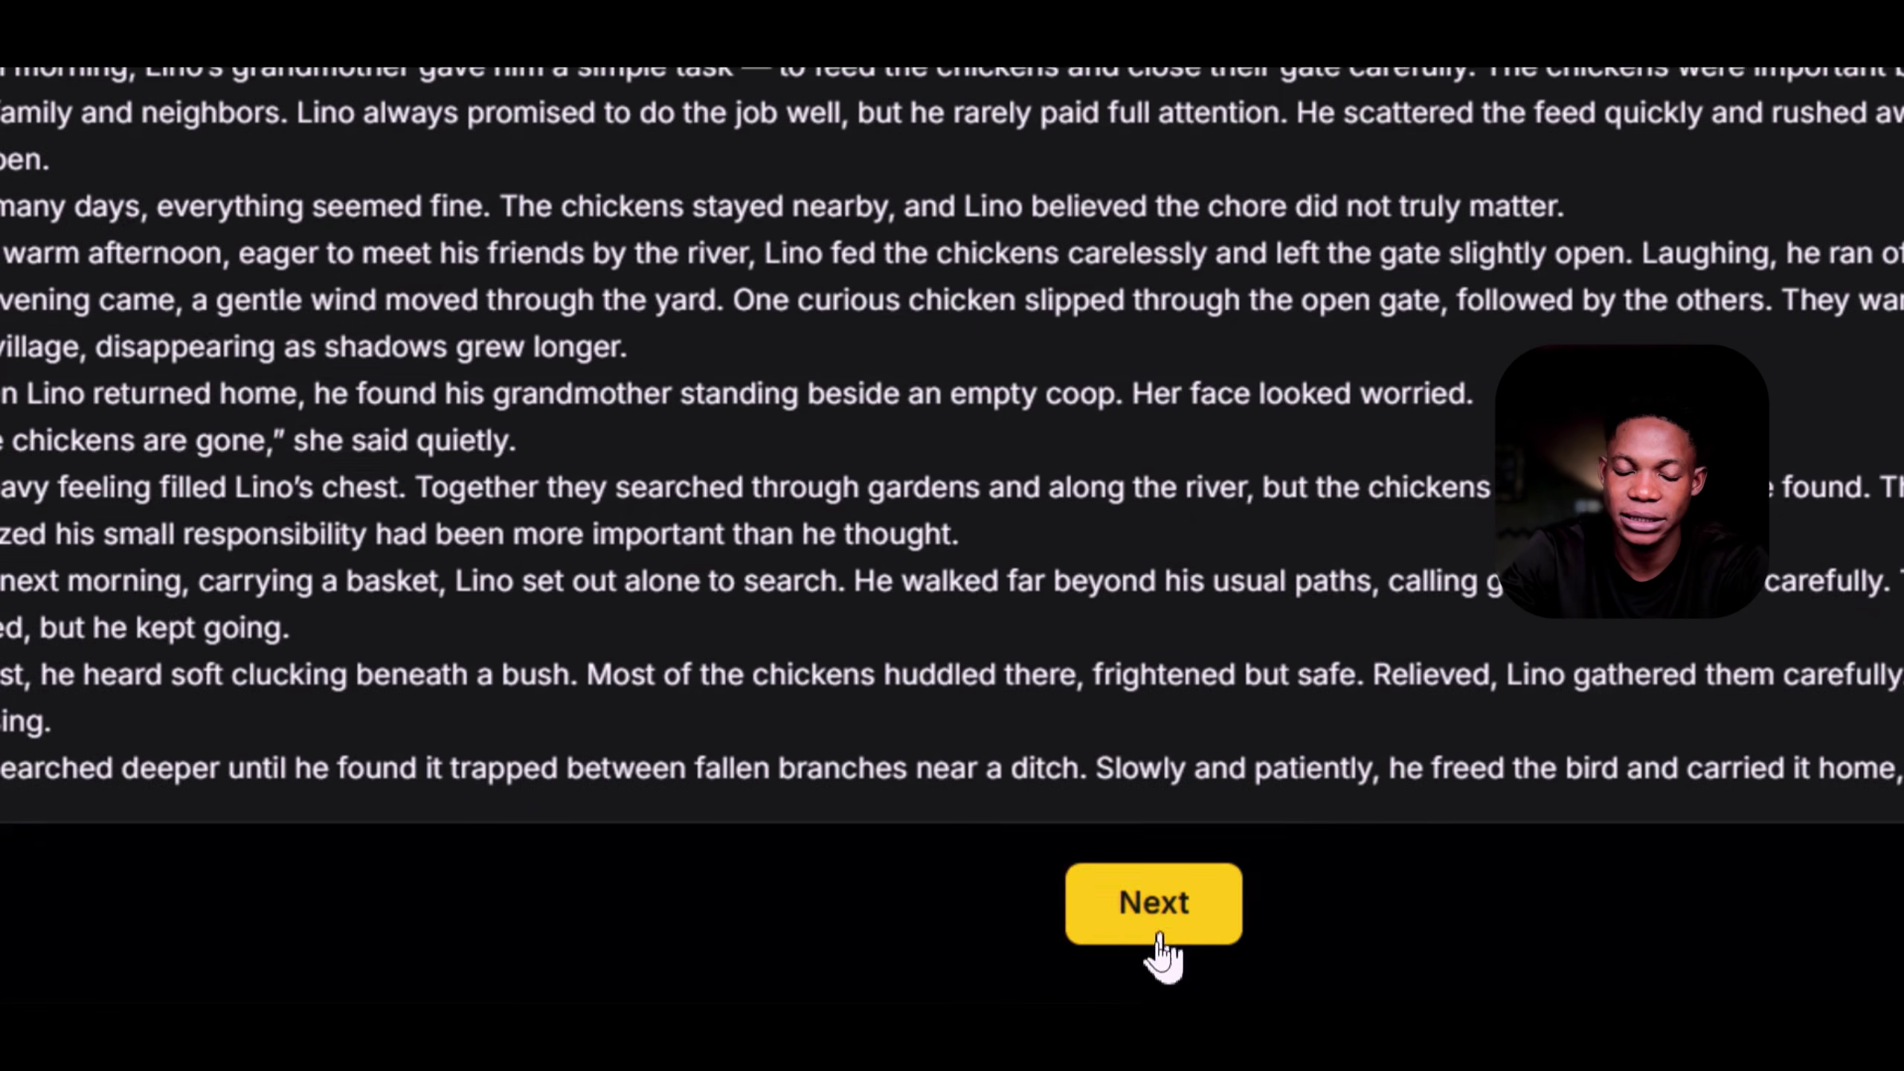
# - Split the pasted script into shots, look through them and proceed to the Cast stage
pyautogui.click(1155, 936)
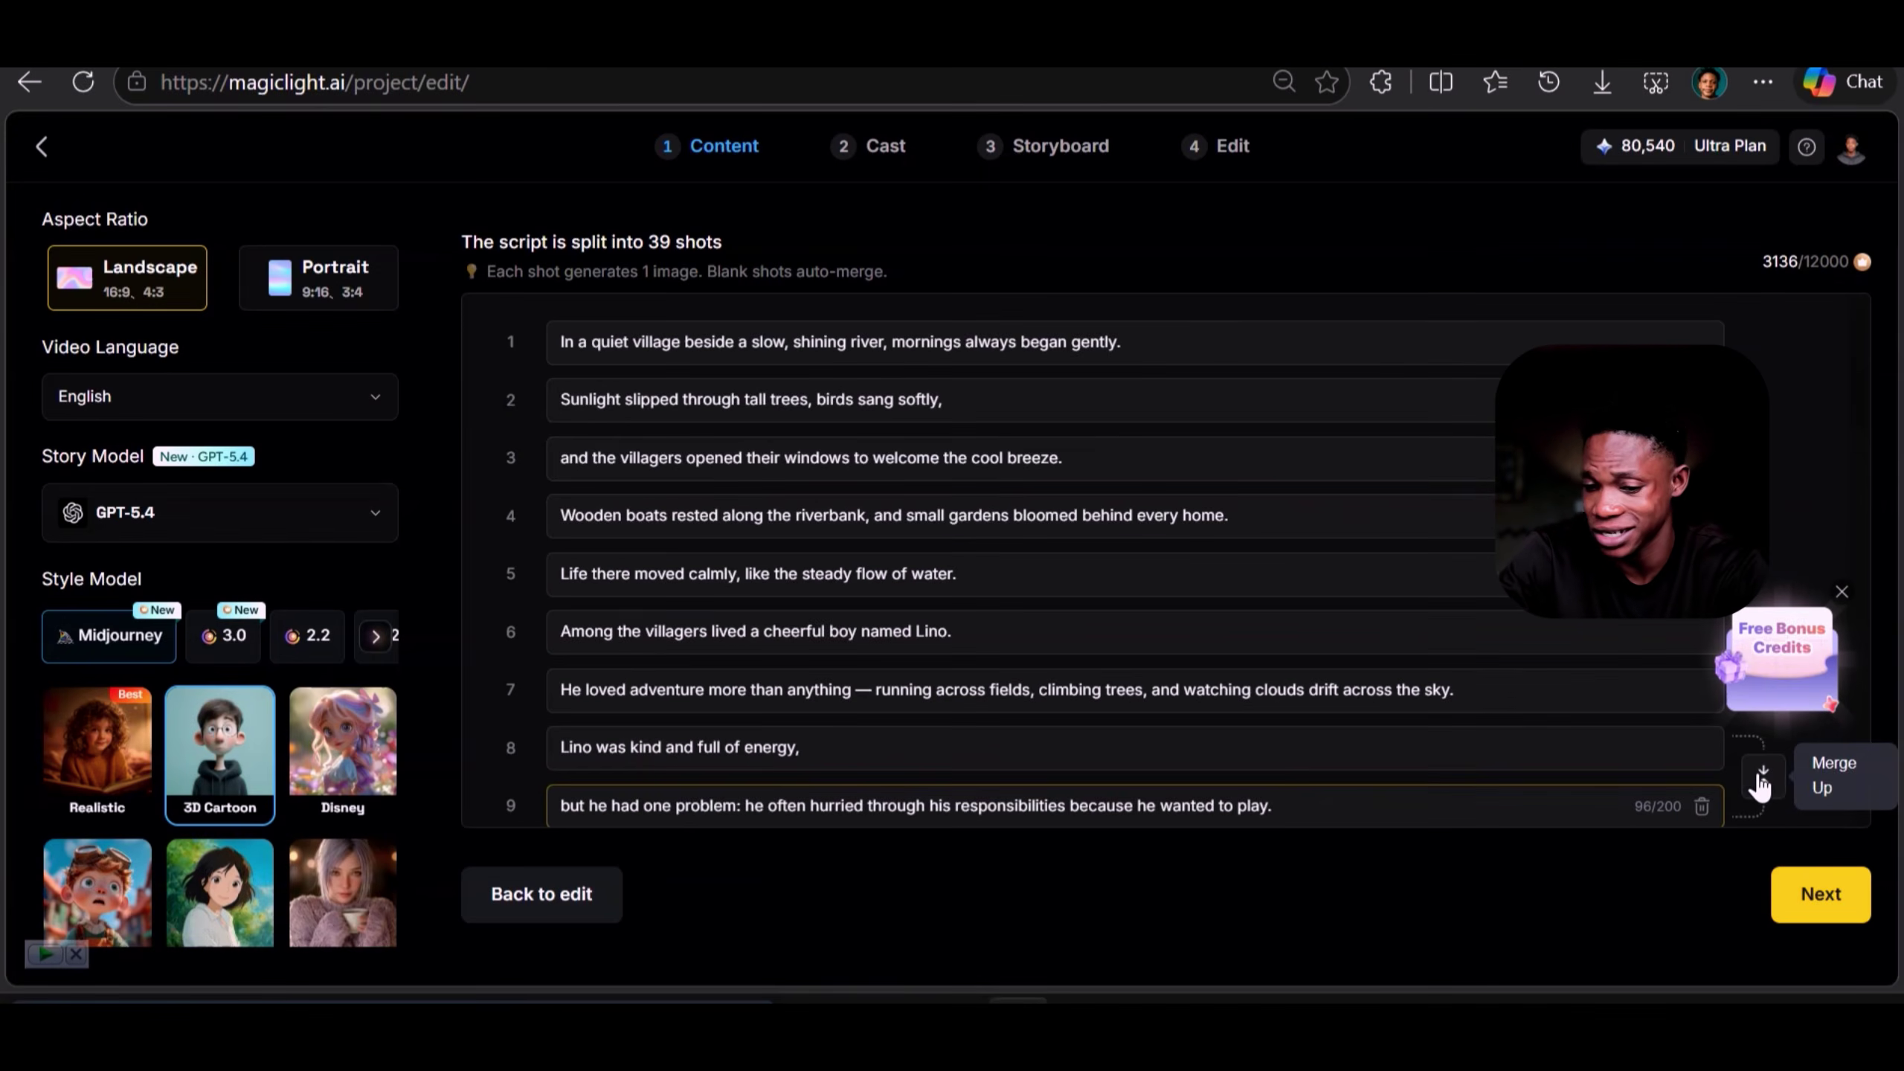
pyautogui.scroll(-5, 1672, 720)
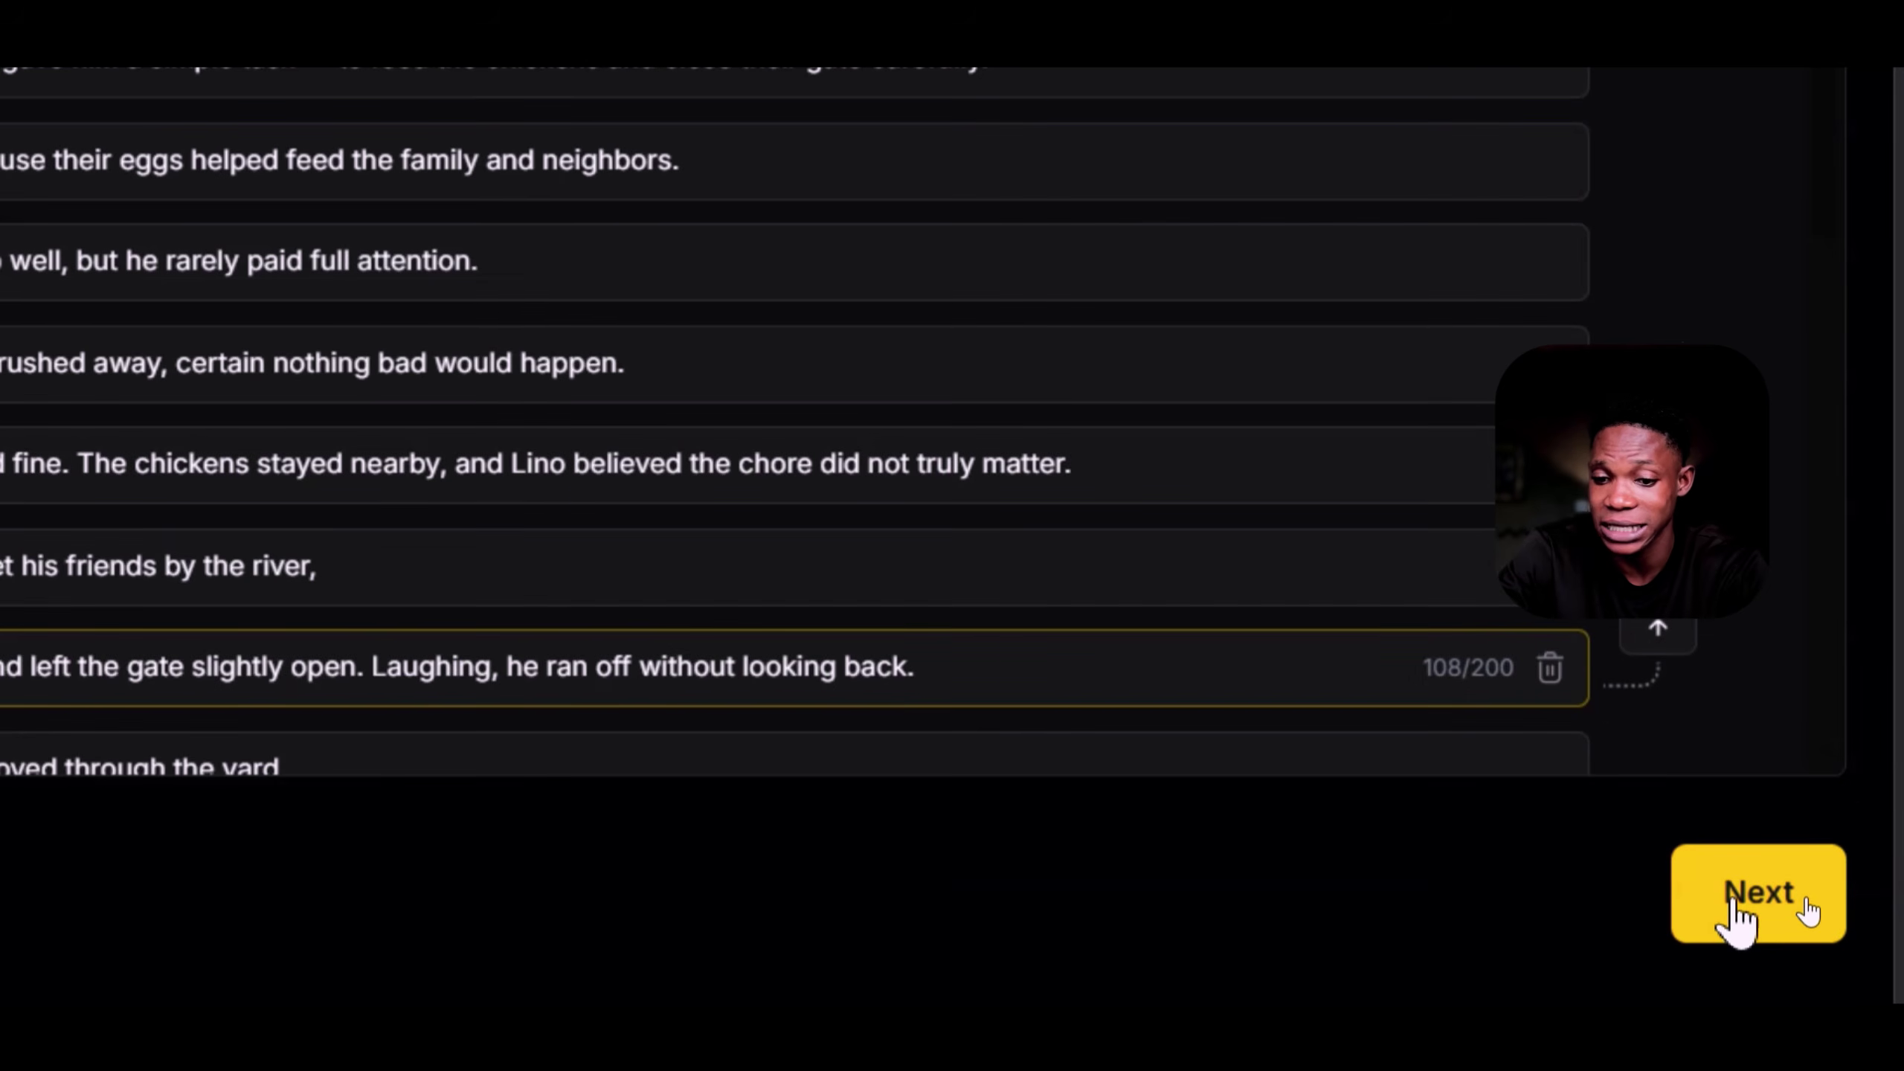
pyautogui.click(1806, 898)
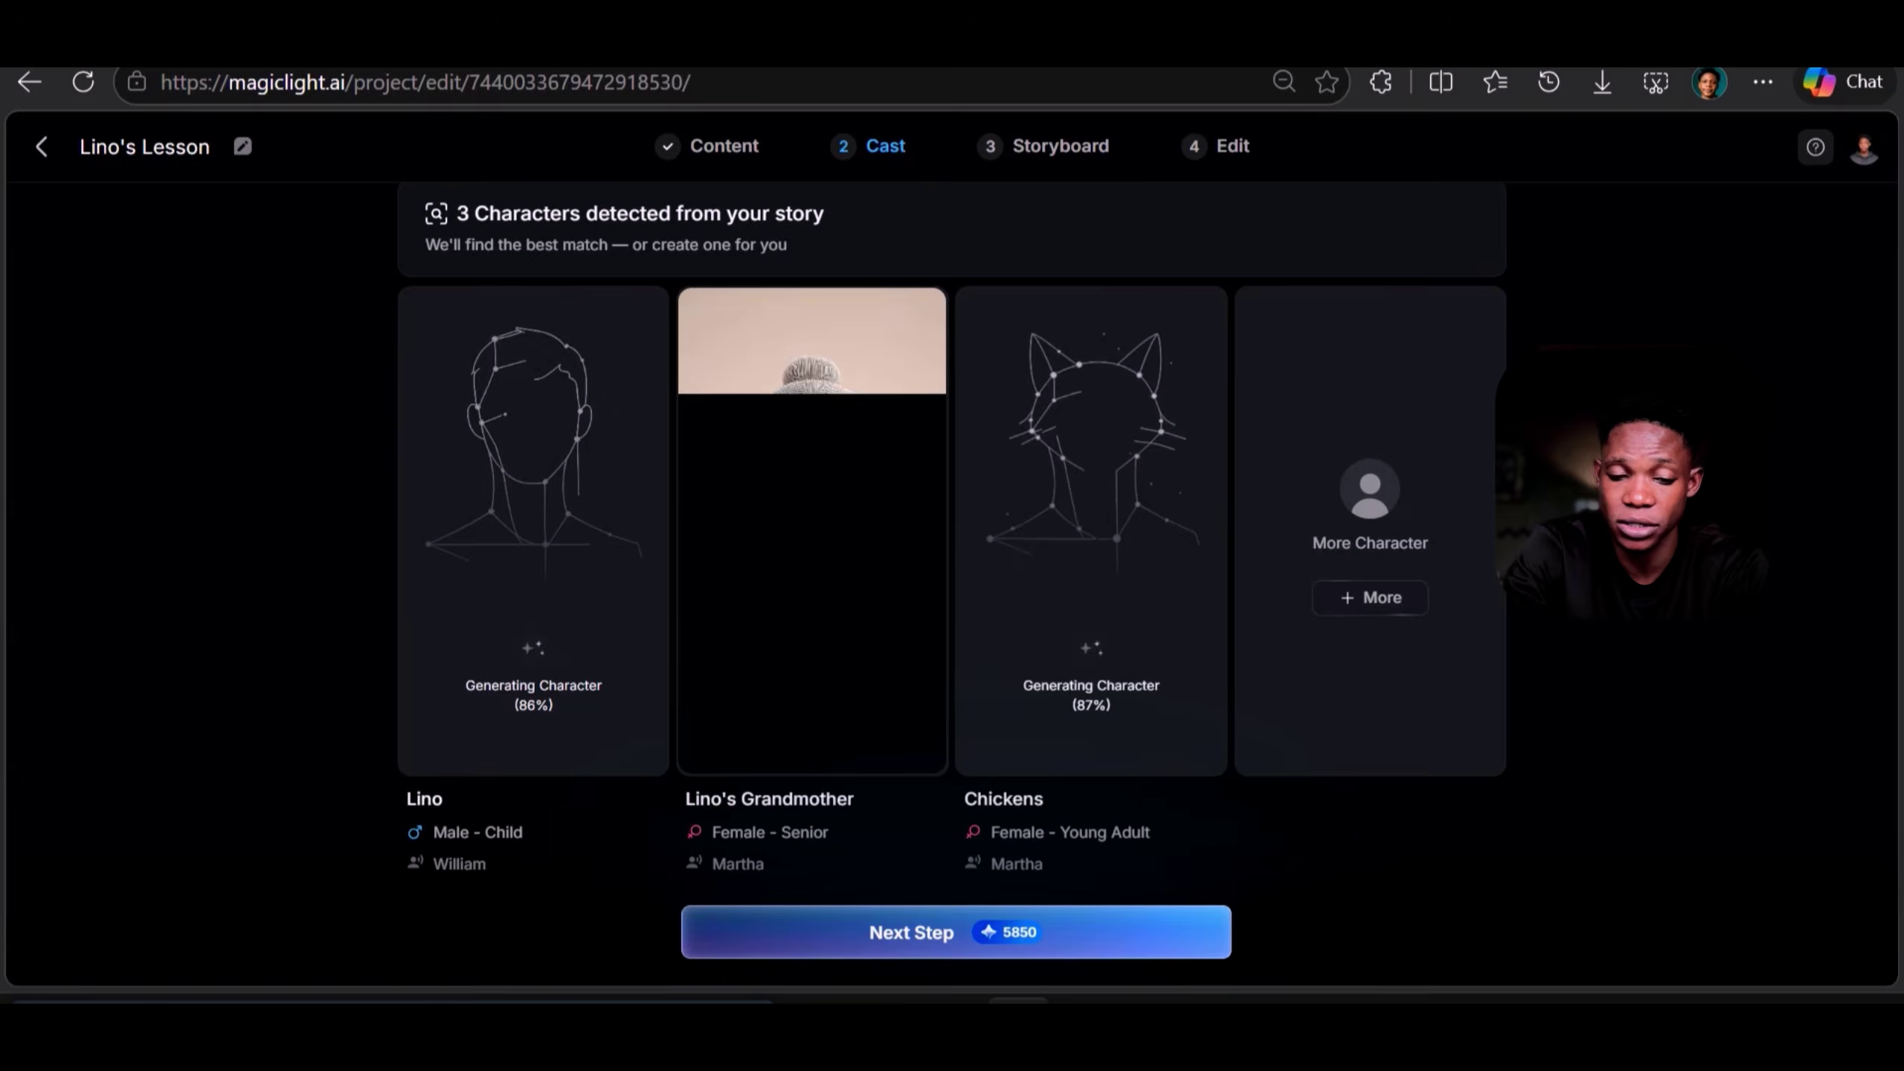
# - Try the second suggested look for Lino and switch back to the first one
pyautogui.moveTo(864, 598)
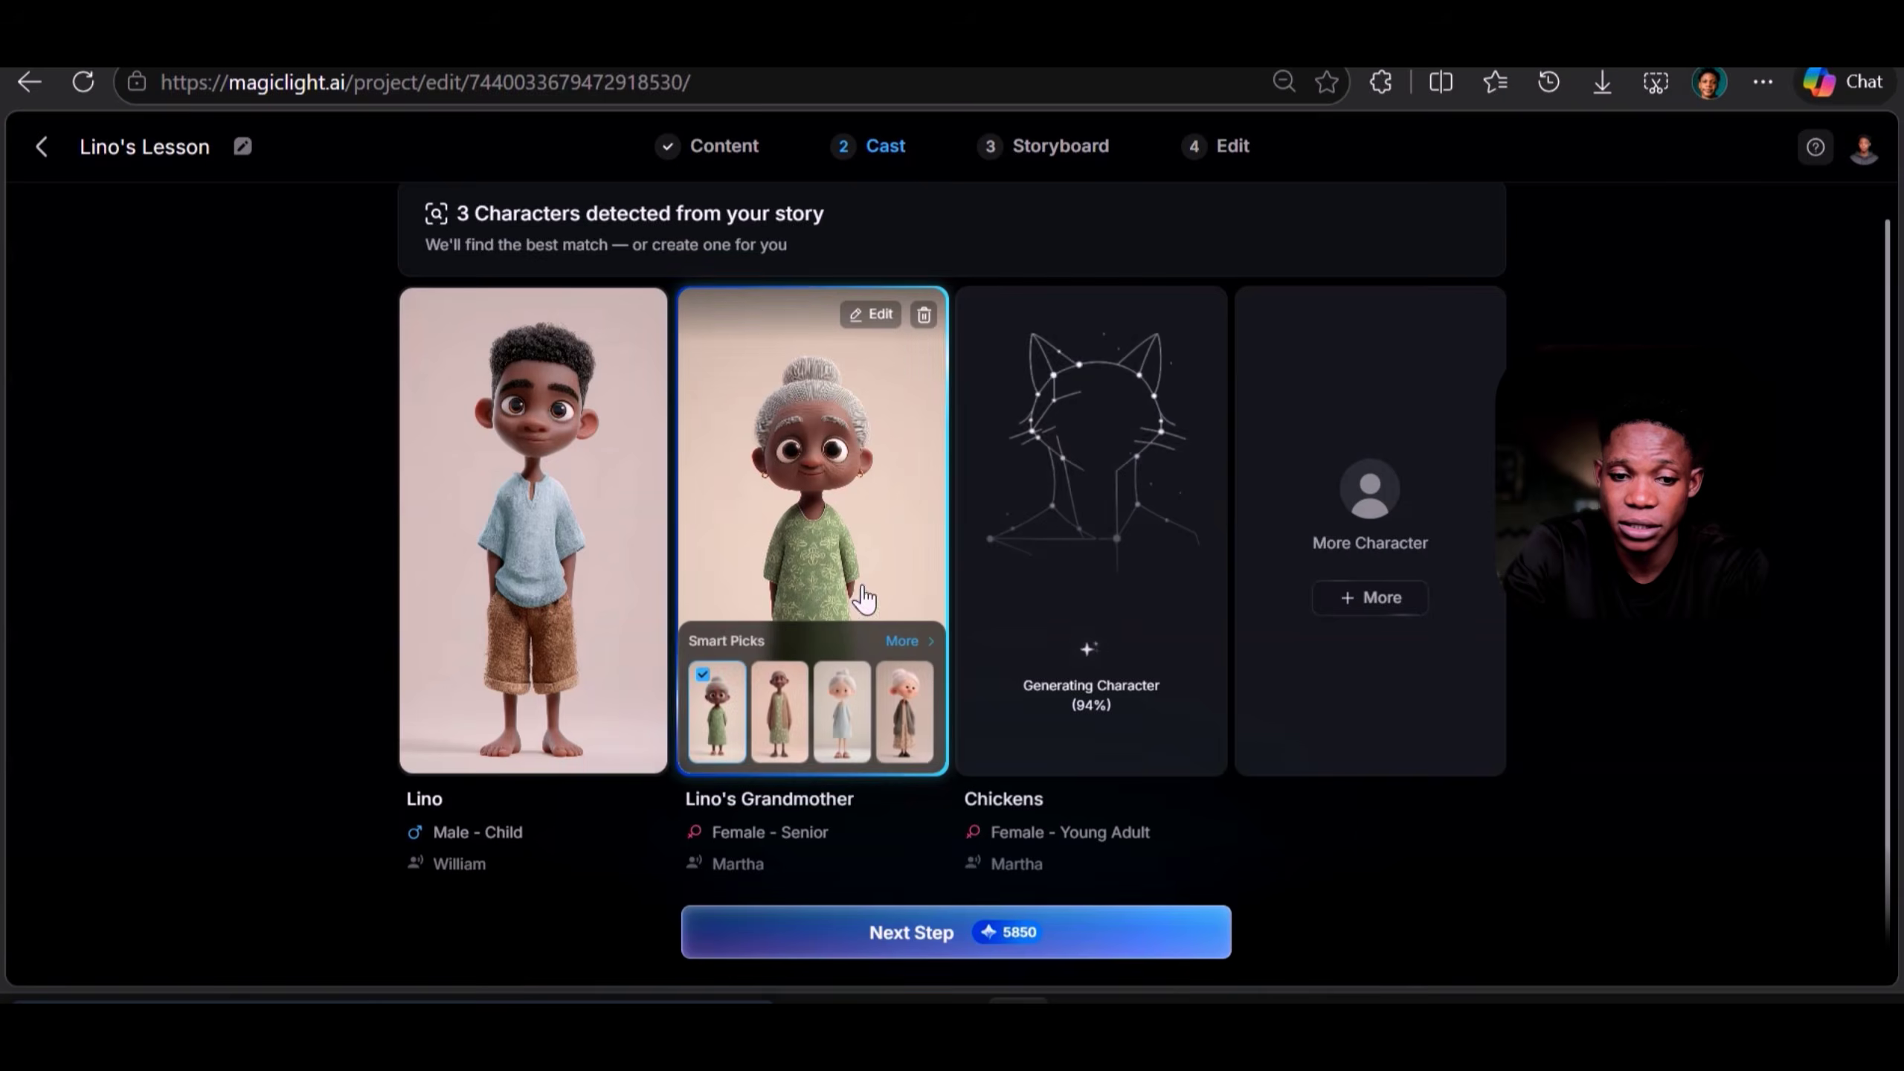
pyautogui.moveTo(576, 620)
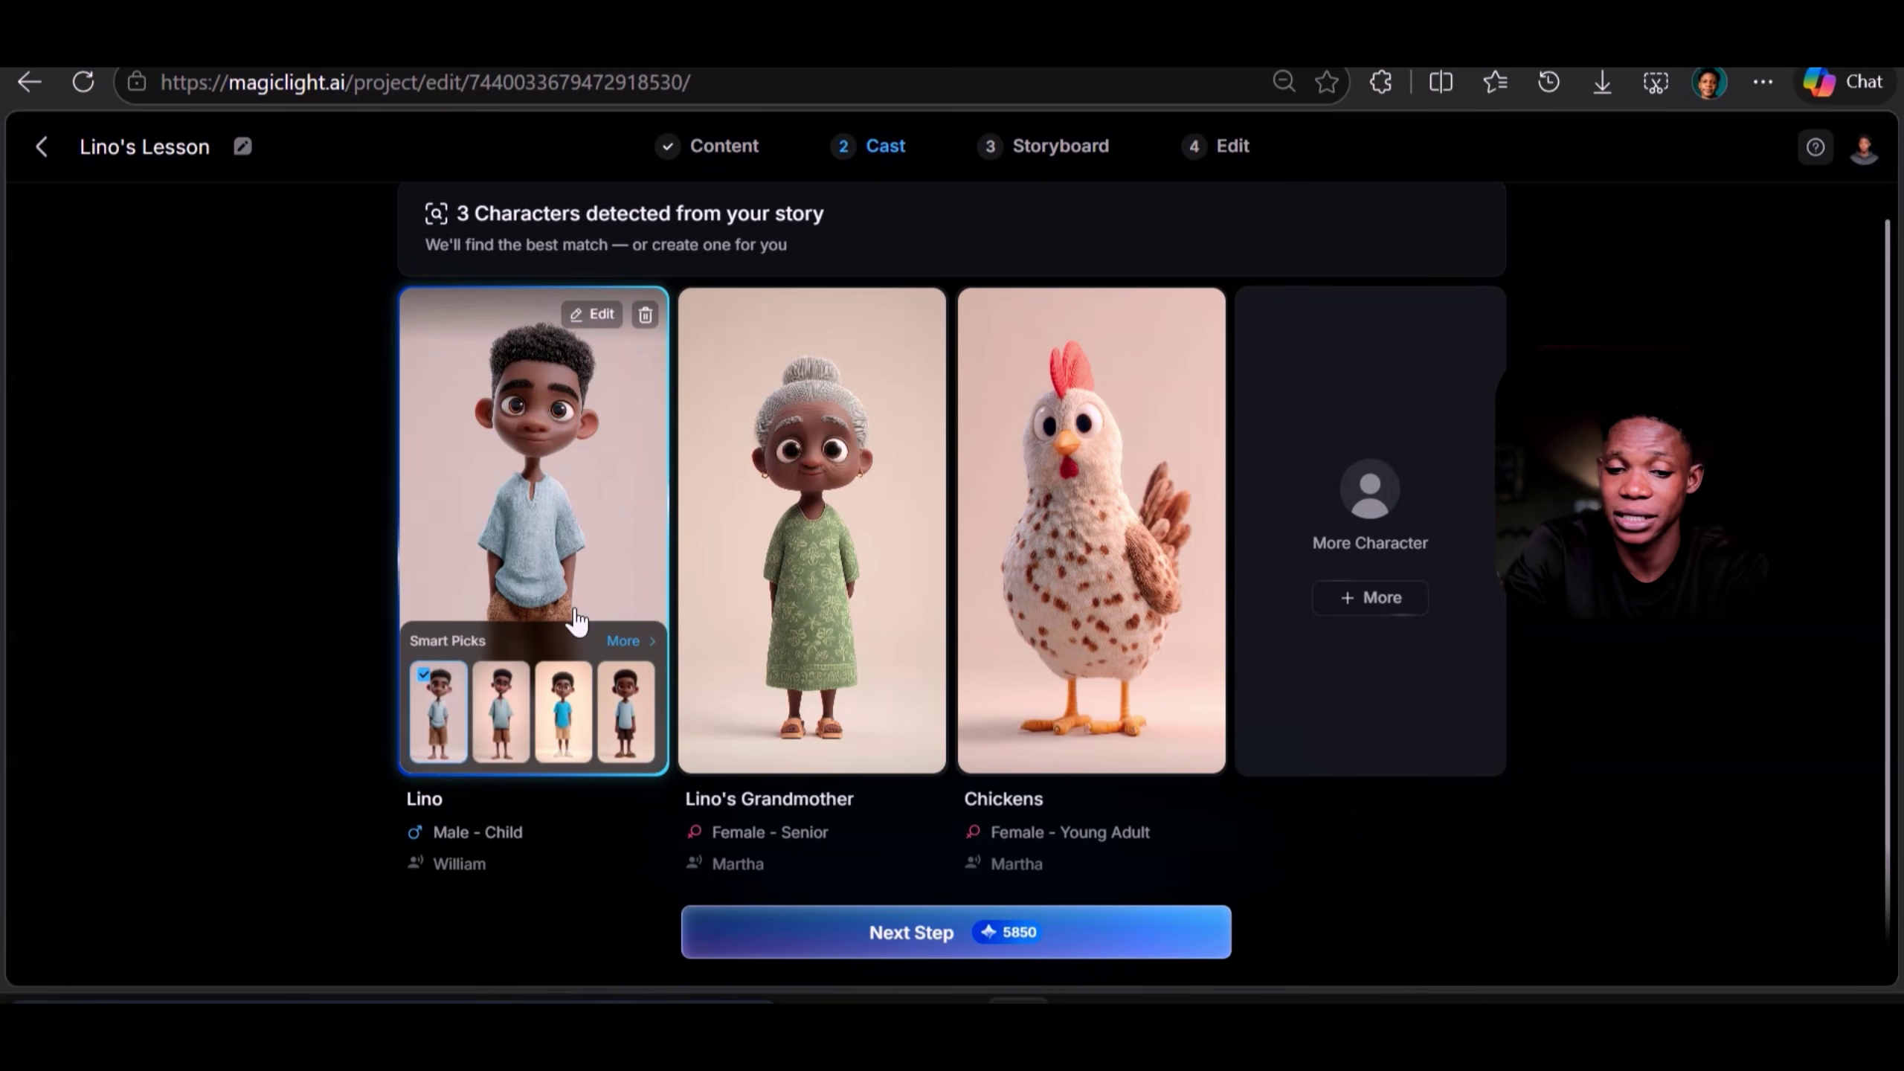
pyautogui.click(495, 722)
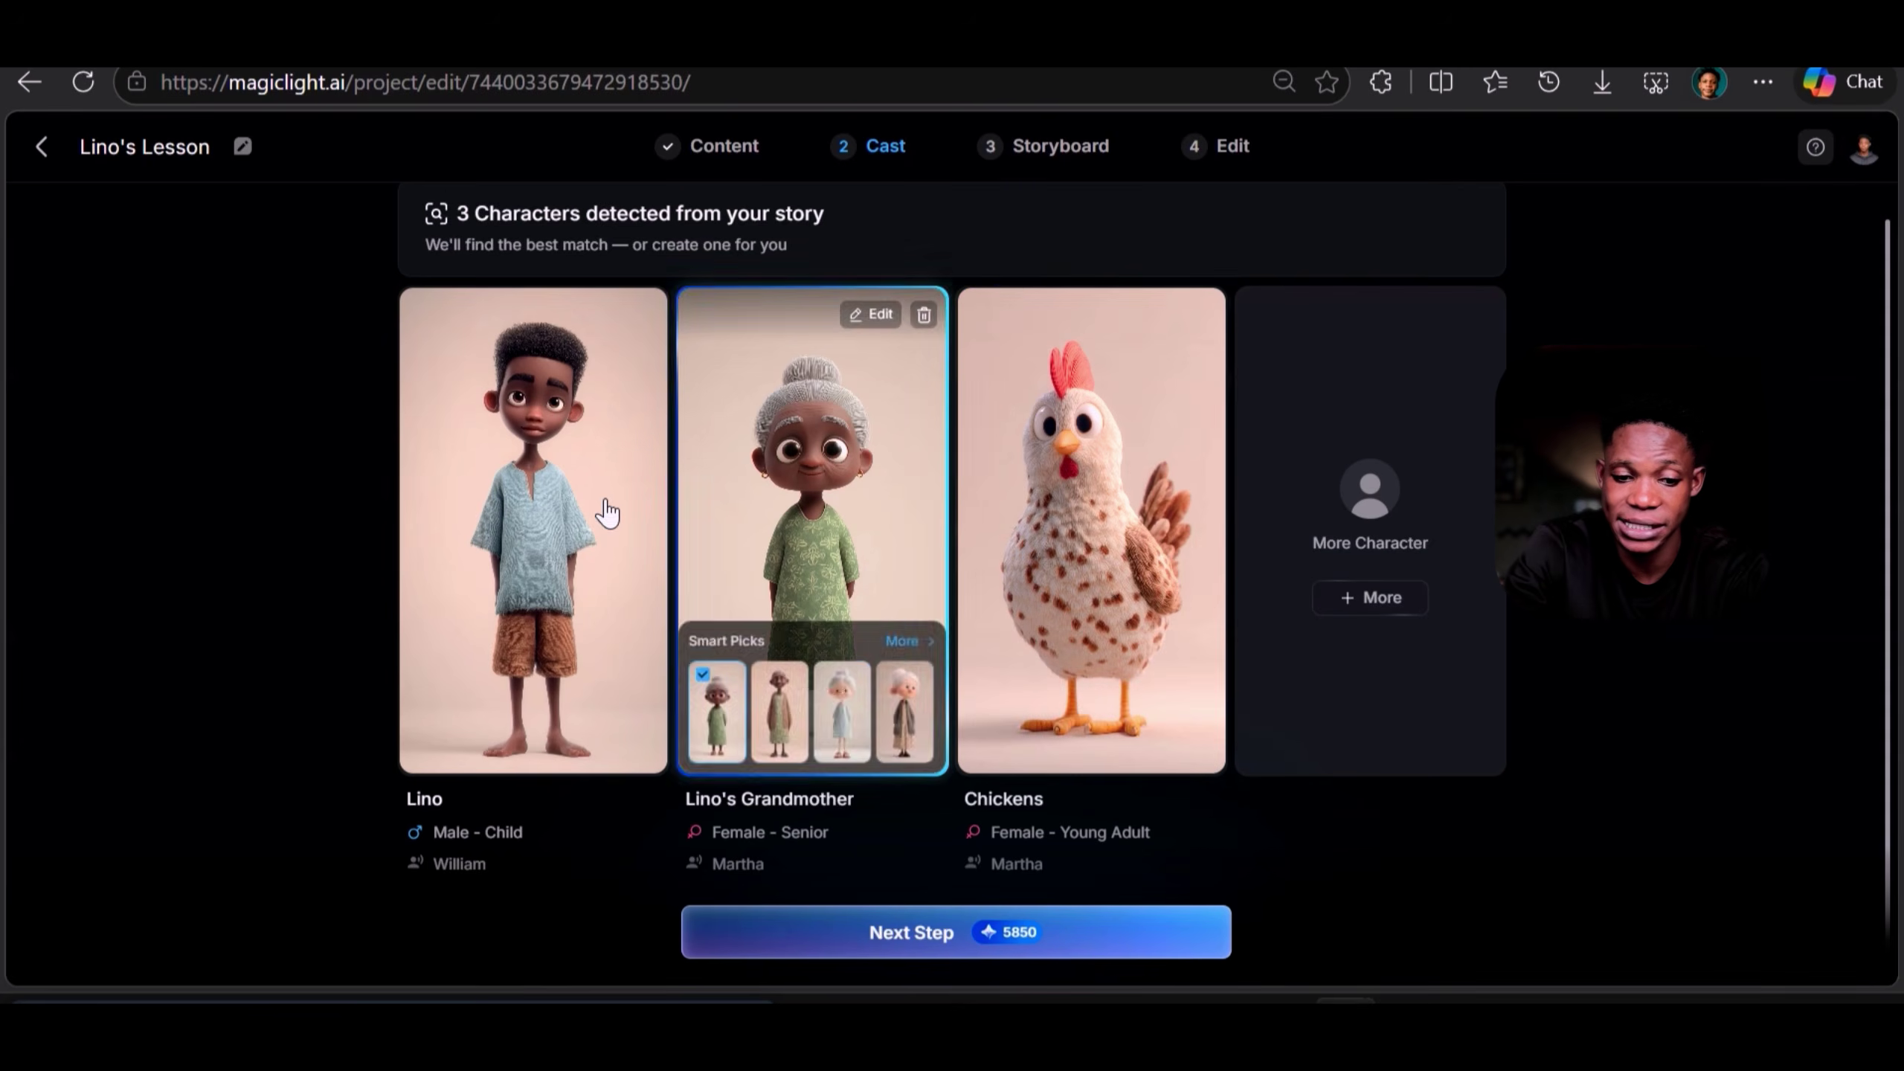
pyautogui.click(443, 691)
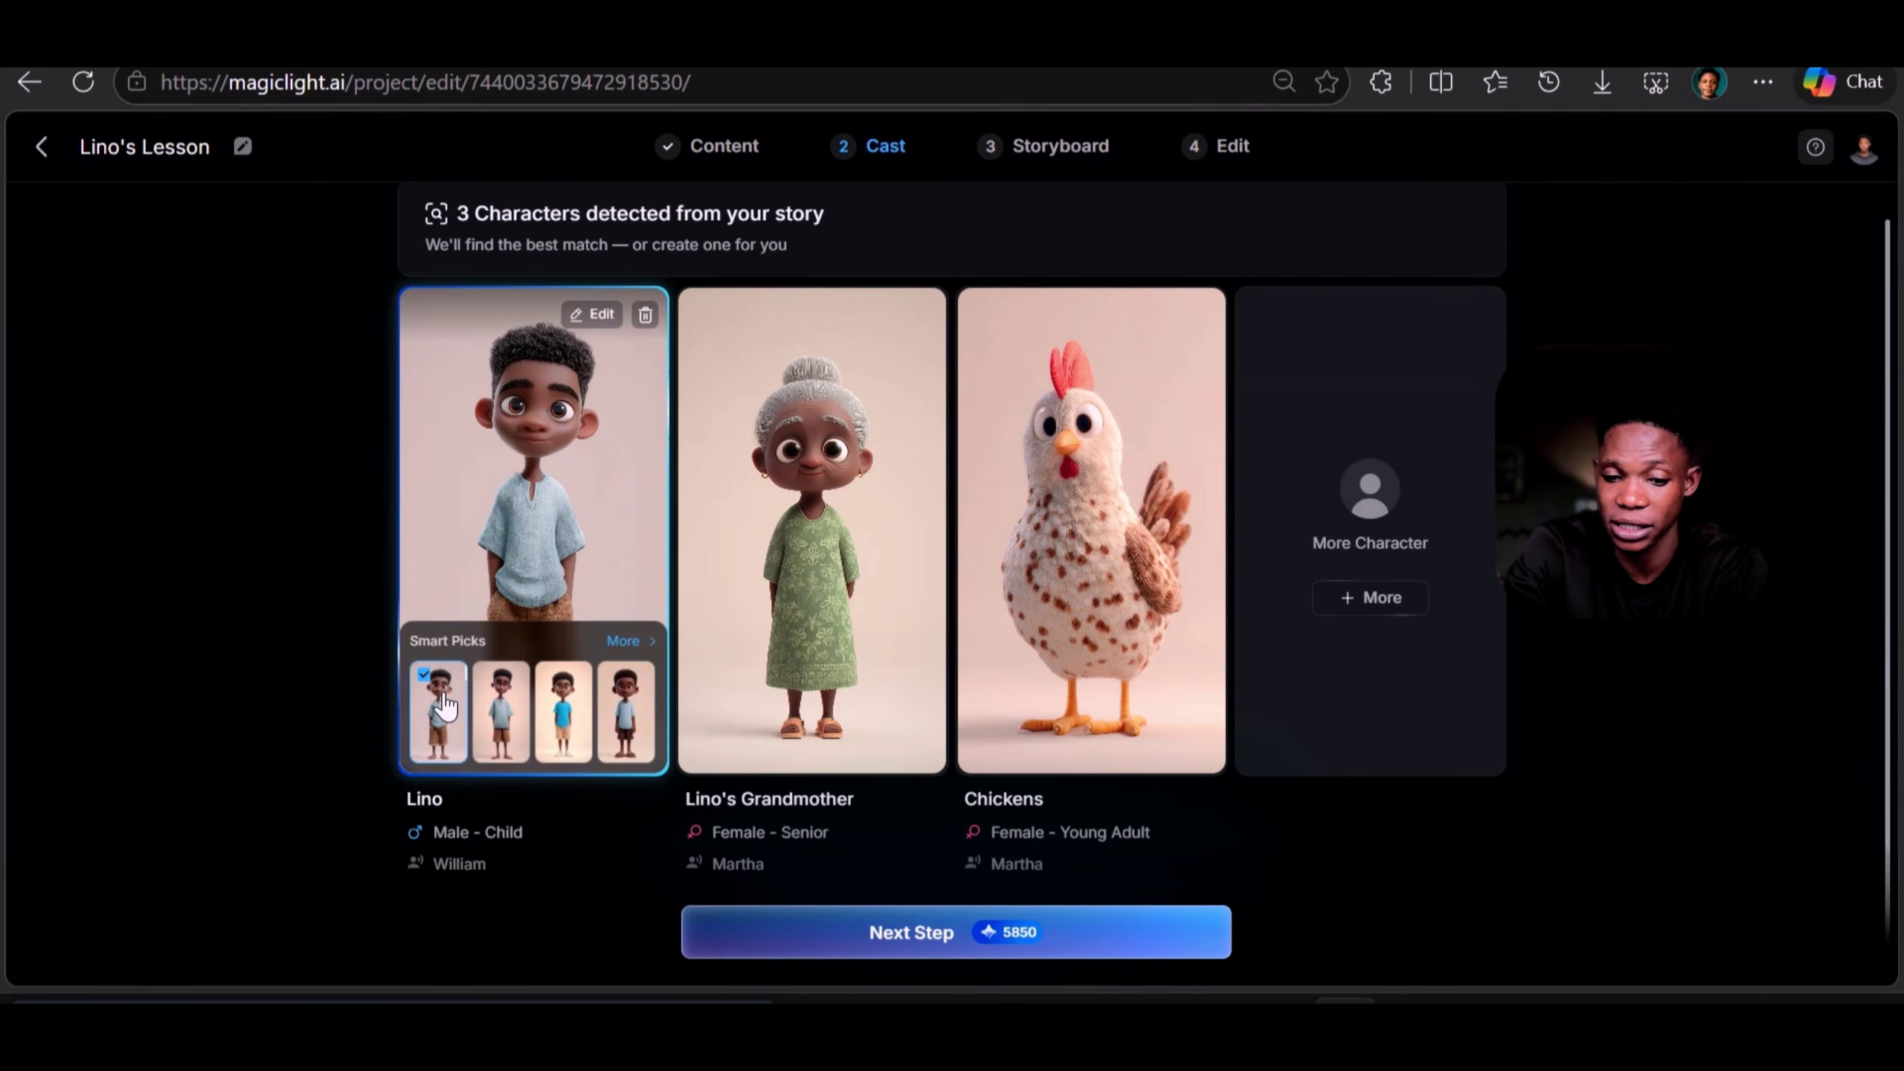
# - Compare the suggested looks for Lino's Grandmother and pick the one with the brown cardigan over the green dress
pyautogui.click(833, 713)
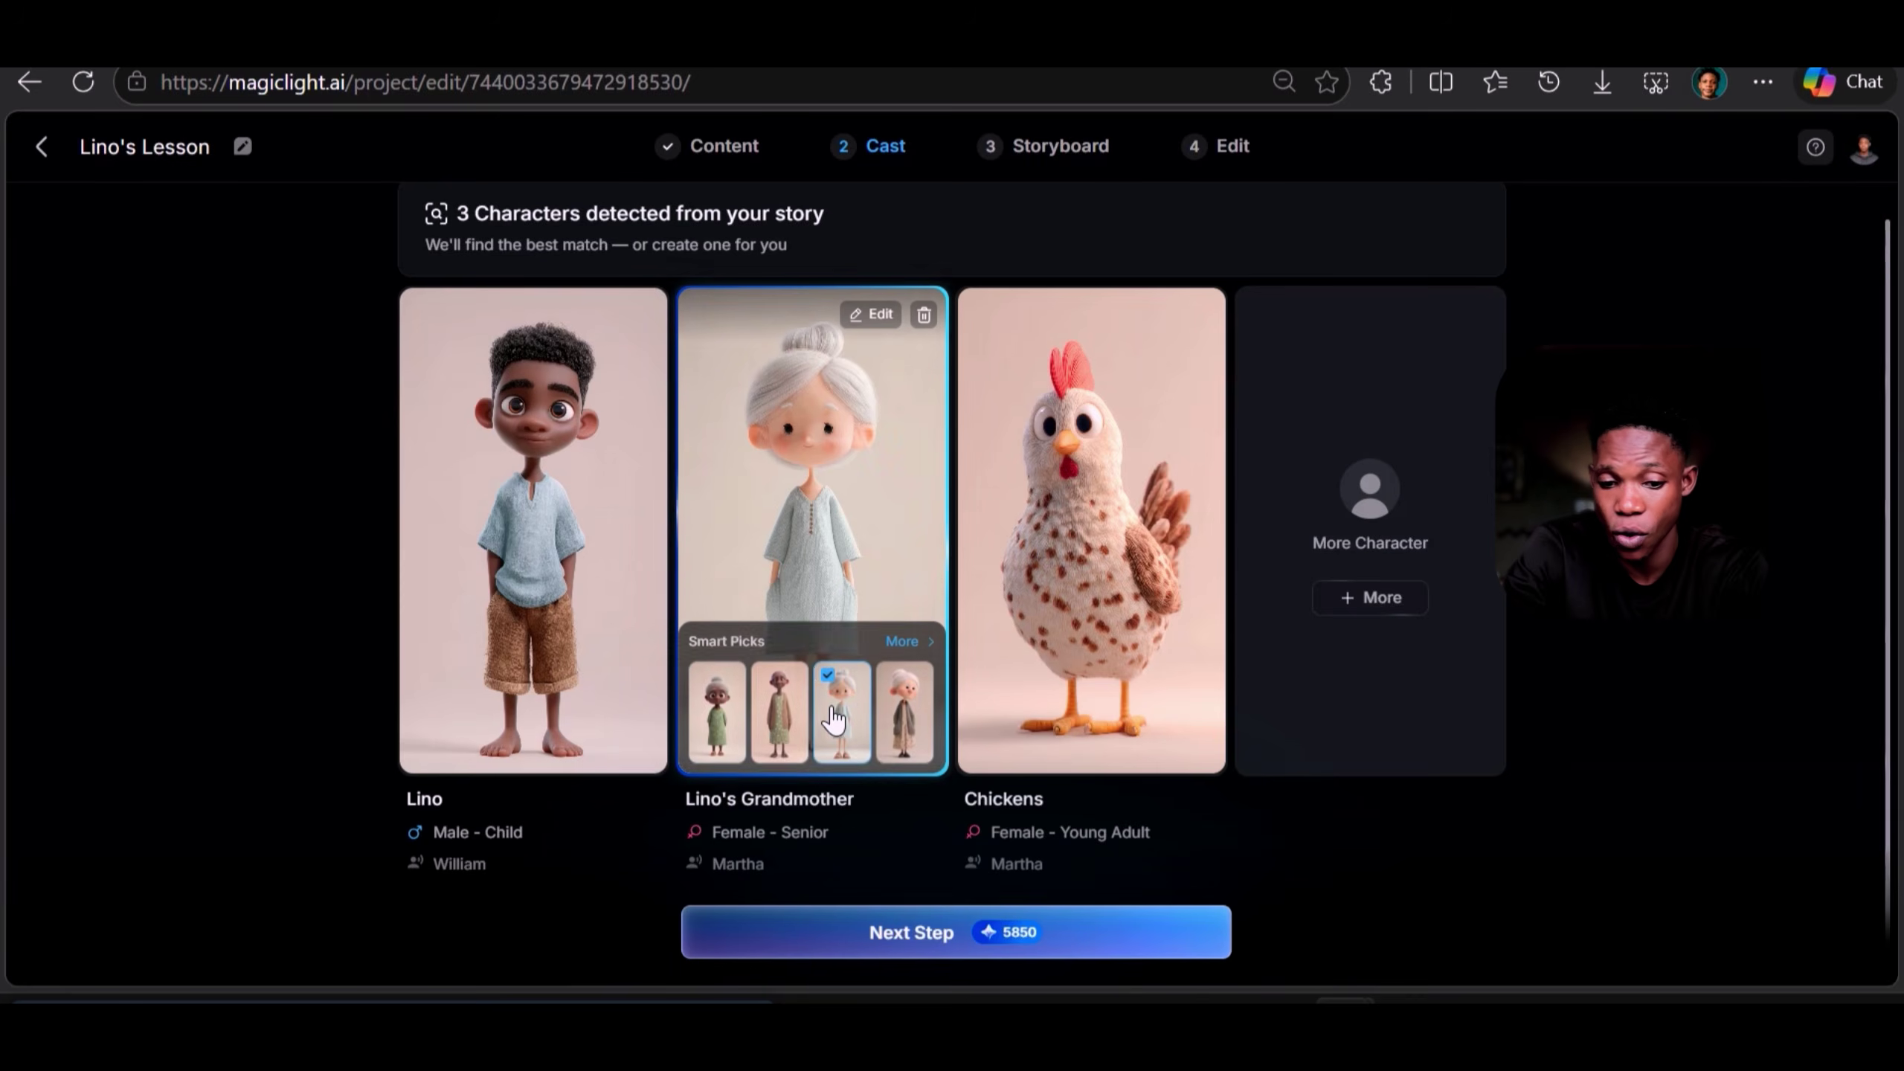
pyautogui.click(772, 730)
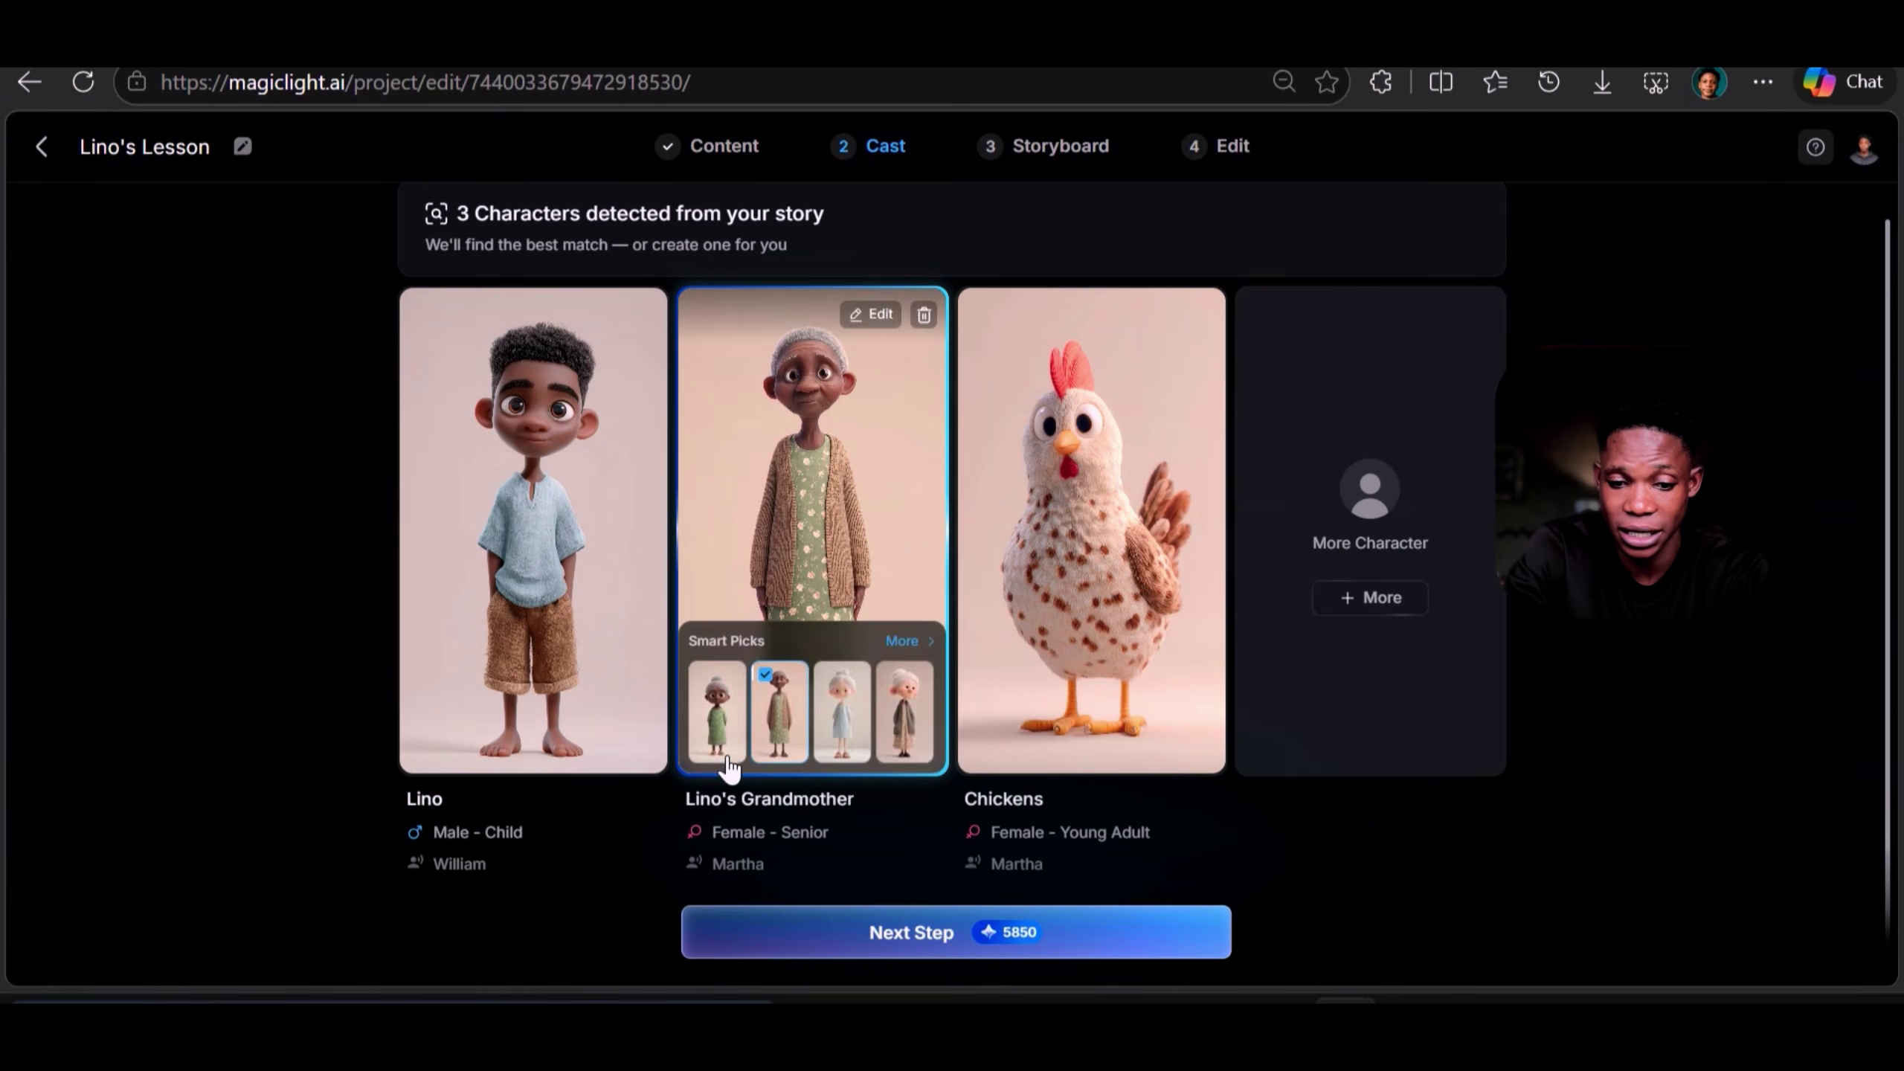
pyautogui.click(713, 720)
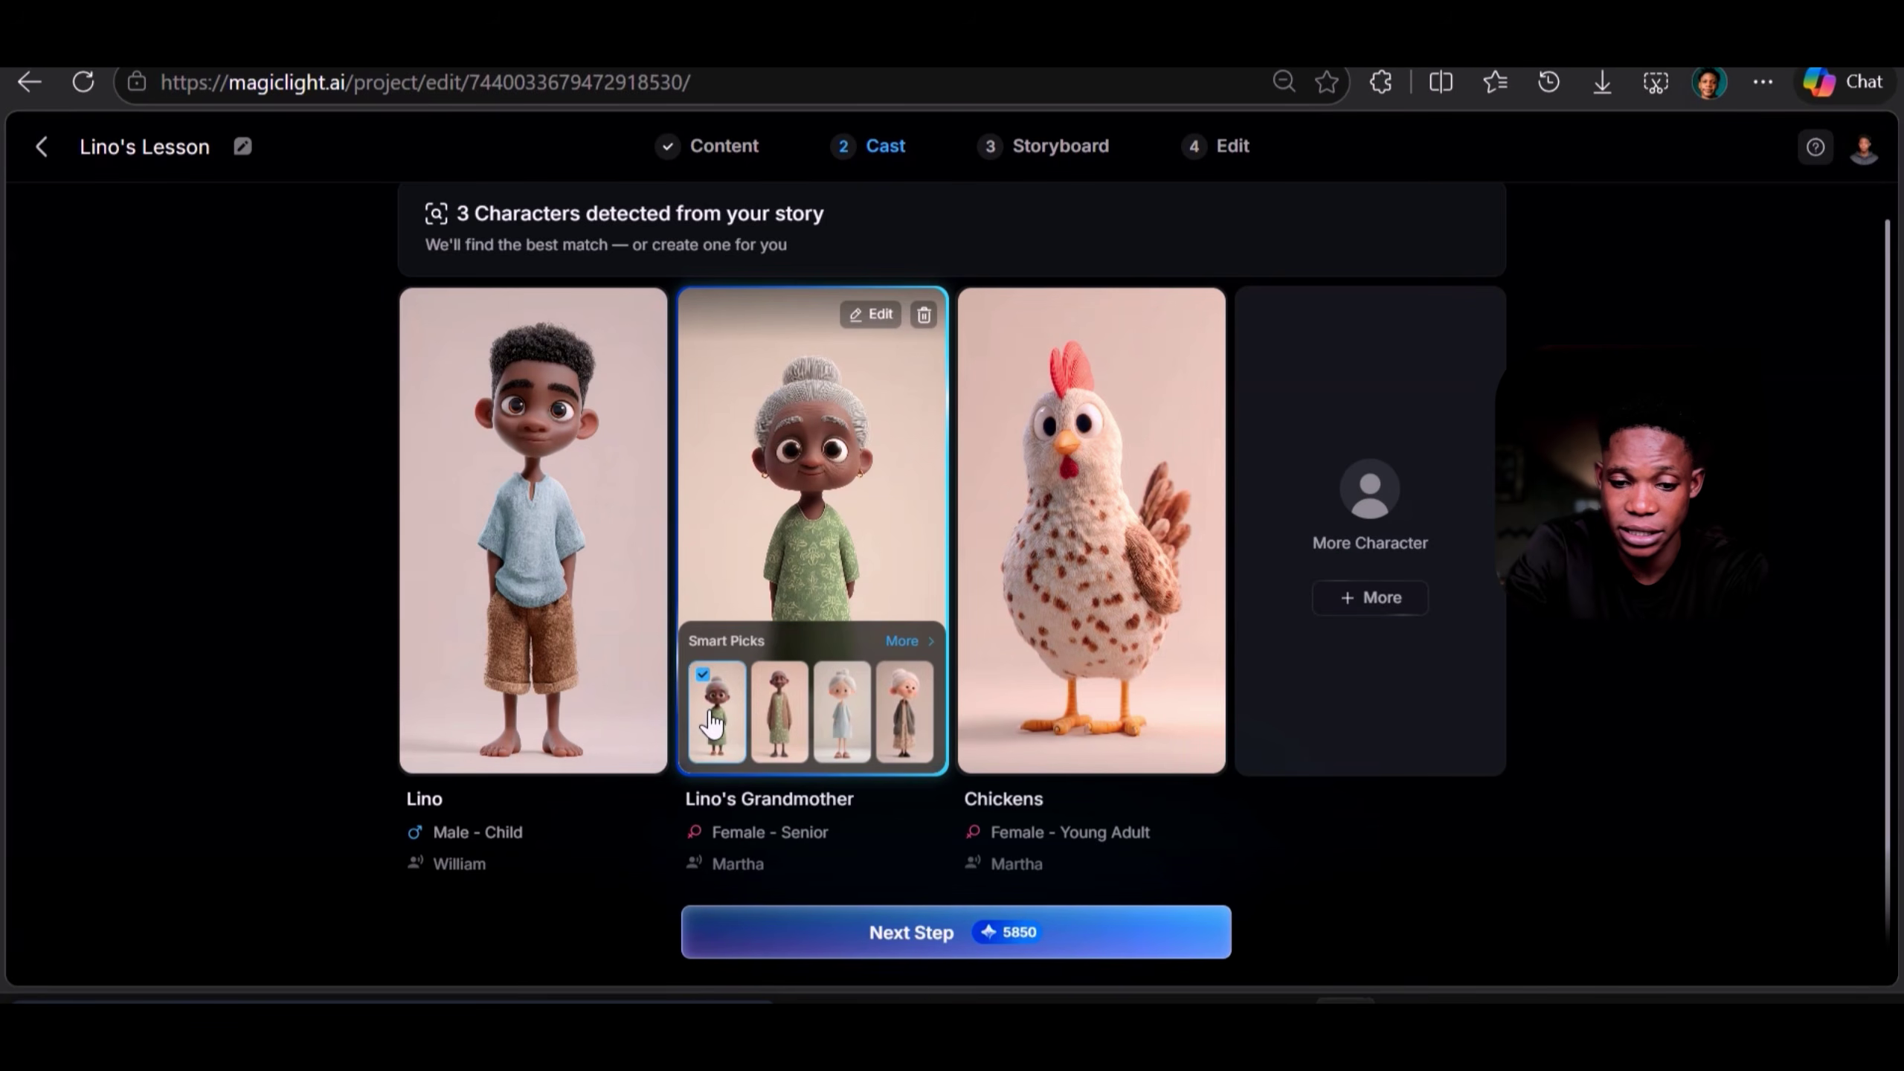
pyautogui.click(758, 711)
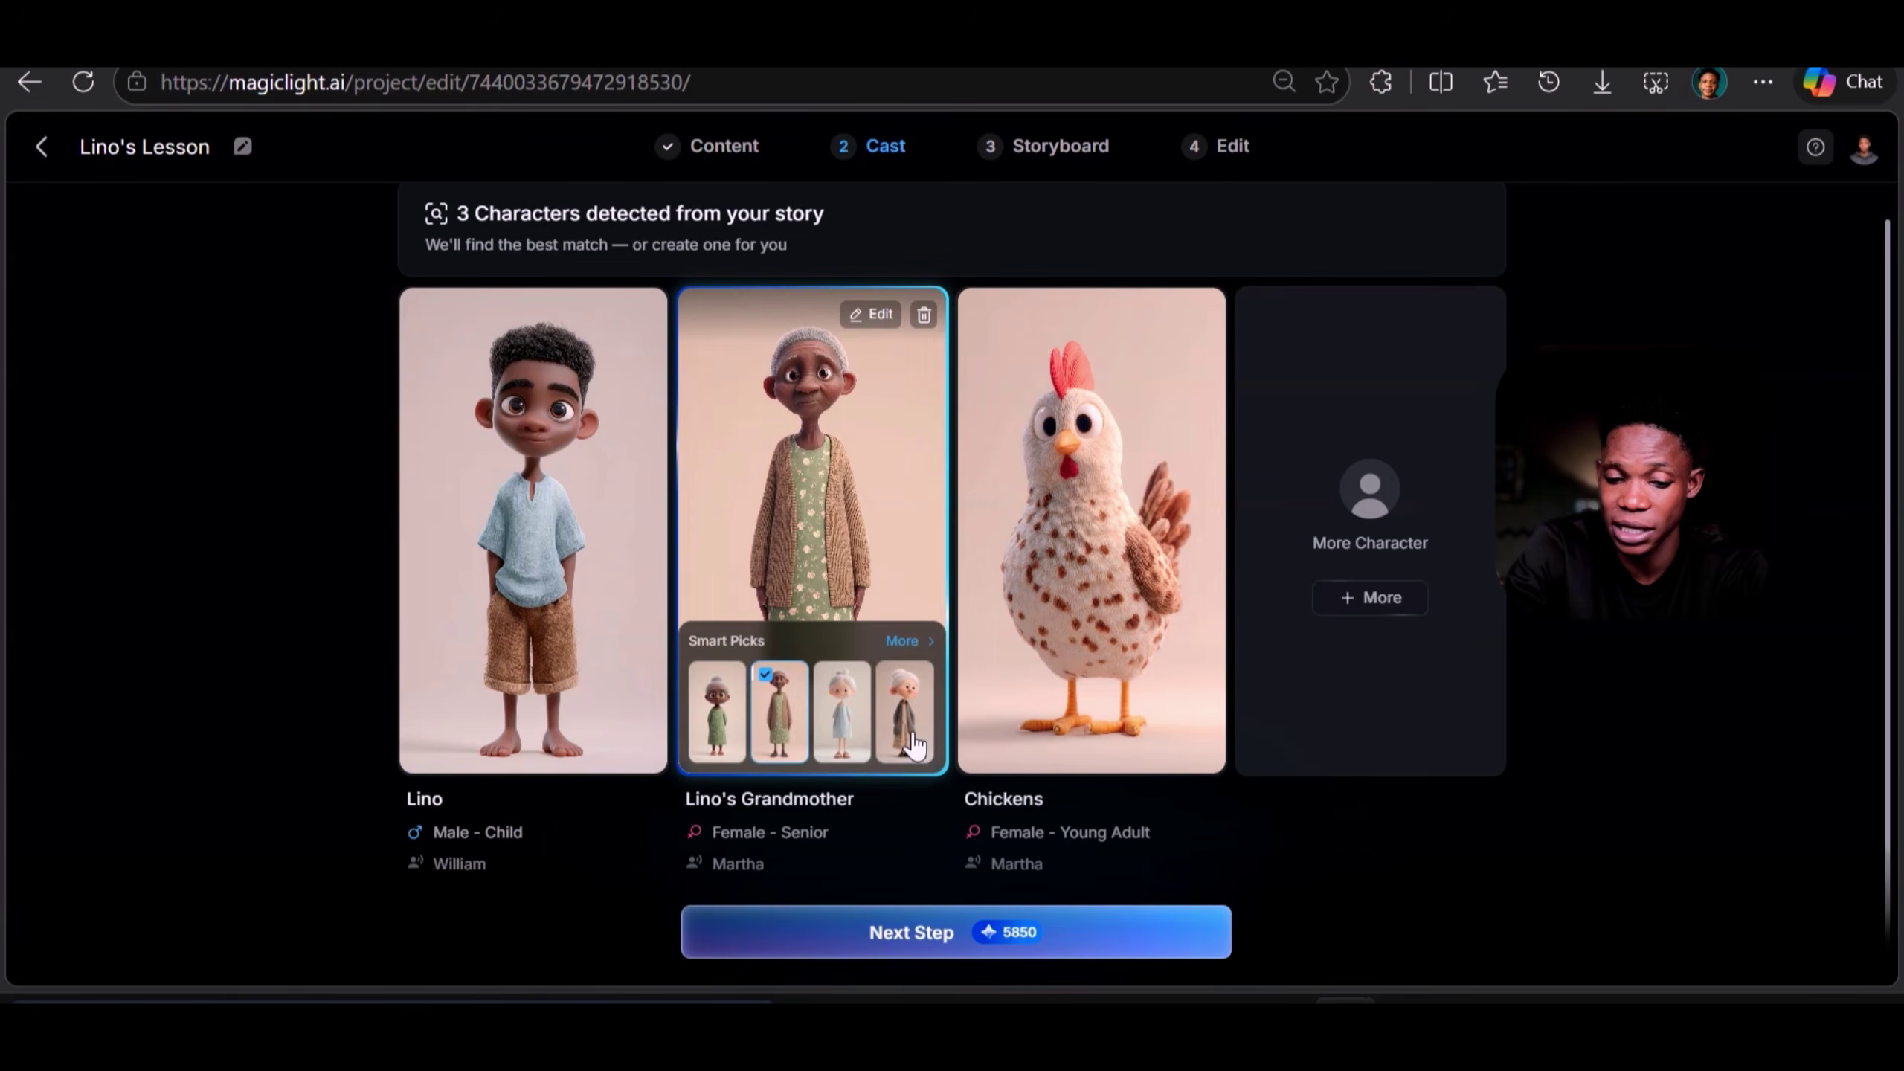
# - View the grandmother's Character Library entry with its name and voiceover settings, and close it without changes
pyautogui.click(901, 640)
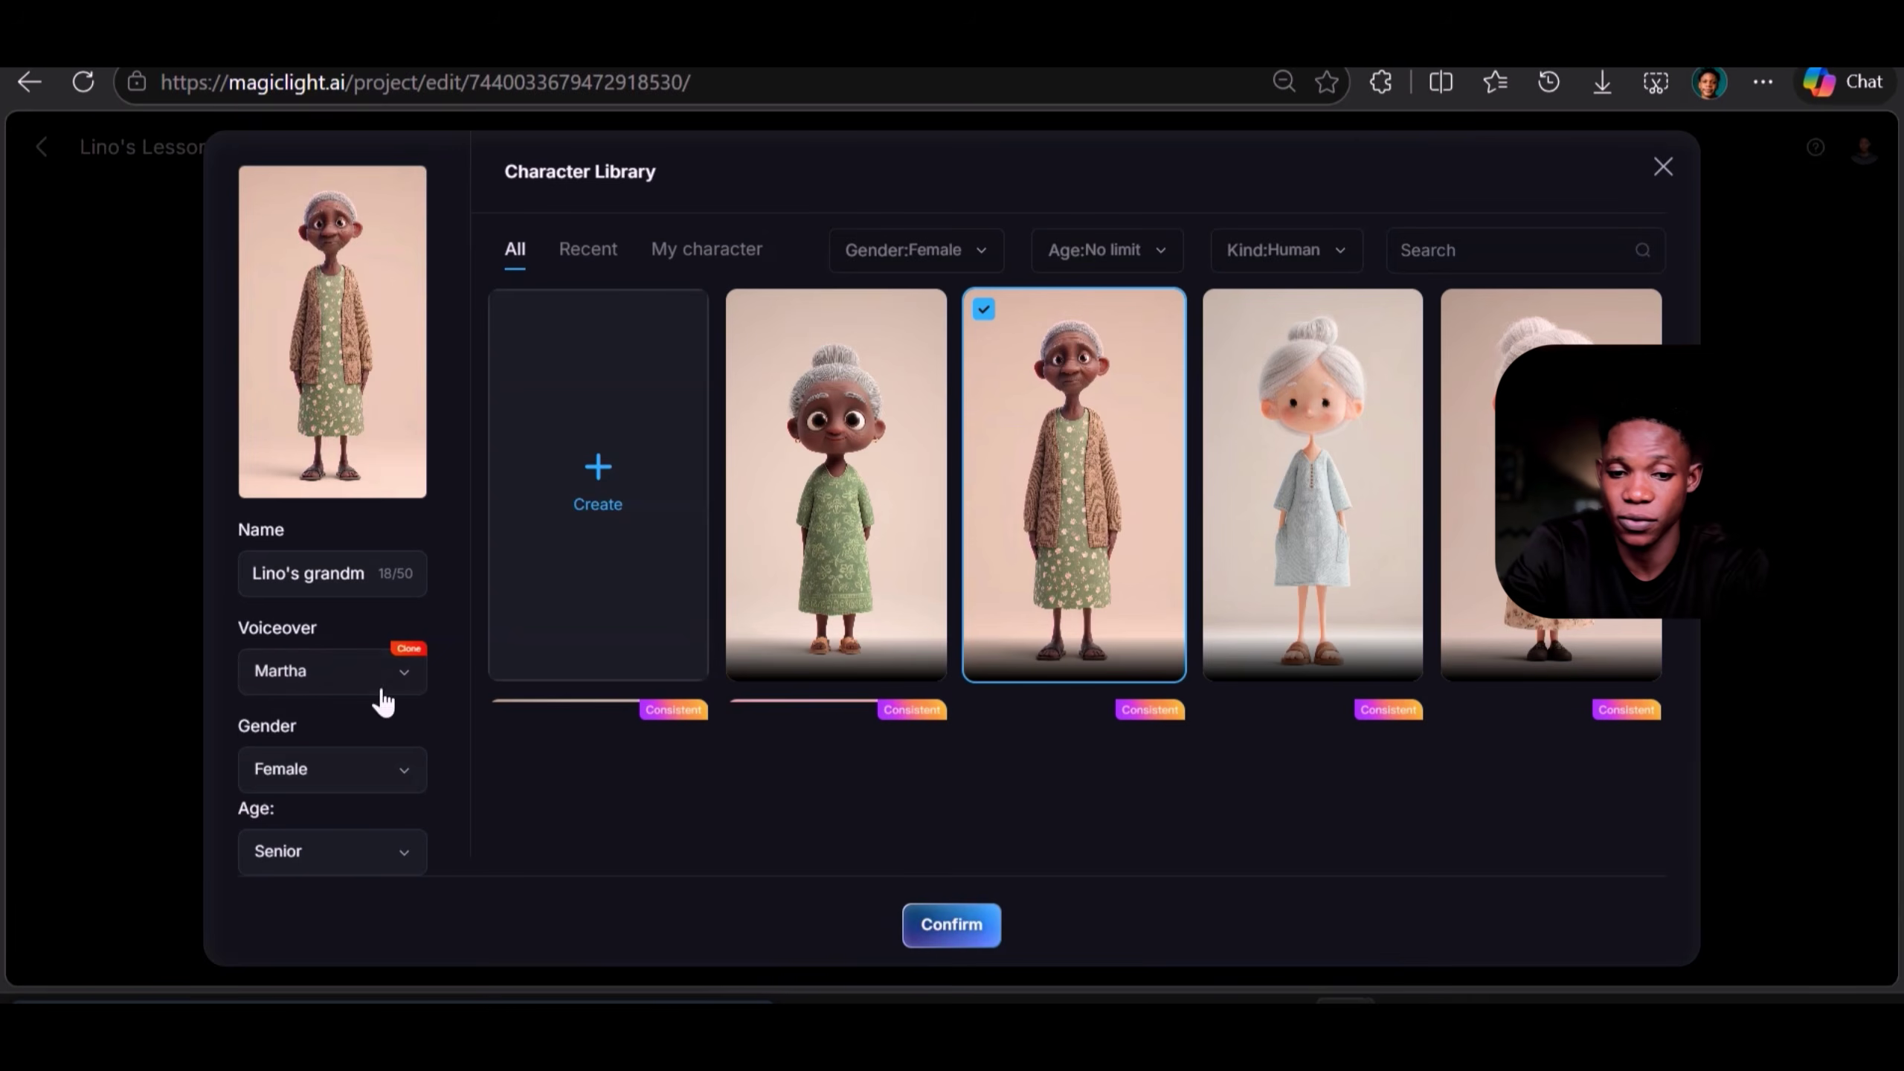
pyautogui.click(369, 577)
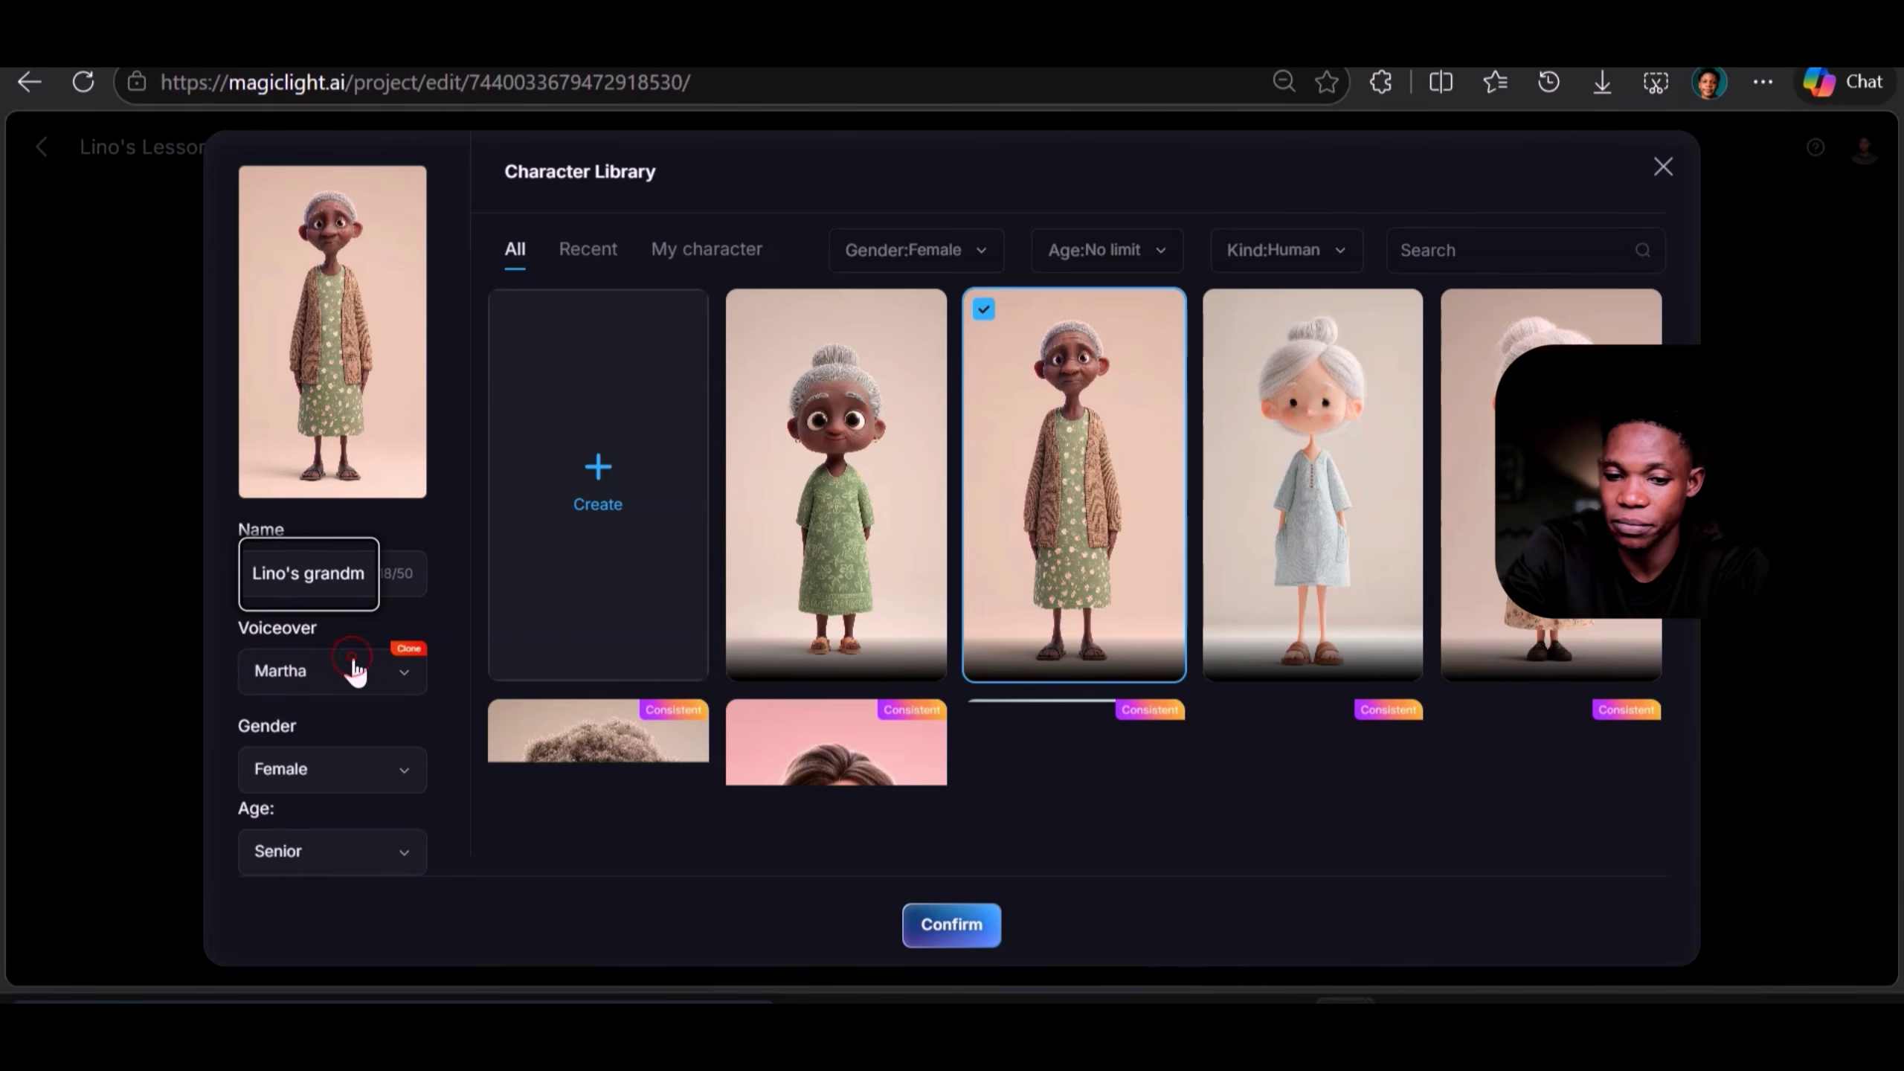
pyautogui.click(1662, 168)
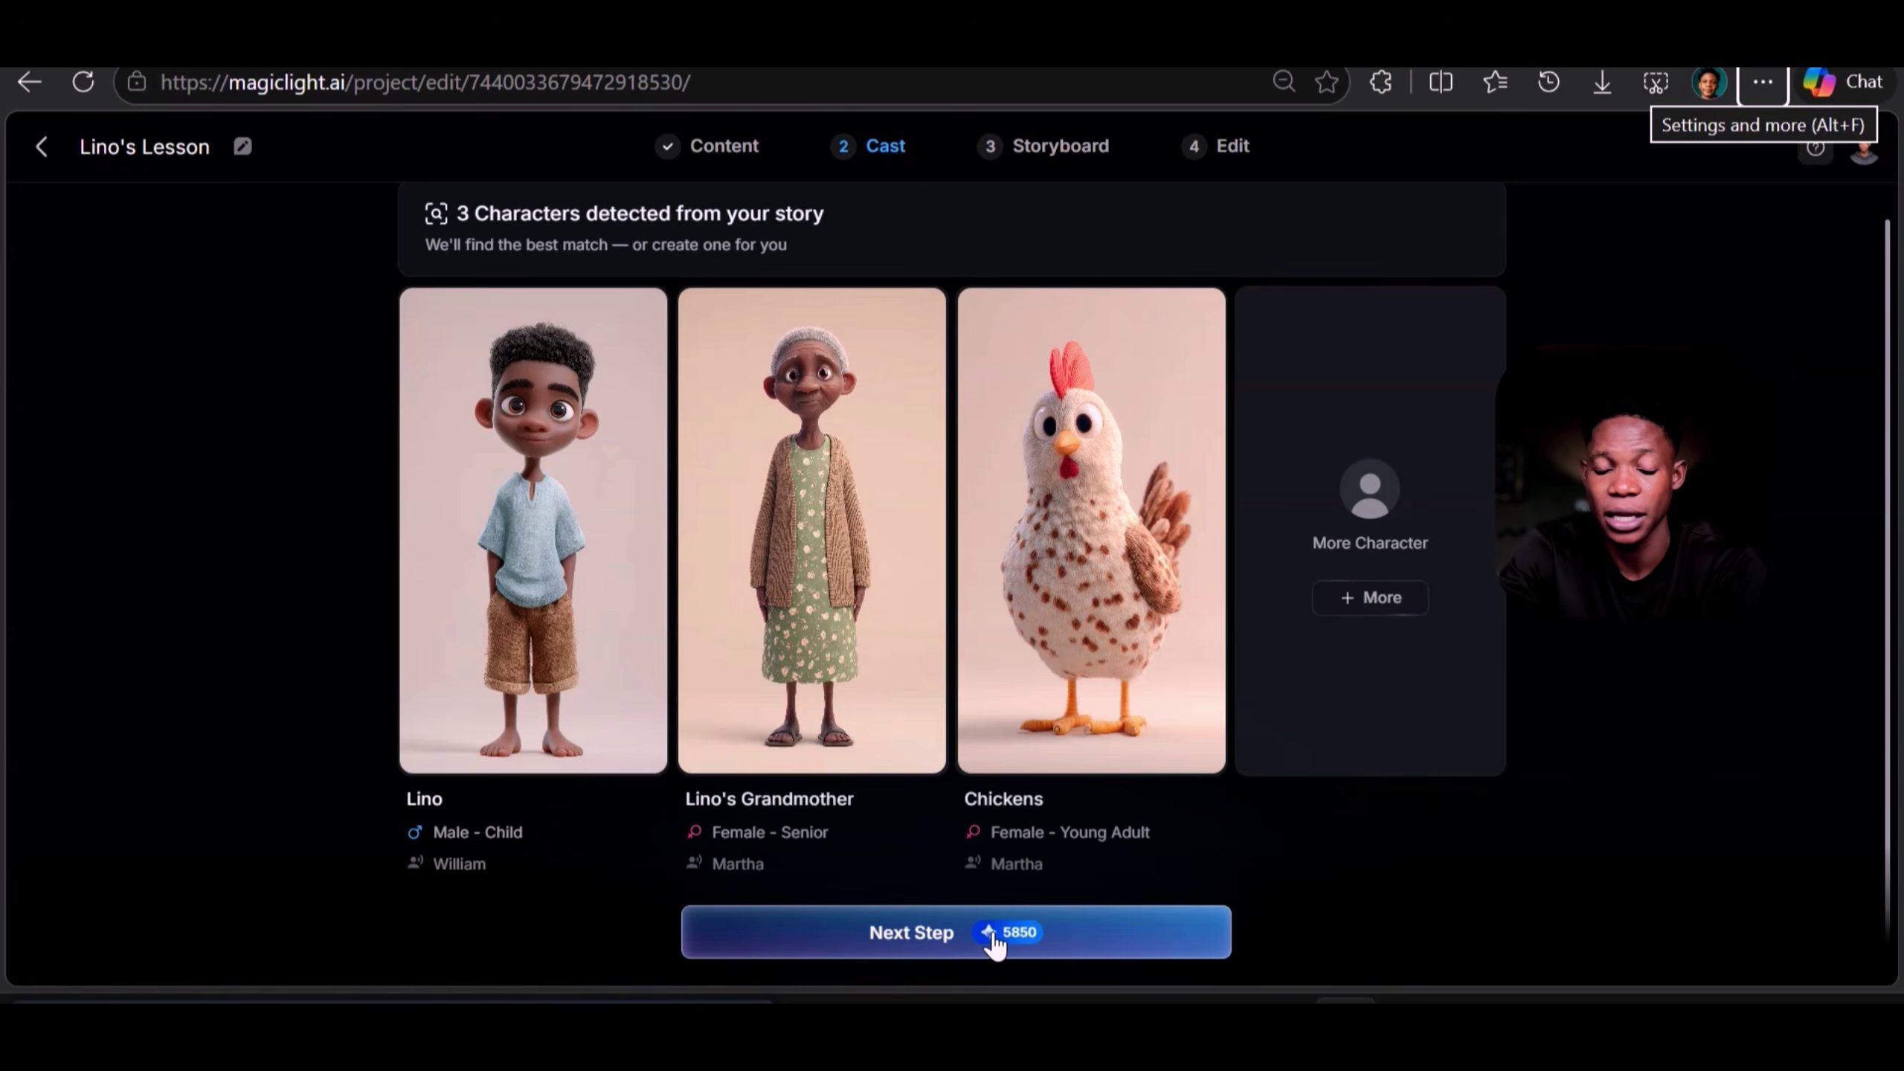
# - Accept the cast, generate the storyboard images and look through the list of shots
pyautogui.click(986, 942)
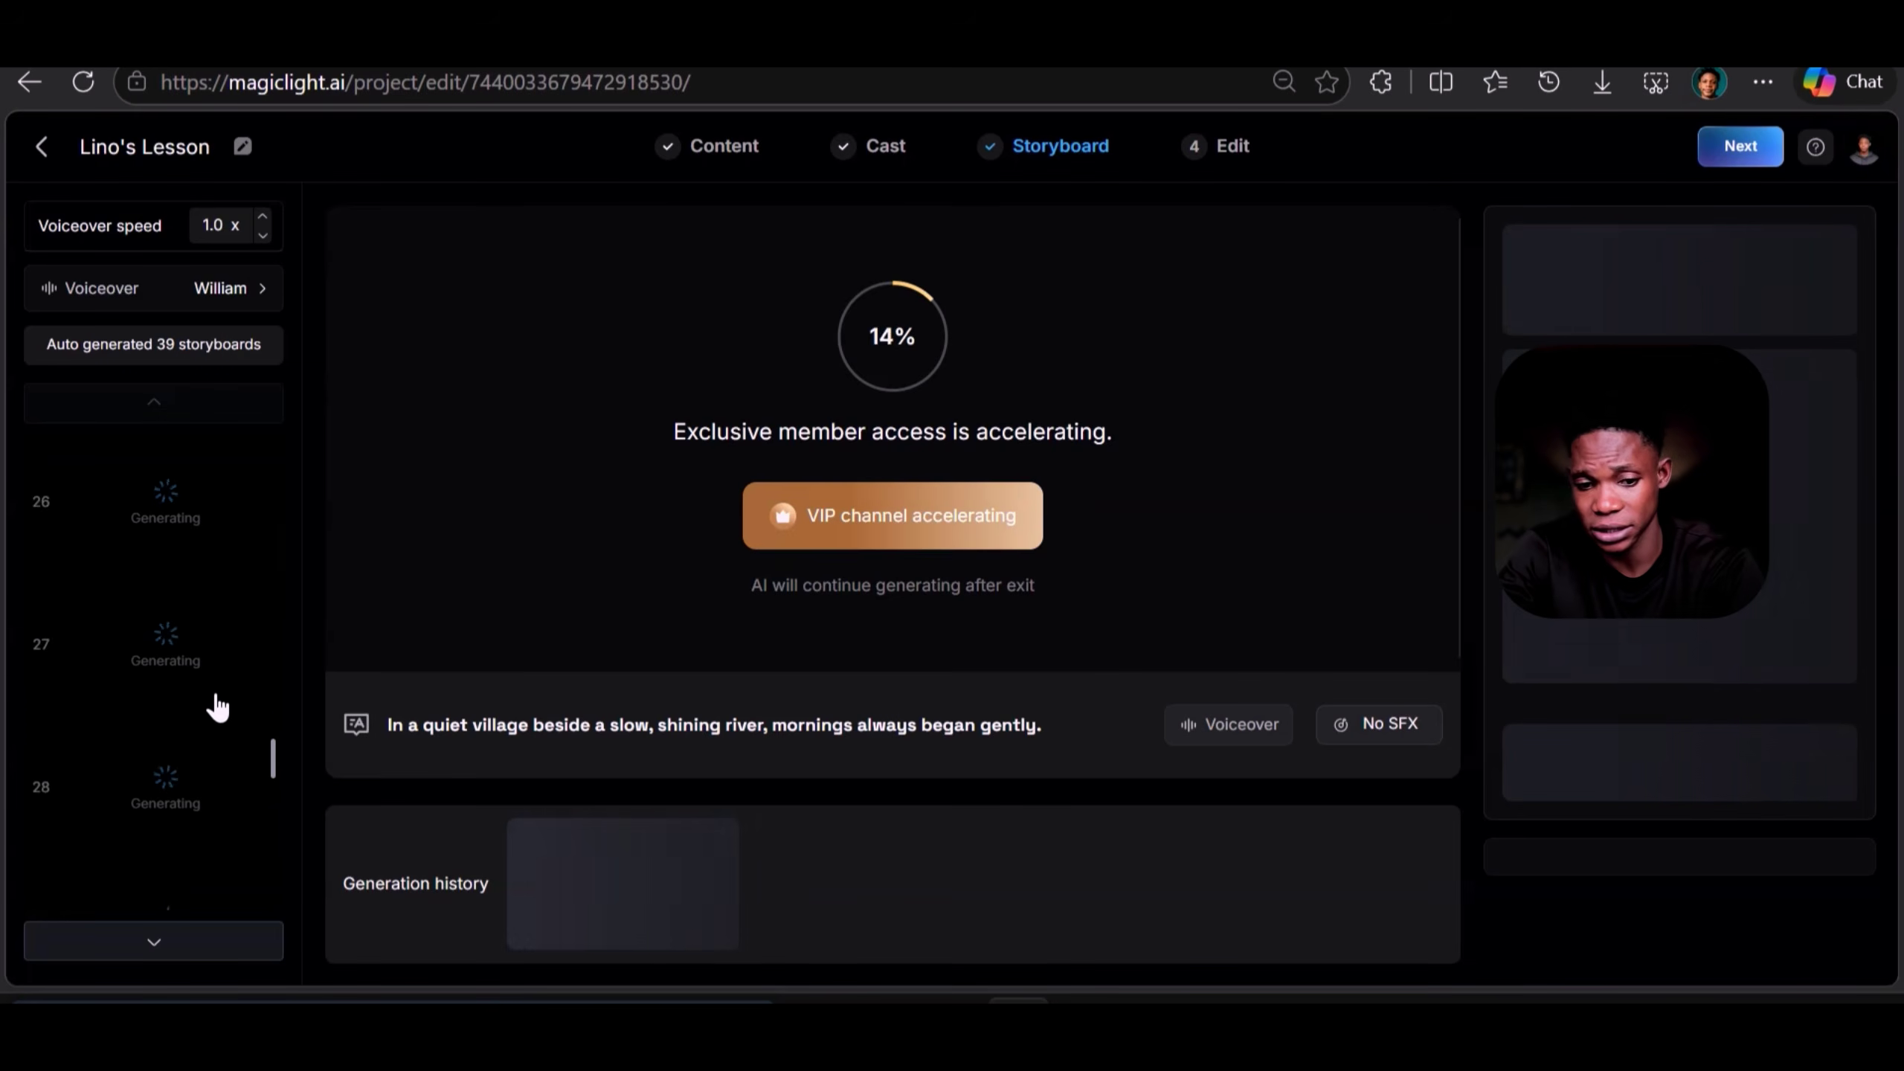
pyautogui.scroll(-3, 212, 701)
pyautogui.scroll(10, 221, 731)
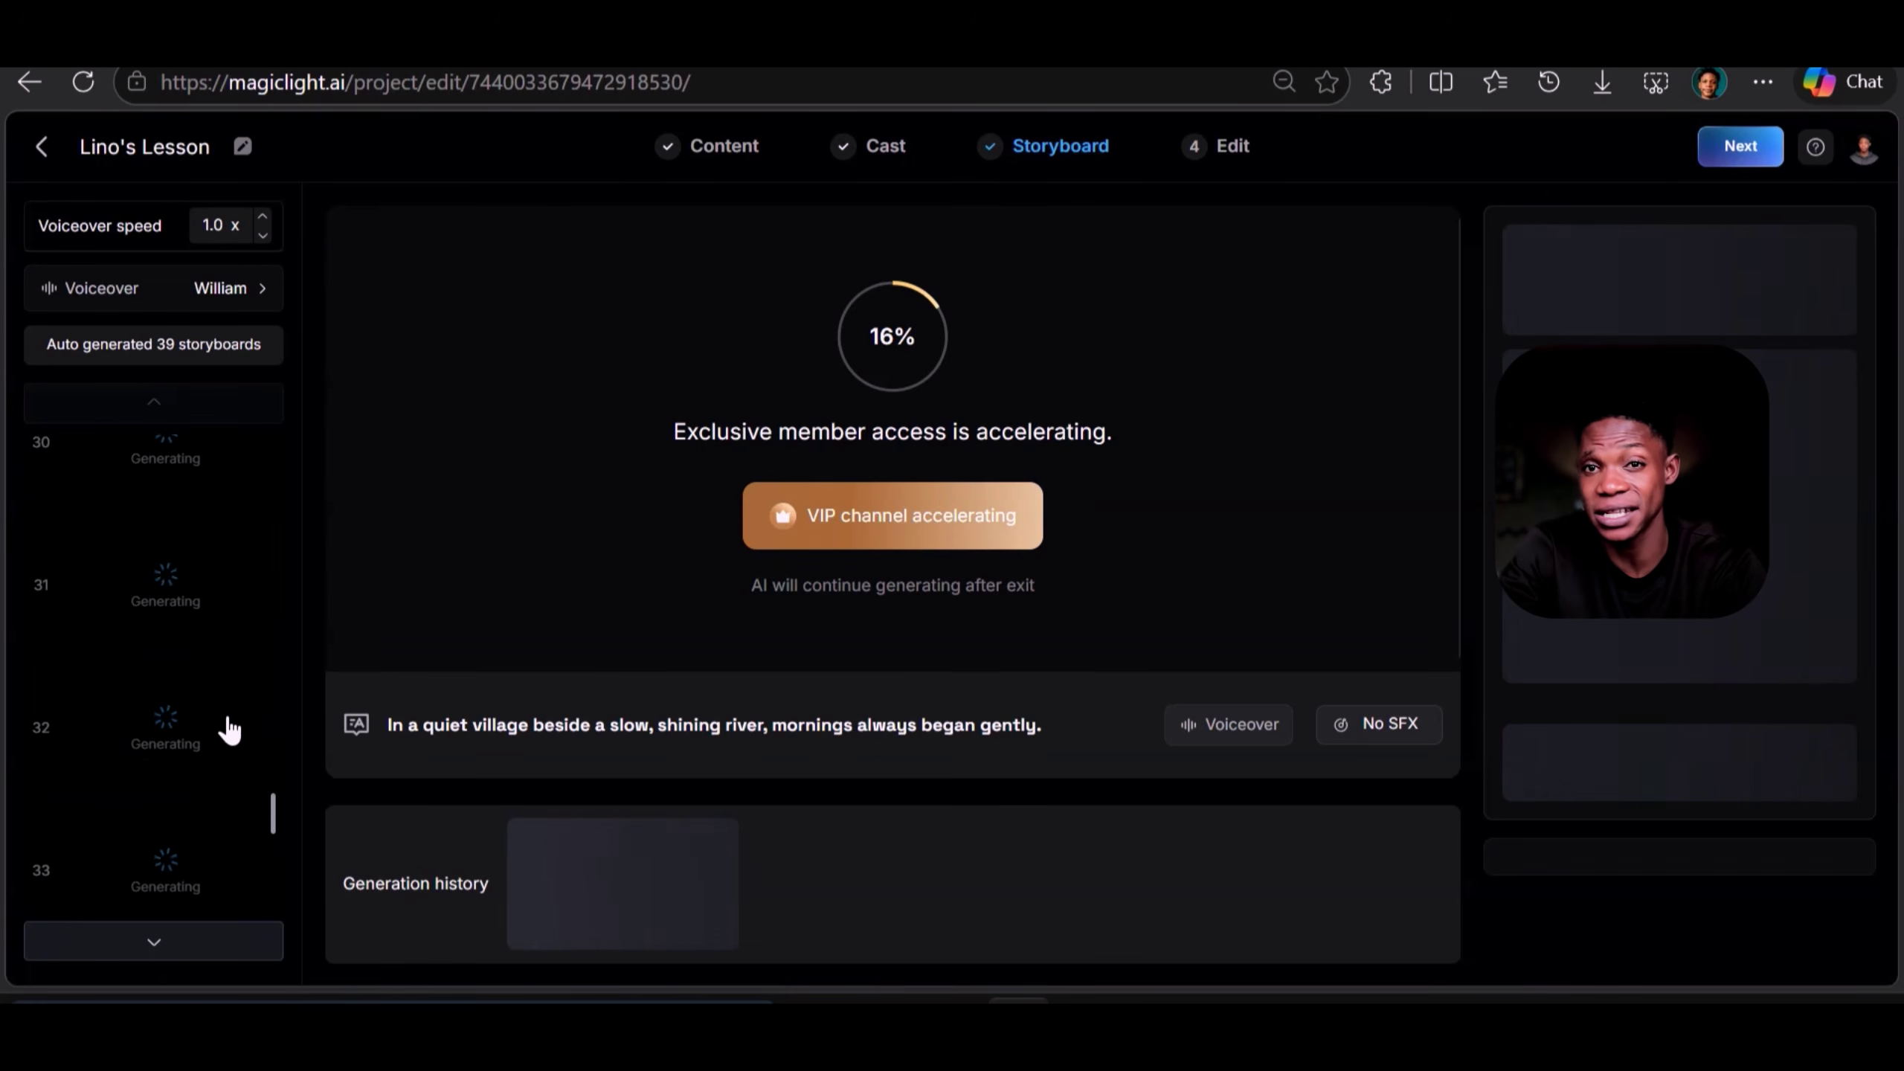
pyautogui.scroll(-3, 215, 784)
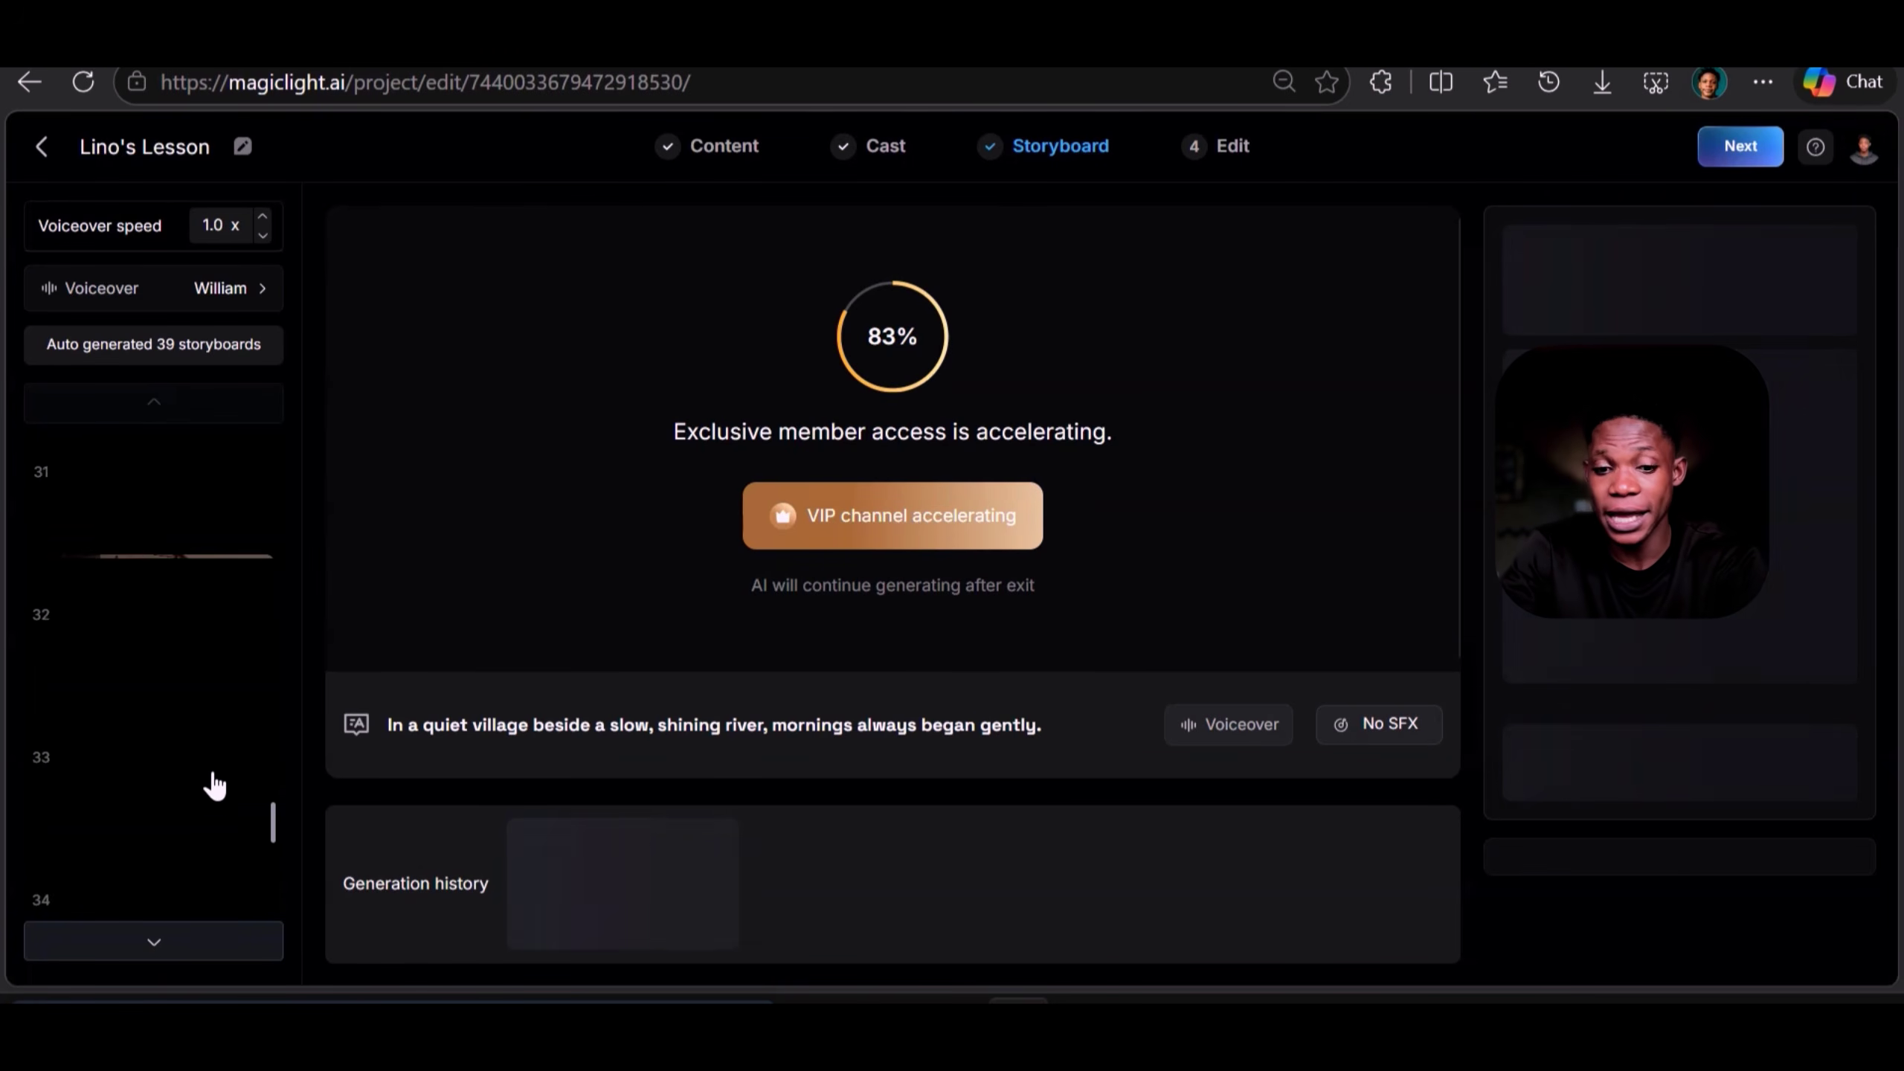
pyautogui.scroll(3, 215, 784)
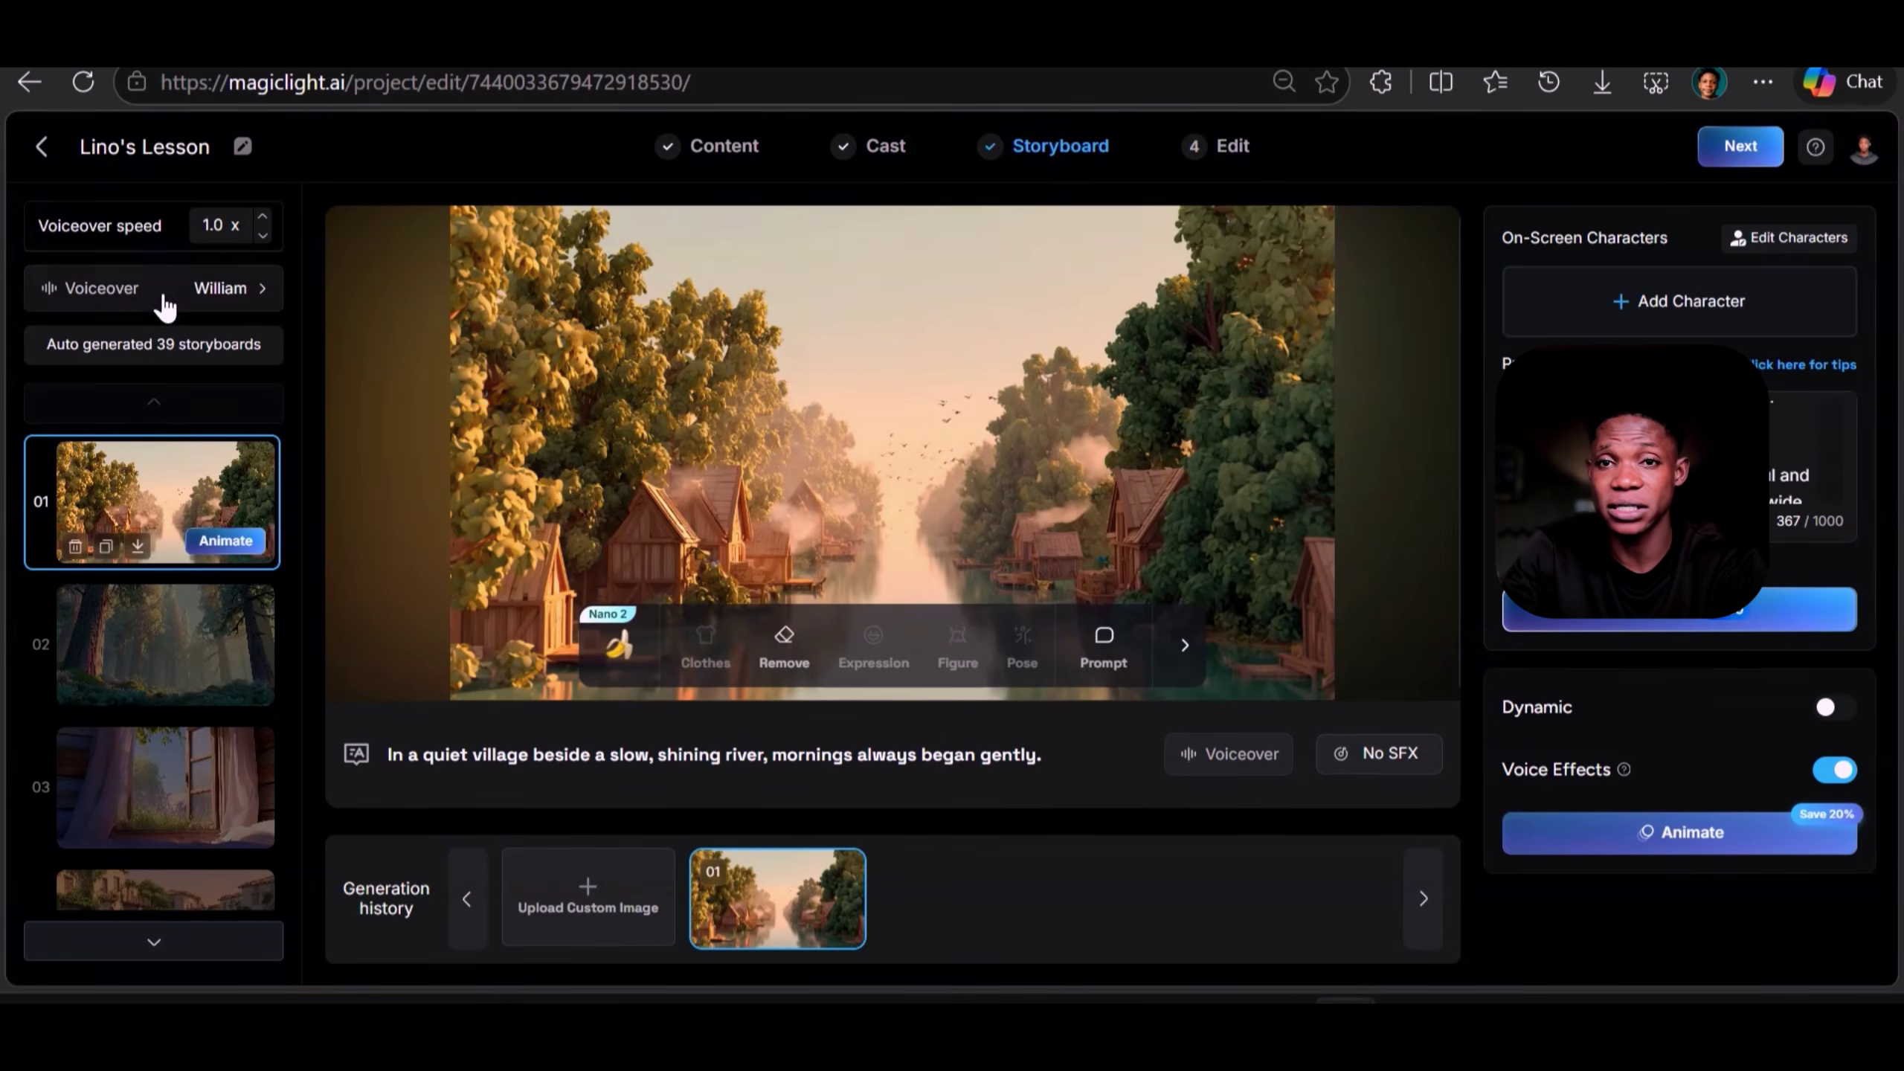
# - Browse the reference voices and the Voice Cloning option for the voiceover, and close the voice selection without changes
pyautogui.click(167, 286)
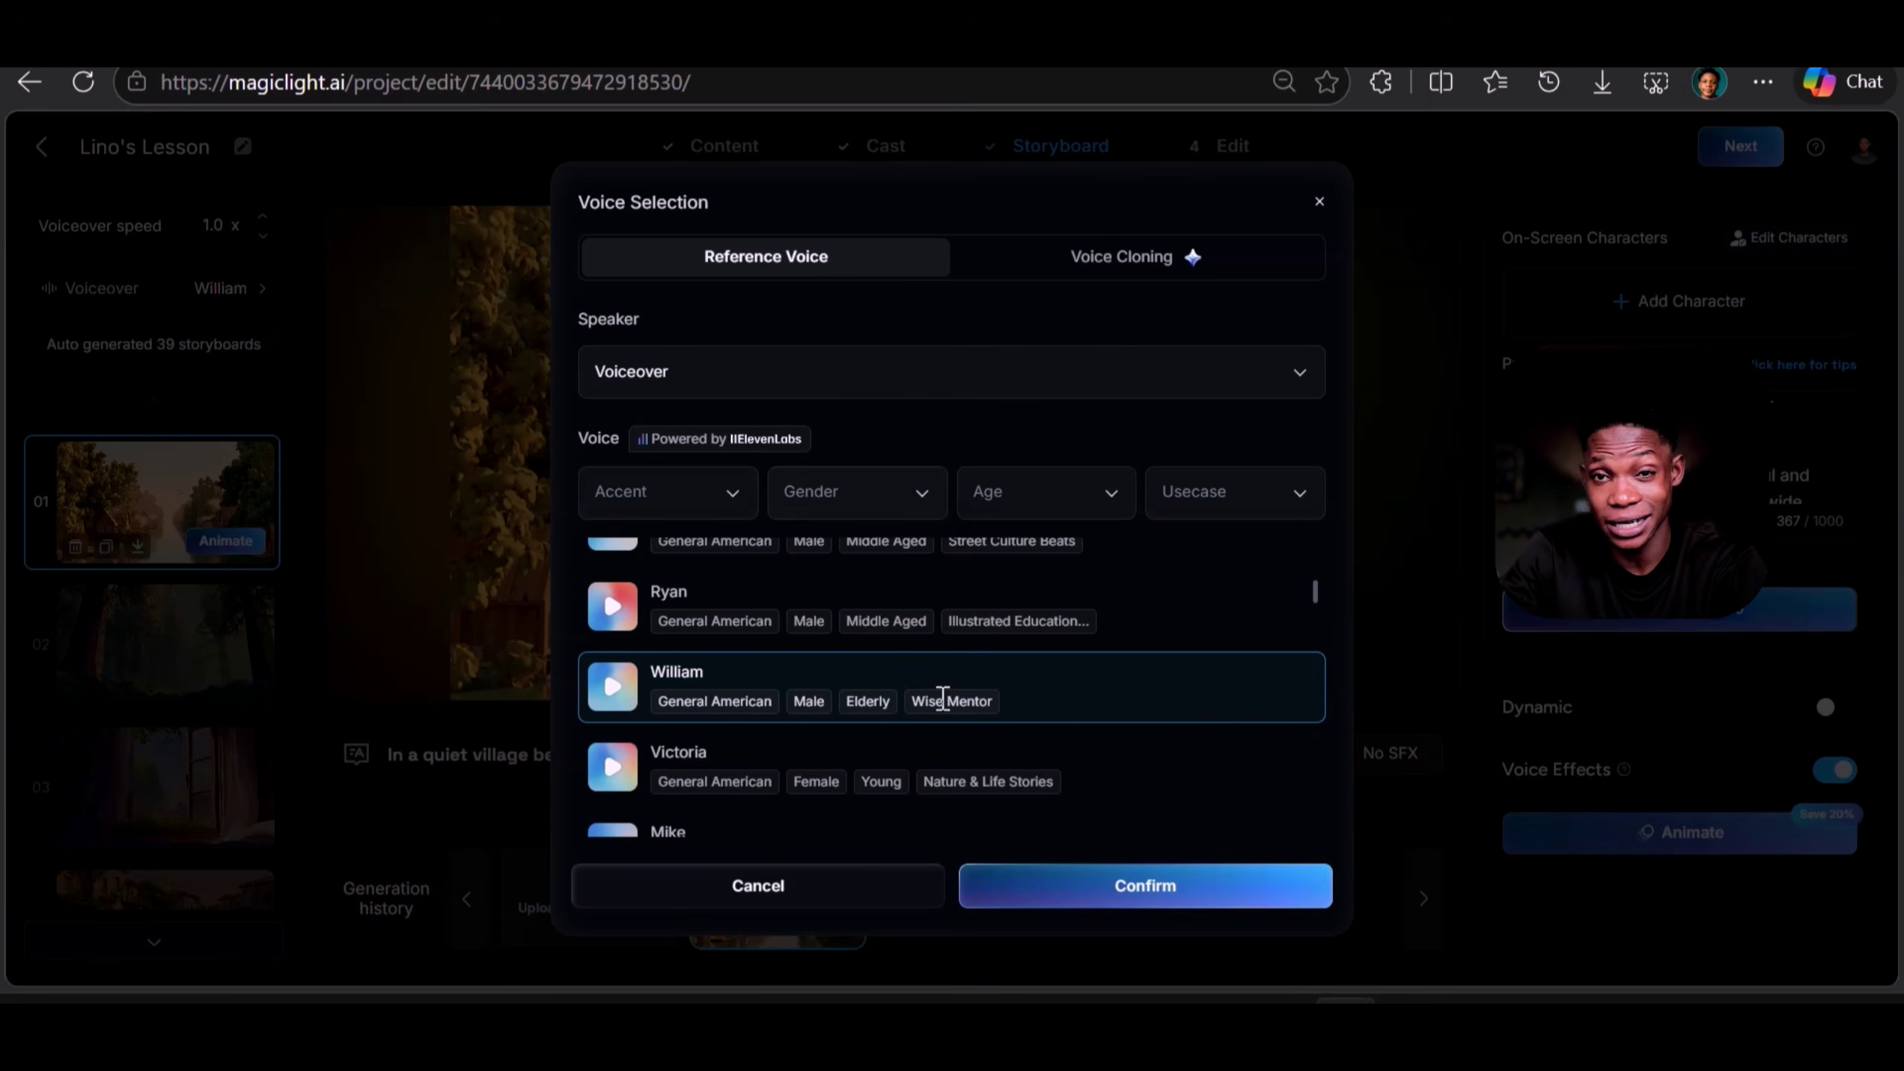
pyautogui.scroll(-5, 943, 705)
pyautogui.scroll(5, 944, 705)
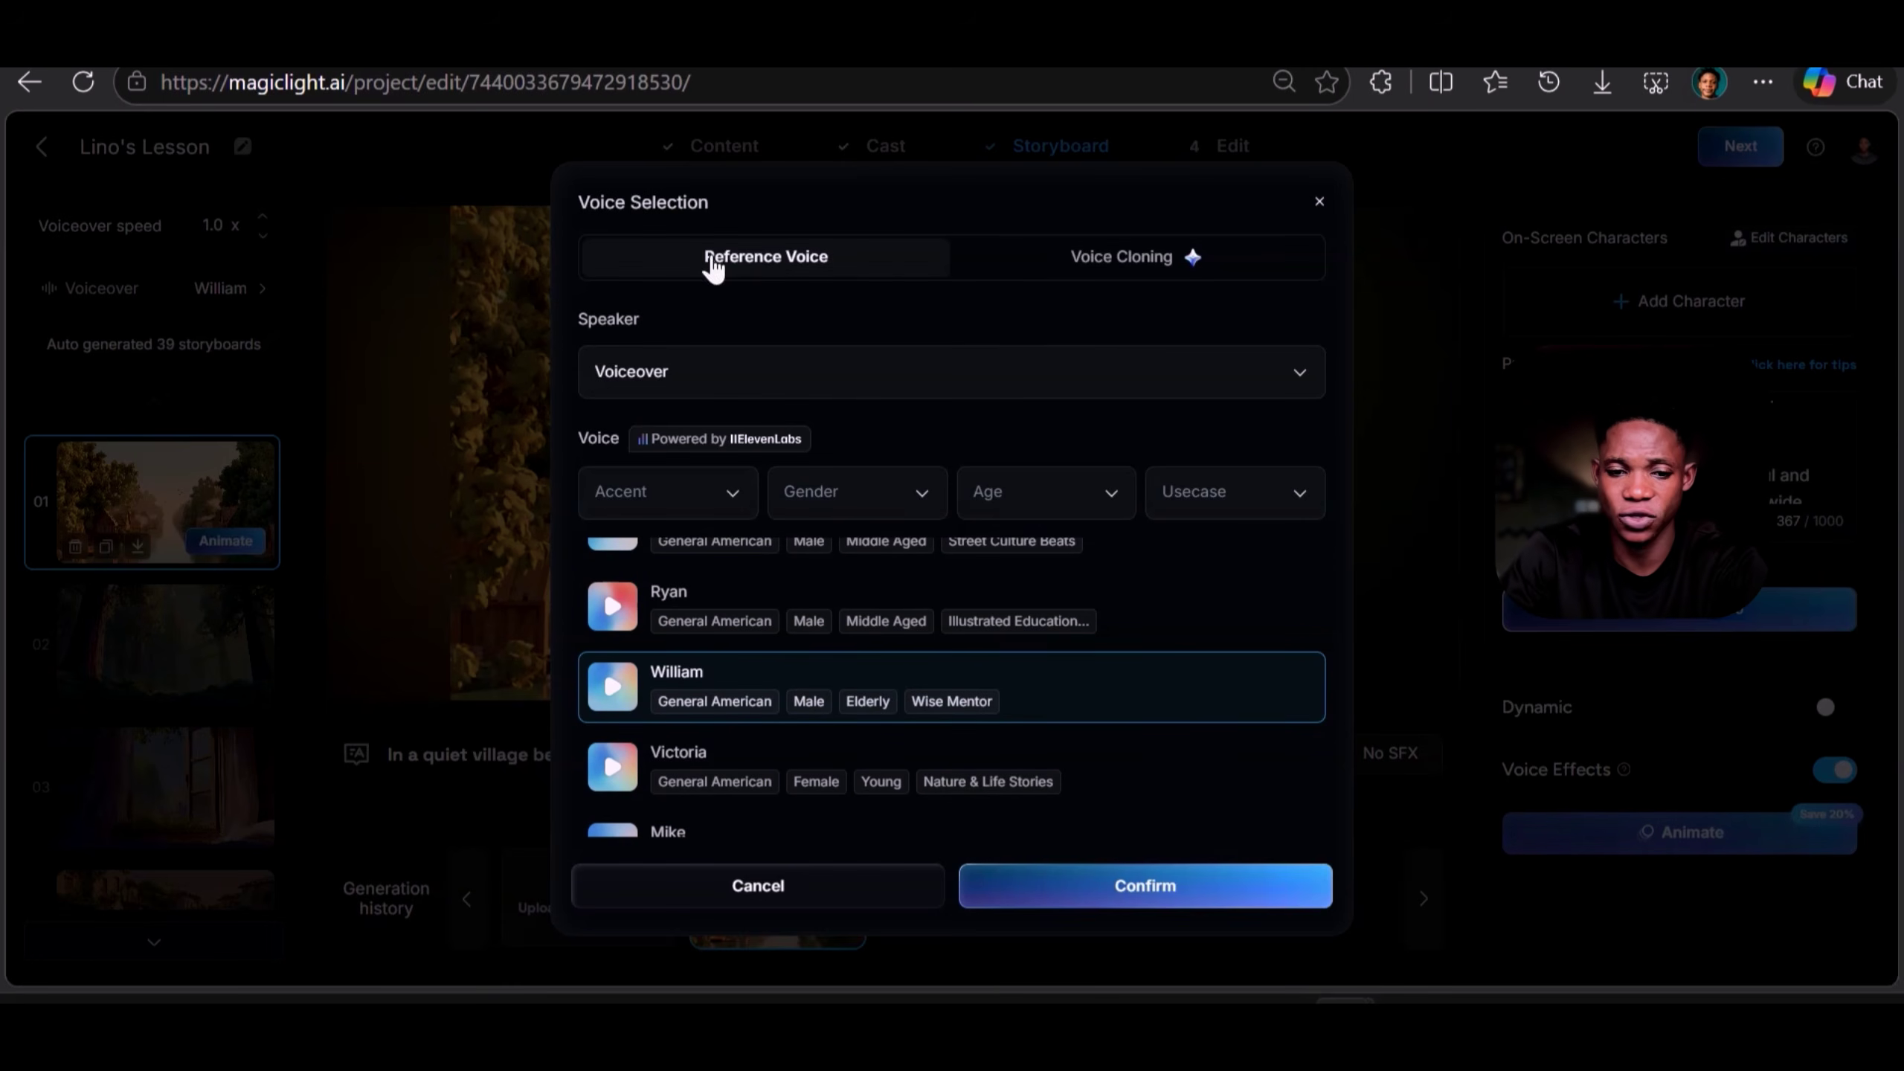
pyautogui.click(1072, 276)
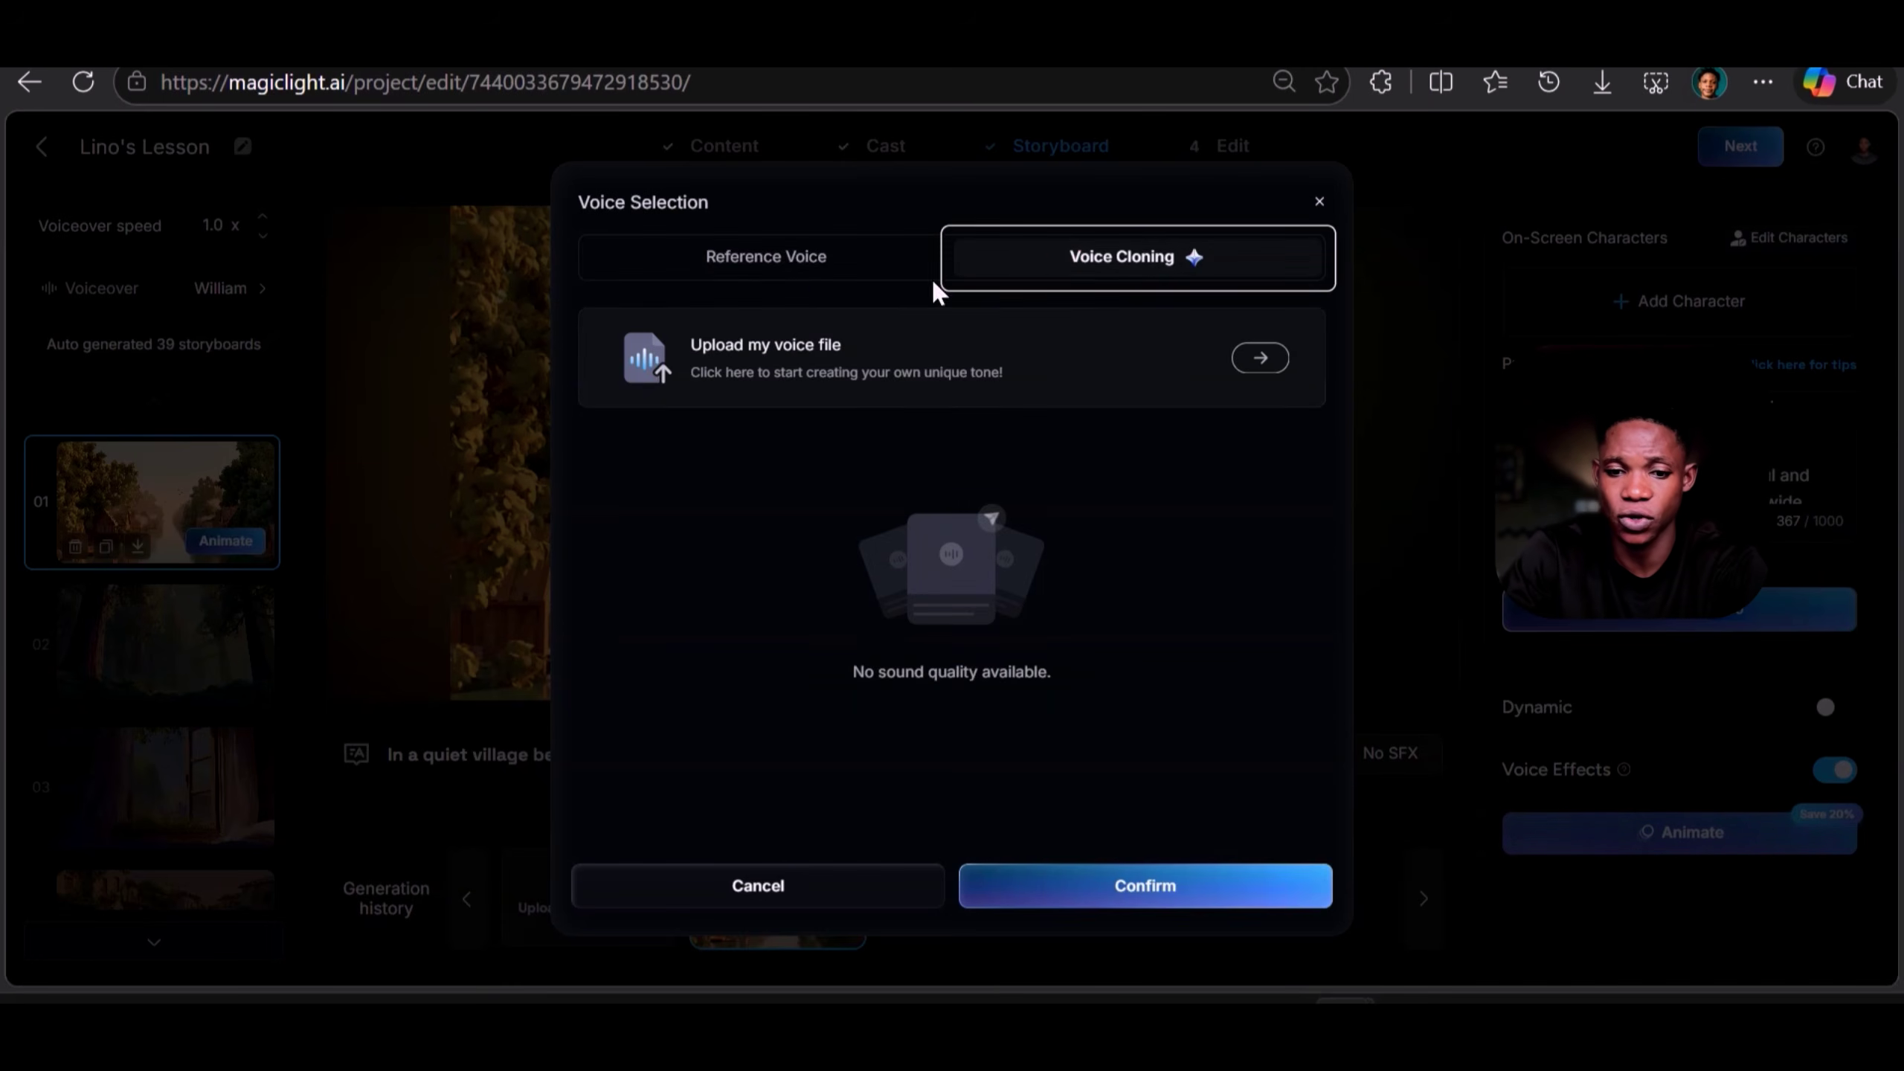
pyautogui.click(799, 284)
pyautogui.scroll(-10, 1139, 723)
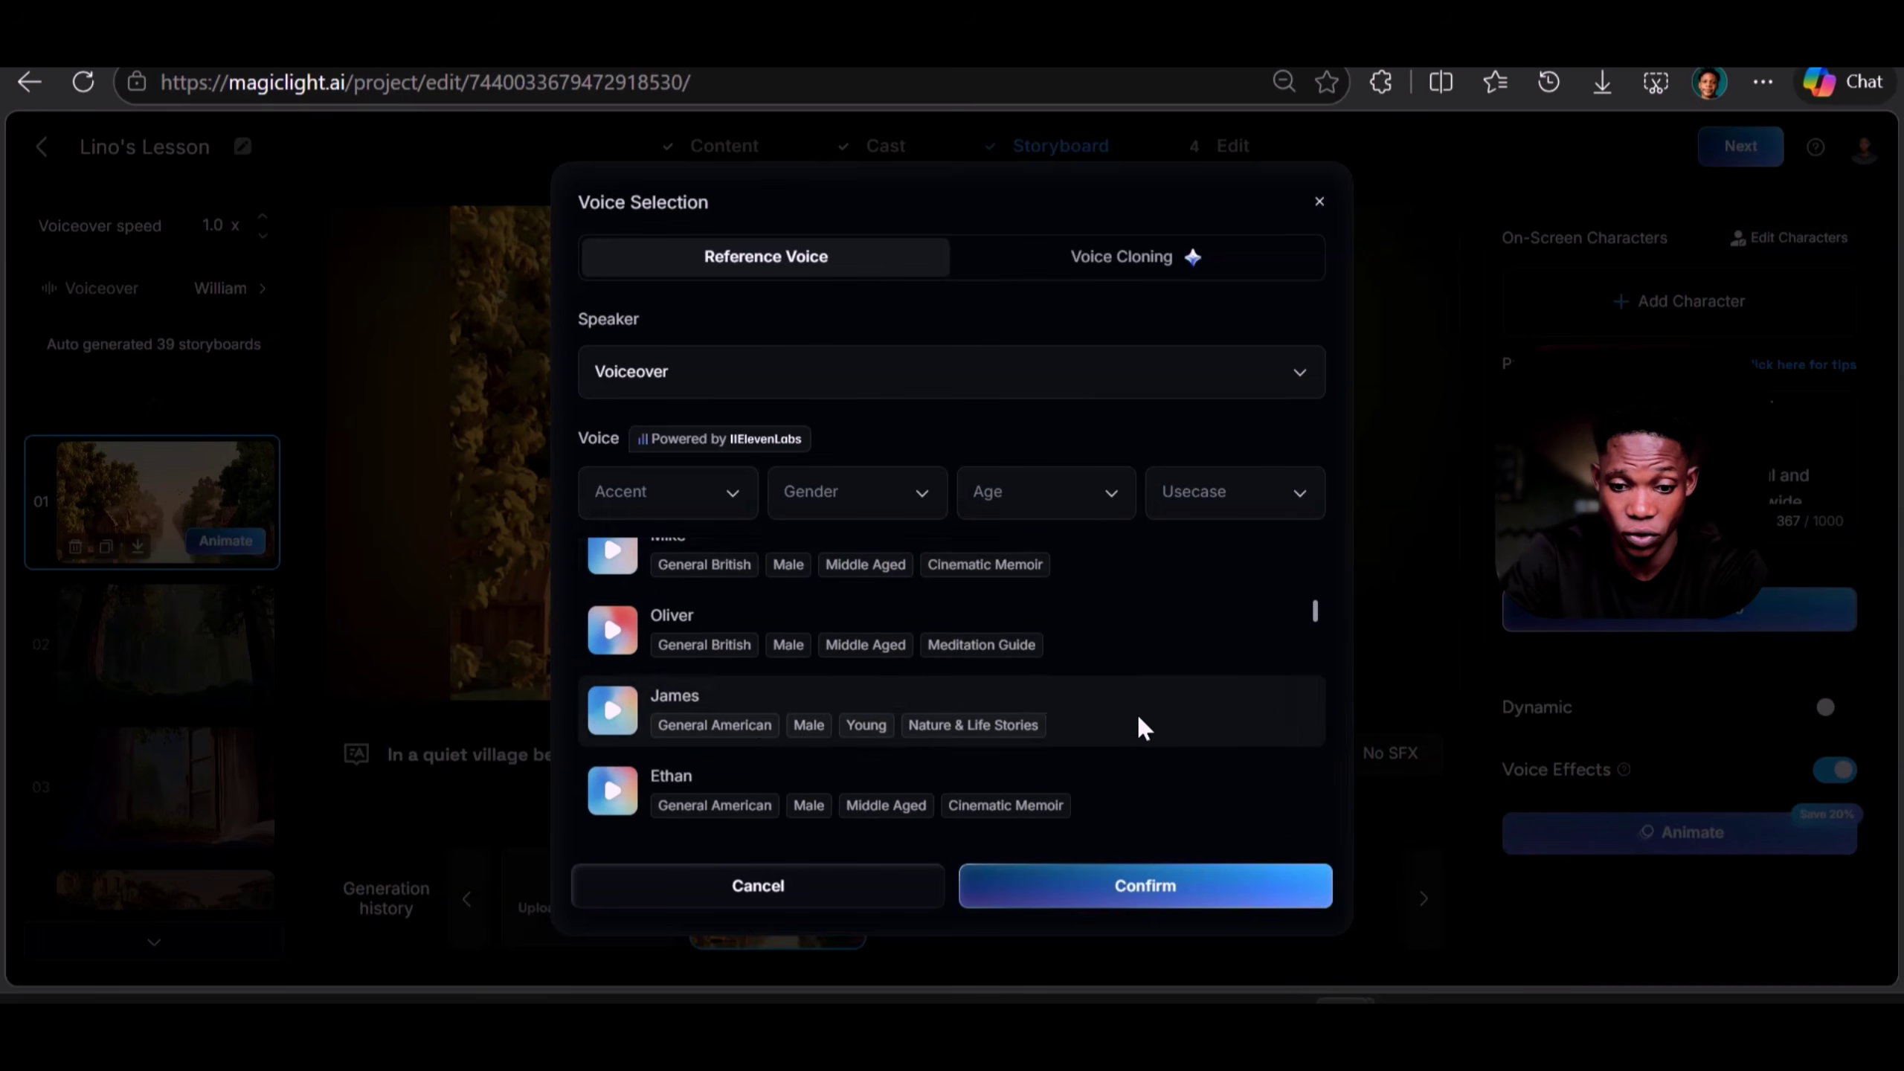
pyautogui.click(1319, 202)
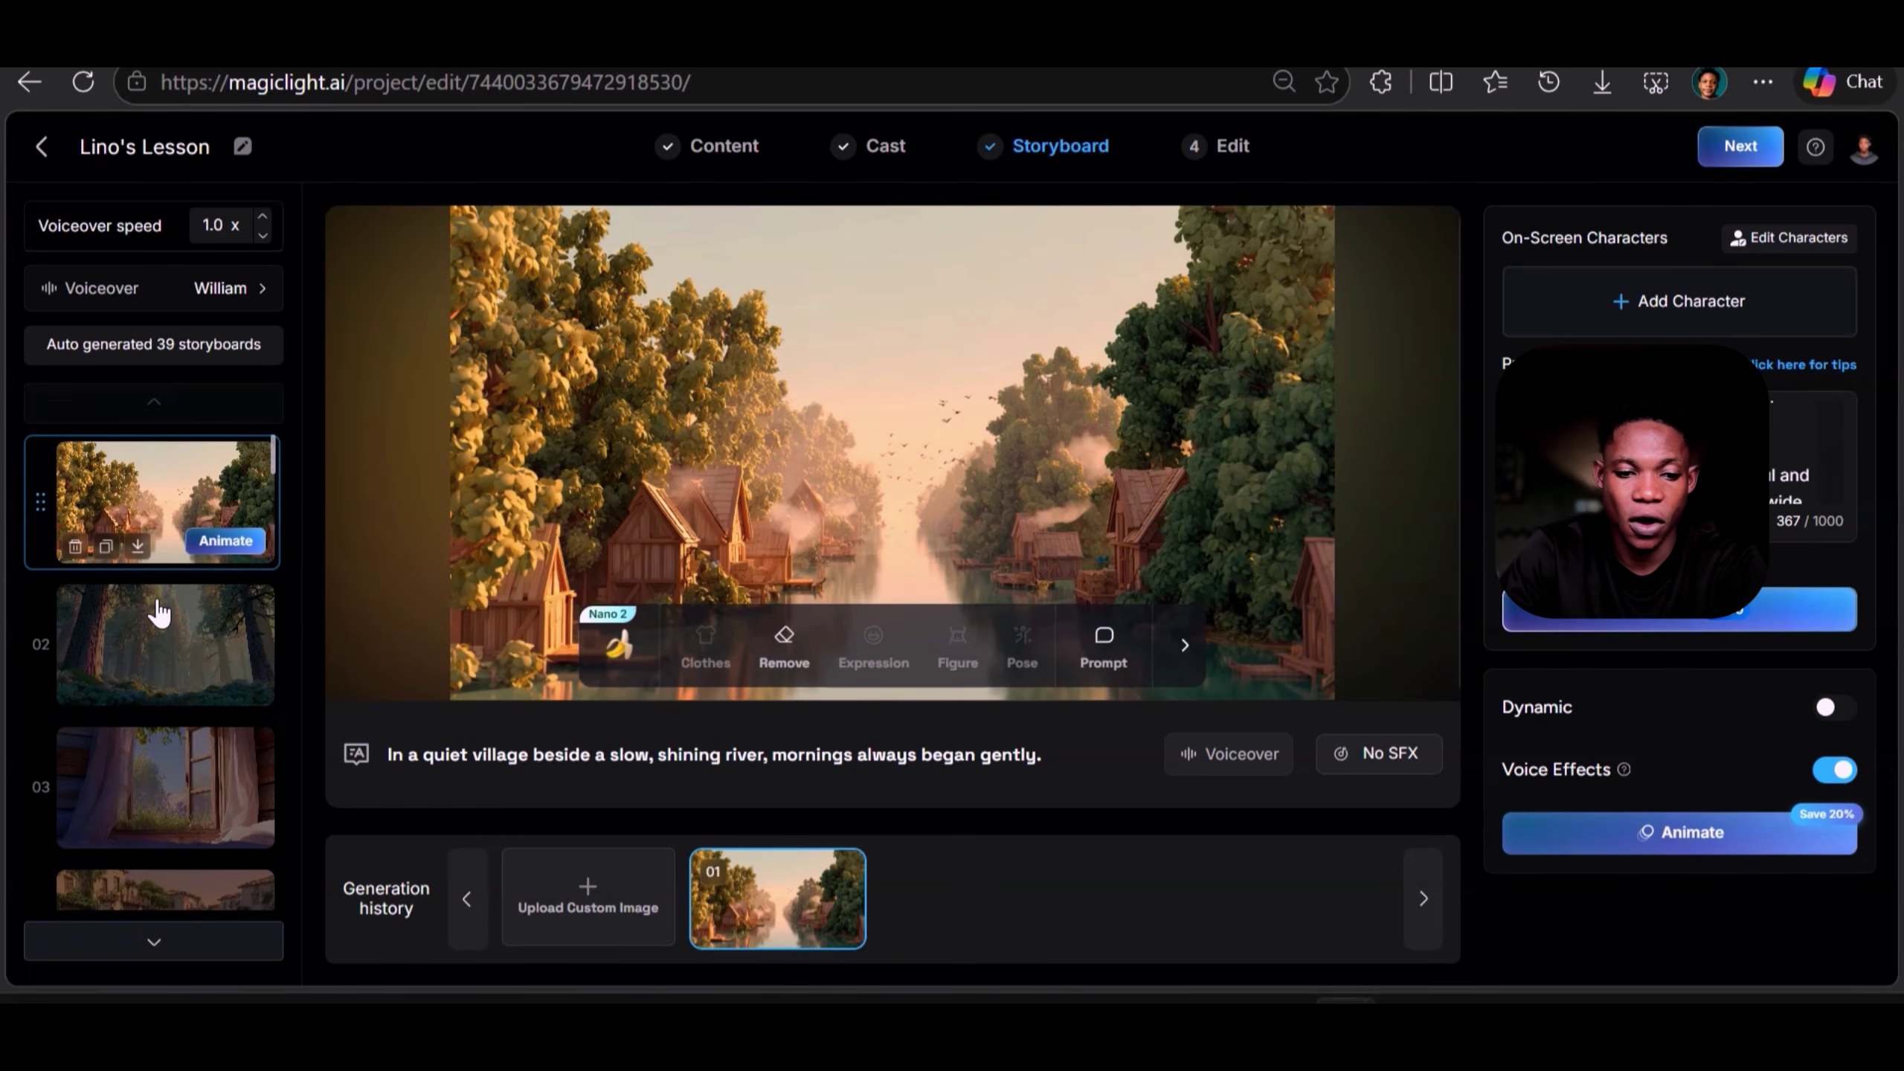
# - Review the generated images and captions of storyboard shots 16 back through 13
pyautogui.scroll(-4, 186, 649)
pyautogui.scroll(-10, 186, 650)
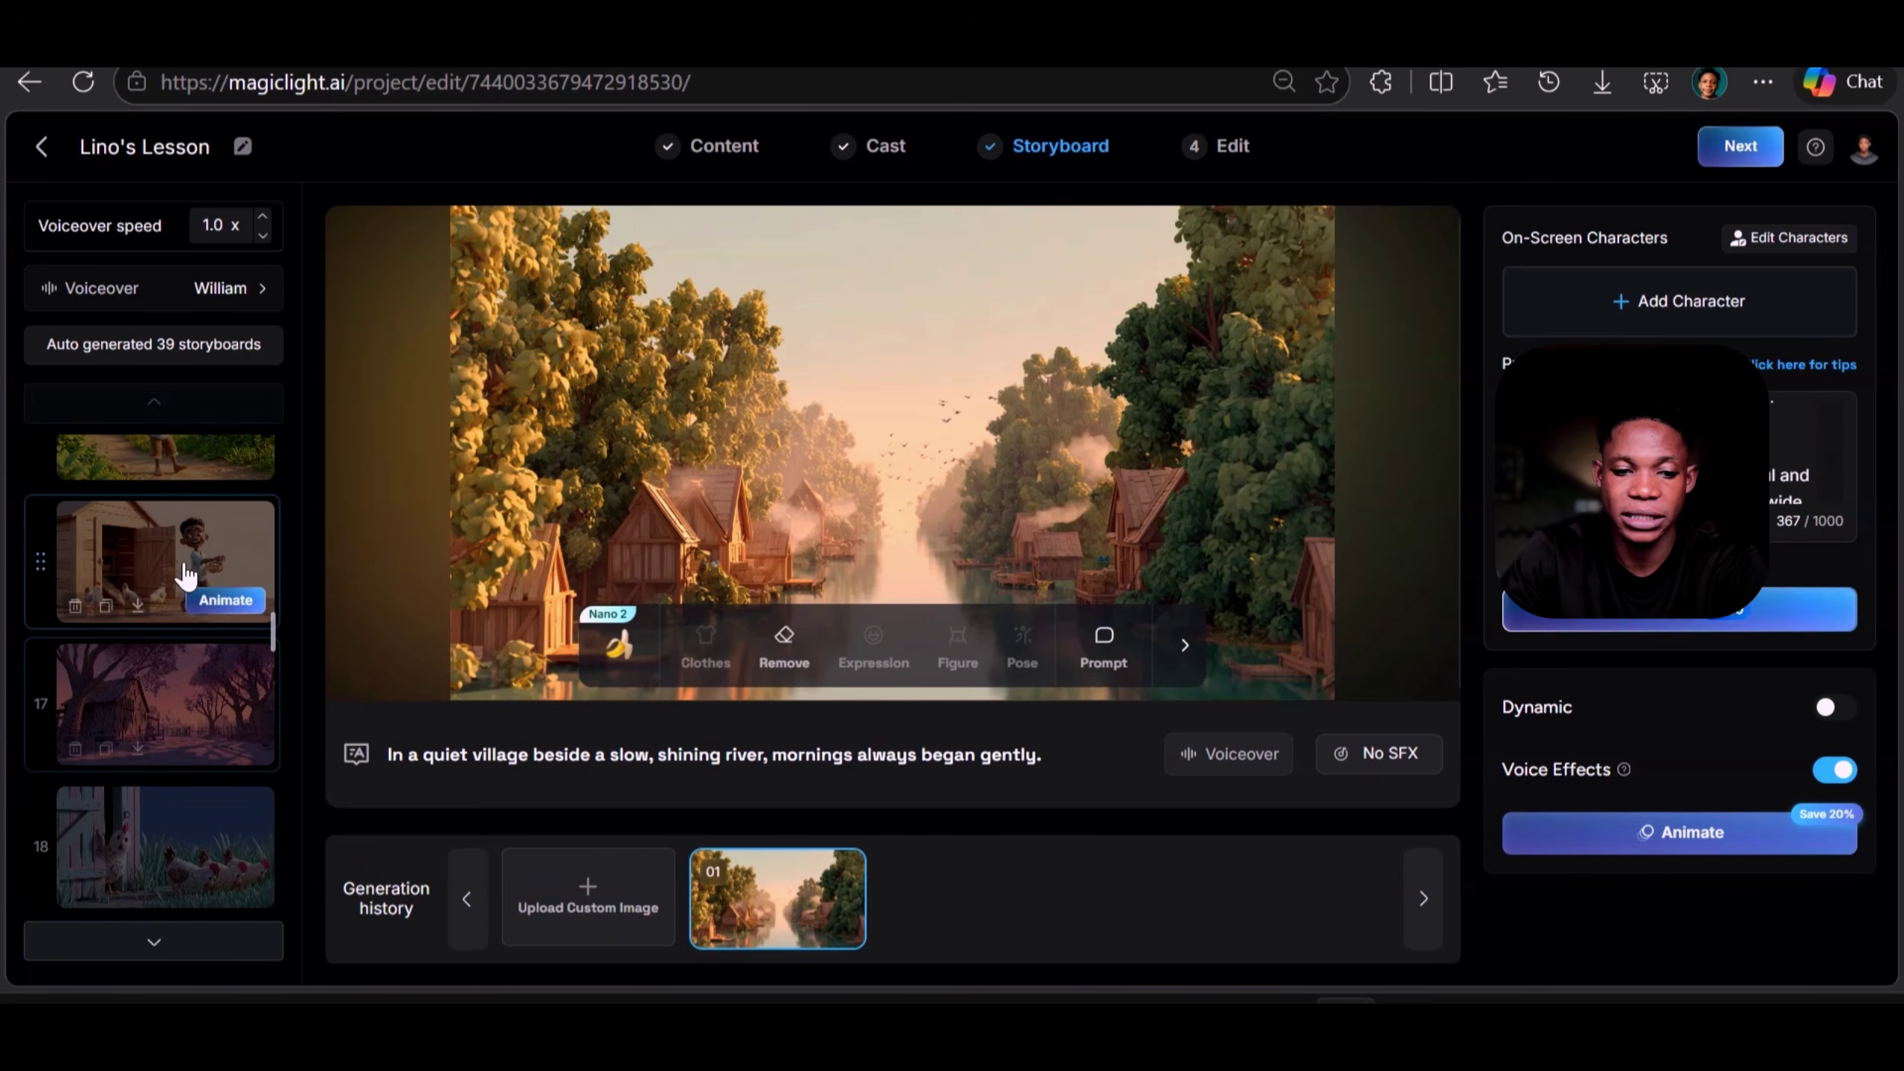
pyautogui.click(175, 559)
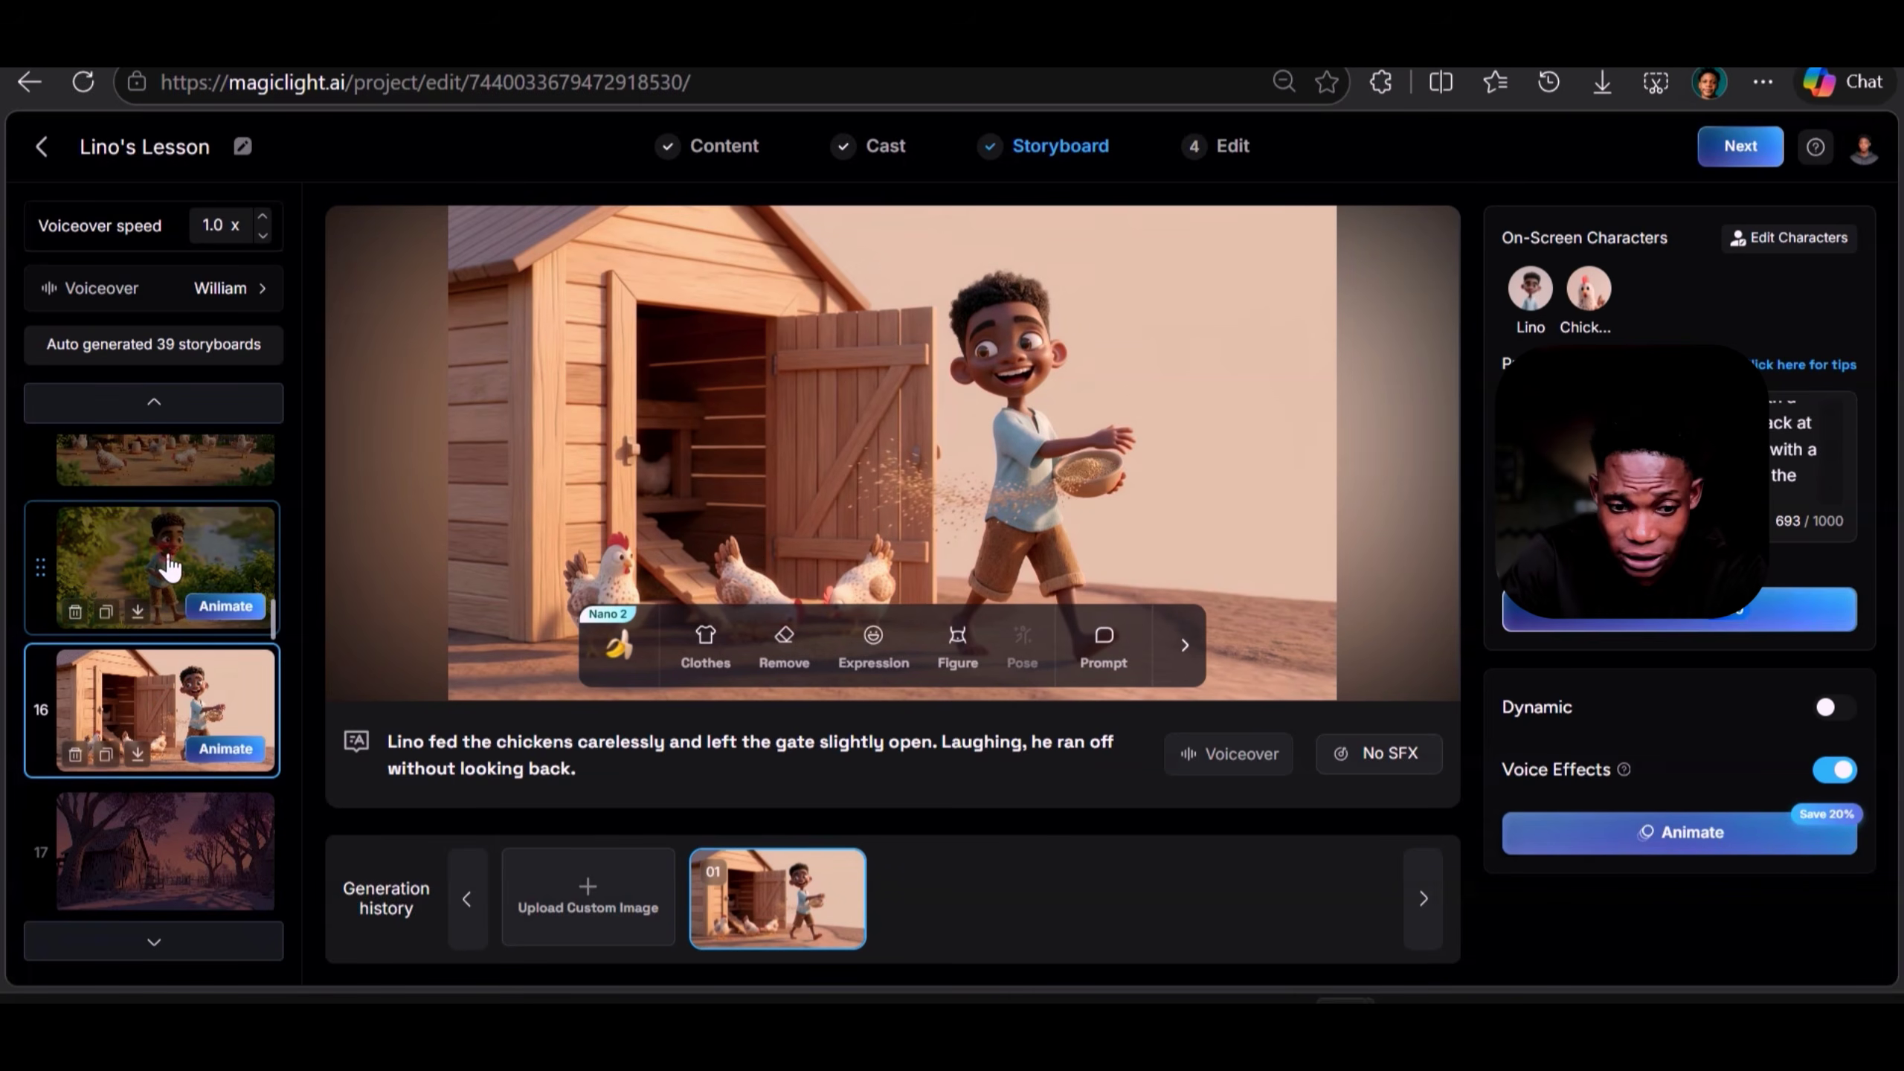
pyautogui.click(171, 567)
pyautogui.click(174, 560)
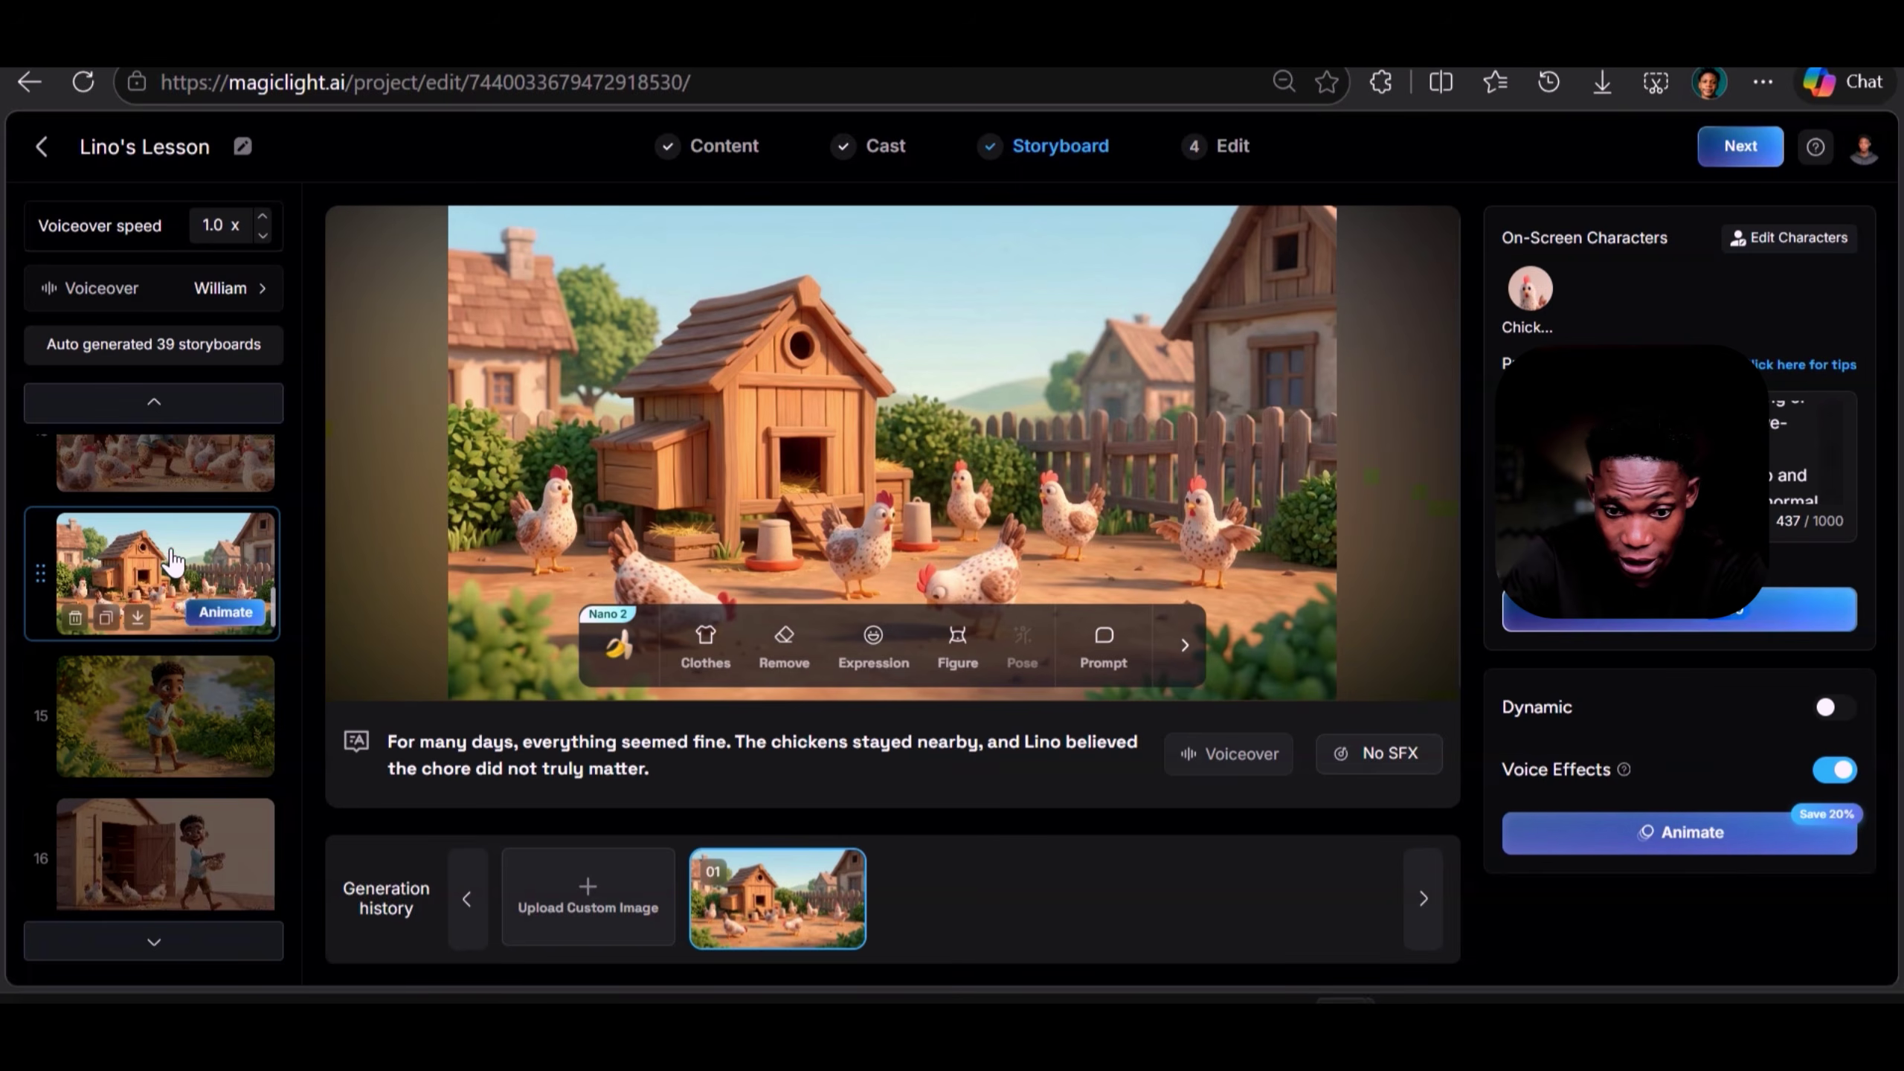
pyautogui.click(171, 566)
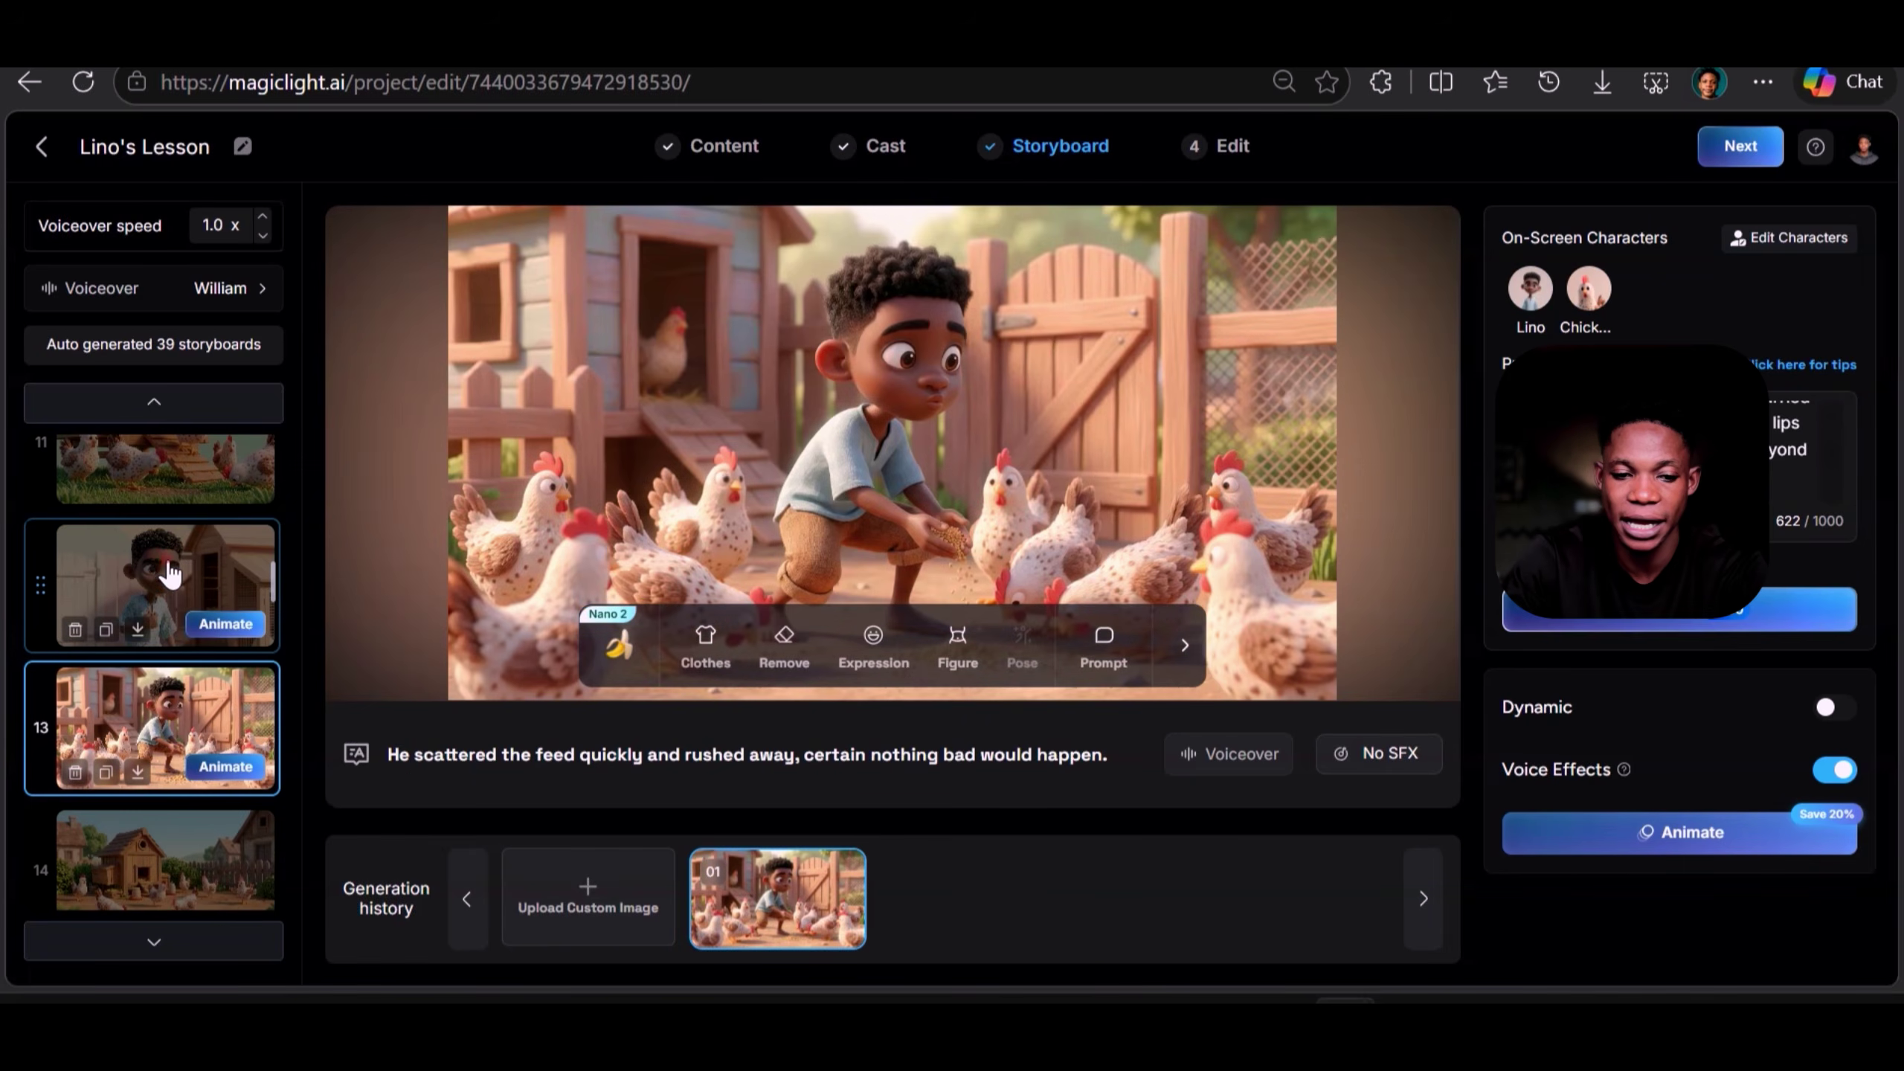
# - Review the generated images and captions of storyboard shots 12, 2 and 3, and look over the shots that follow
pyautogui.click(172, 570)
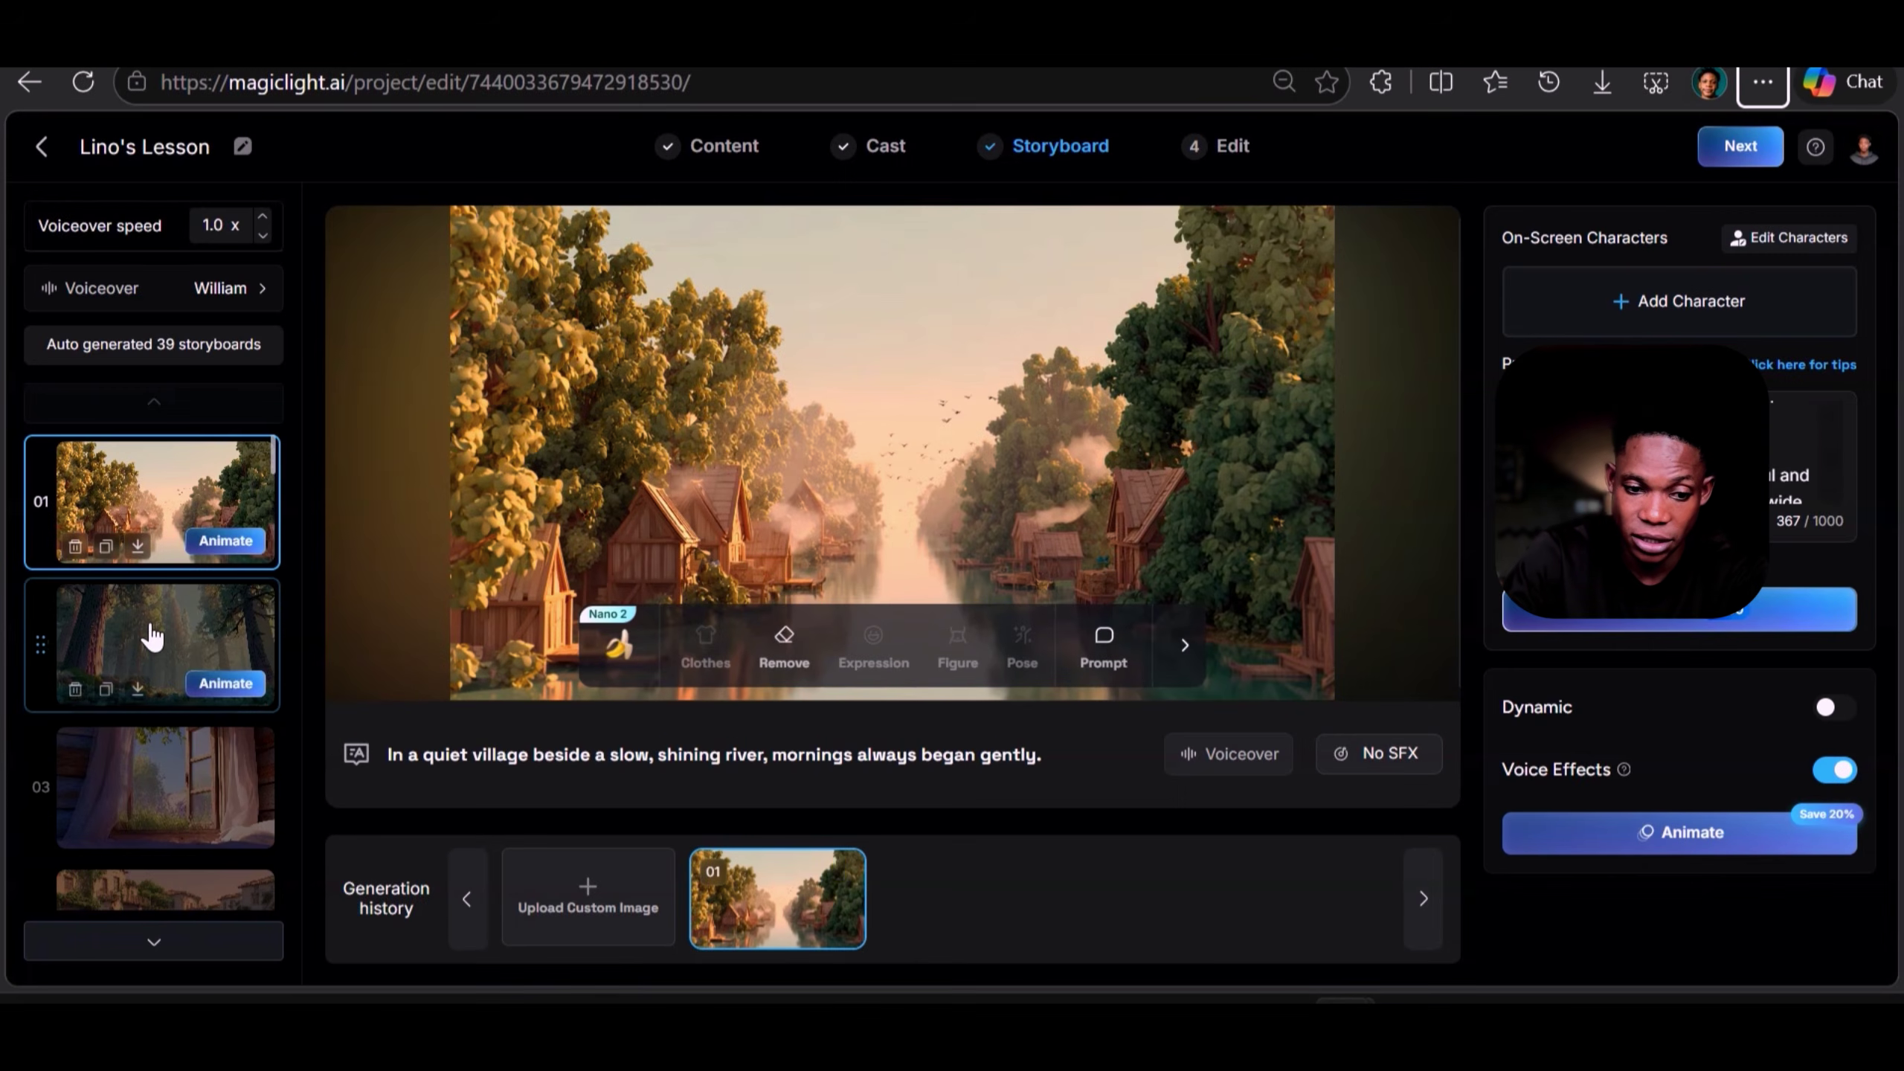
pyautogui.click(153, 637)
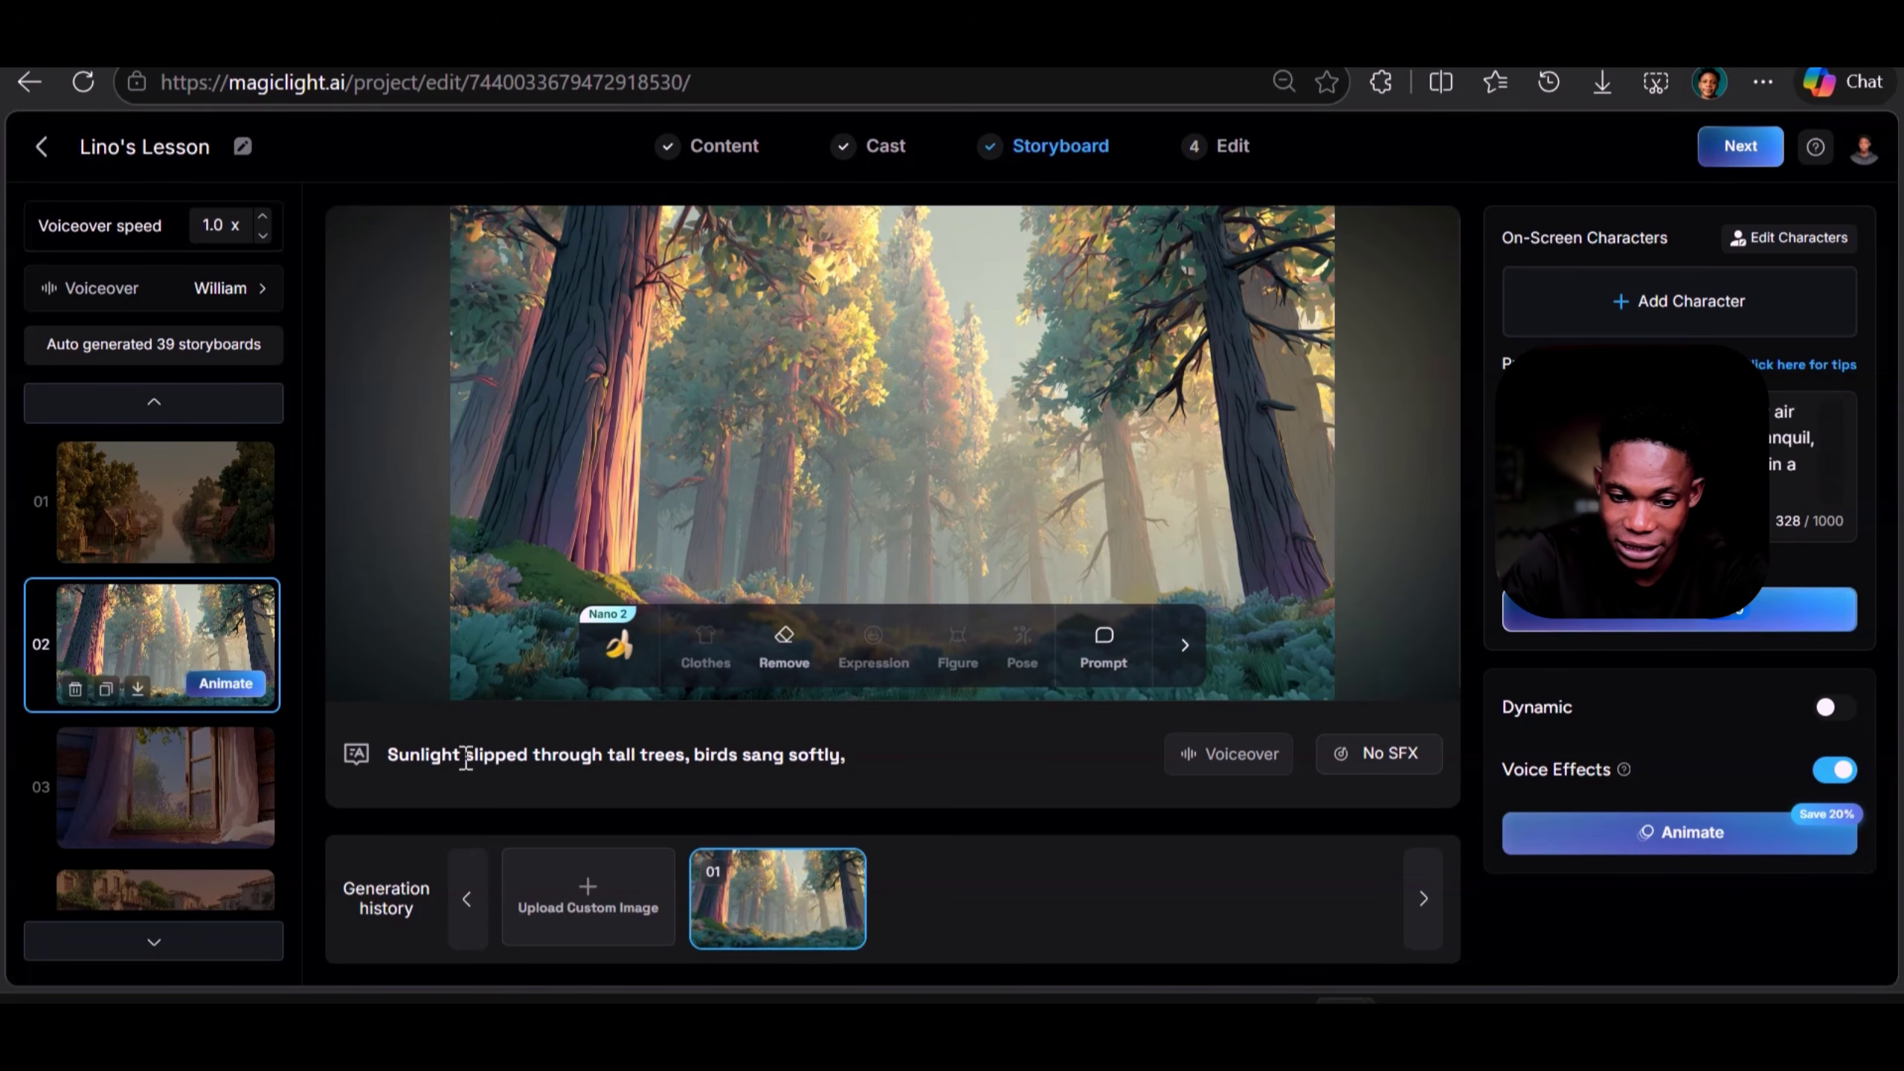
pyautogui.click(157, 776)
pyautogui.scroll(-4, 165, 784)
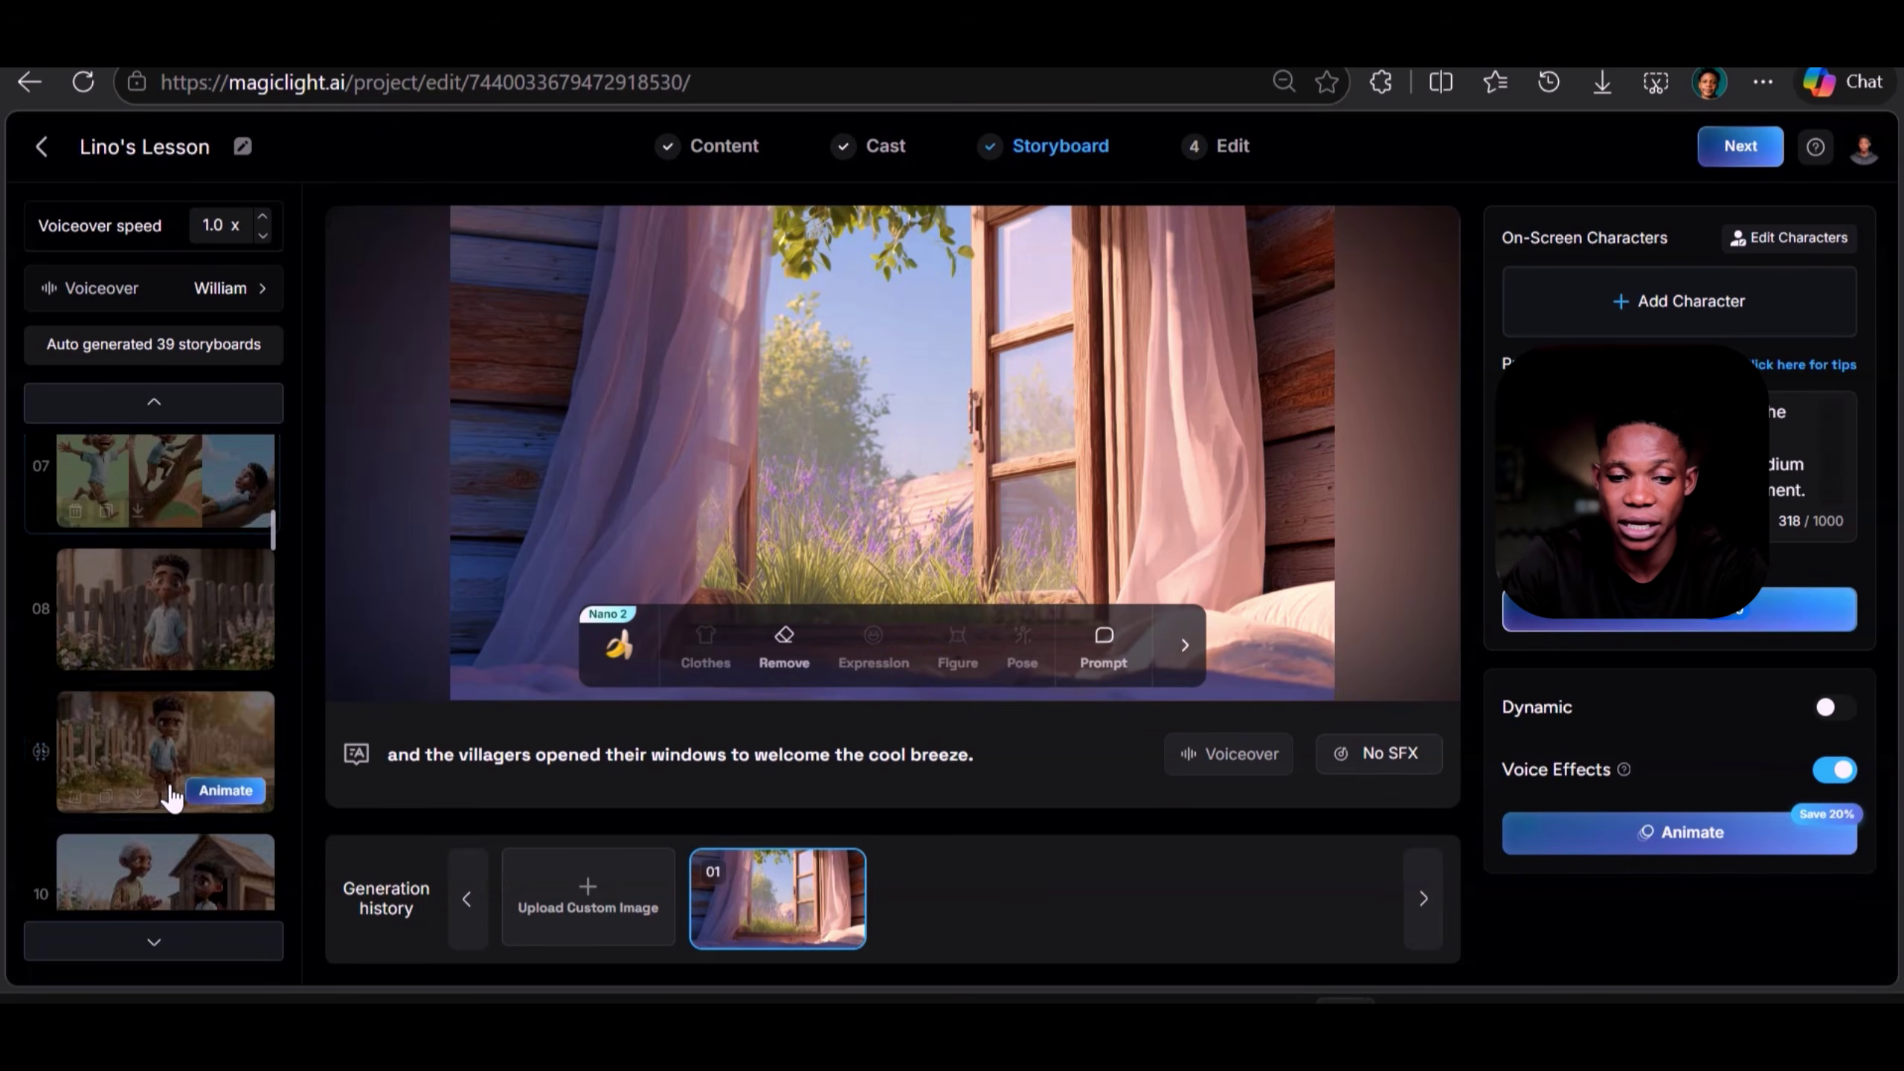
pyautogui.scroll(3, 171, 787)
pyautogui.scroll(-3, 171, 787)
# - Examine the Clothes, Remove, Expression and Figure editing options for Lino in storyboard shot 6
pyautogui.click(129, 601)
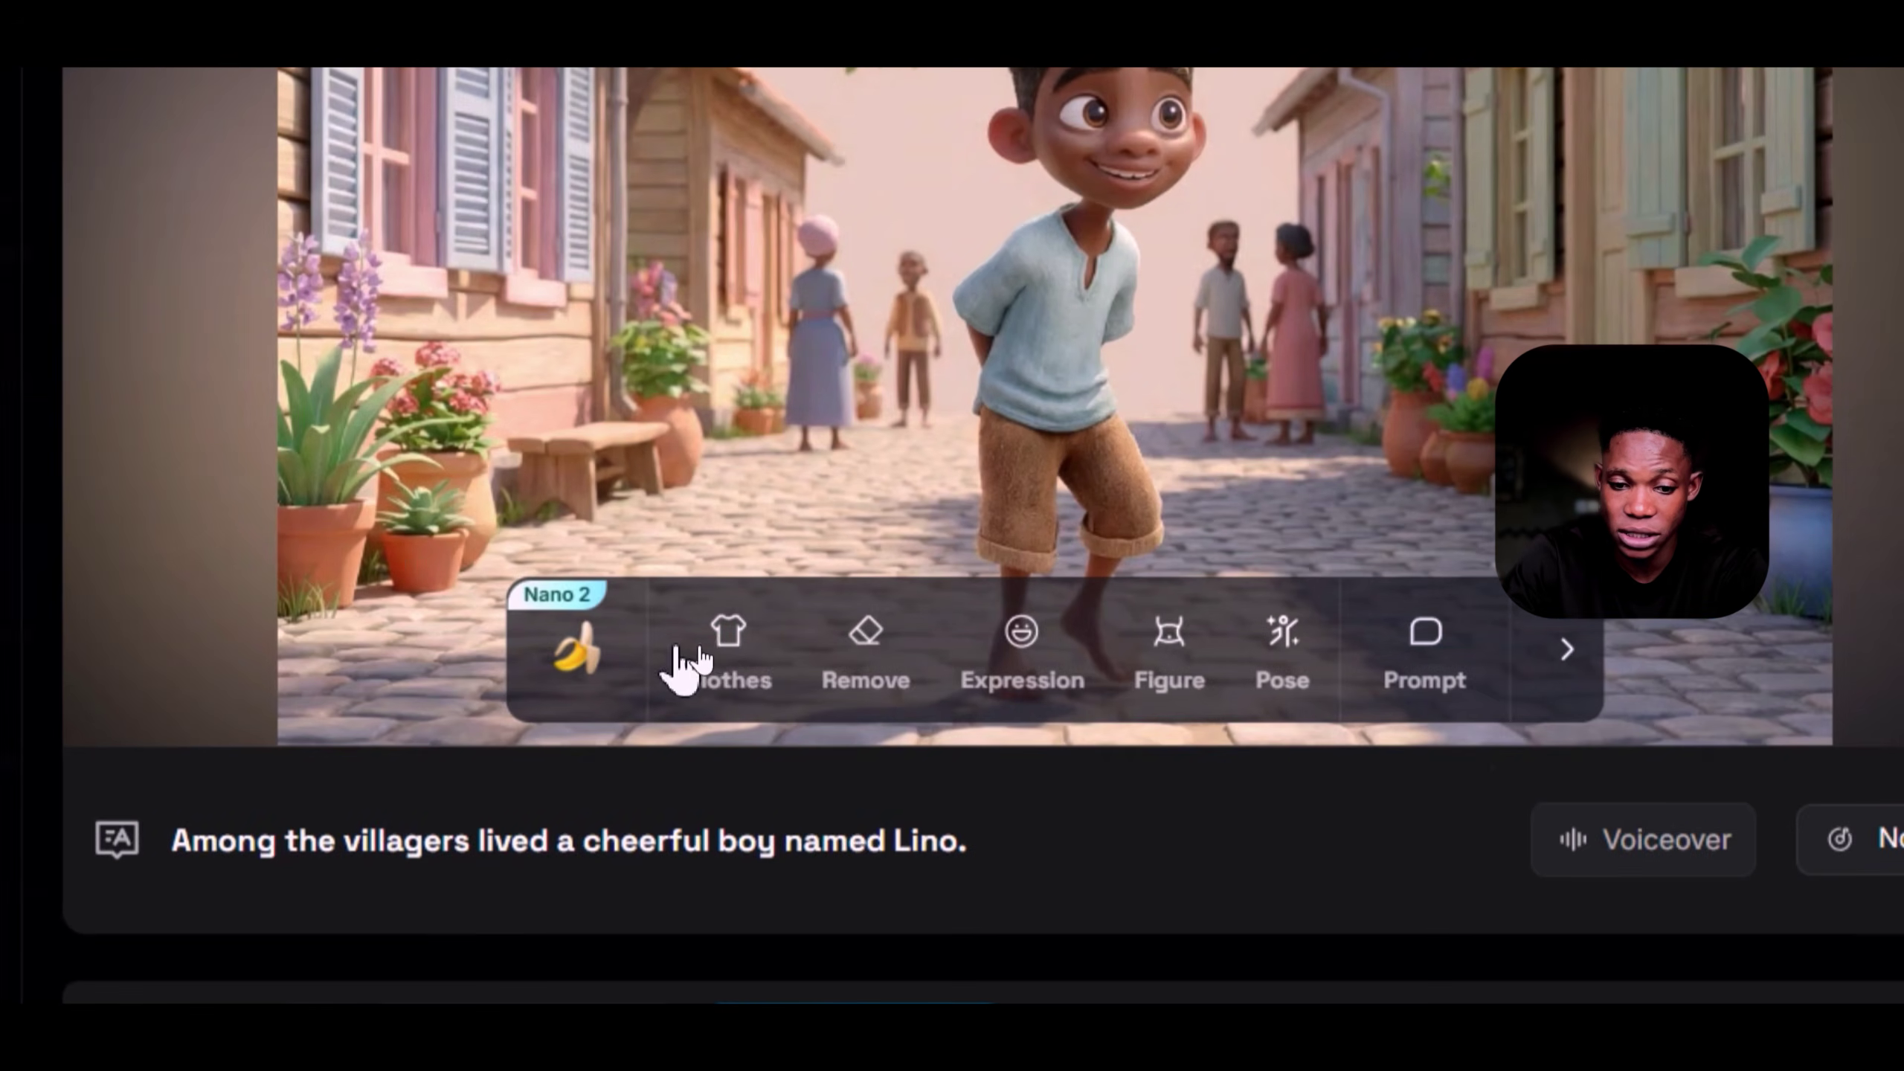
pyautogui.click(724, 645)
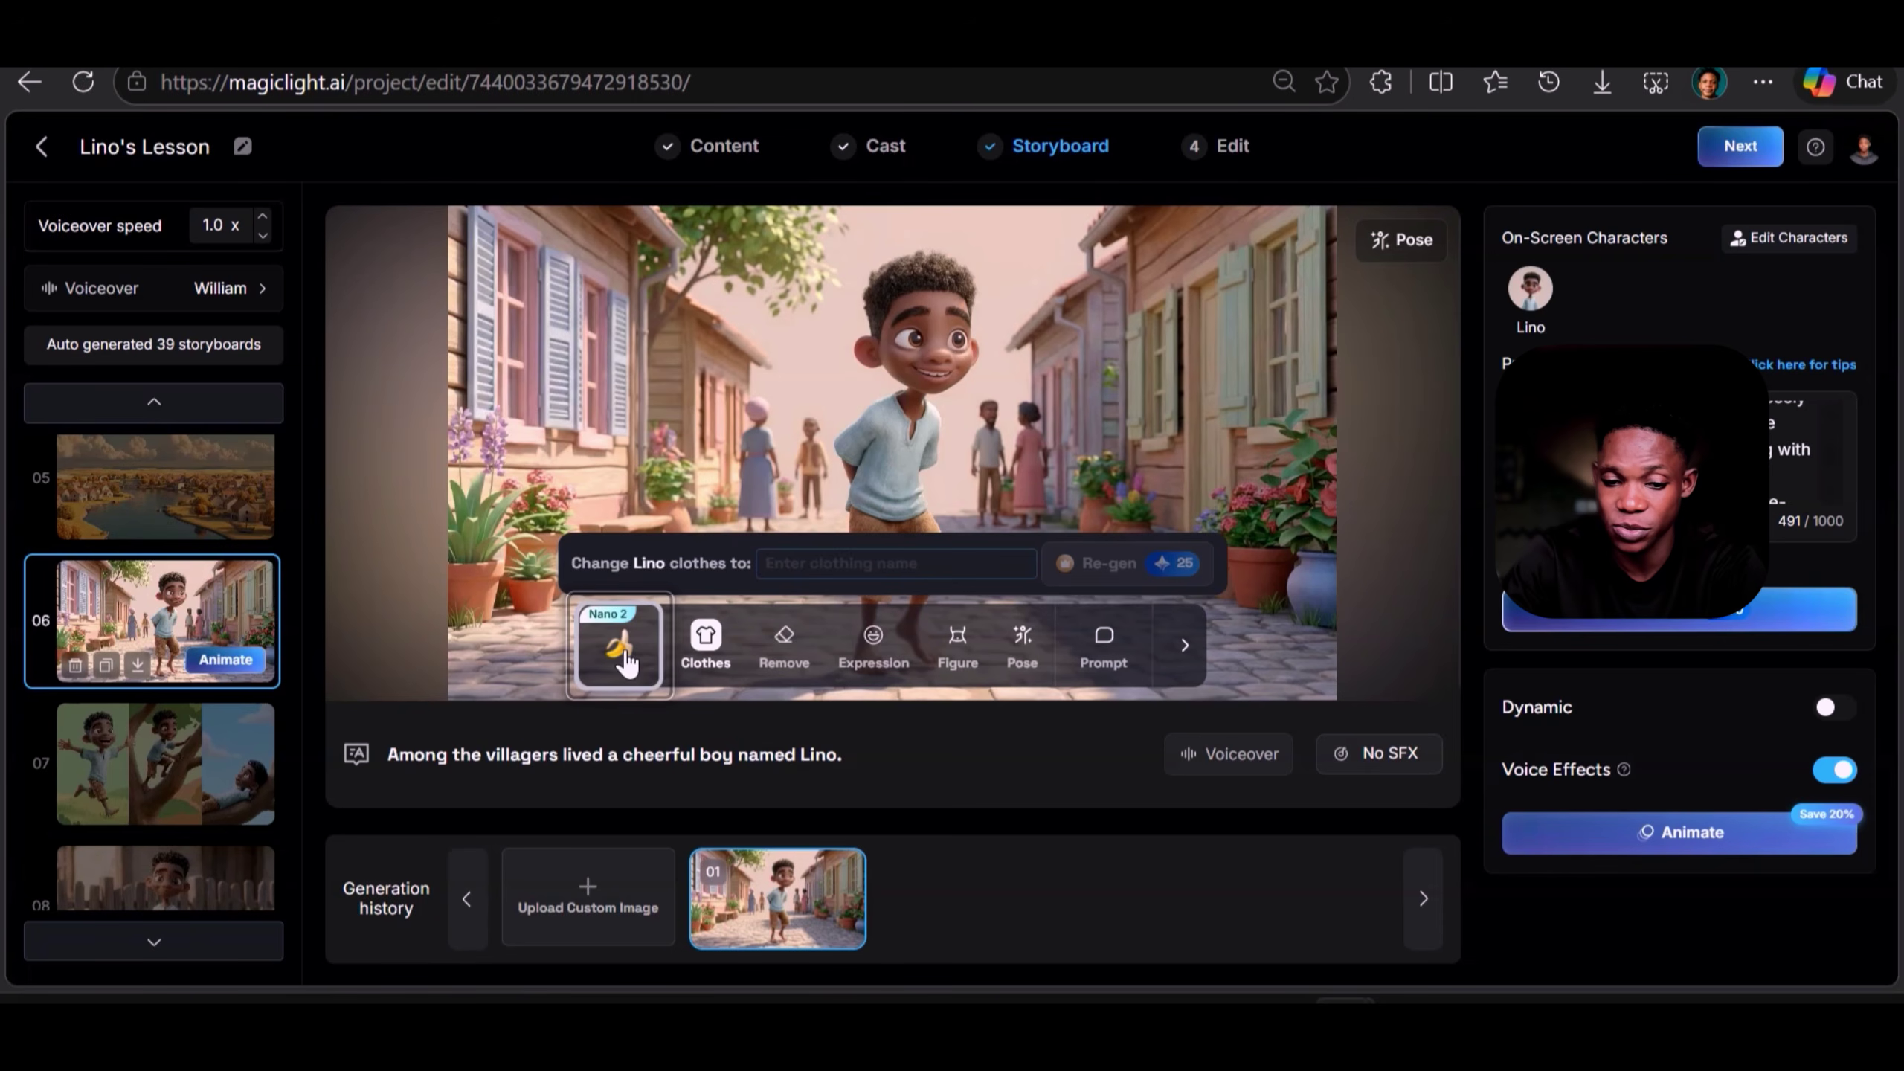
pyautogui.click(788, 672)
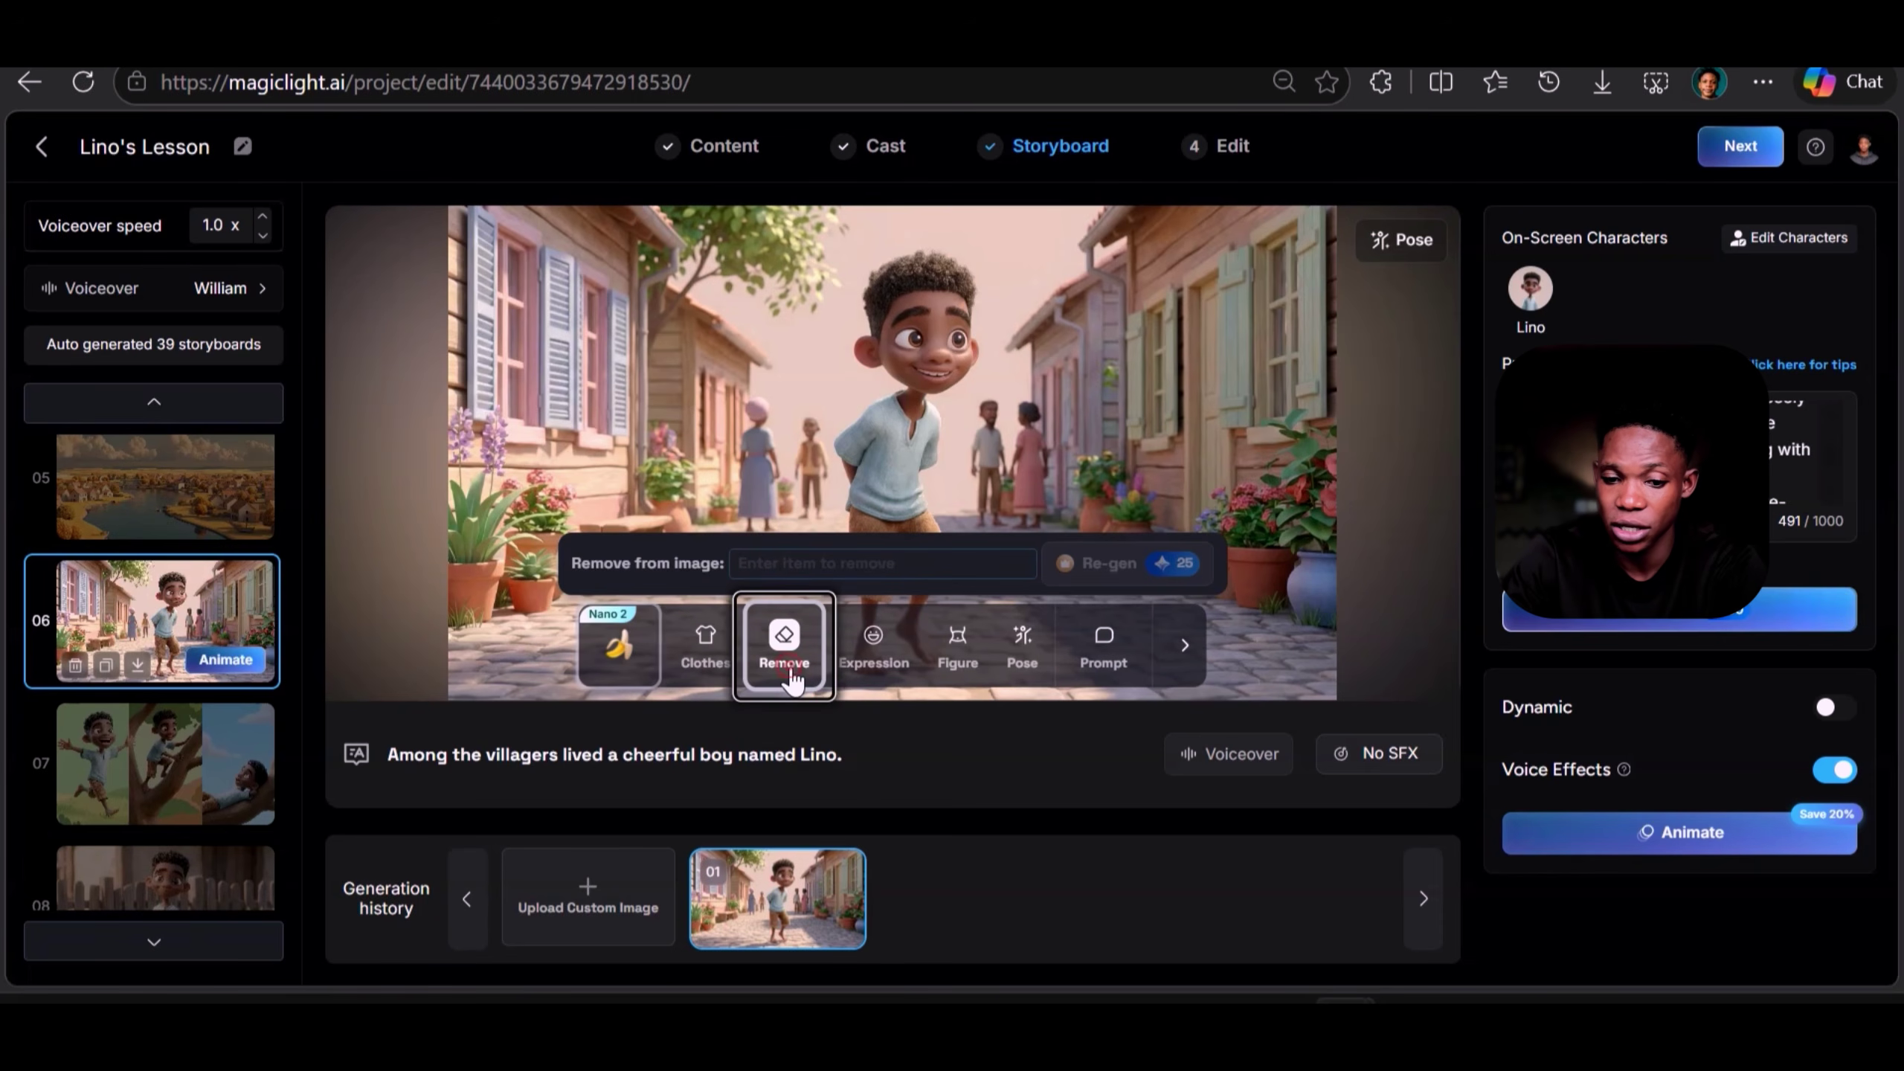
pyautogui.click(864, 672)
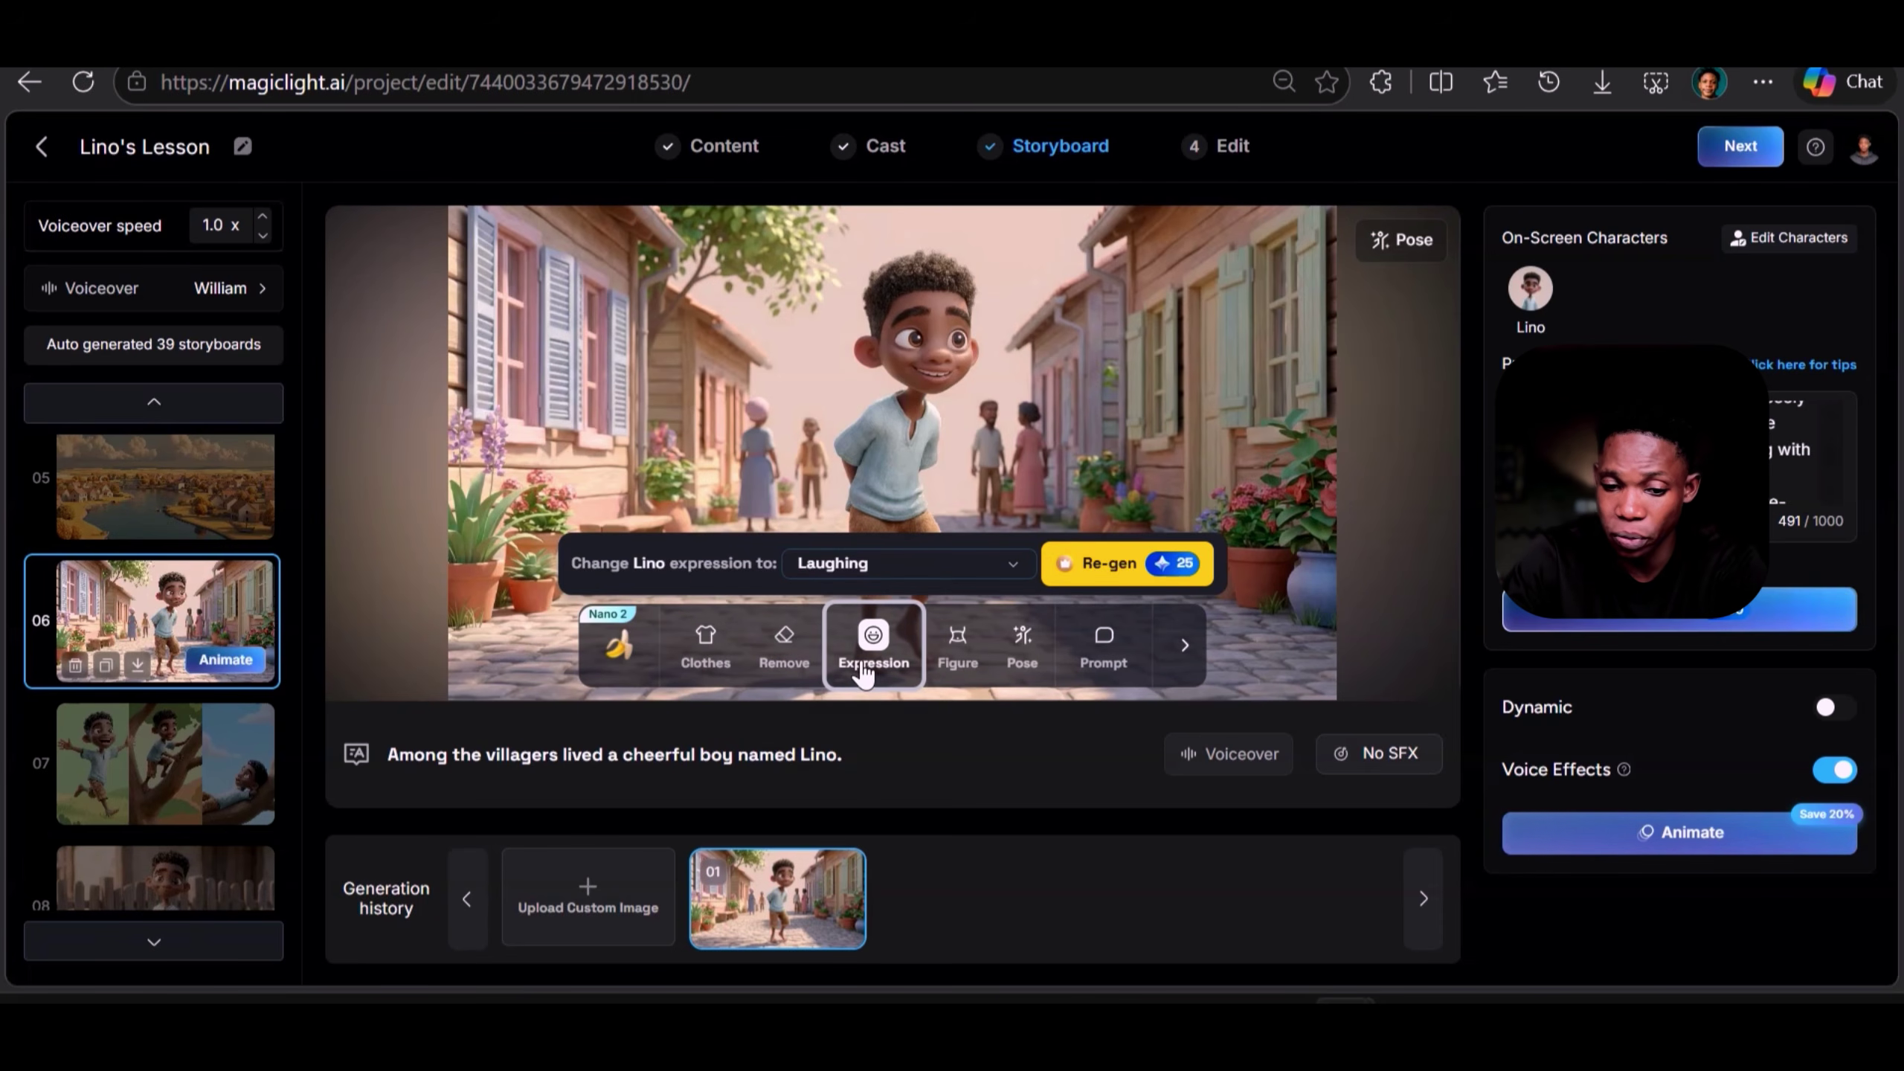
pyautogui.click(939, 663)
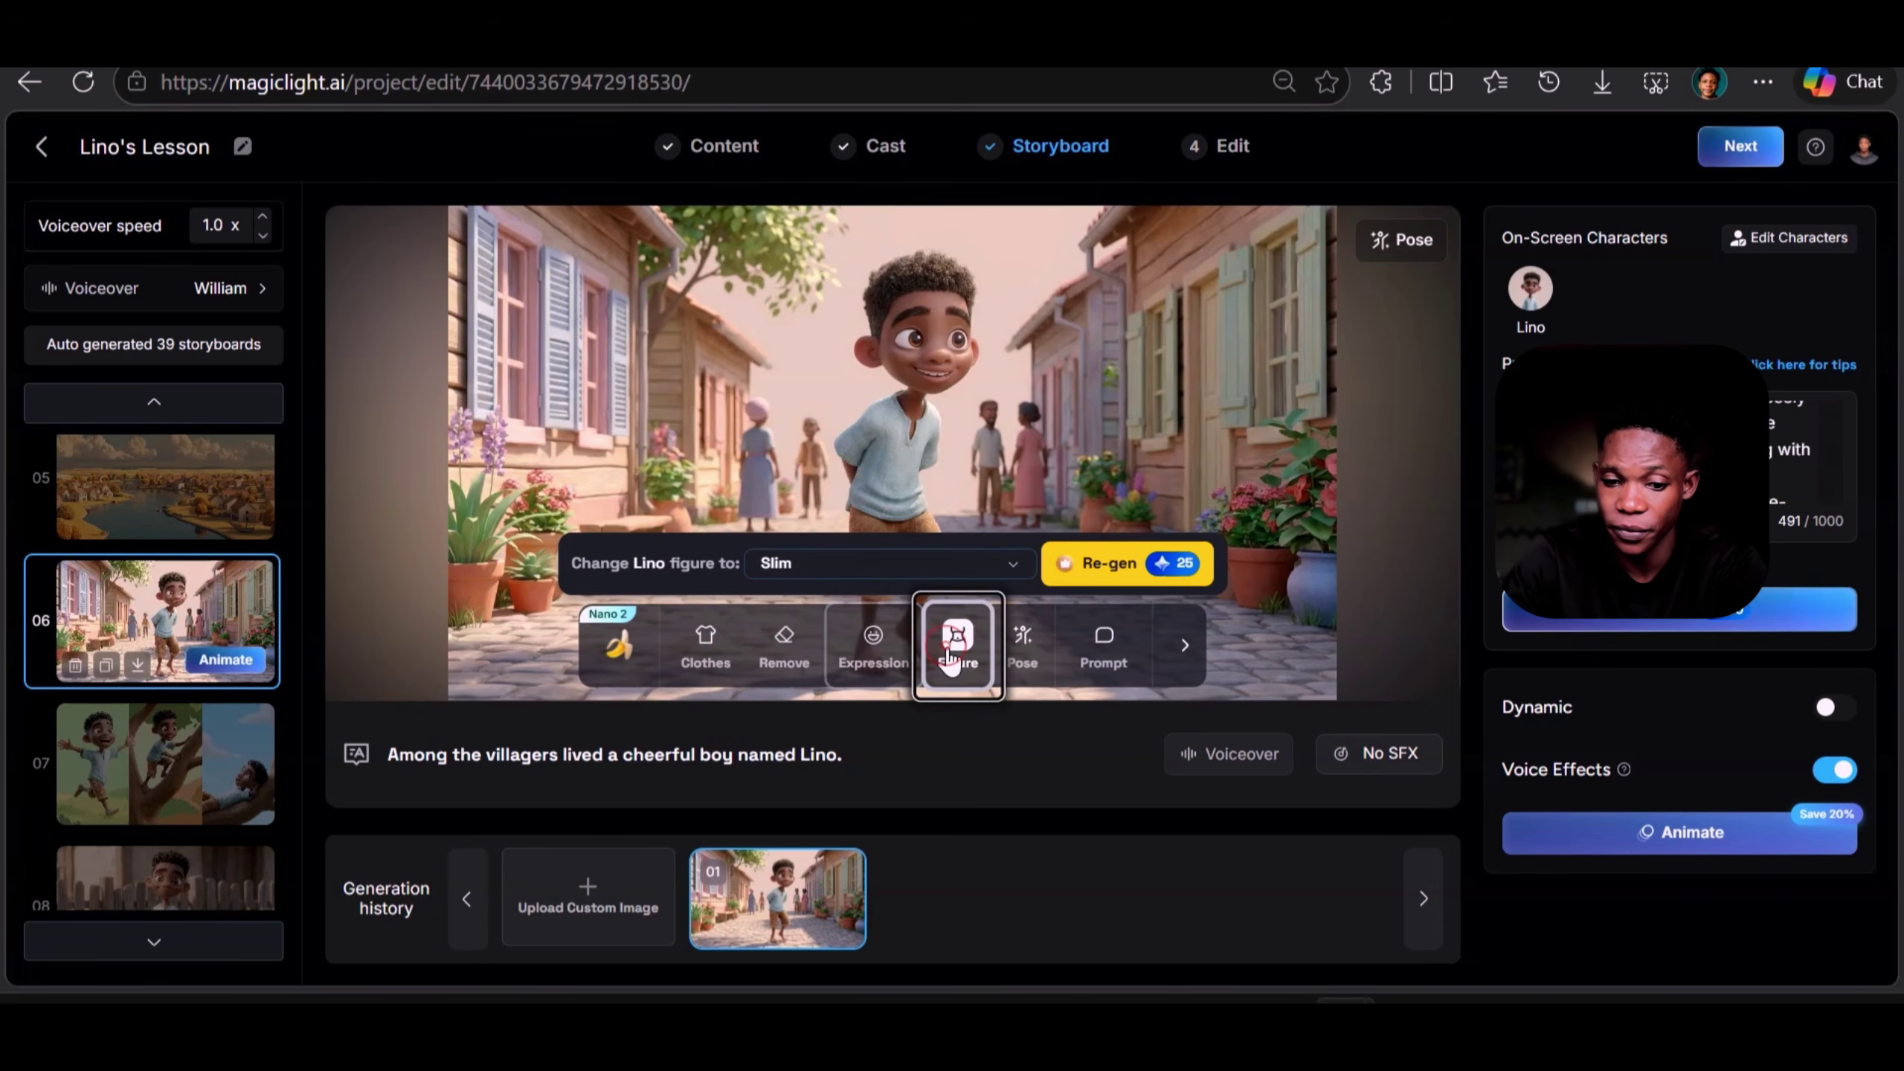
# - Browse the pose presets for shot 6, close them without applying one, and view the Prompt editing option
pyautogui.click(1029, 664)
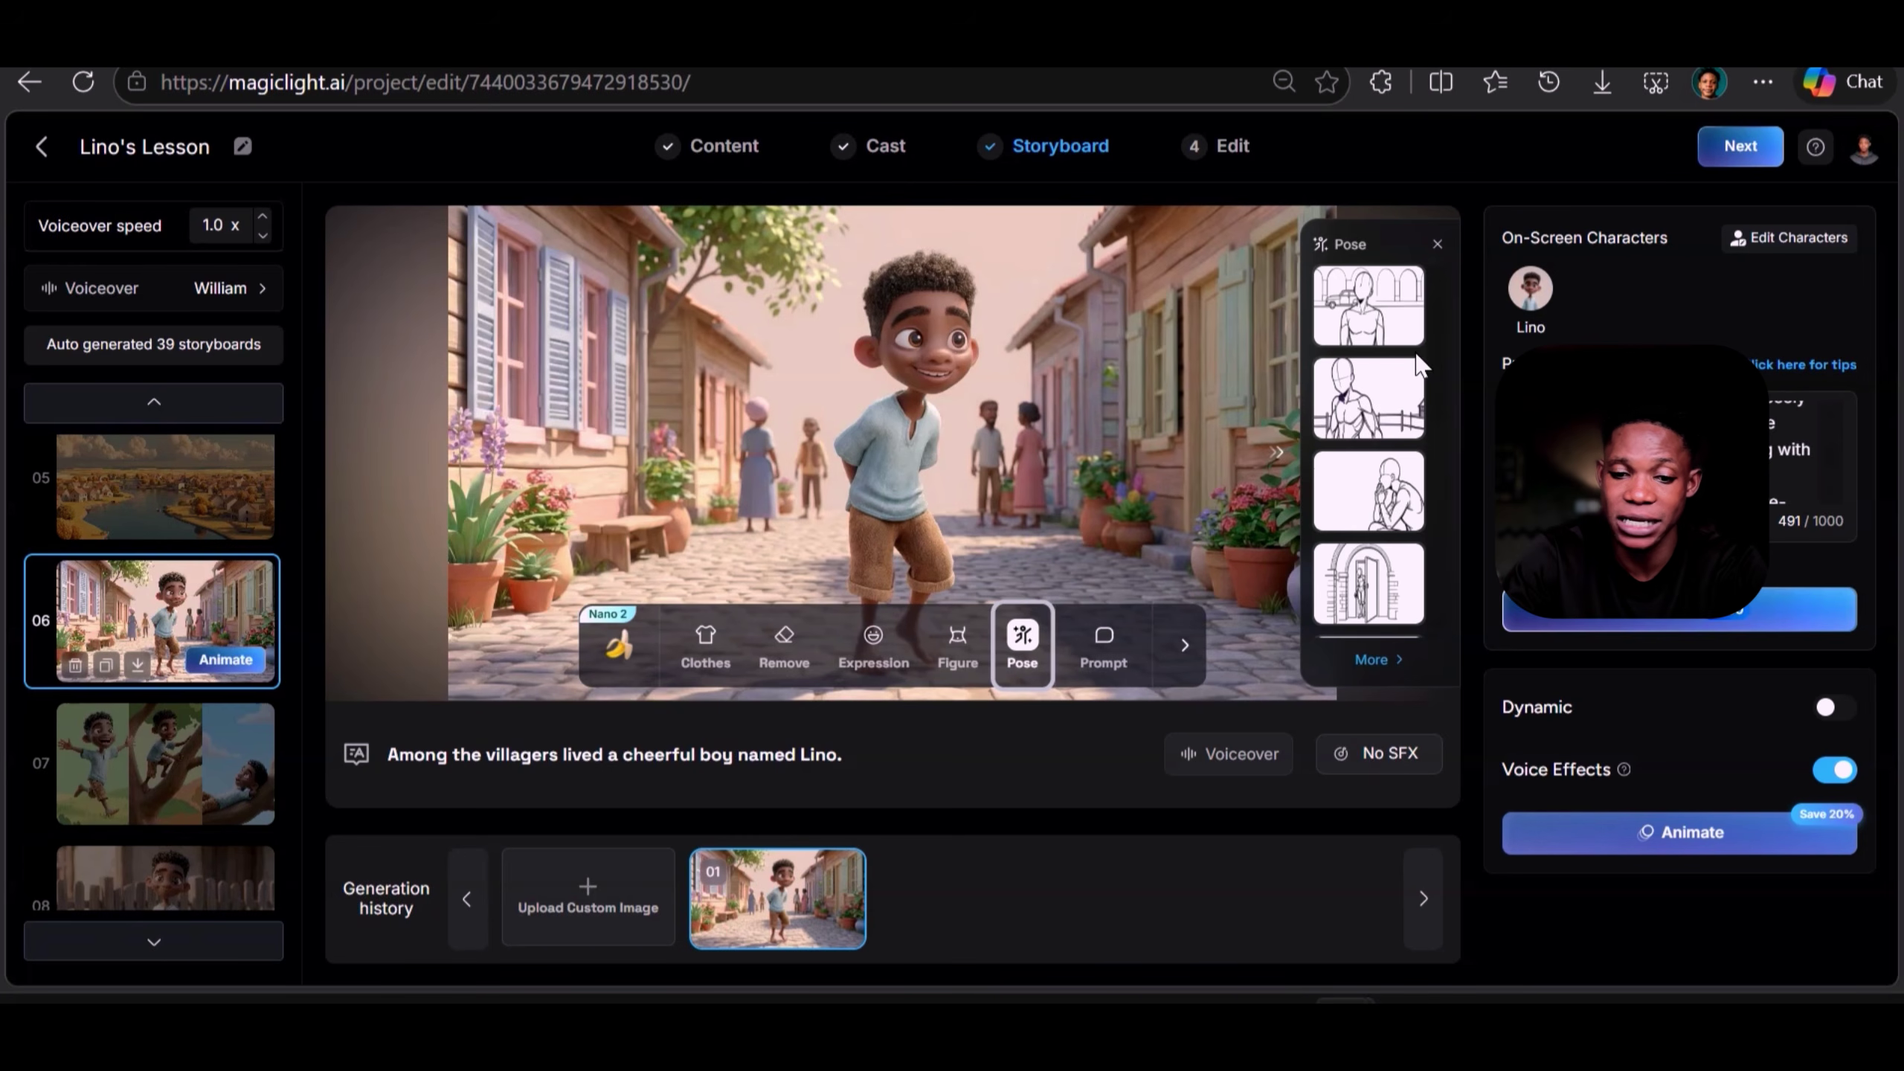
pyautogui.scroll(-5, 1389, 400)
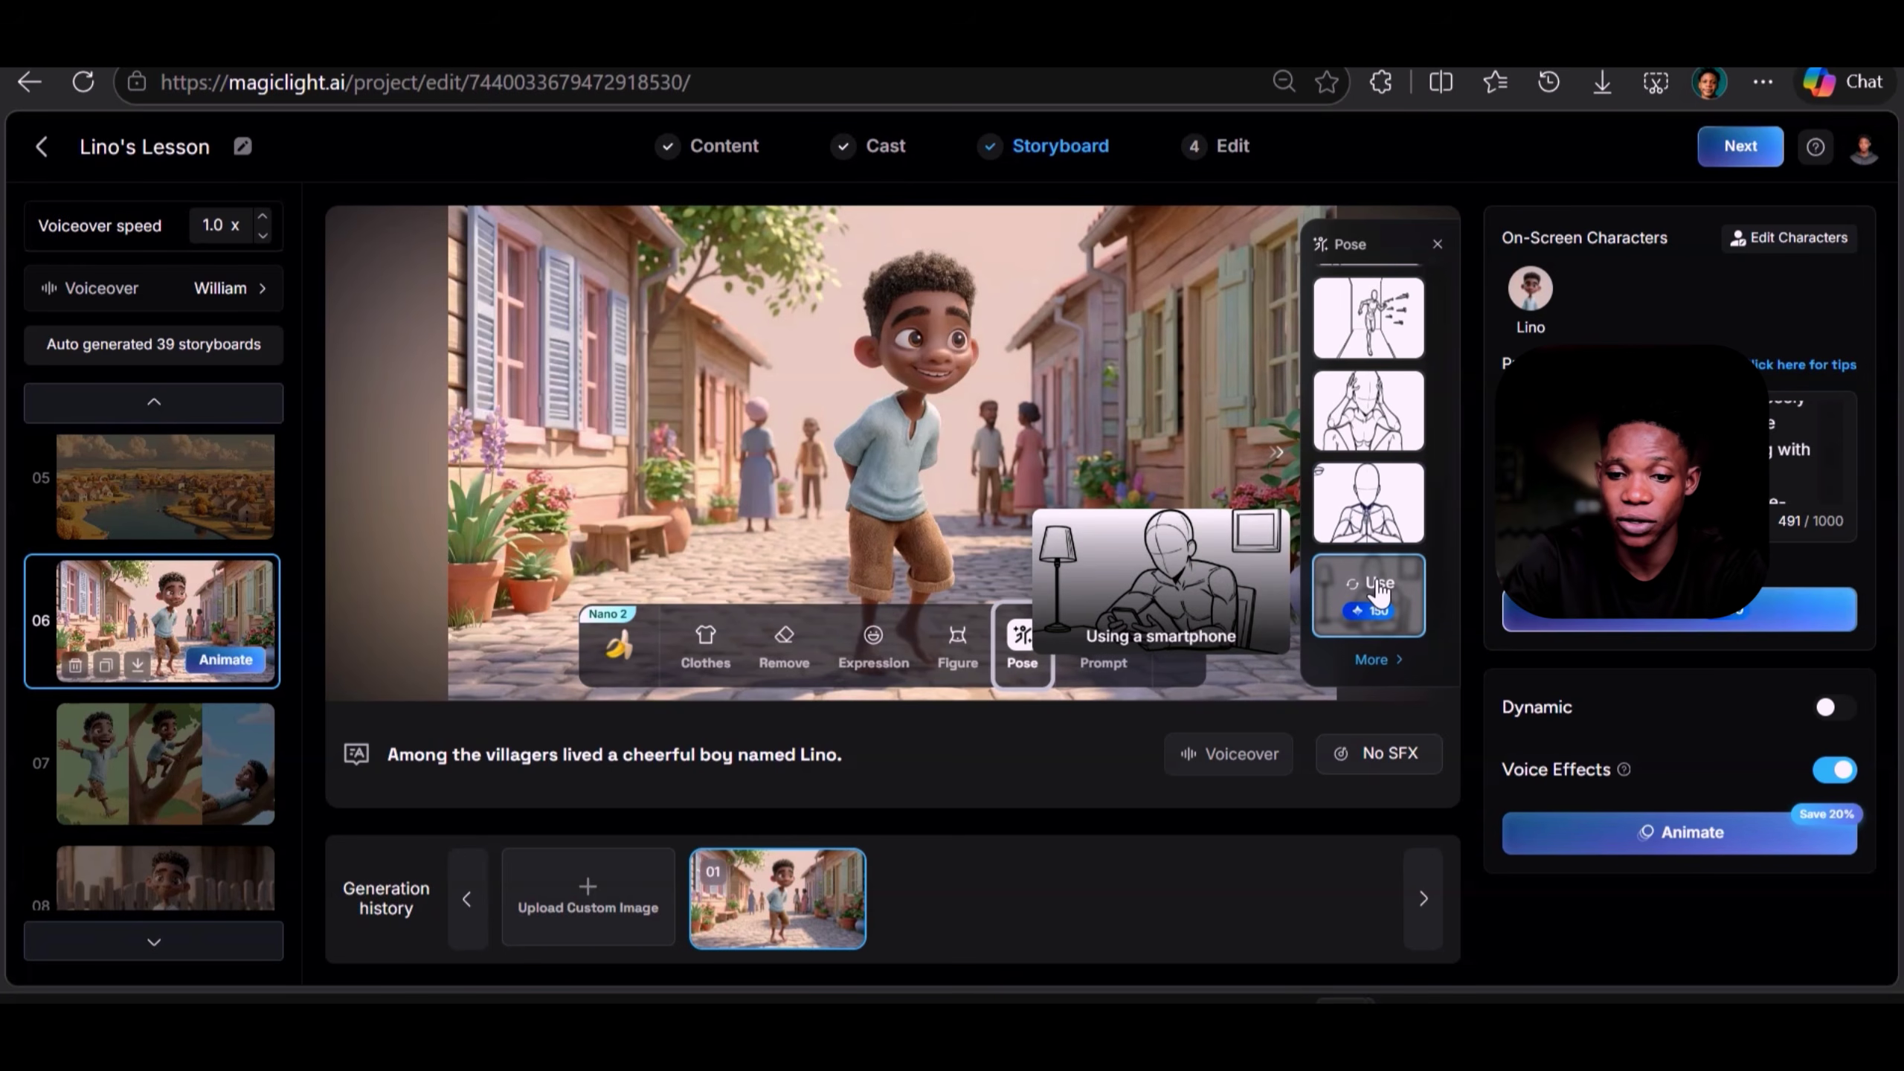
pyautogui.click(1437, 244)
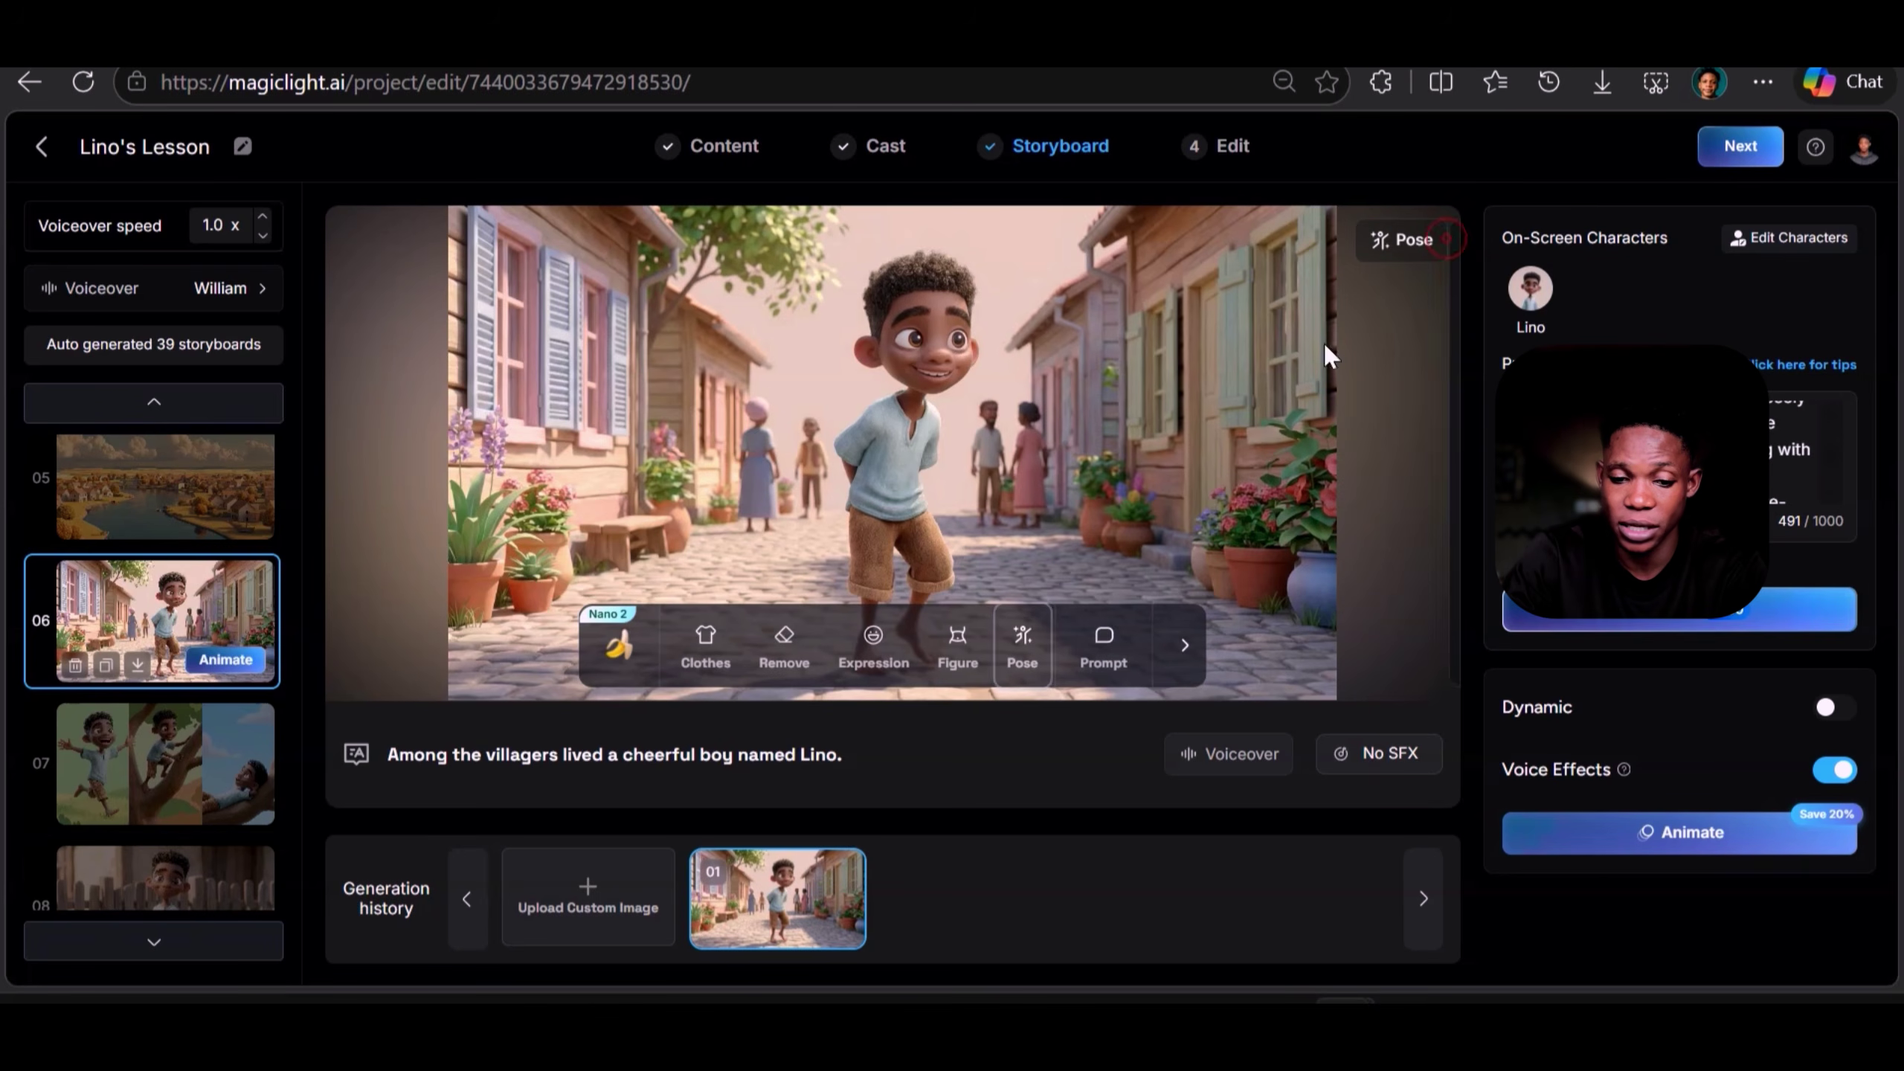
pyautogui.click(1102, 659)
pyautogui.click(914, 561)
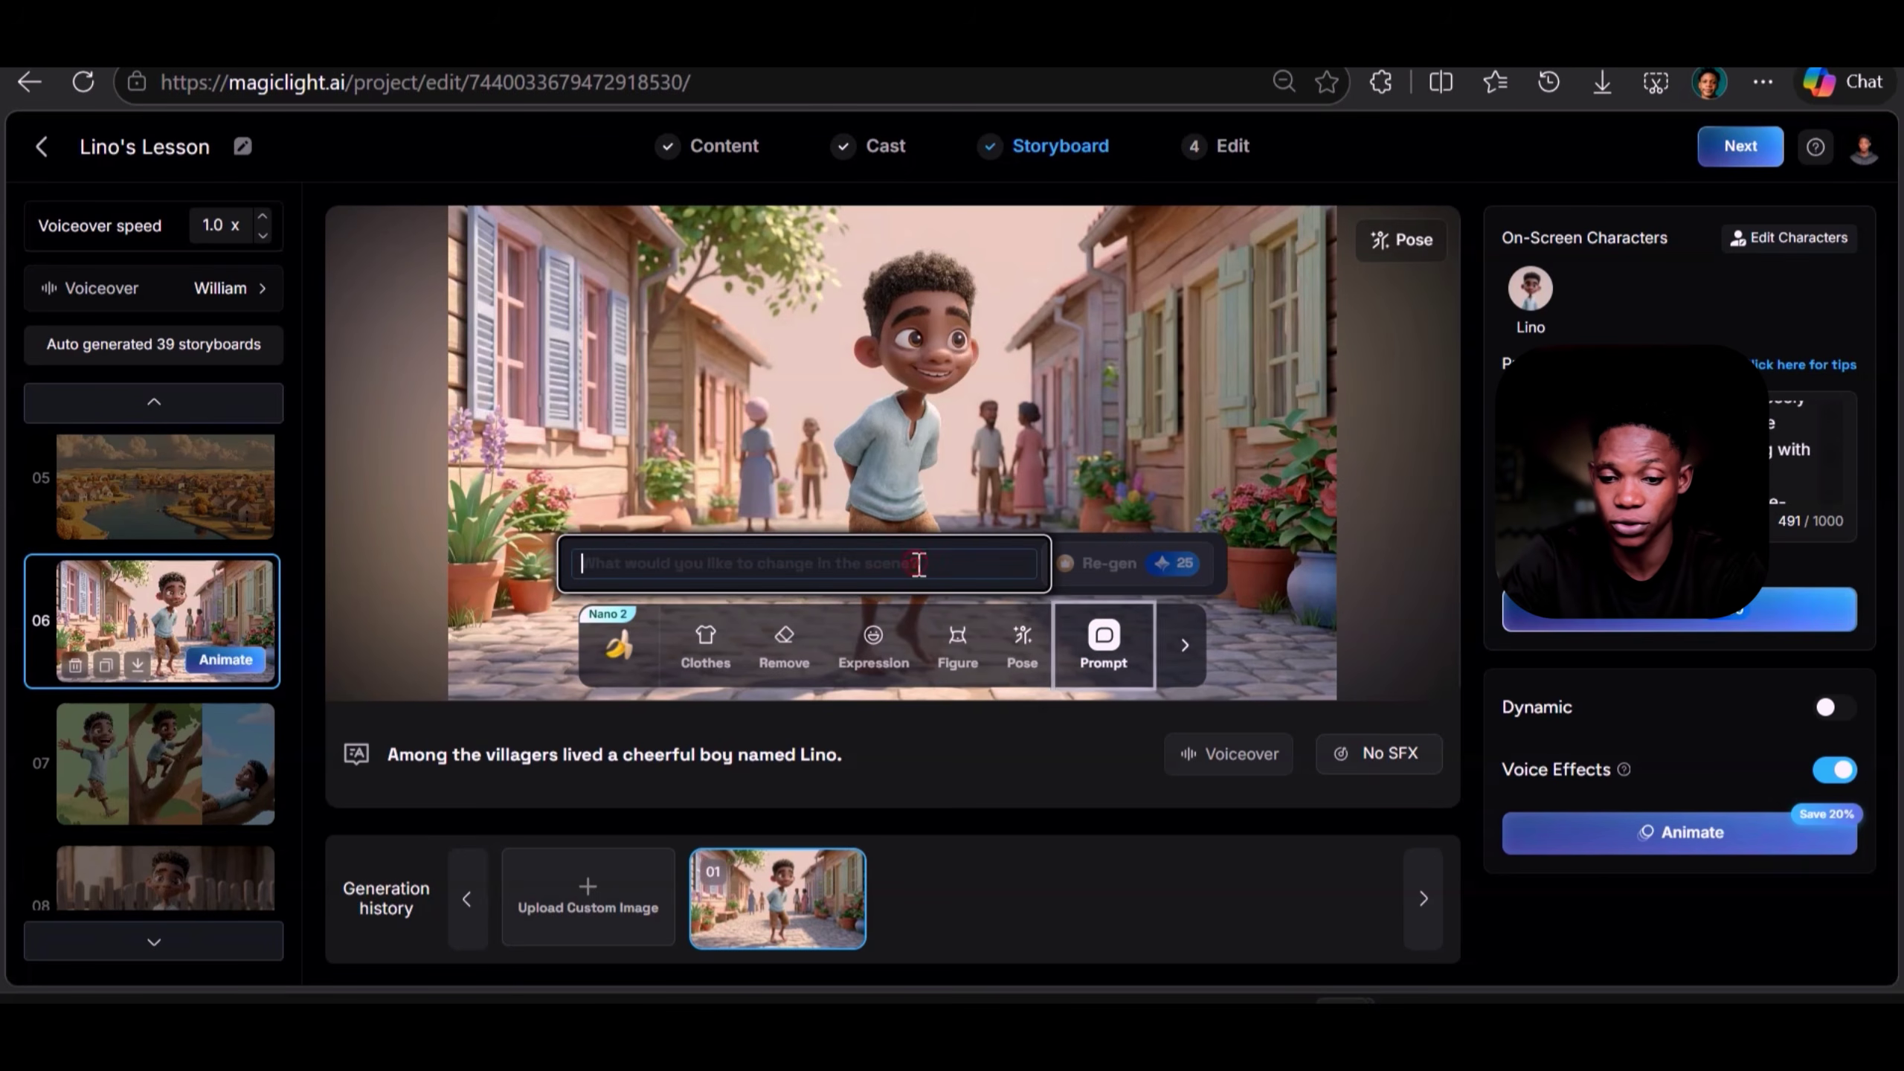
pyautogui.click(1180, 644)
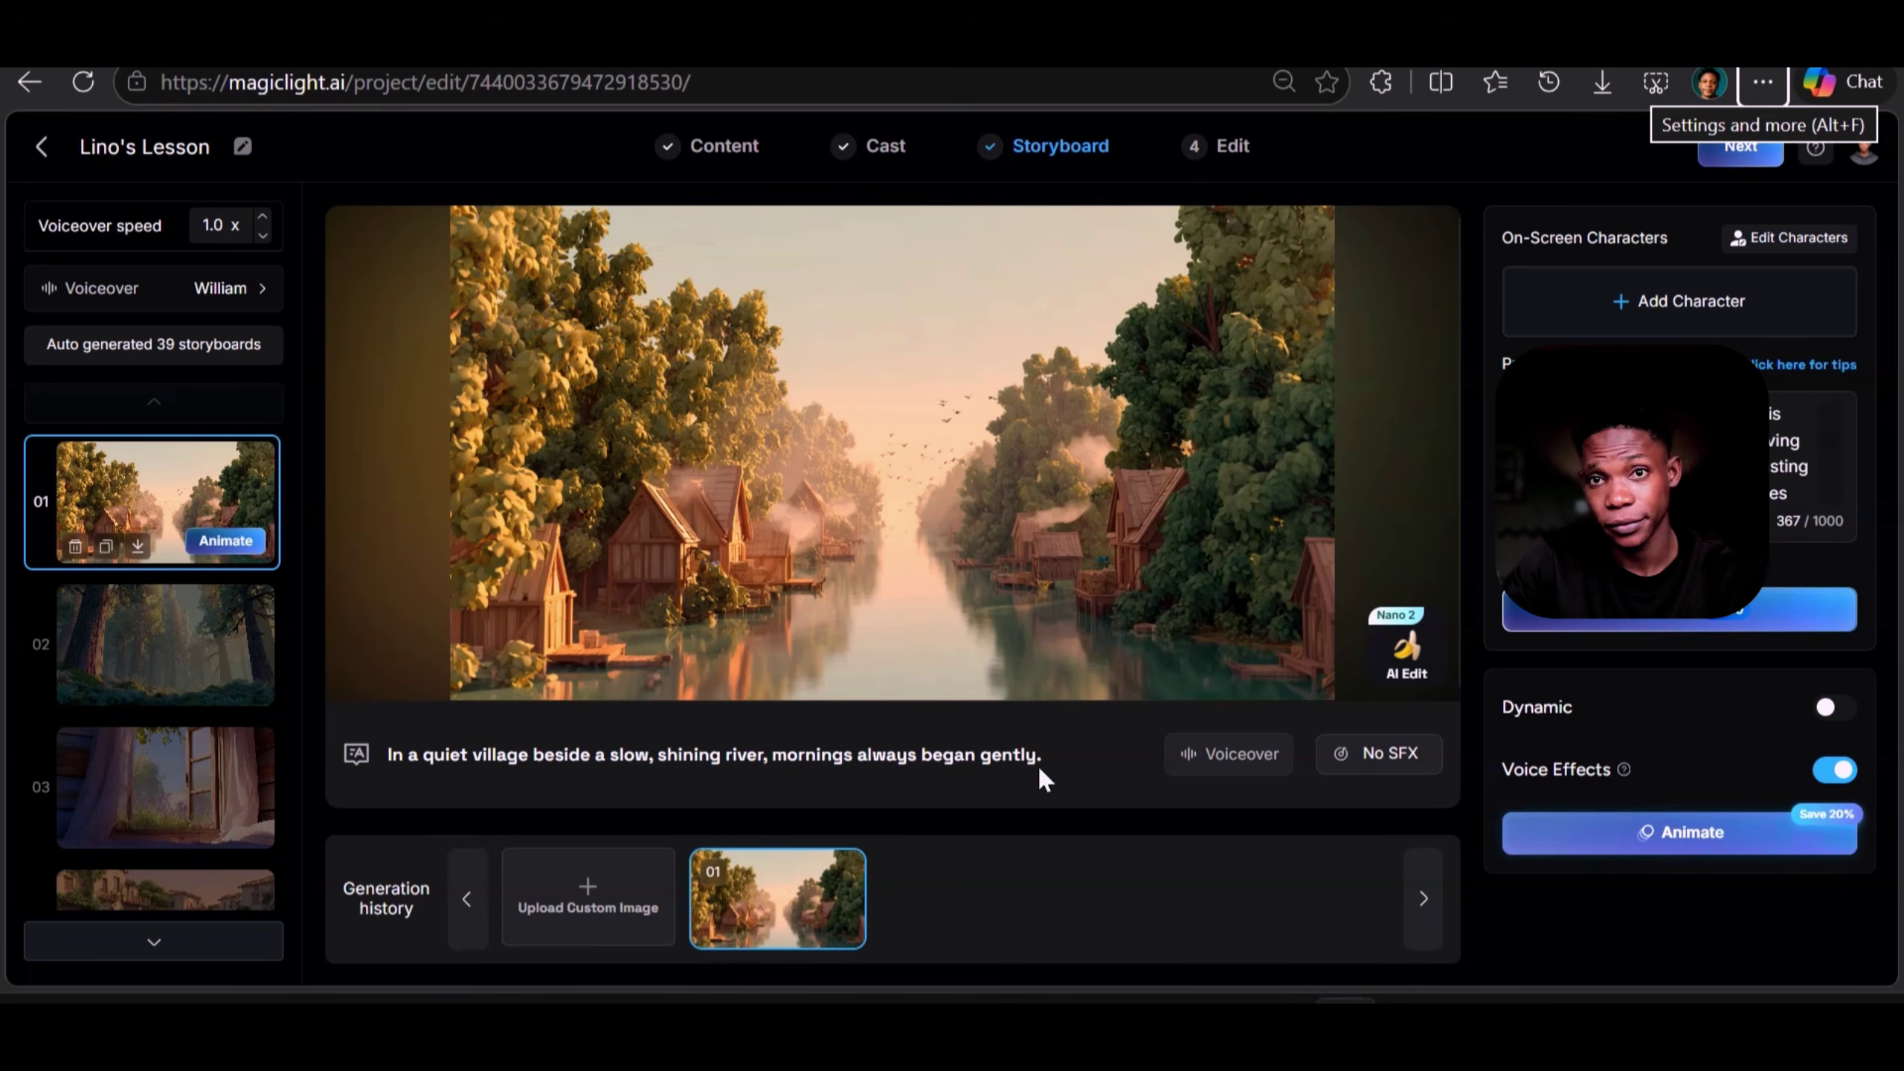
# - Open the animation settings for shot 1 and browse the available animation models with their credit costs
pyautogui.click(233, 545)
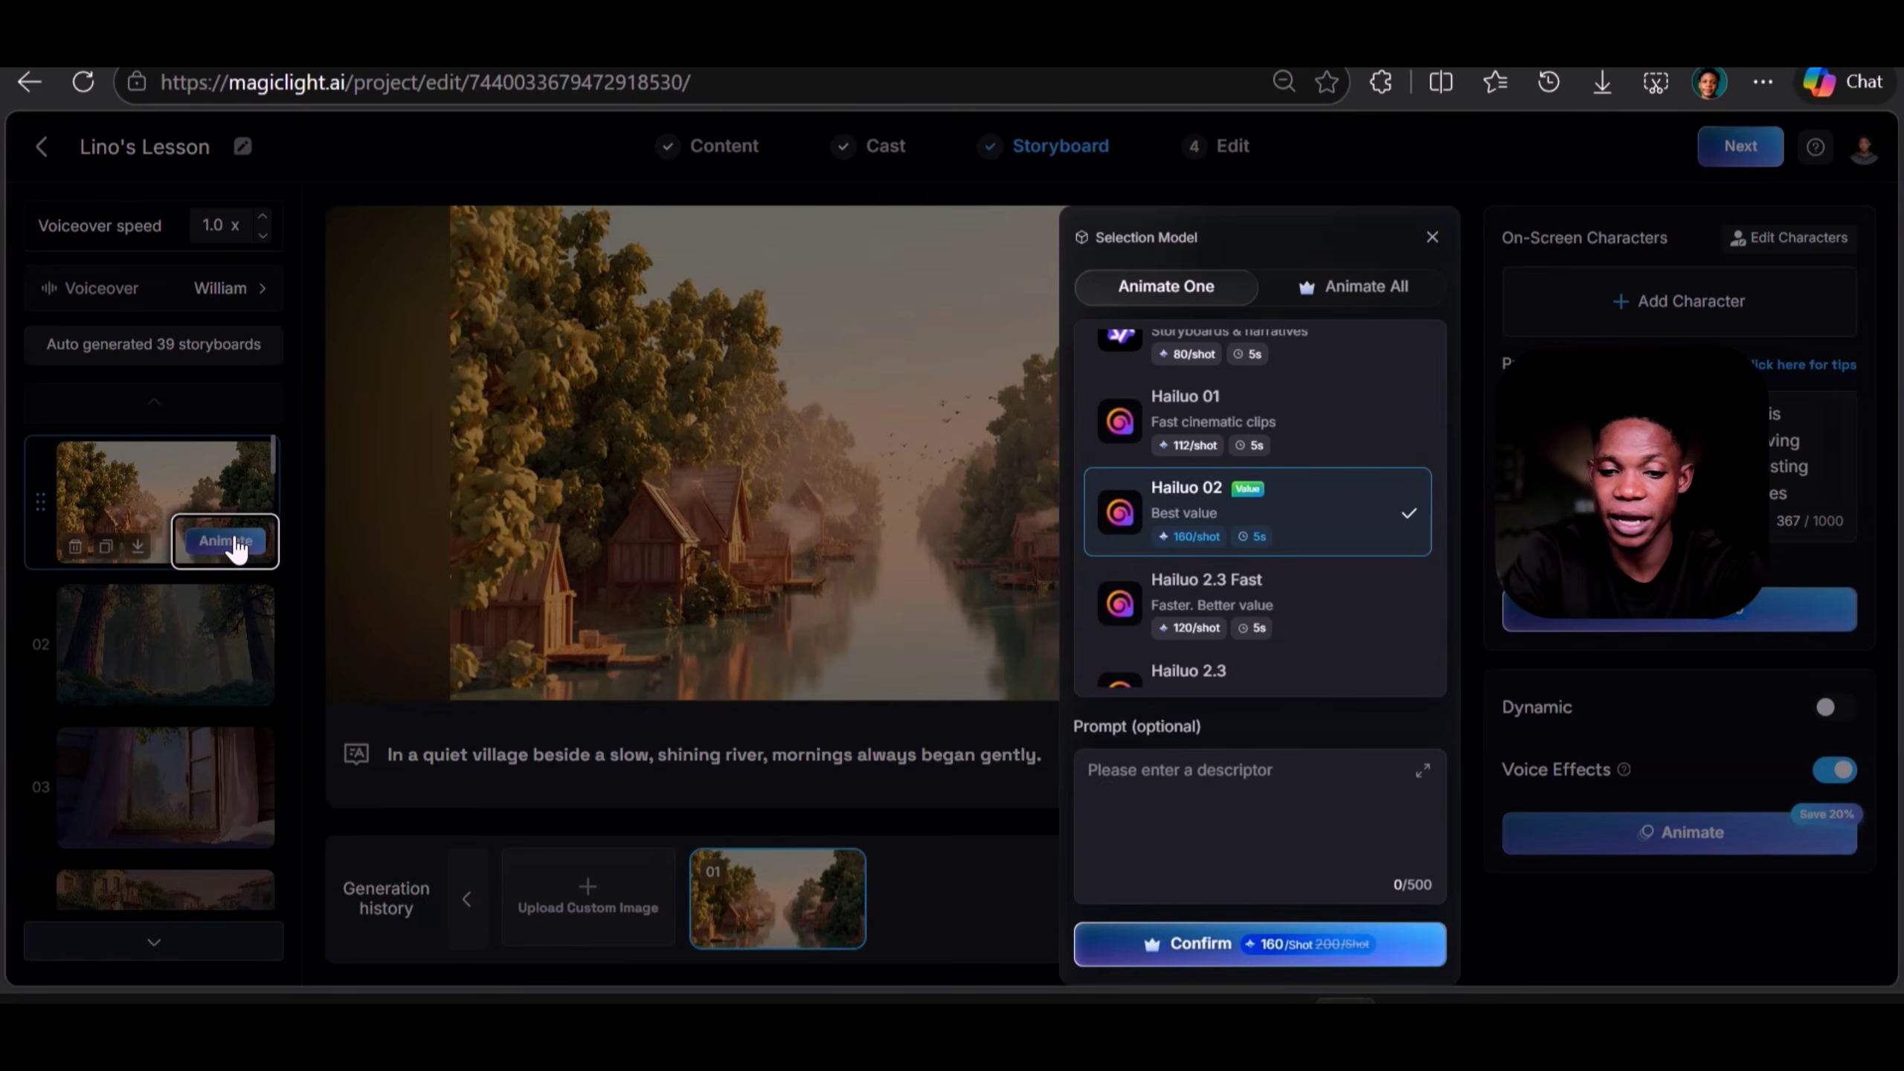
pyautogui.scroll(-10, 1200, 566)
pyautogui.scroll(10, 1196, 570)
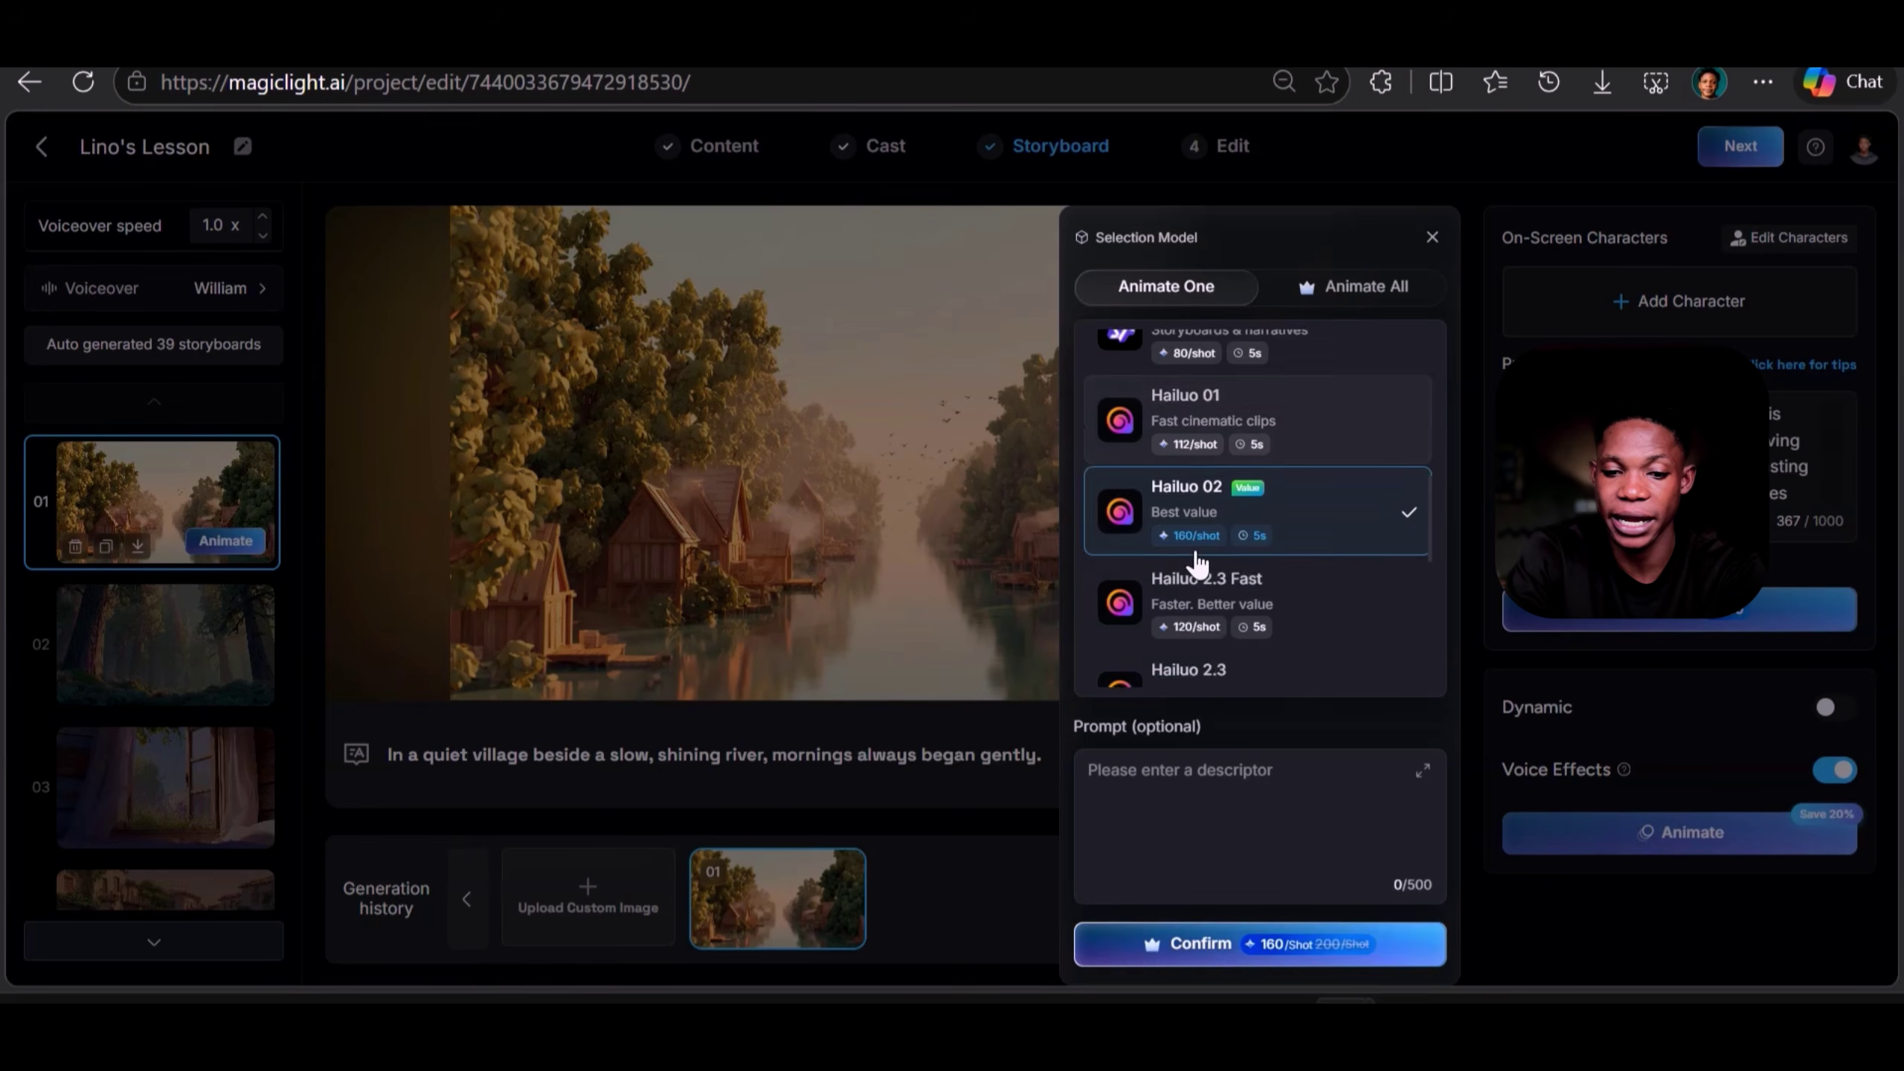
pyautogui.scroll(-4, 1193, 622)
pyautogui.scroll(4, 1194, 623)
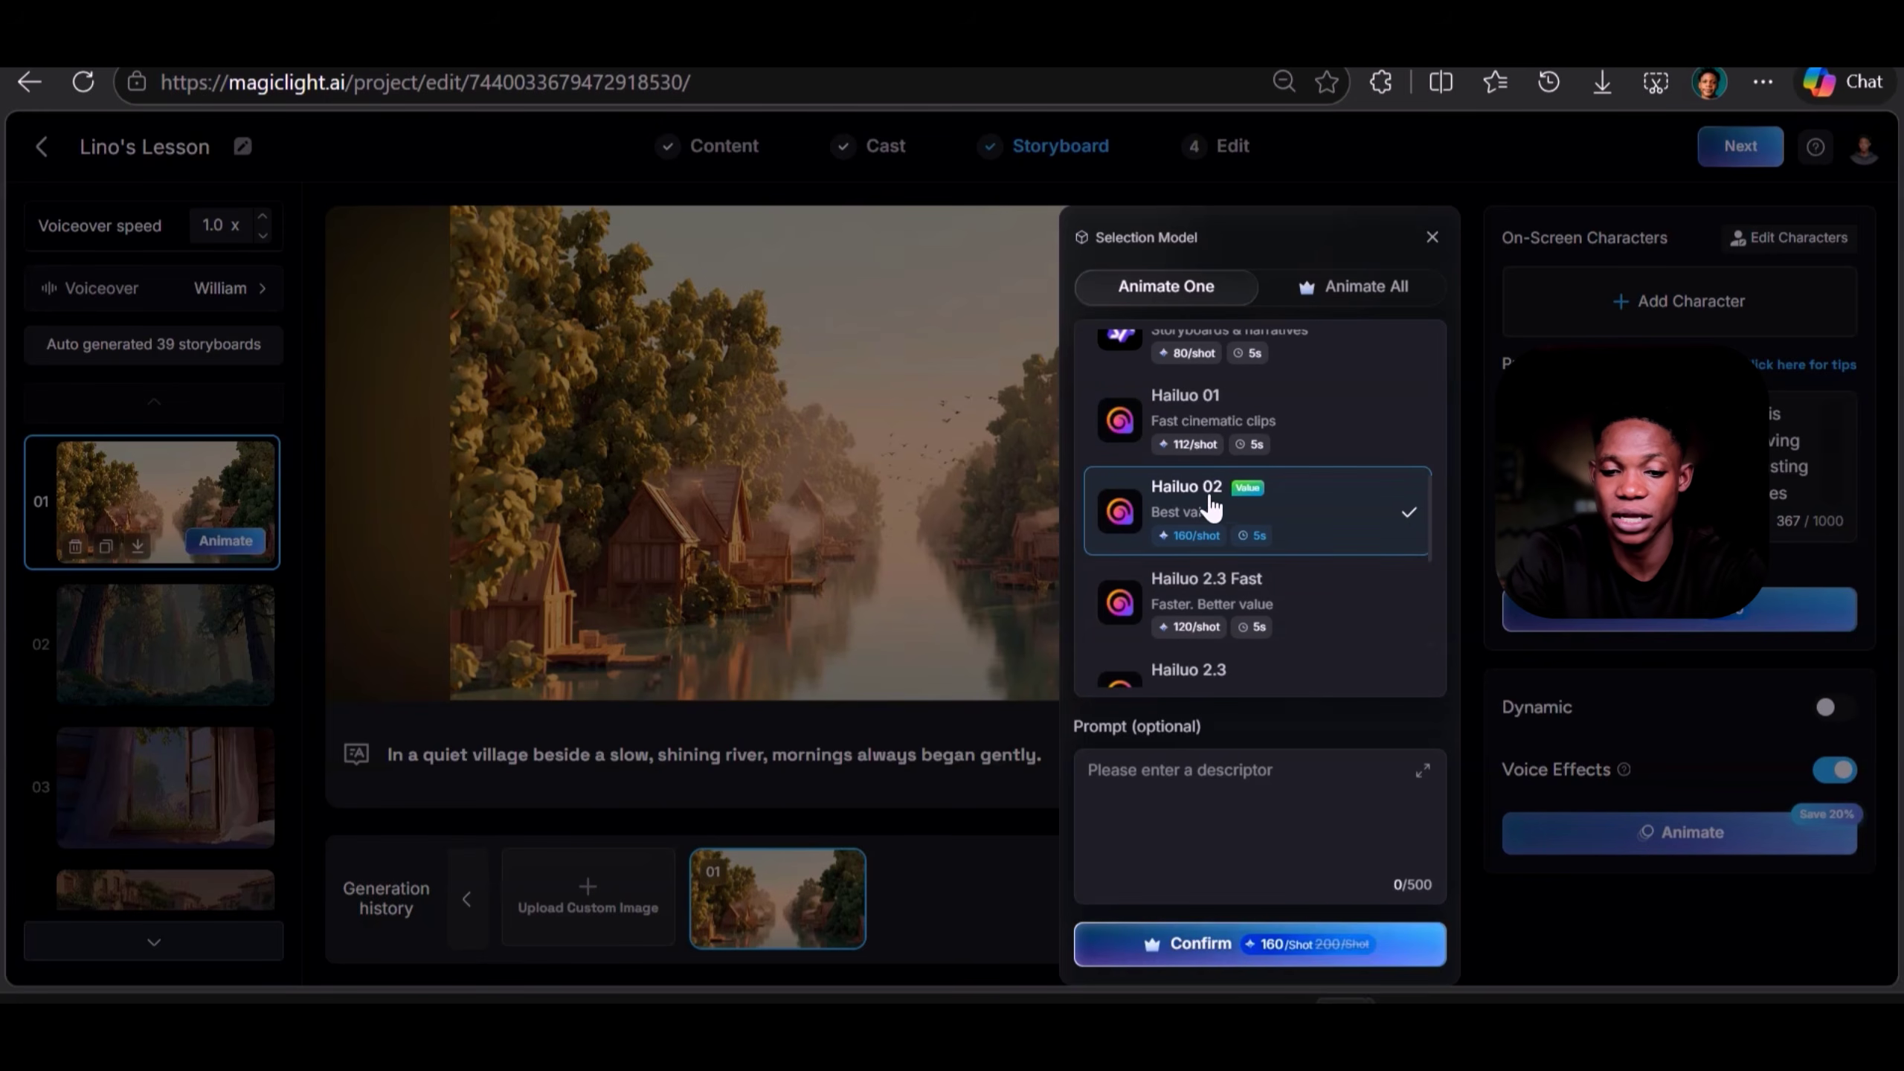
pyautogui.scroll(-6, 1191, 481)
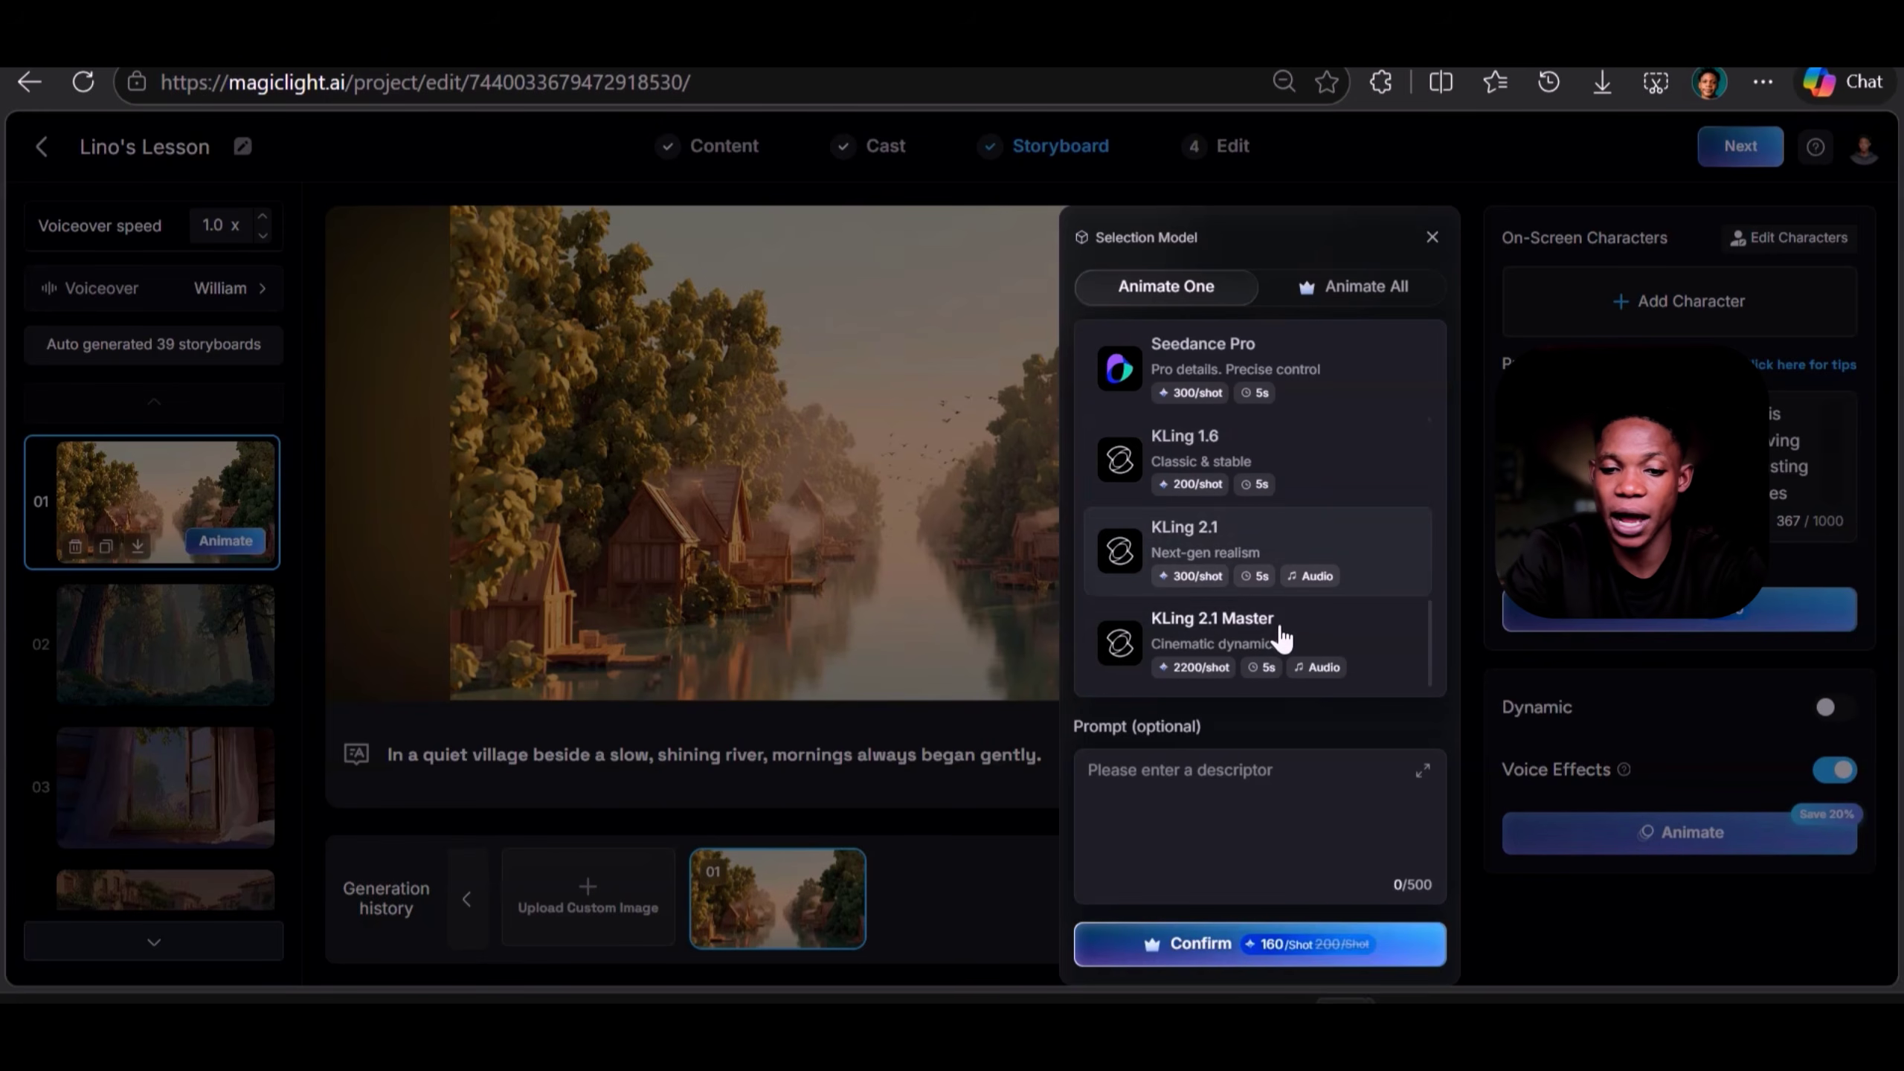
pyautogui.scroll(2, 1278, 637)
pyautogui.scroll(3, 1278, 638)
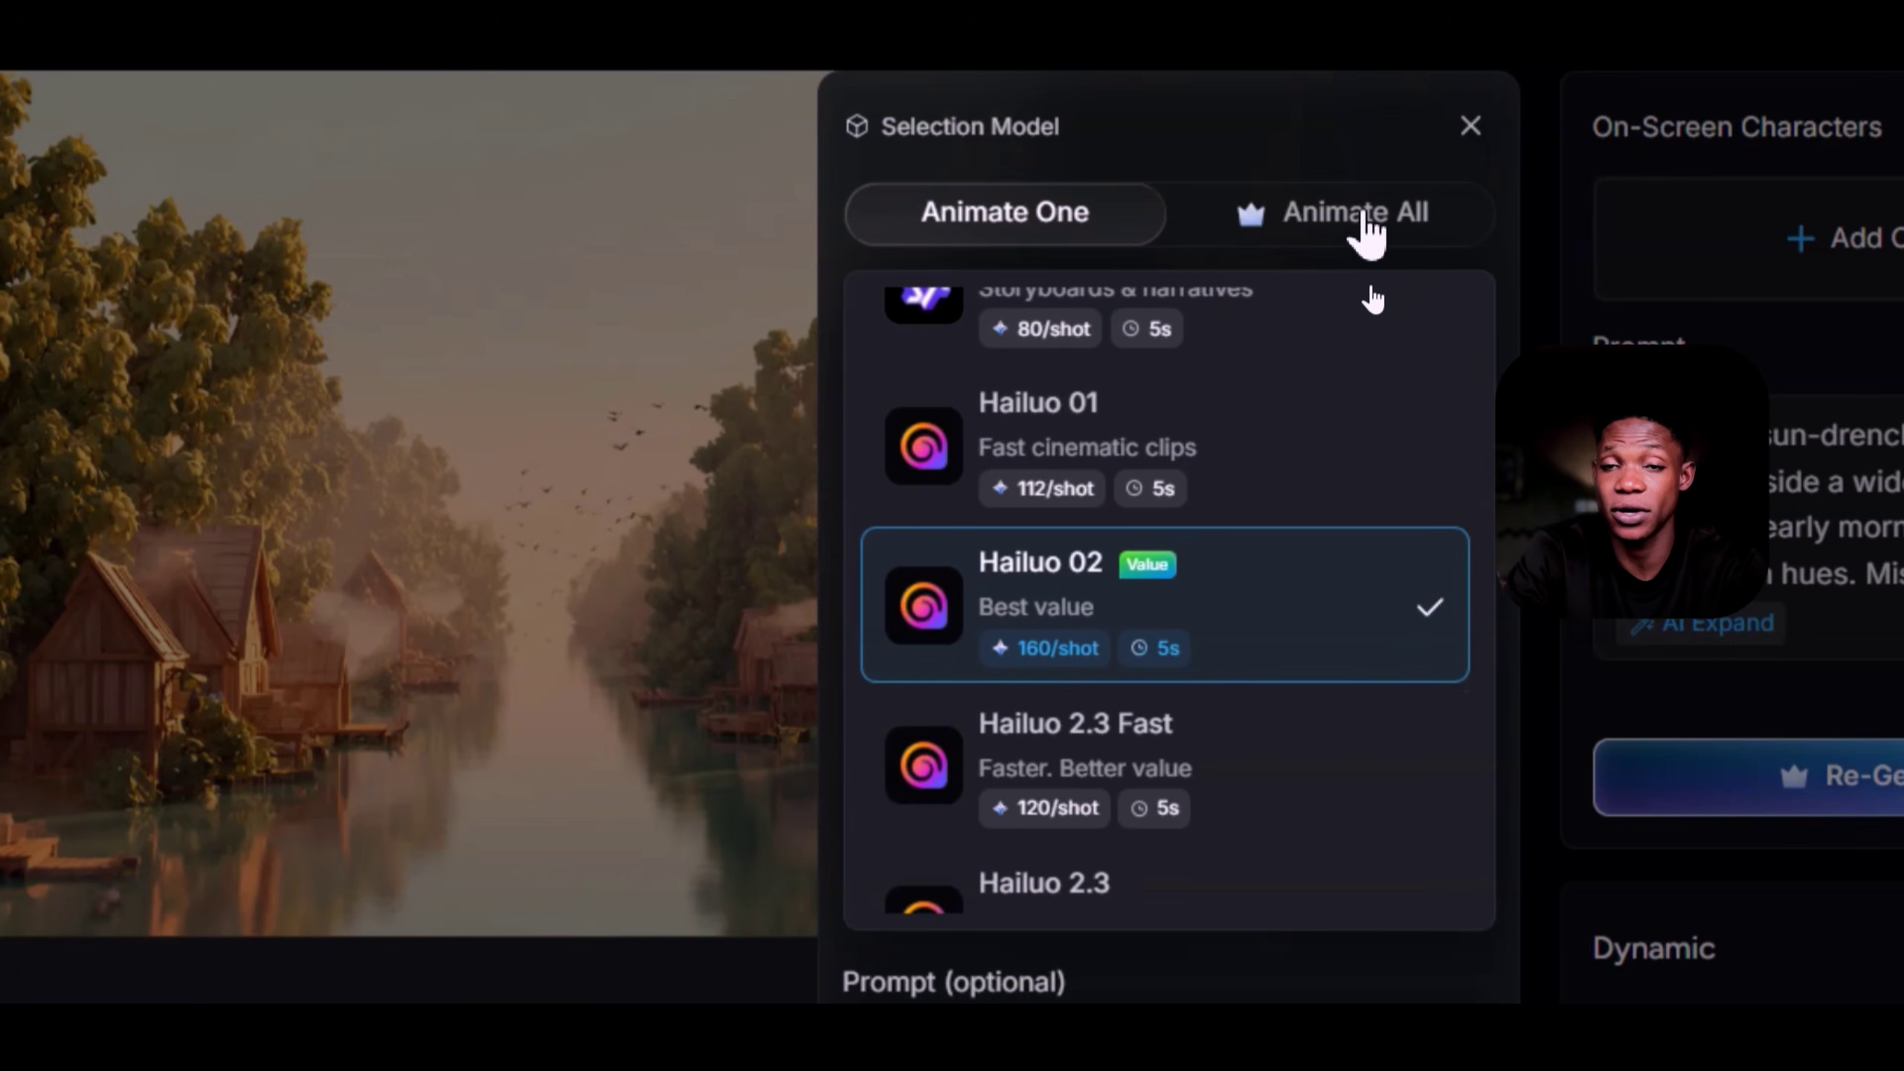
# - Animate all 39 storyboard images with the Hailuo 02 model and accept the credit cost
pyautogui.click(1363, 218)
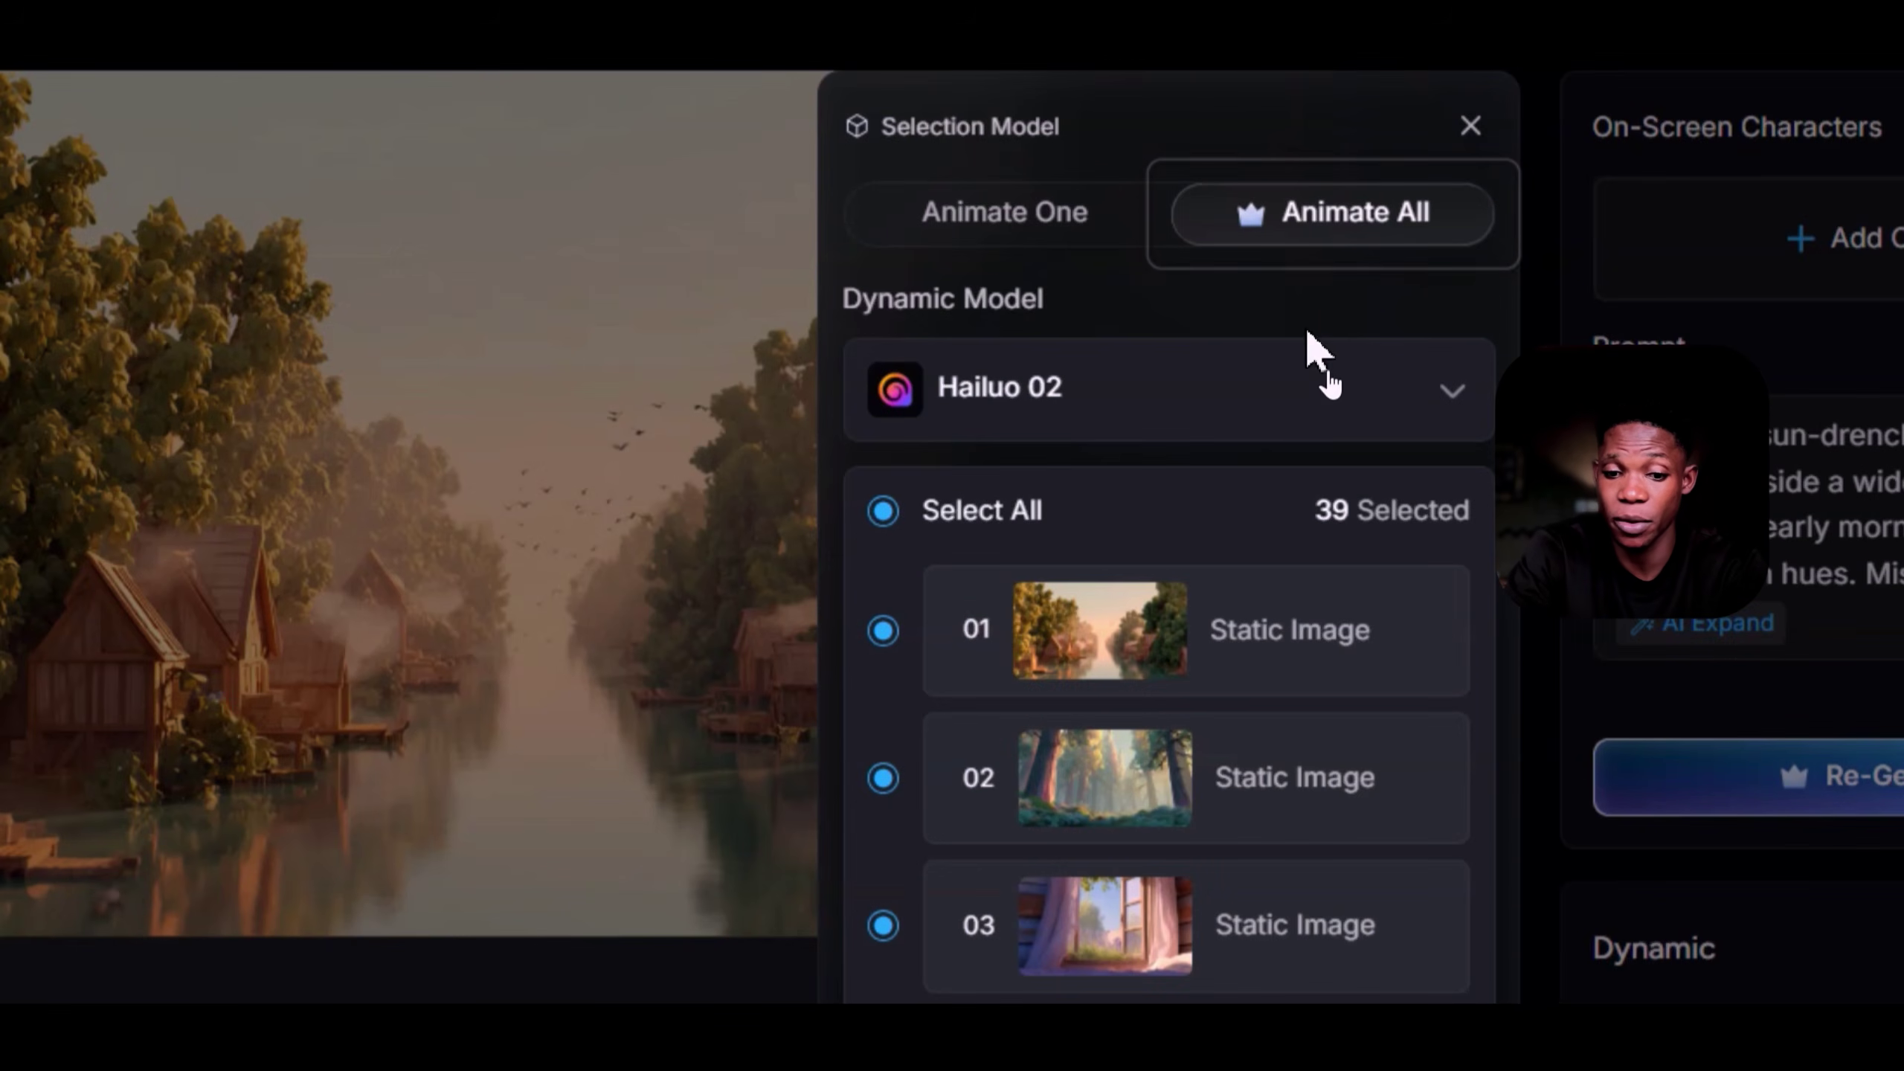
pyautogui.click(1222, 441)
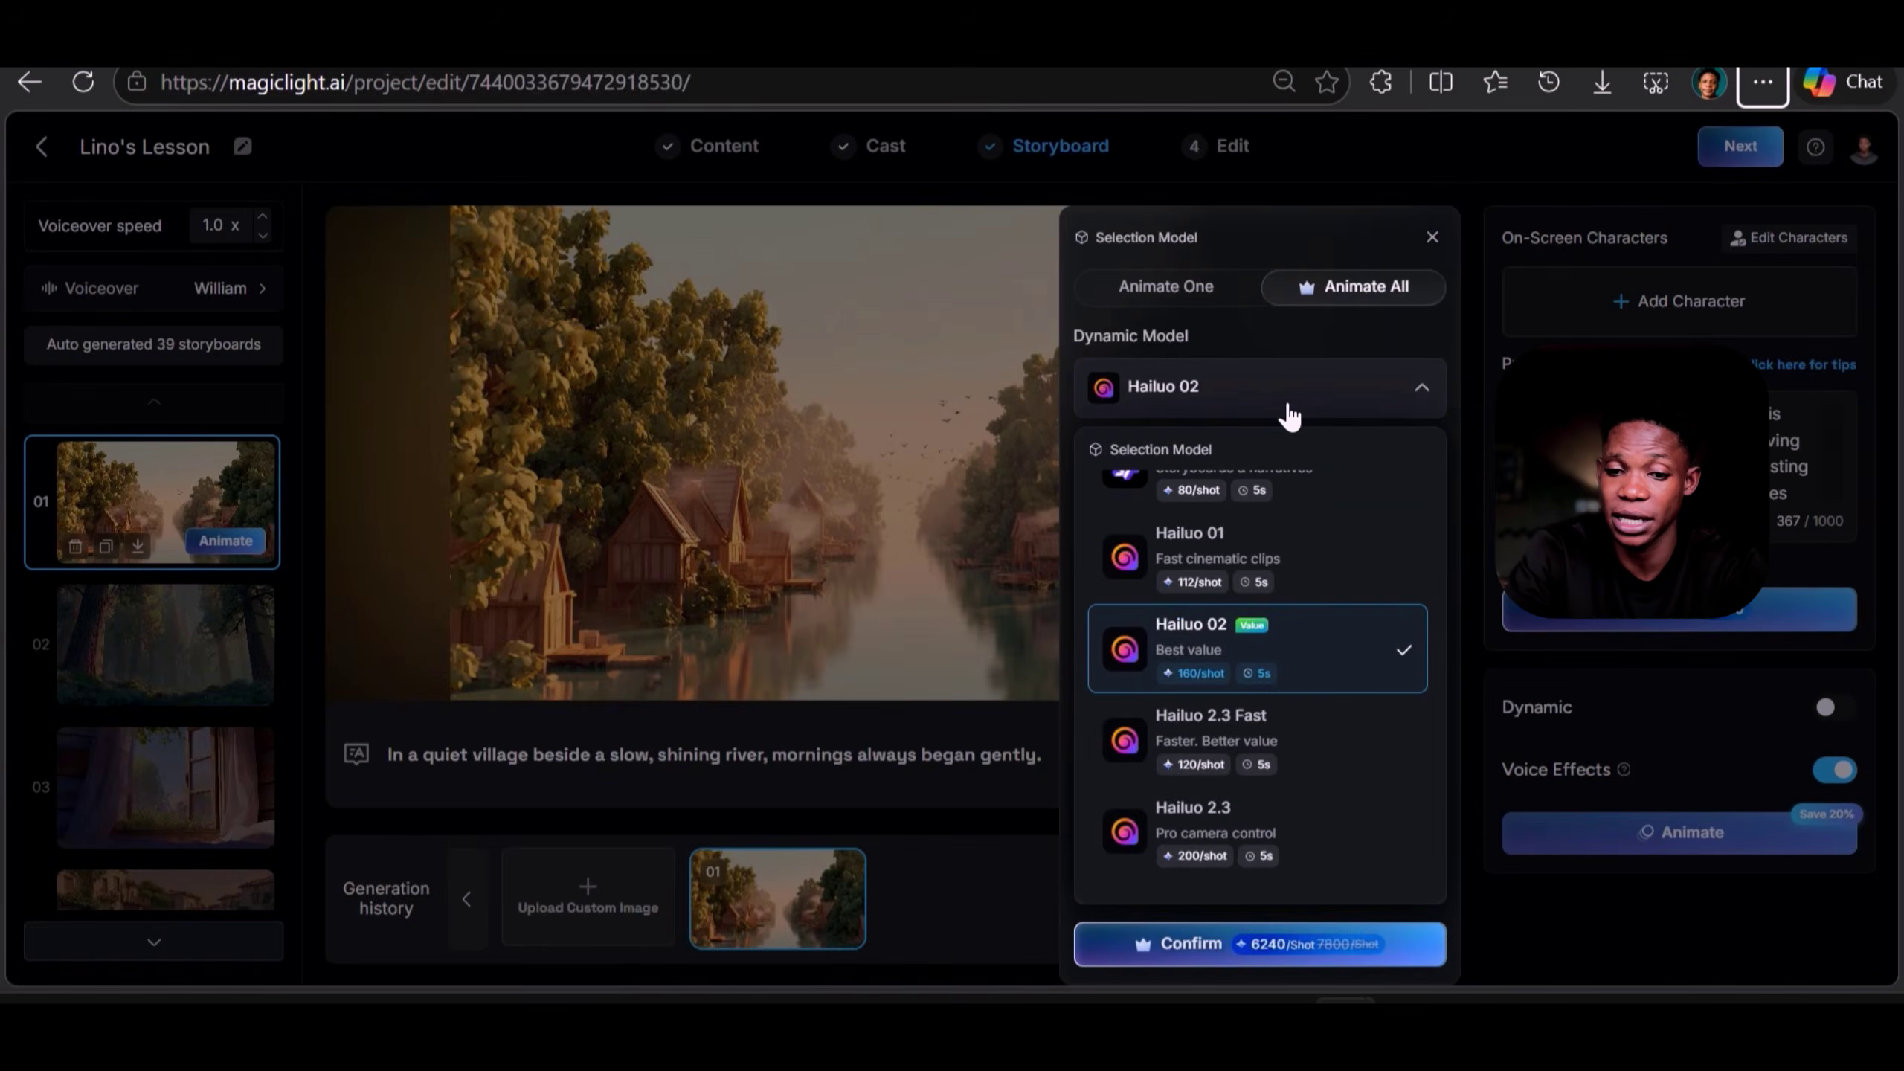
pyautogui.scroll(-2, 1266, 737)
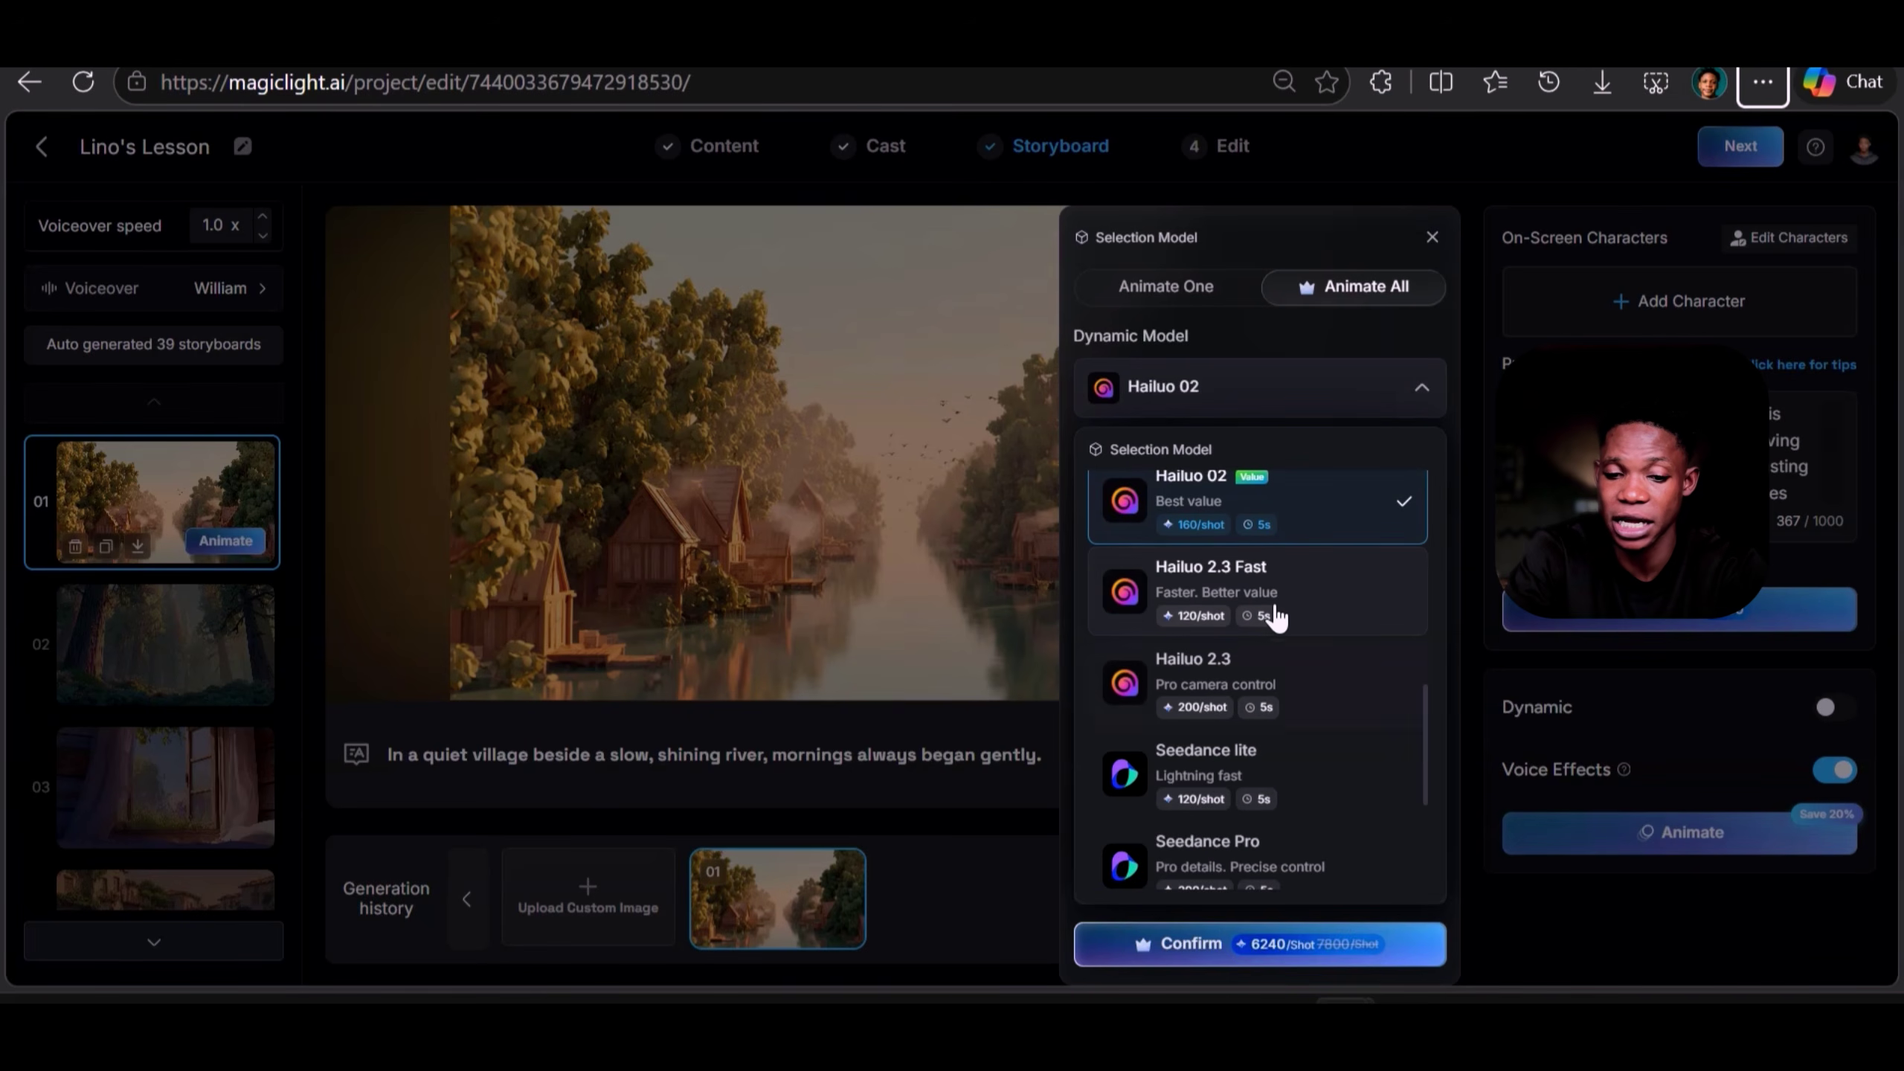
pyautogui.scroll(3, 1276, 617)
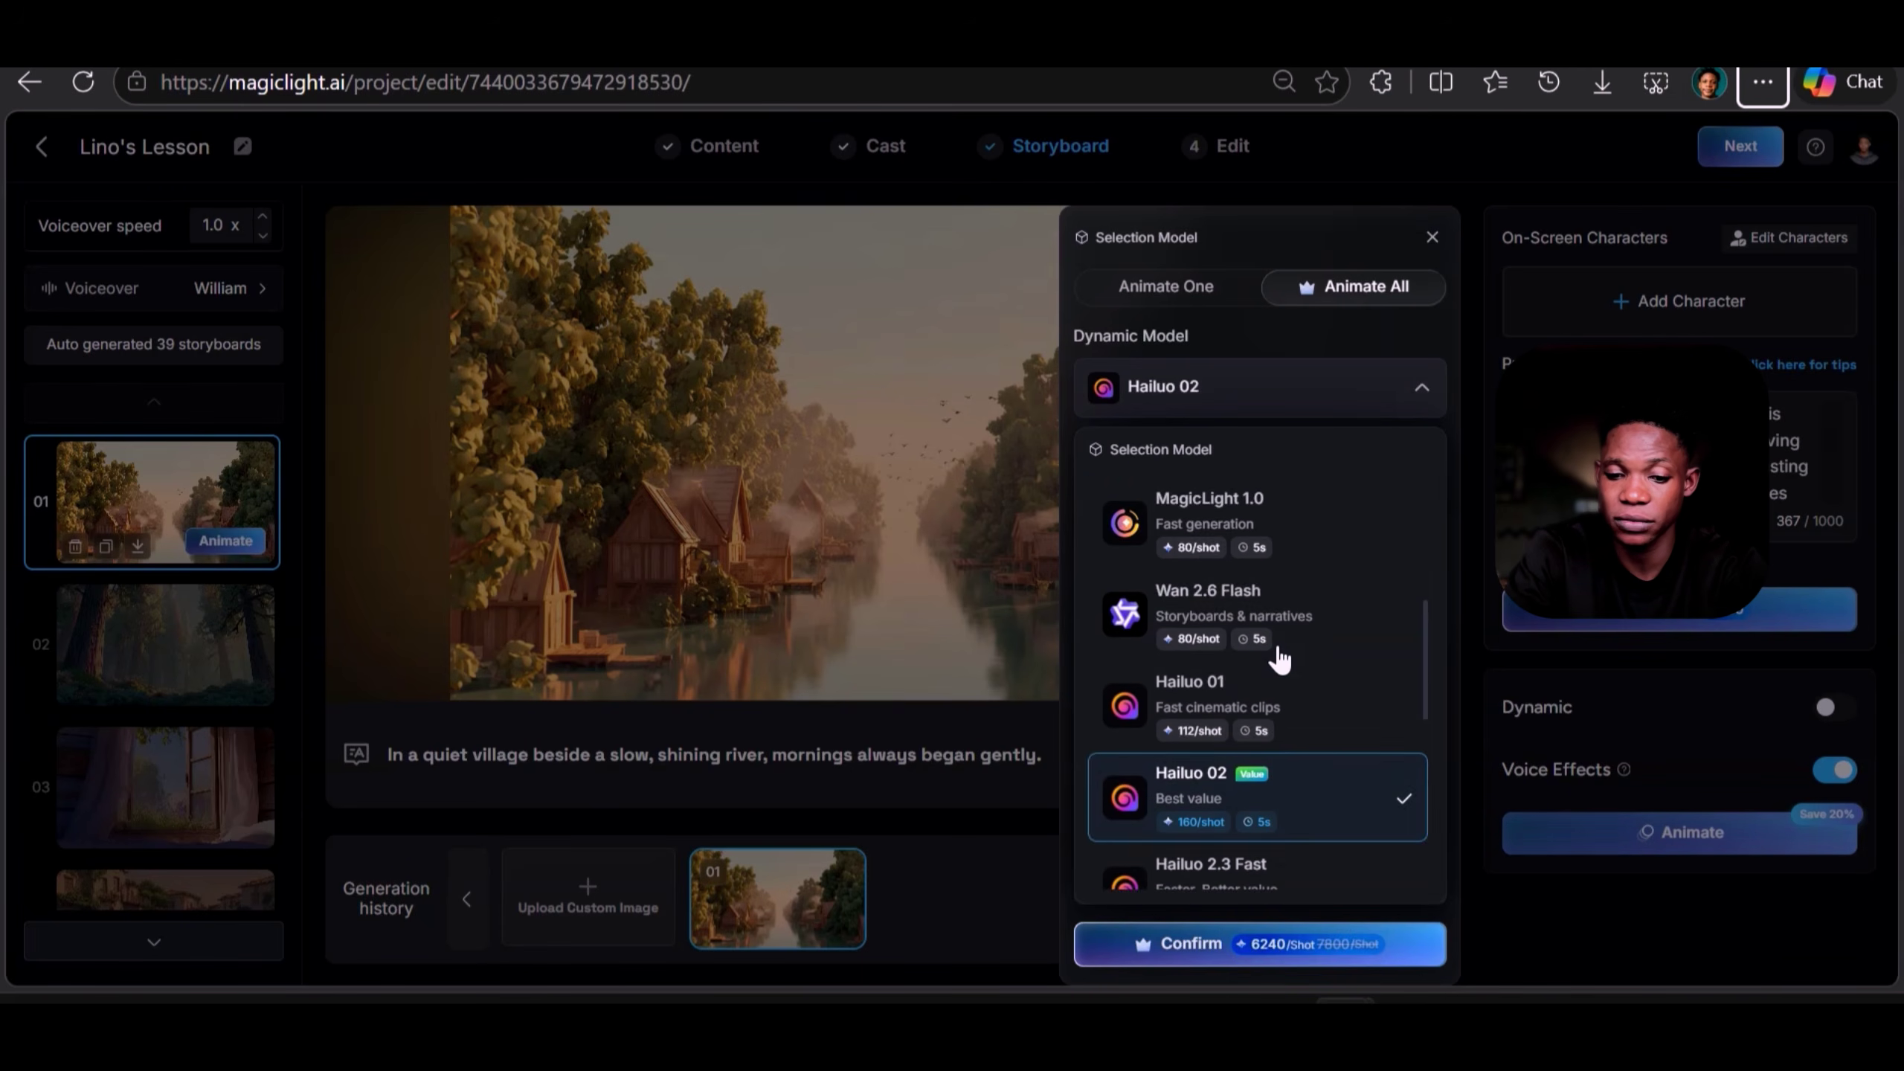
pyautogui.scroll(5, 1280, 658)
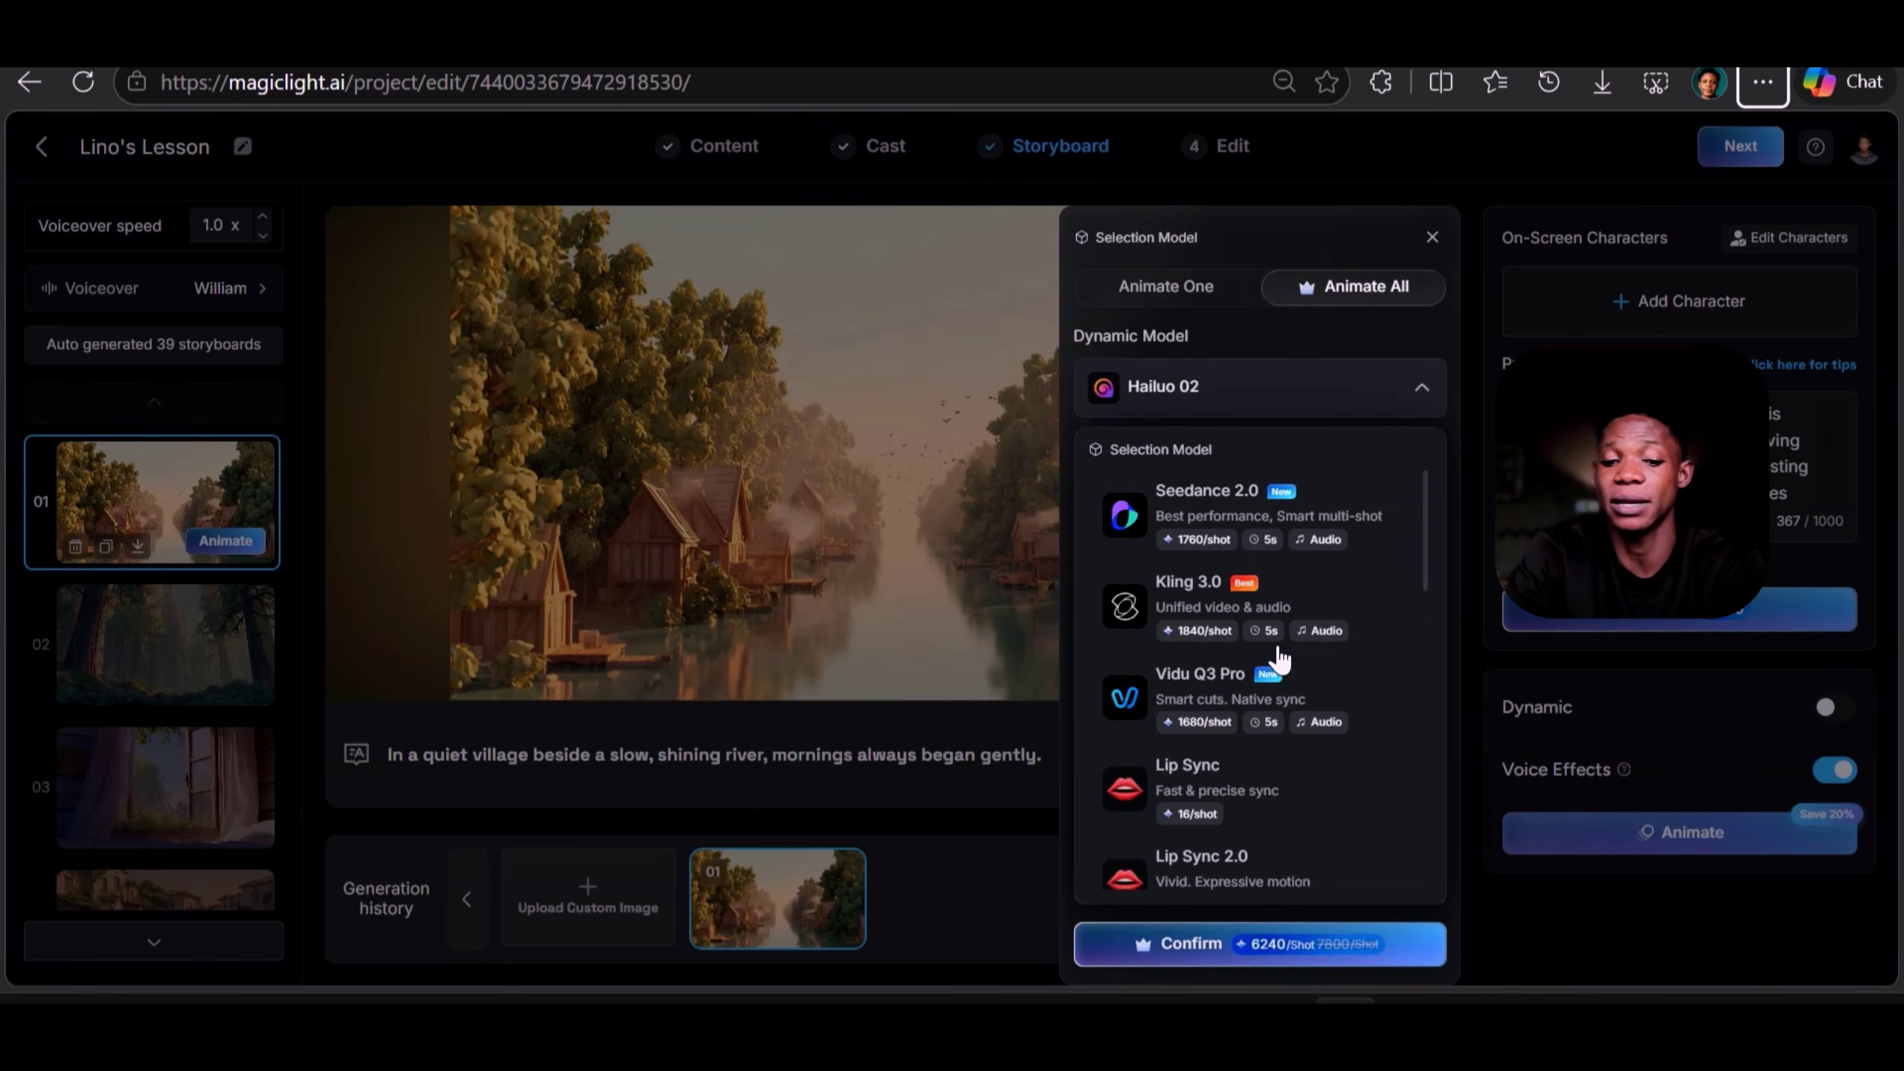
pyautogui.scroll(-5, 1280, 675)
pyautogui.click(1283, 947)
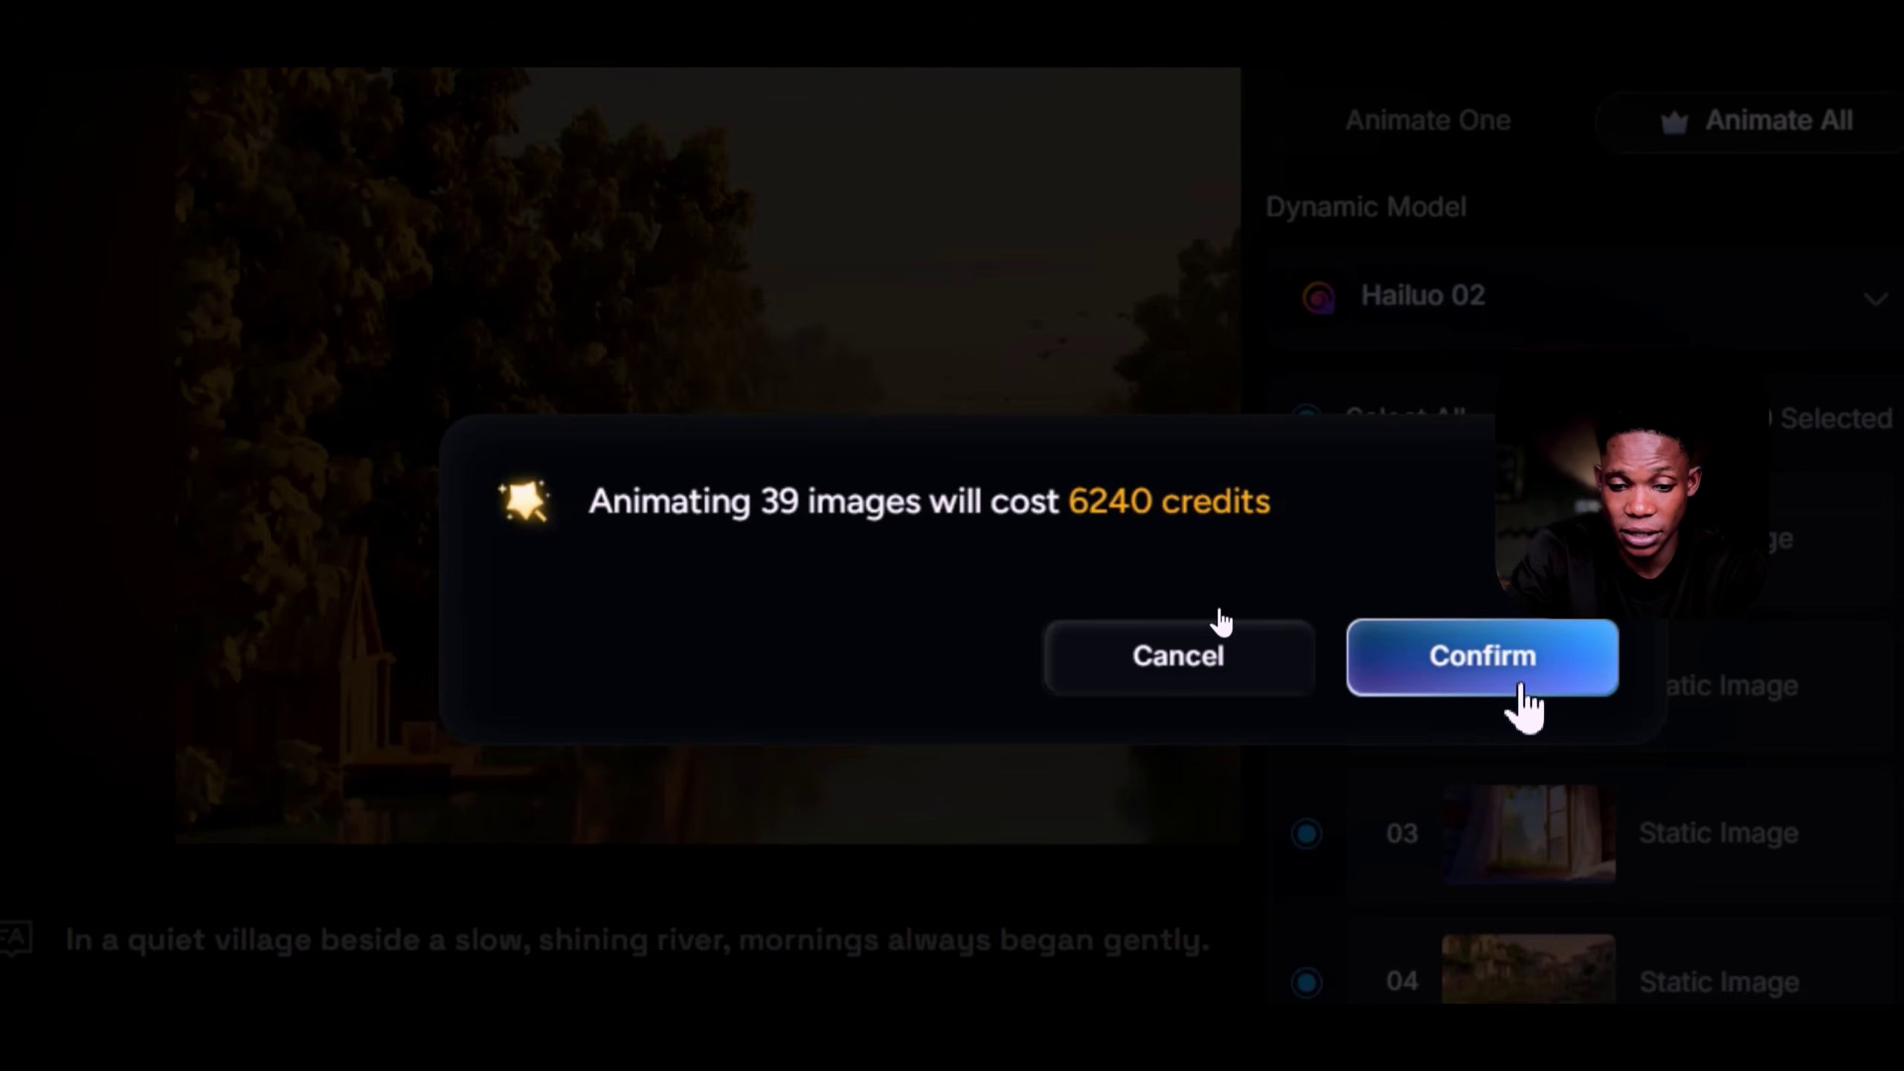
pyautogui.click(1516, 676)
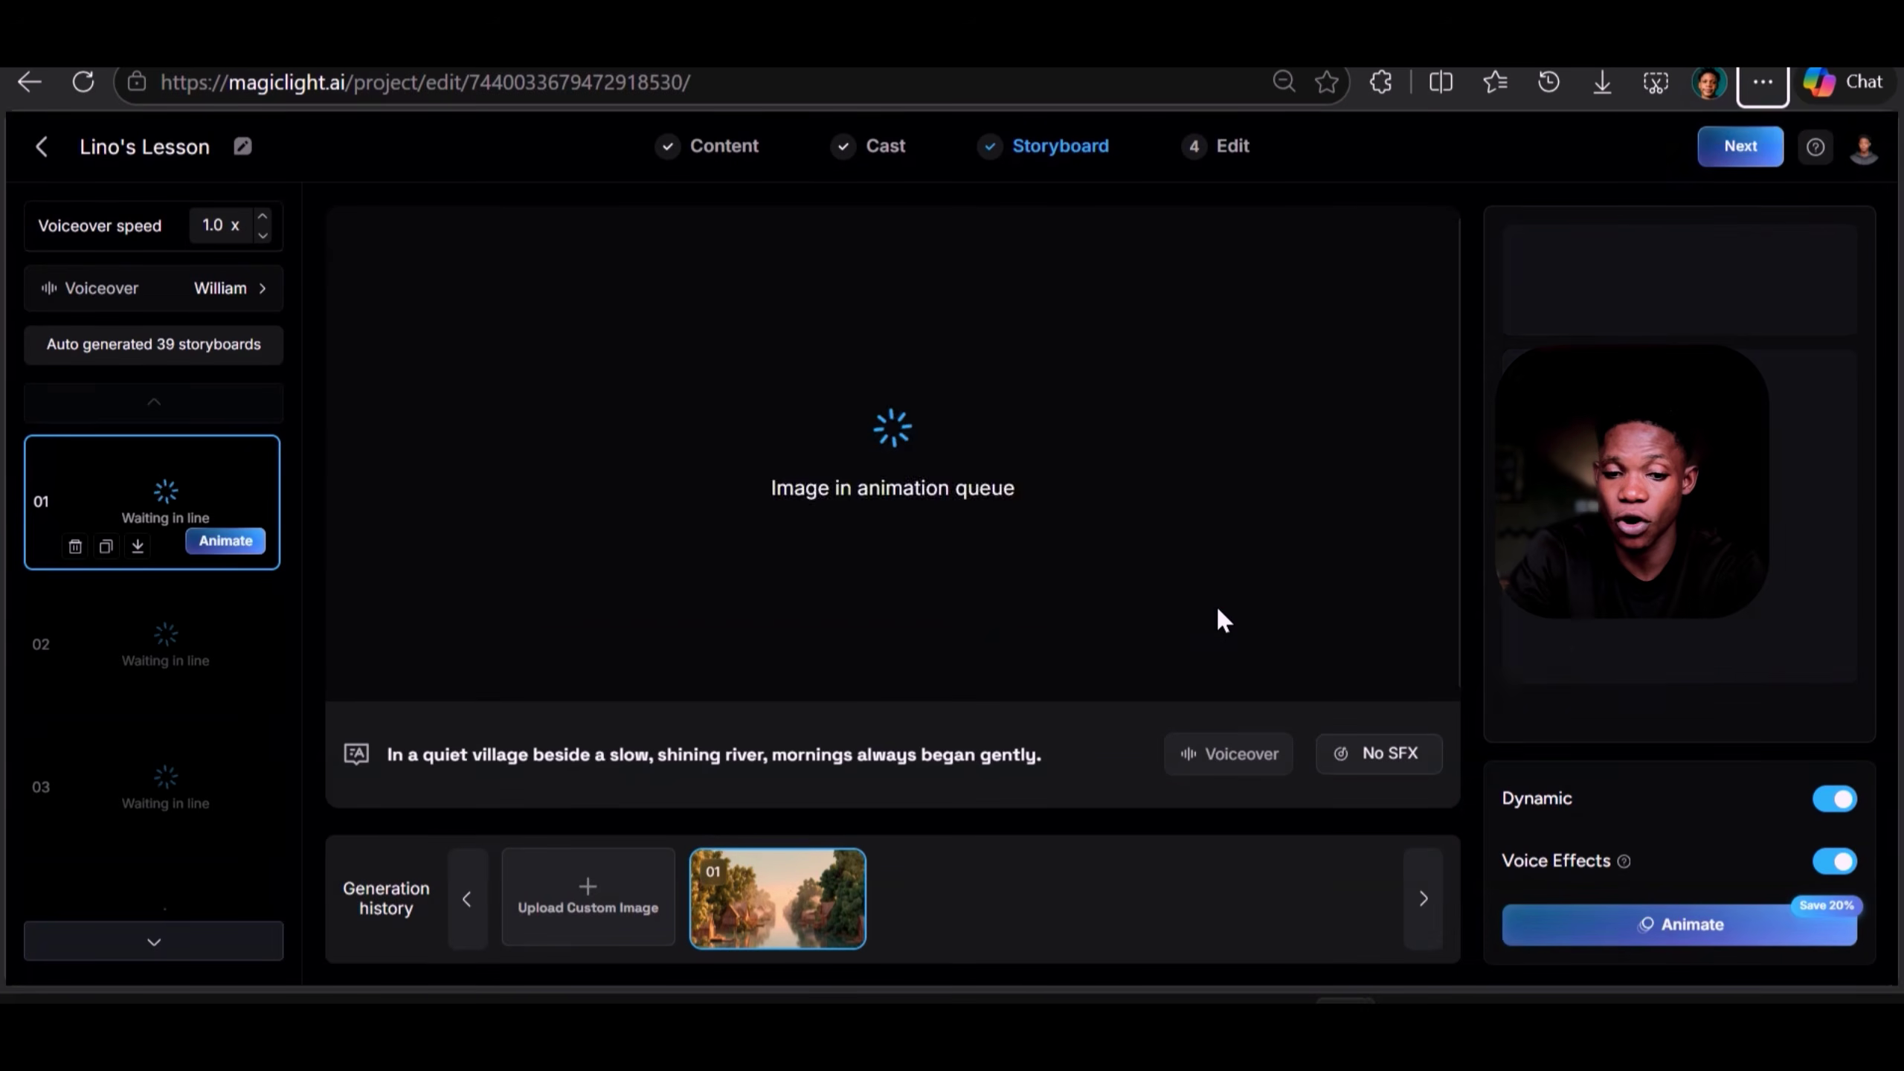
# - Look through the queued storyboard shots and play the finished animation of shot 2
pyautogui.scroll(-15, 131, 676)
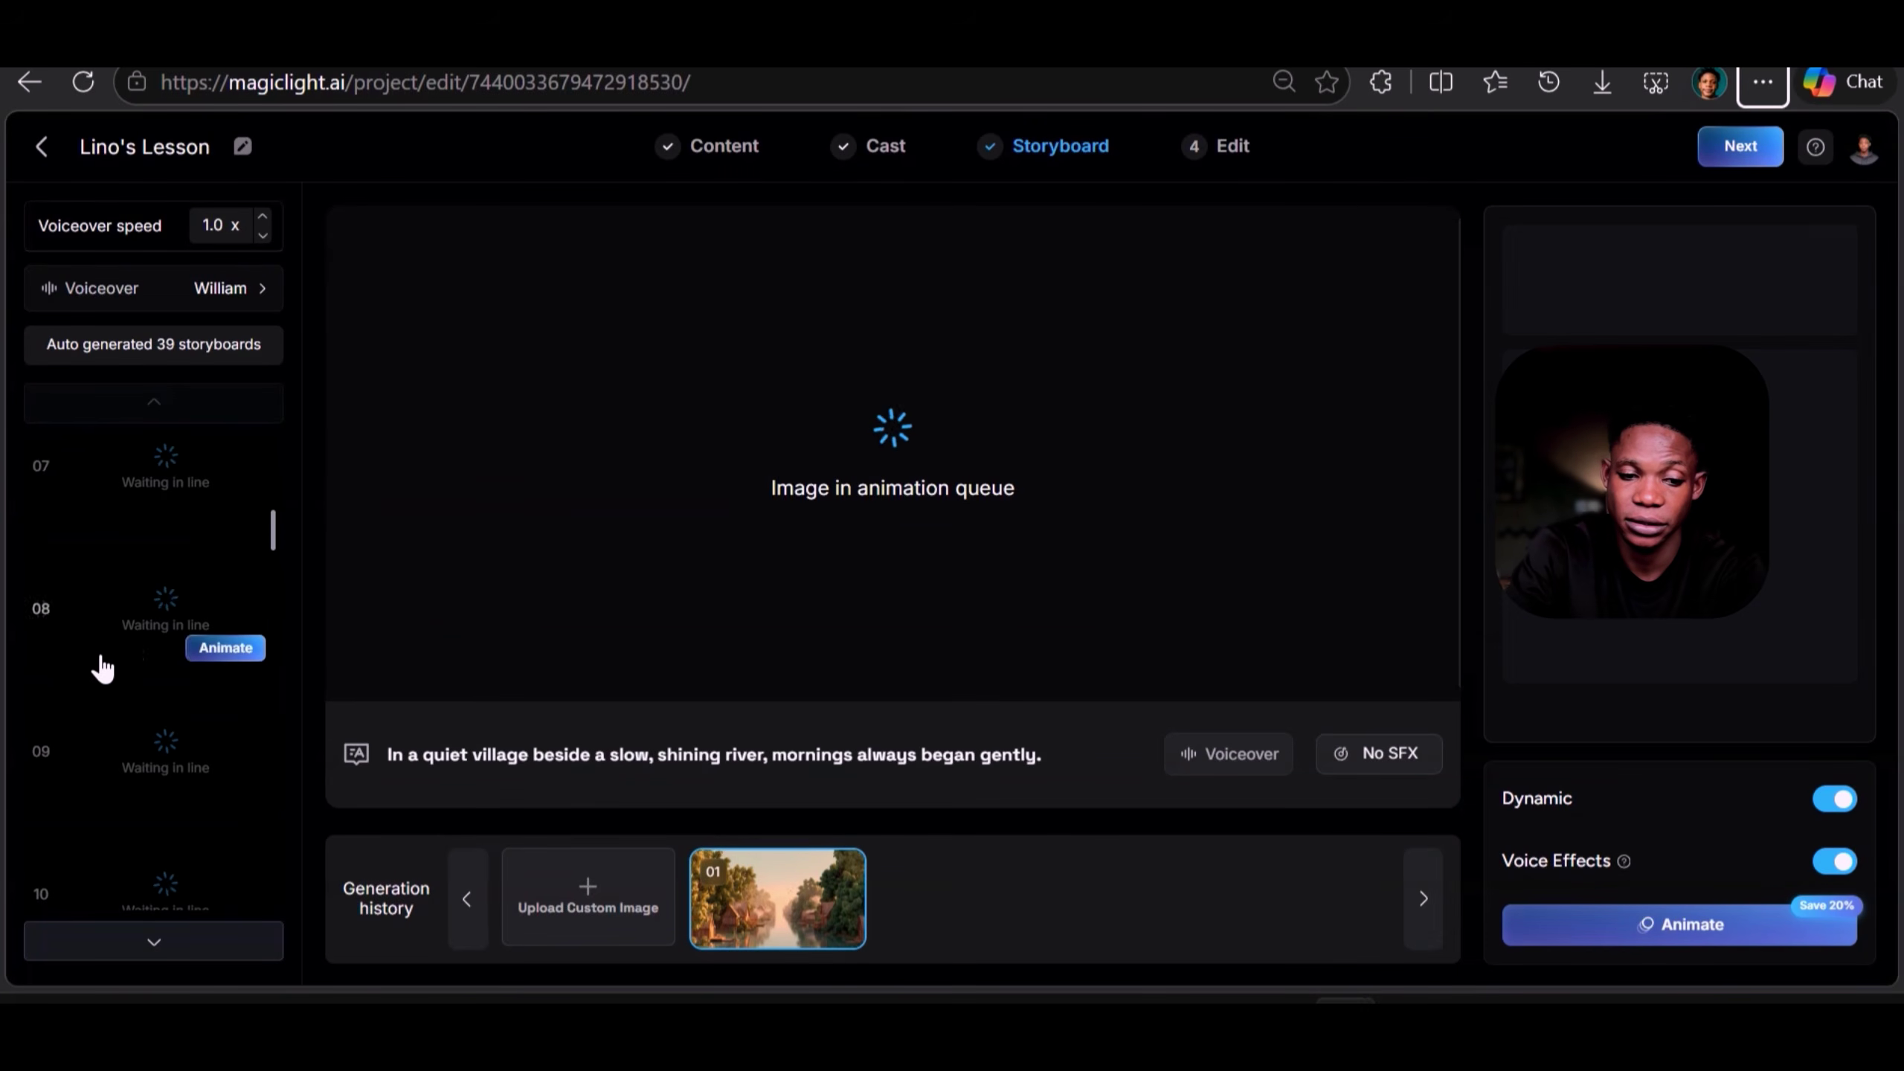
pyautogui.scroll(-10, 128, 679)
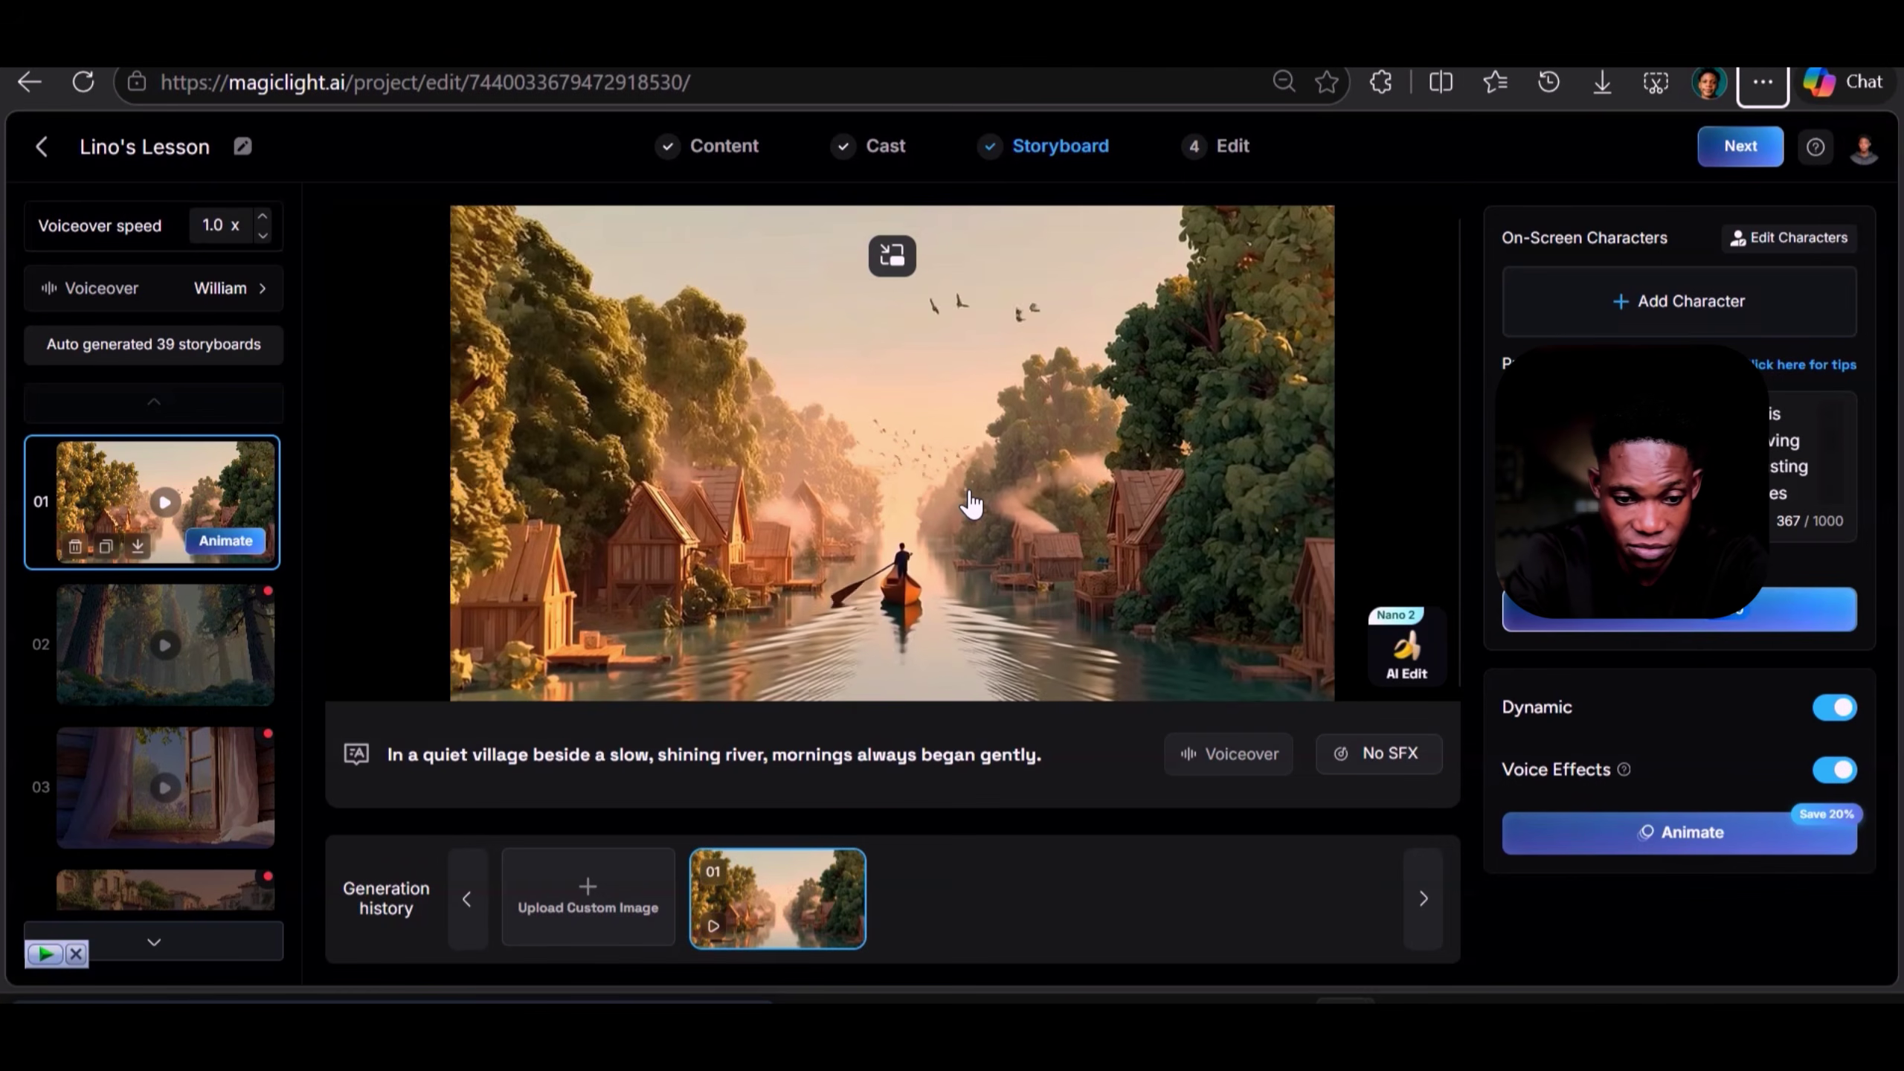
pyautogui.click(194, 651)
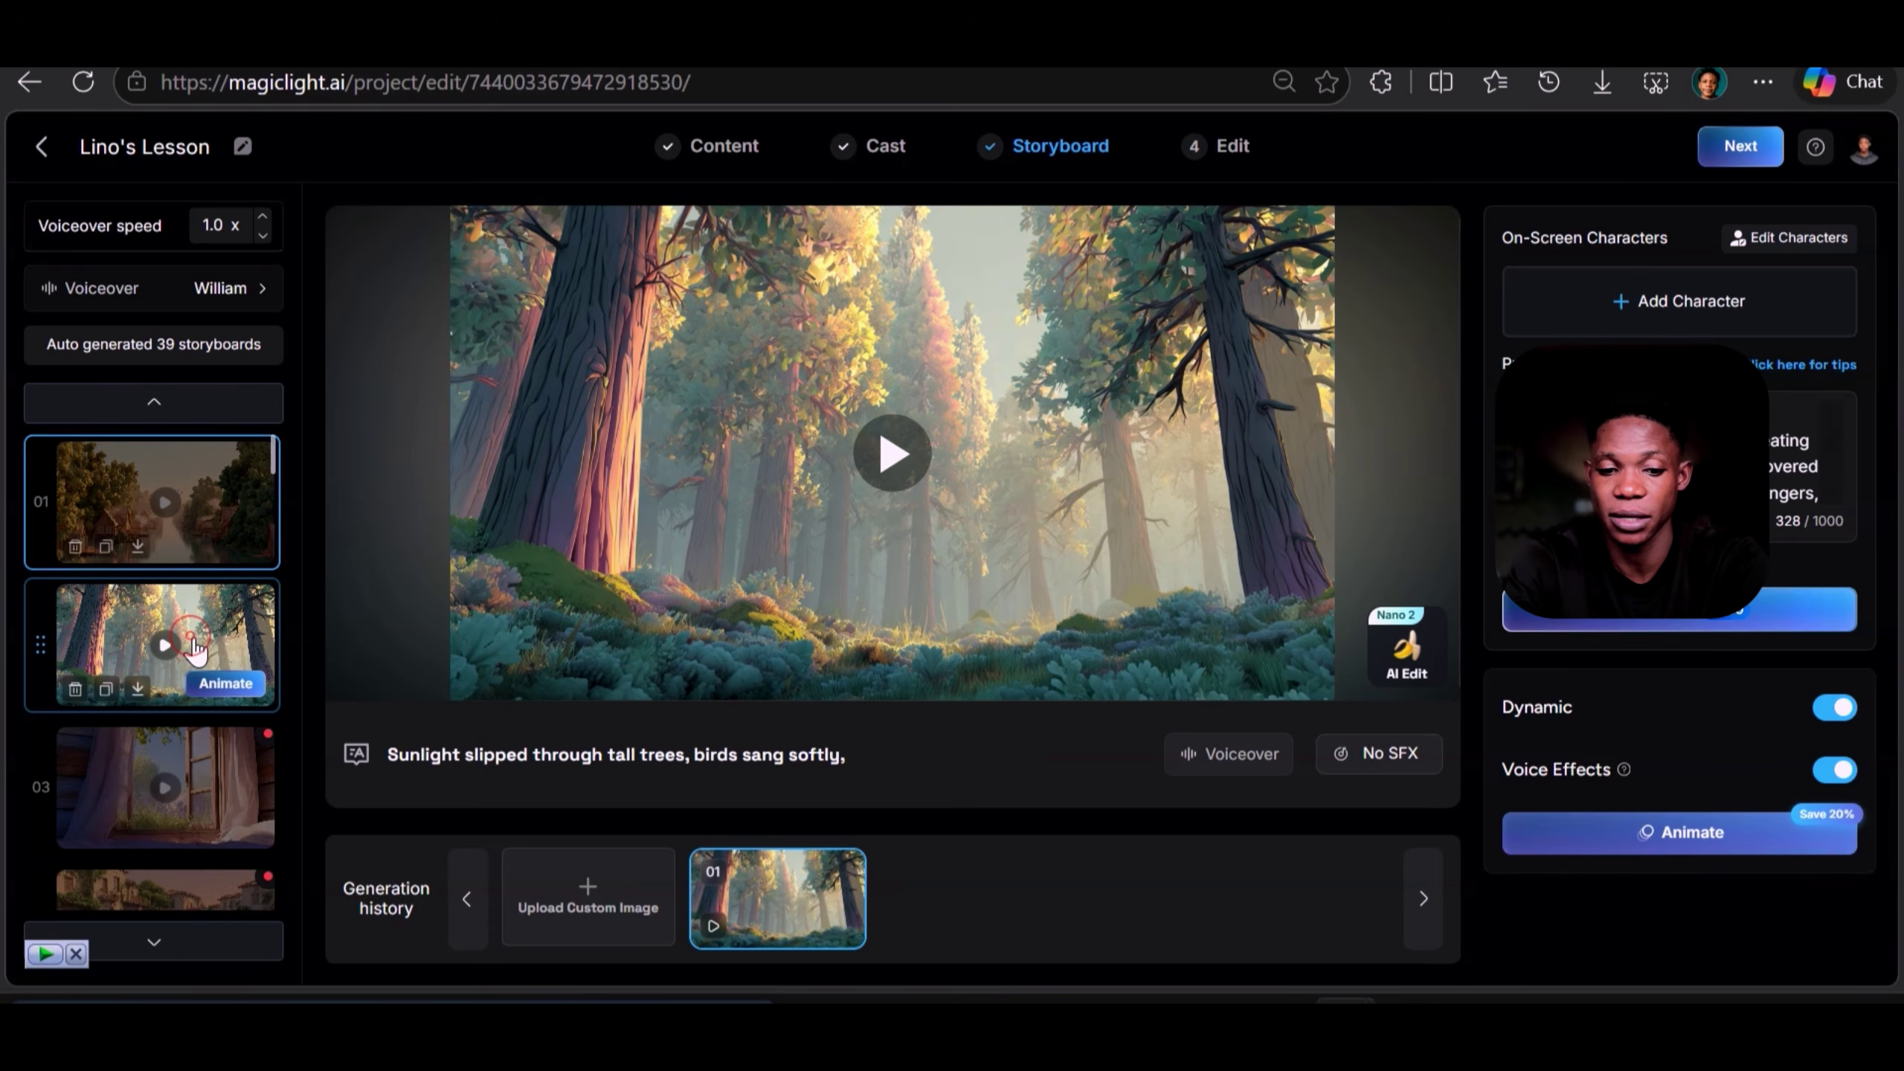
pyautogui.click(899, 464)
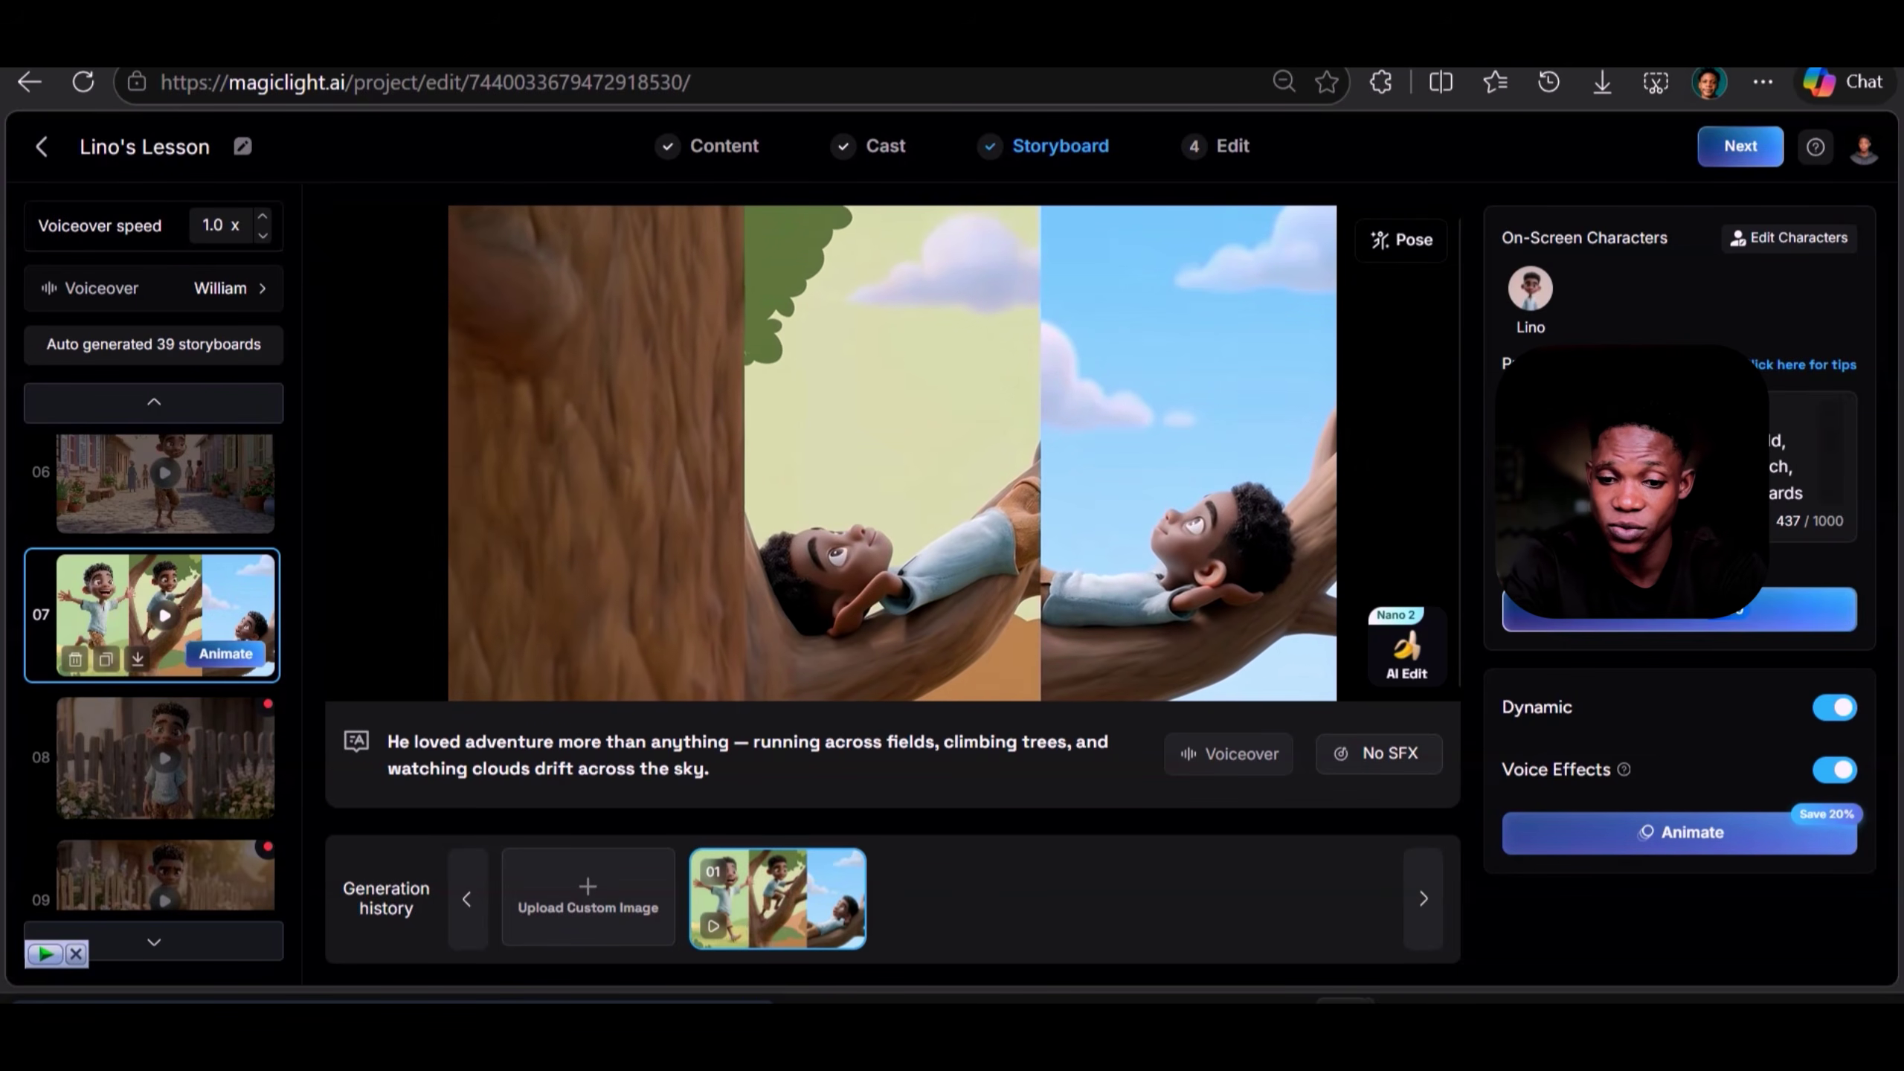
# - Re-animate shot 7 with Hailuo 02 and the prompt "let the first boy be running, second boy climbing a tree and the third boy getting down from a tree"
pyautogui.click(228, 655)
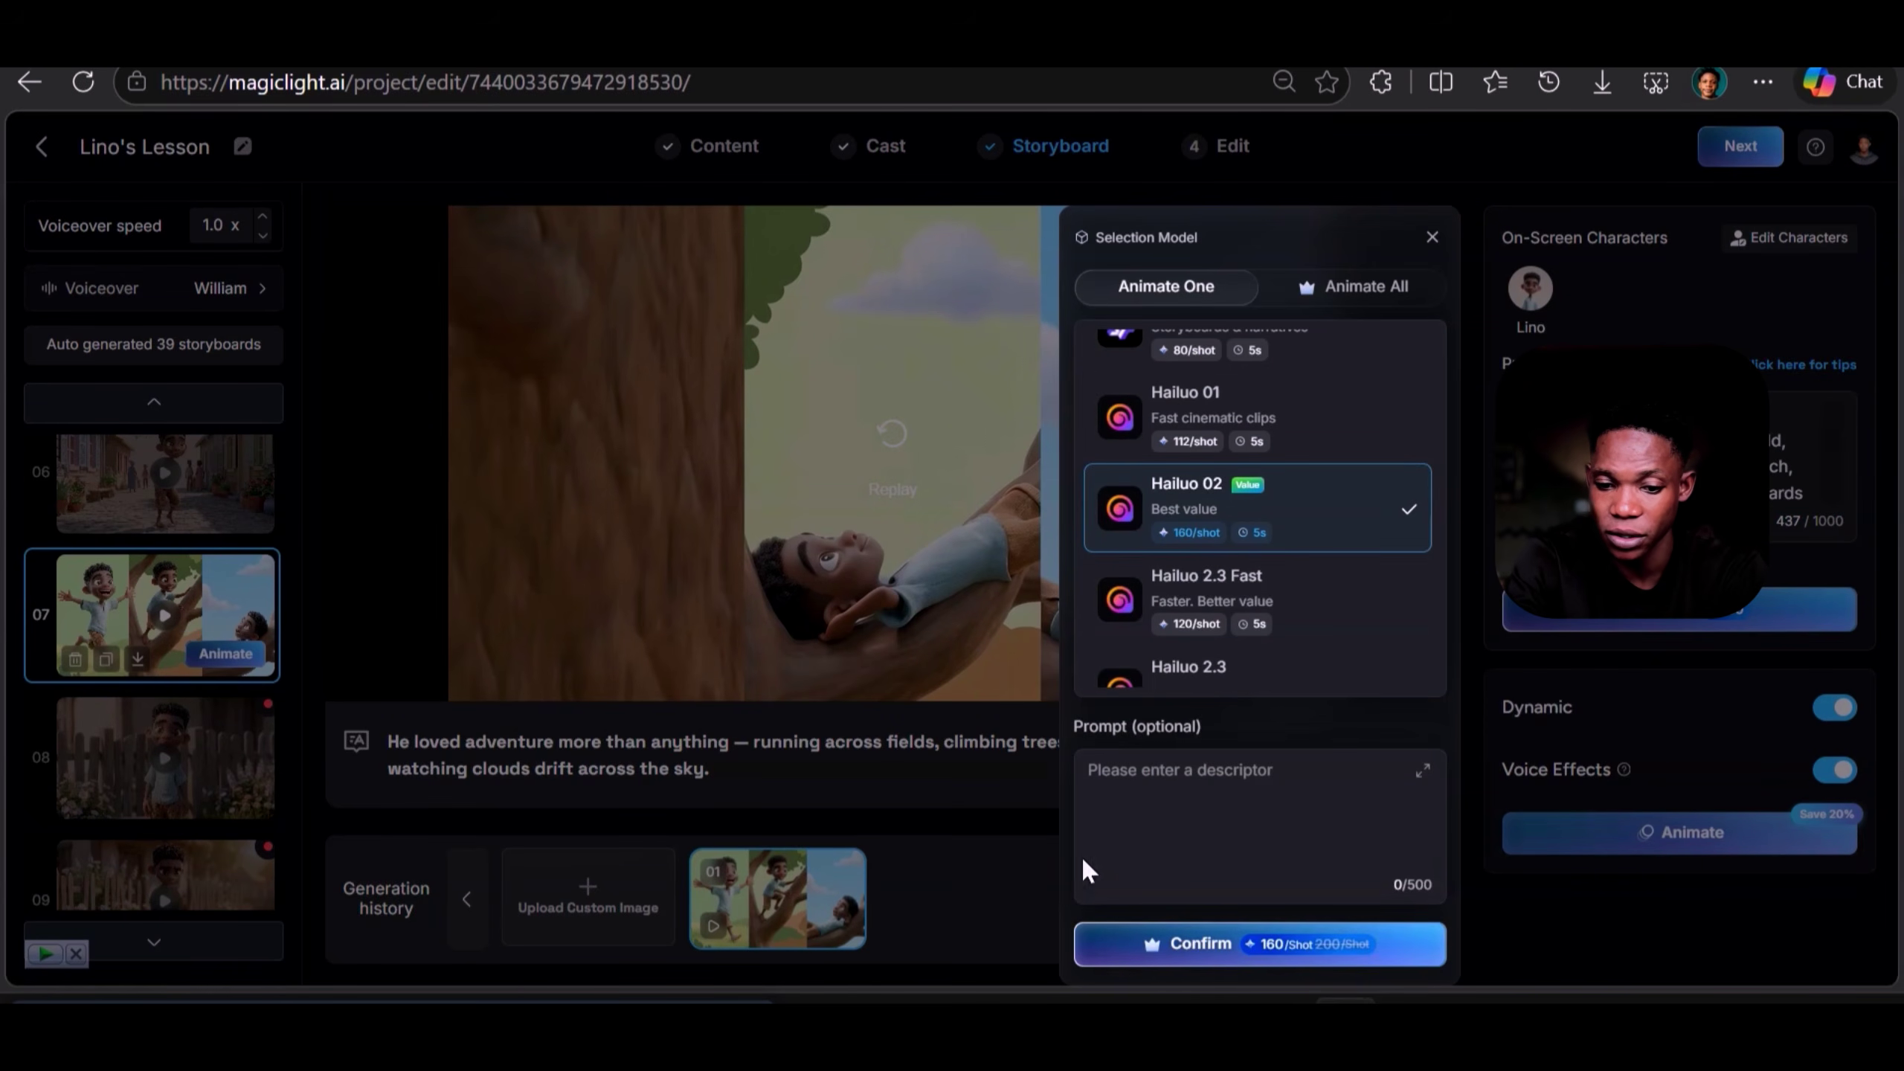
pyautogui.click(1180, 795)
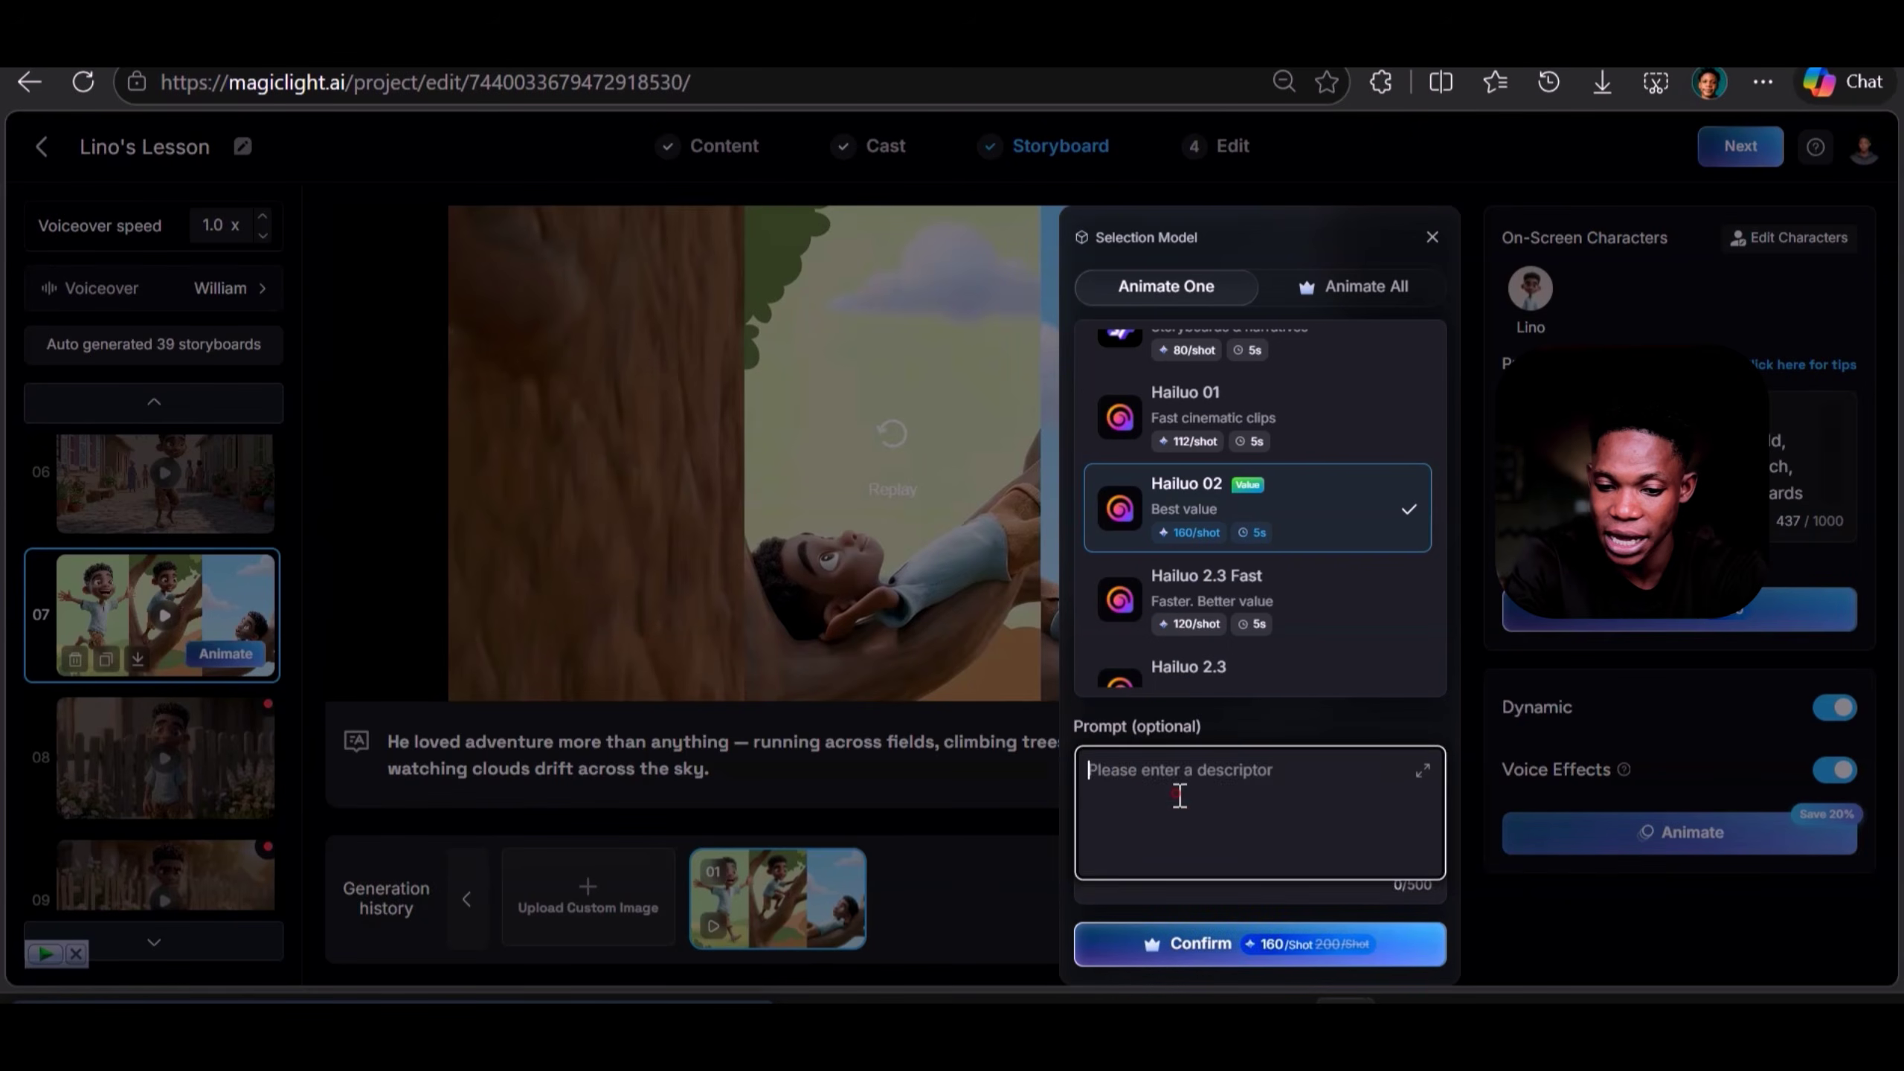
pyautogui.write('let the first boy be running, second boy climbing a tree and the third boy getting down from a tree')
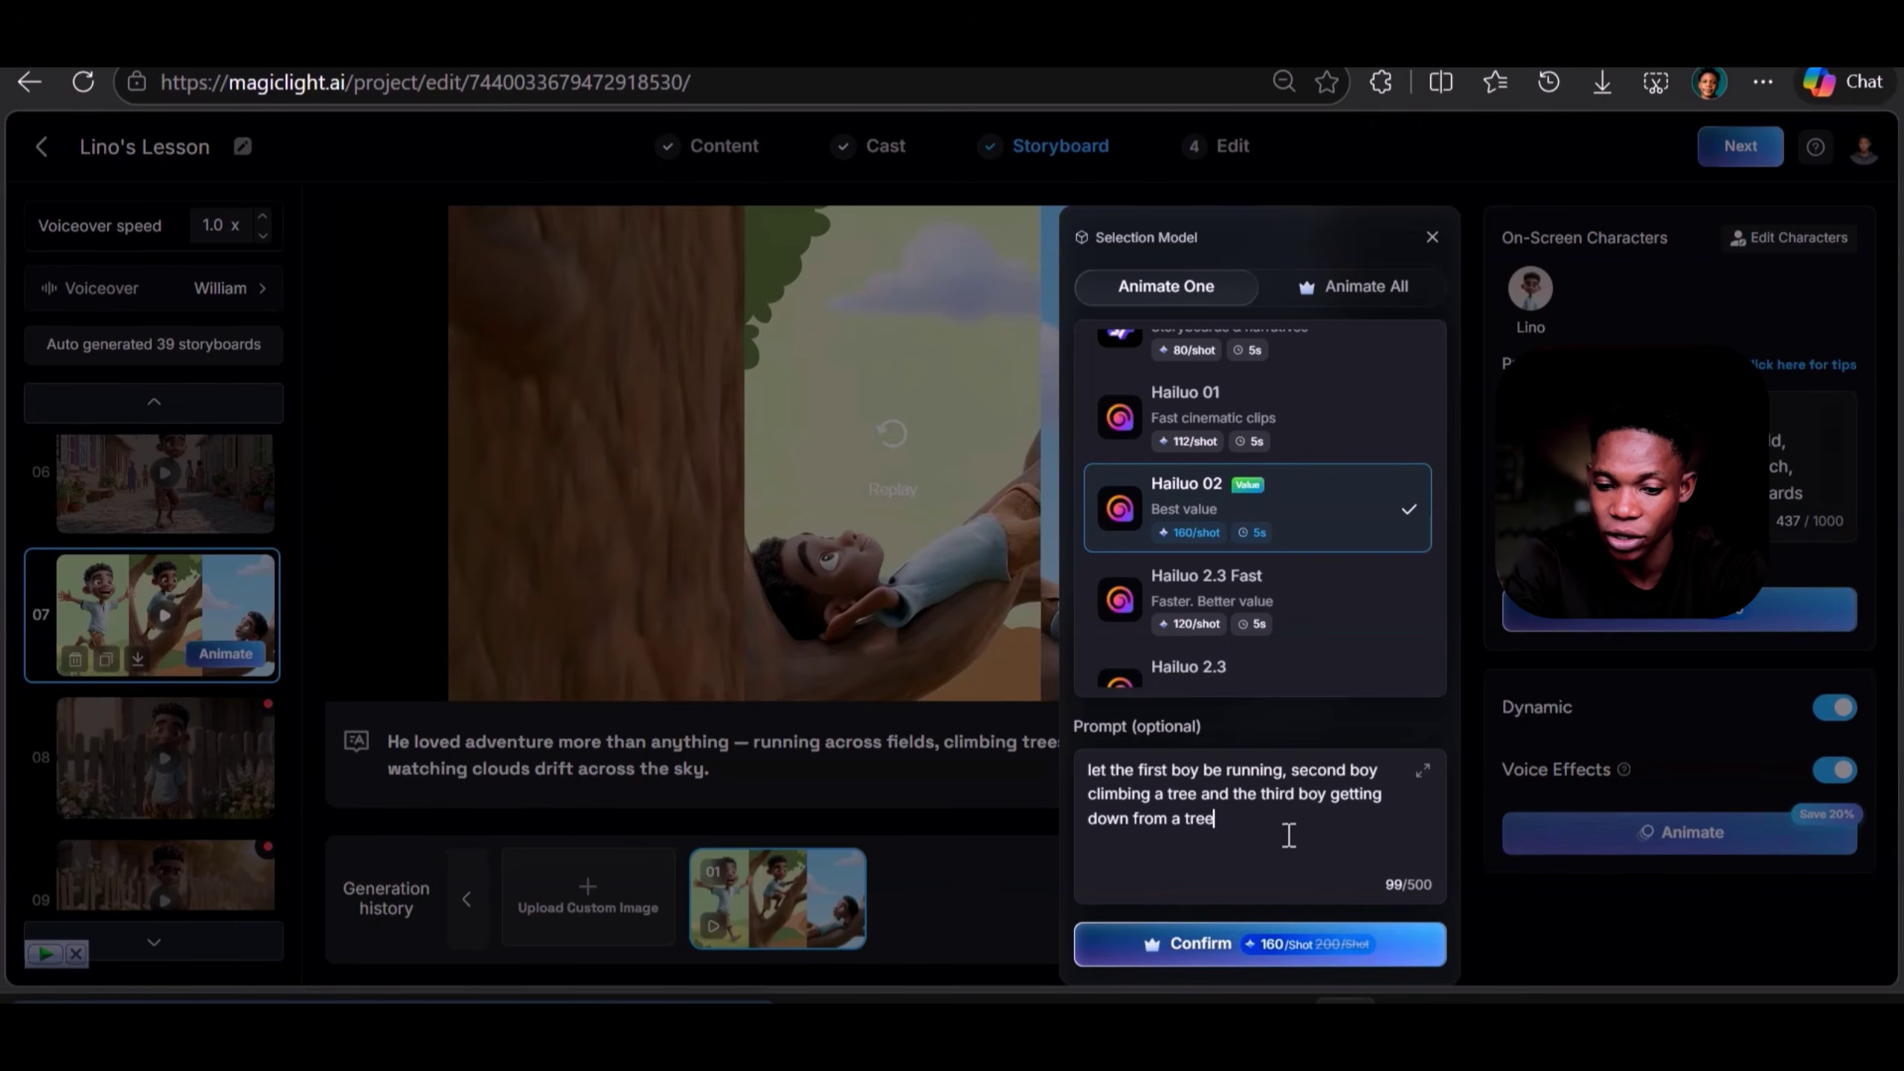
pyautogui.click(1230, 947)
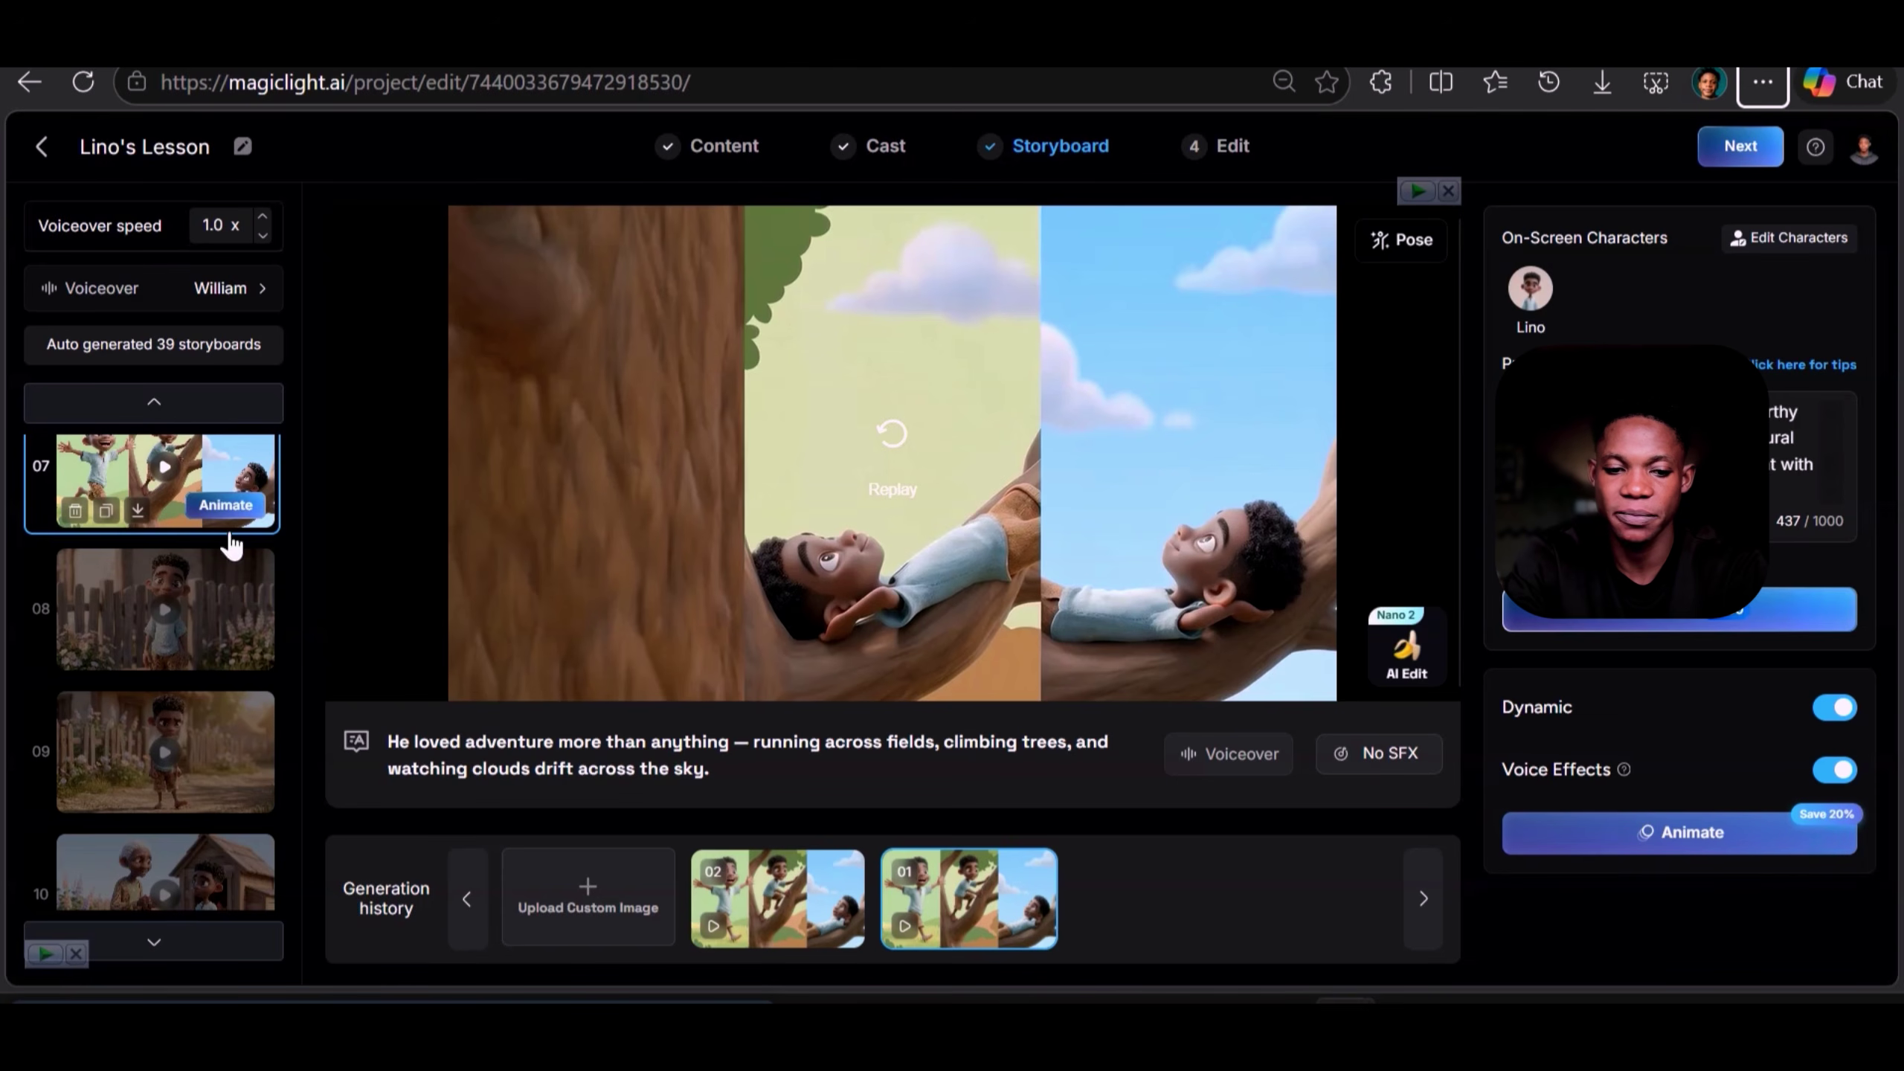
# - Look through the animated storyboard shots from shot 8 to shot 22
pyautogui.scroll(-4, 187, 743)
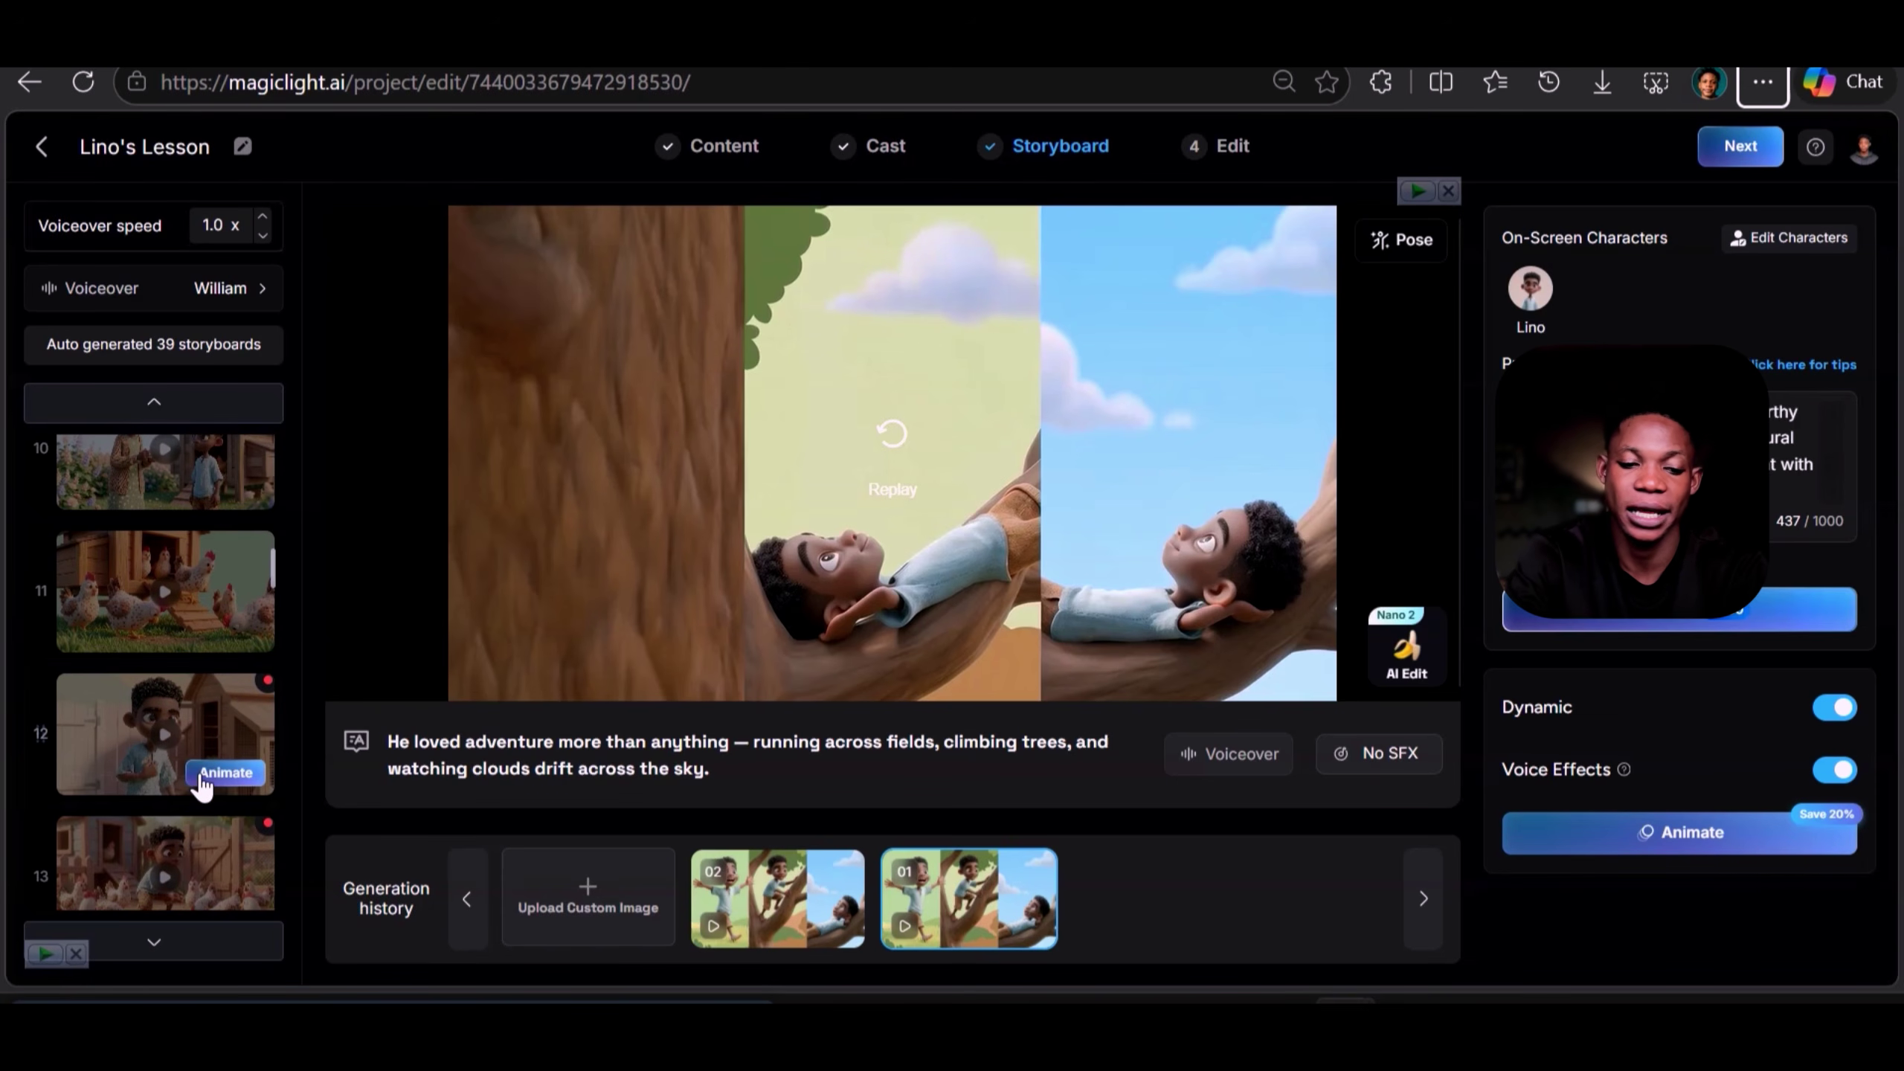
pyautogui.scroll(-5, 183, 781)
pyautogui.scroll(-2, 201, 786)
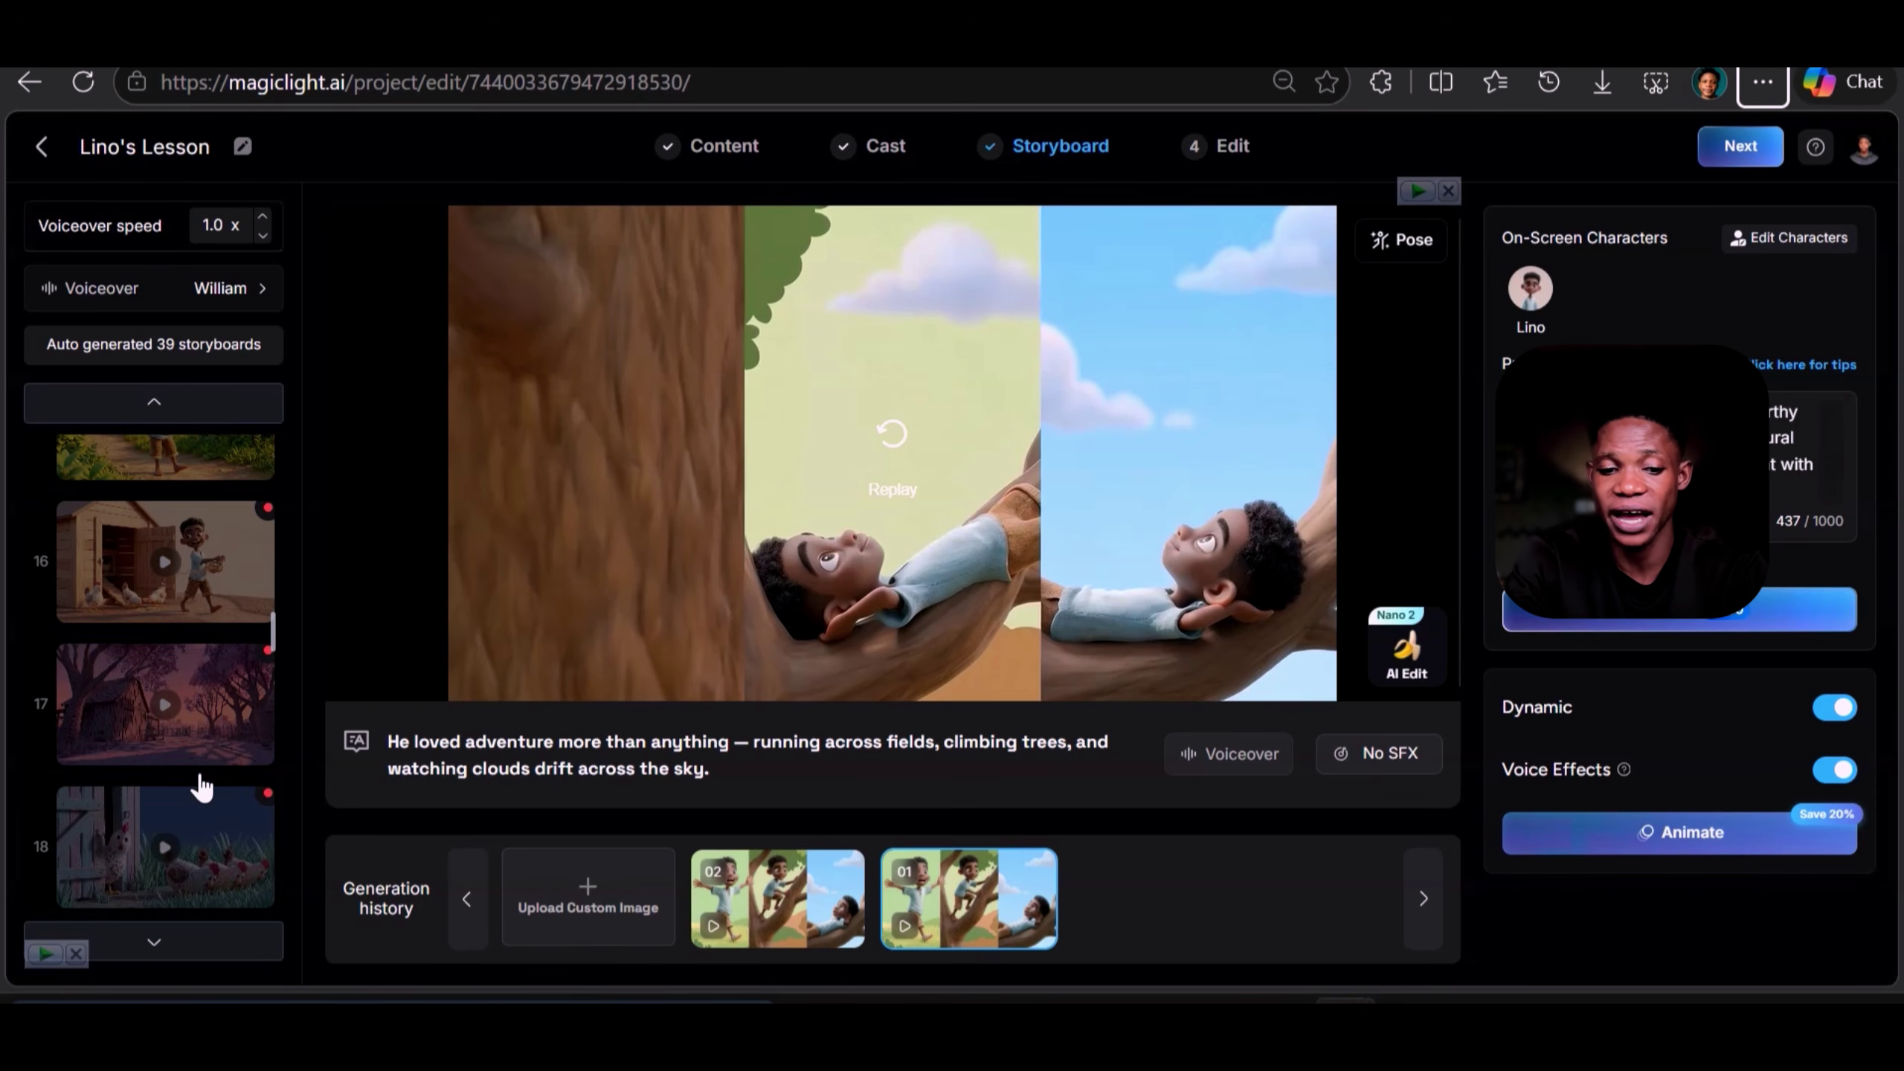
pyautogui.scroll(-5, 201, 786)
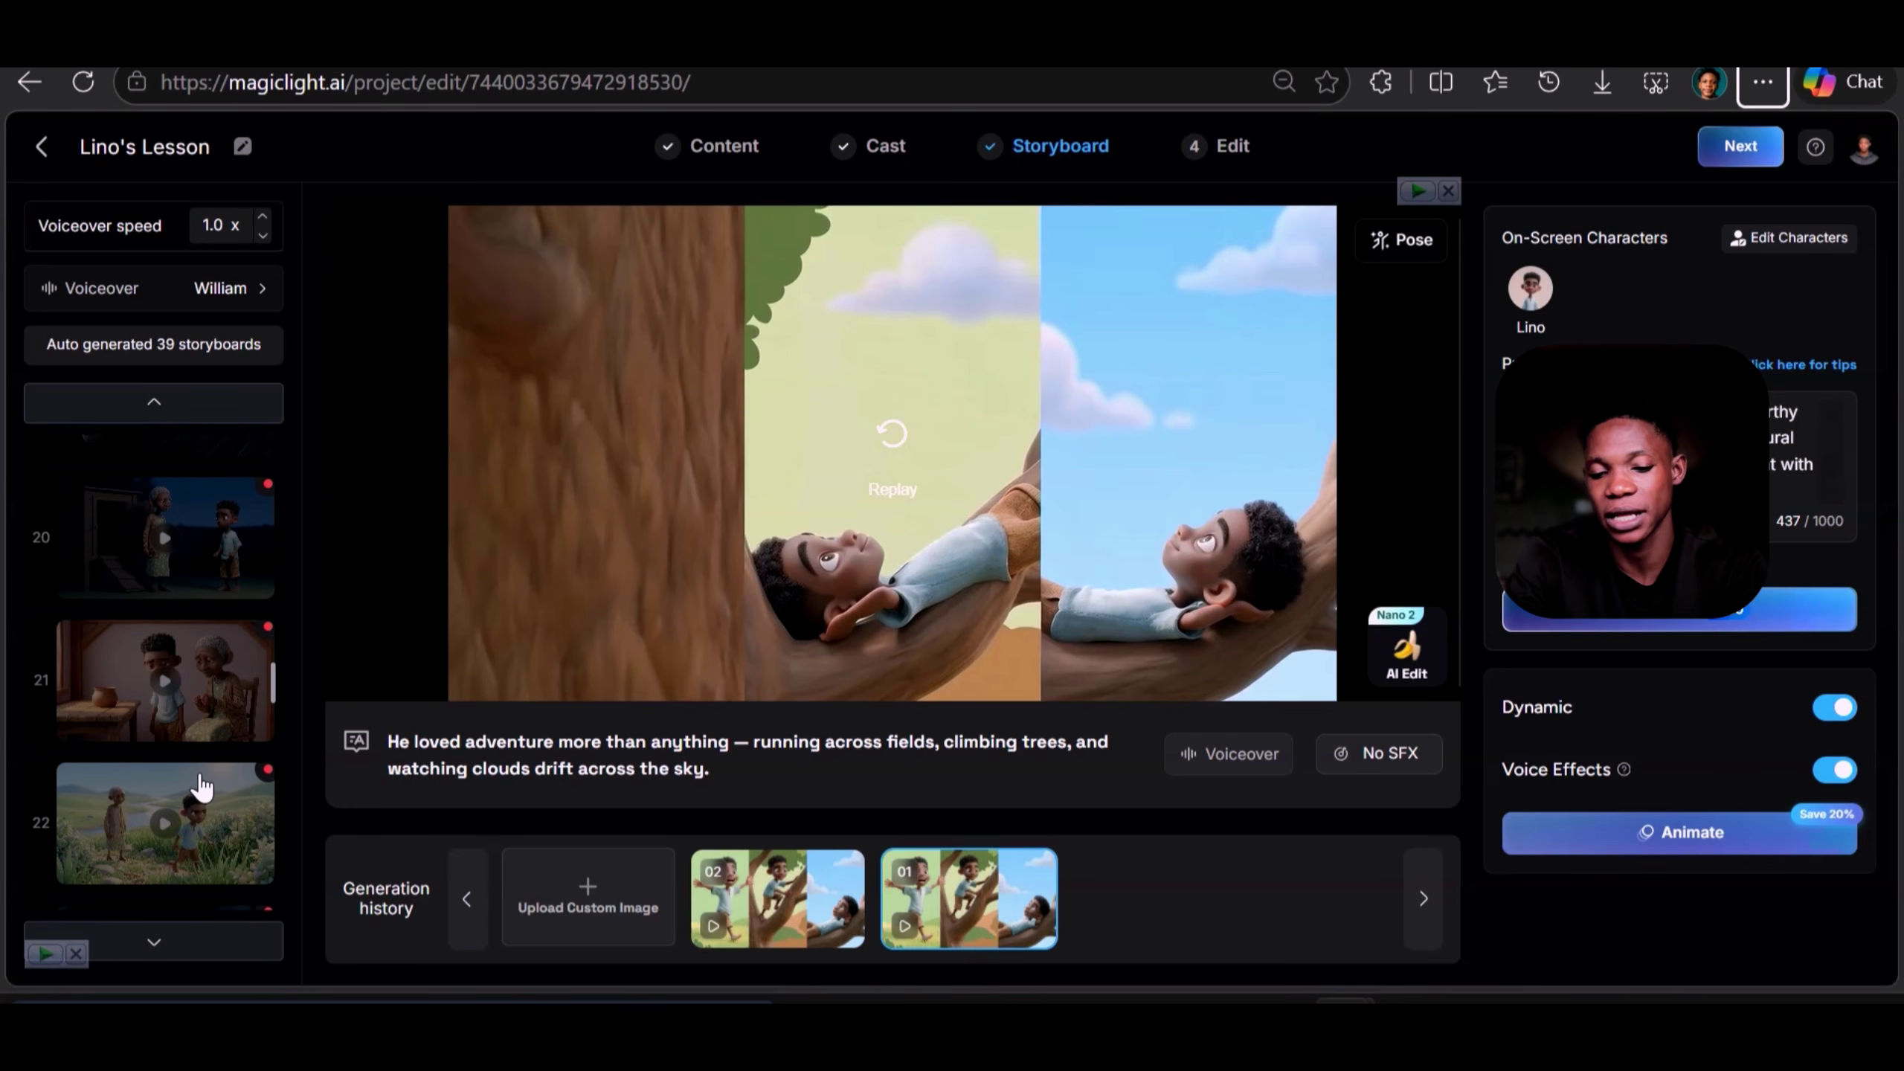
pyautogui.scroll(10, 201, 780)
# - Open the animation settings for shot 11, view the options for animating one or all shots, and close them
pyautogui.click(206, 608)
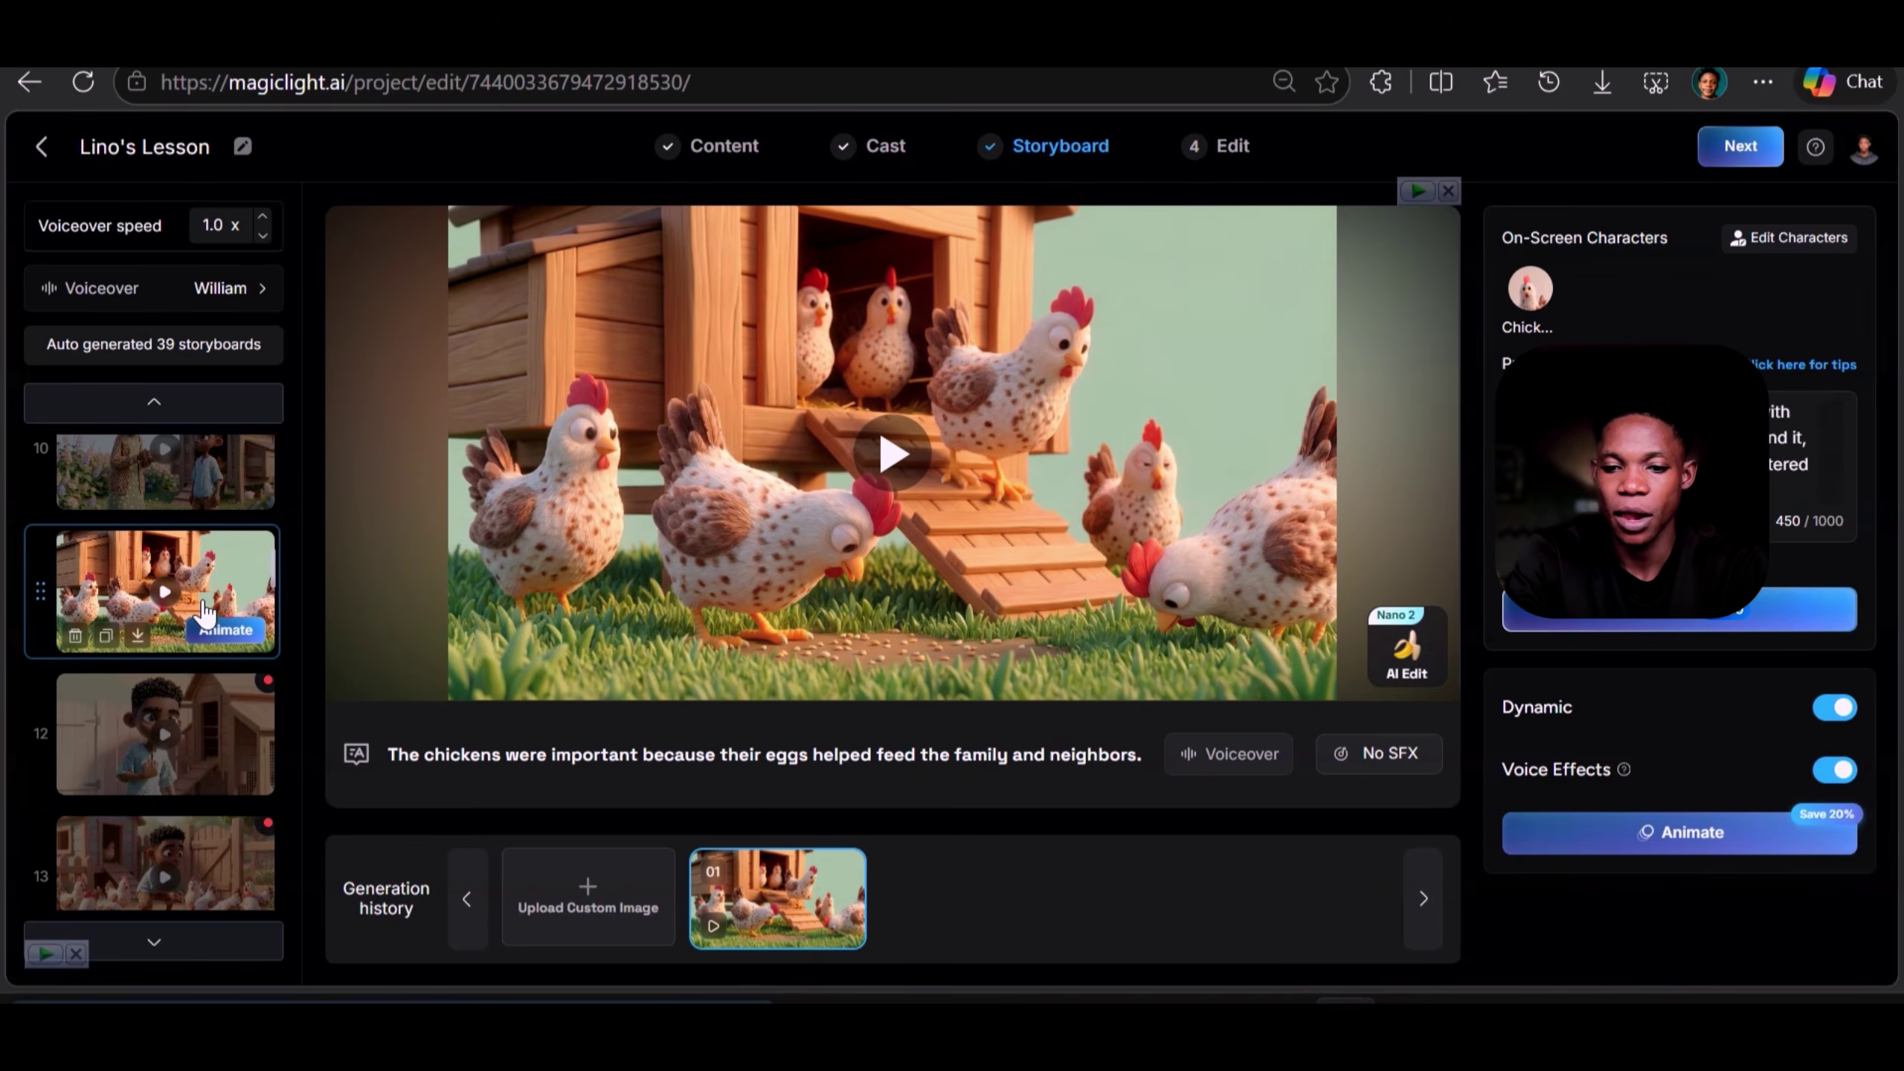
pyautogui.click(213, 626)
pyautogui.click(1327, 286)
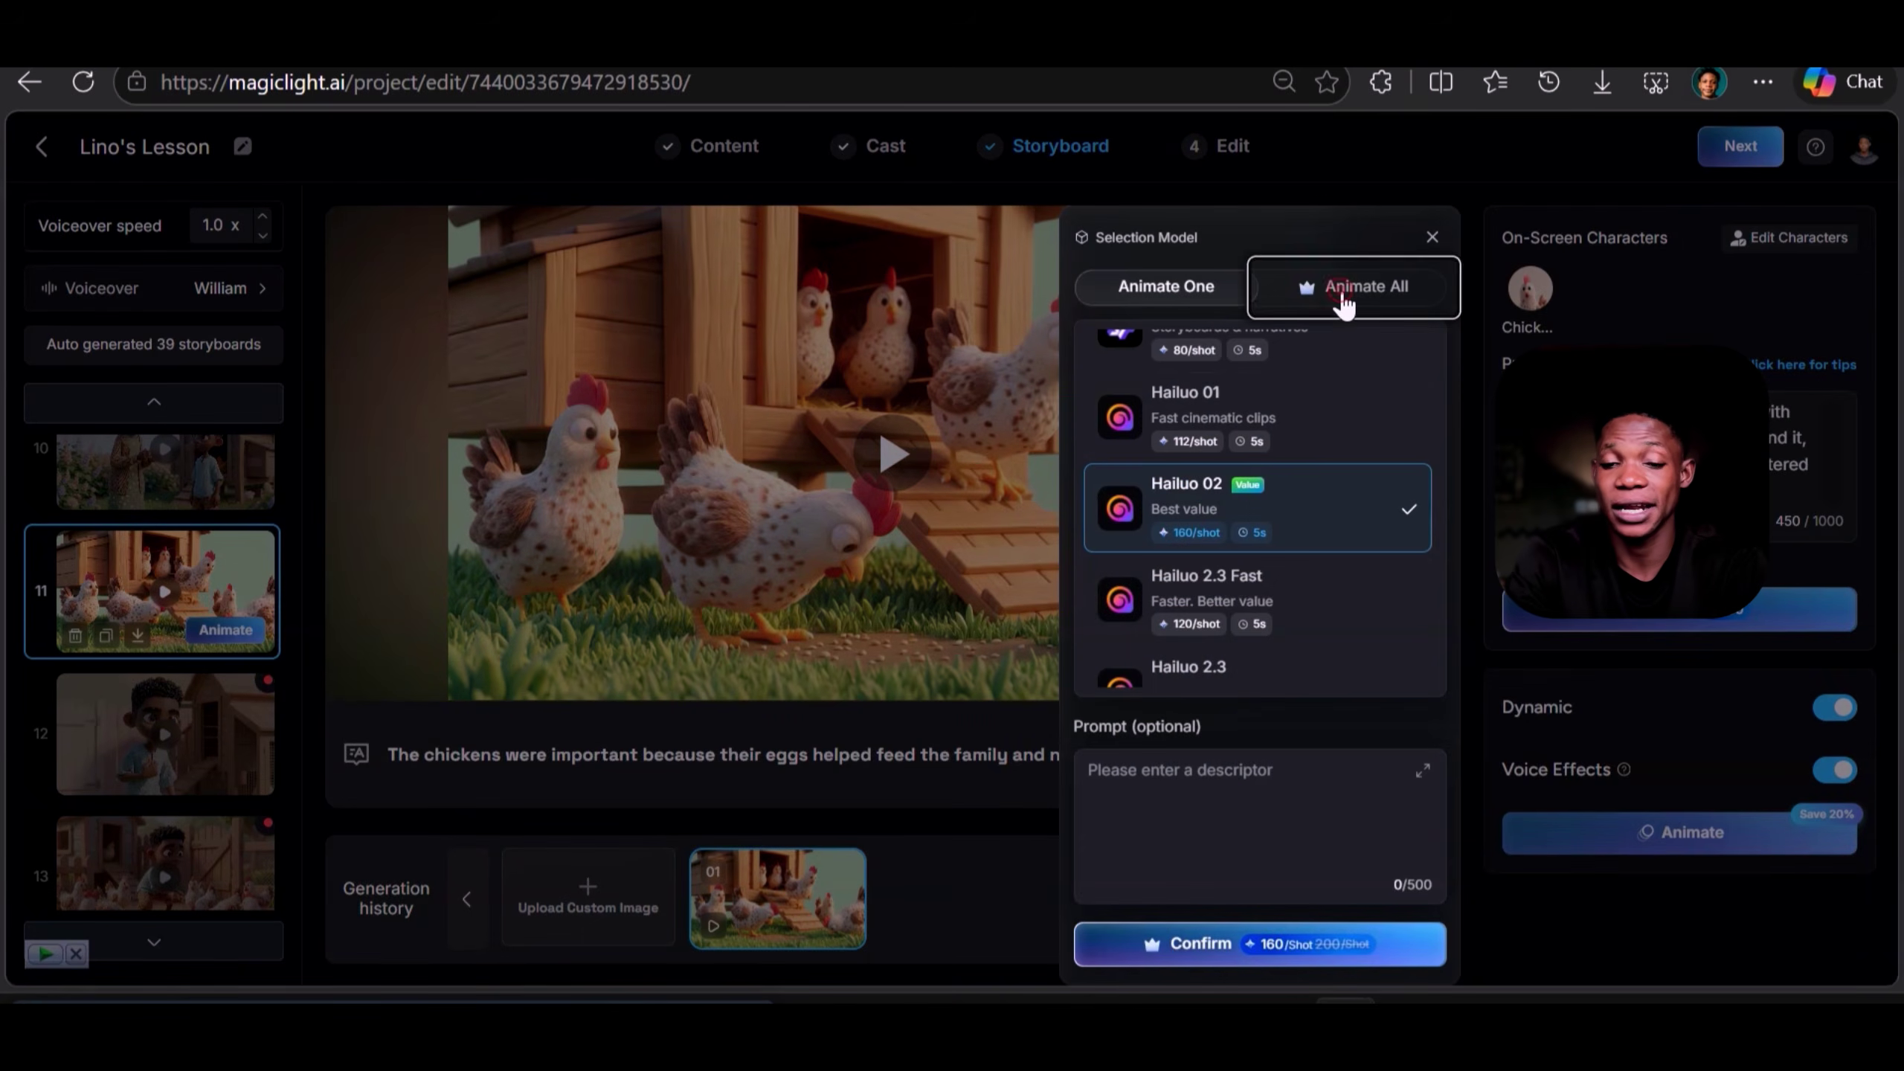
pyautogui.press('Escape')
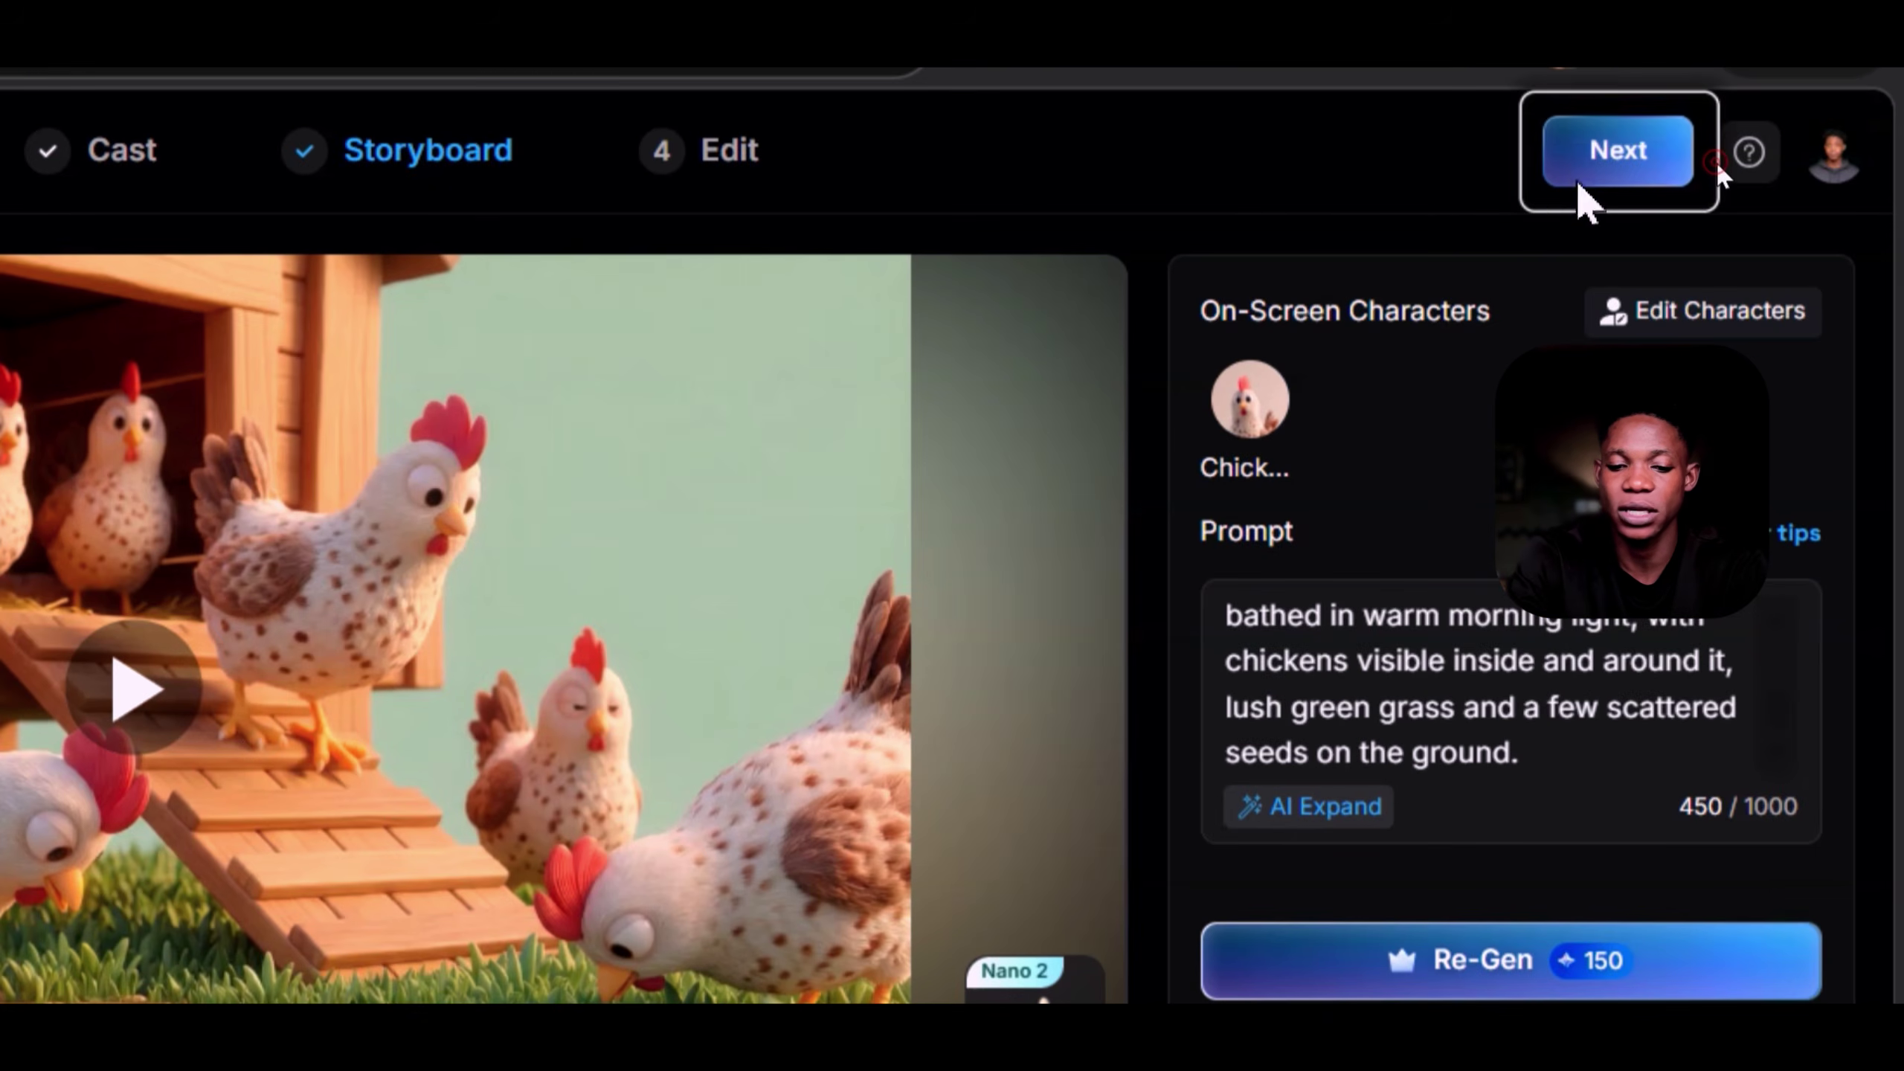
# - Proceed to the Edit stage and choose the rounded white subtitle style with a dark outline
pyautogui.click(1583, 176)
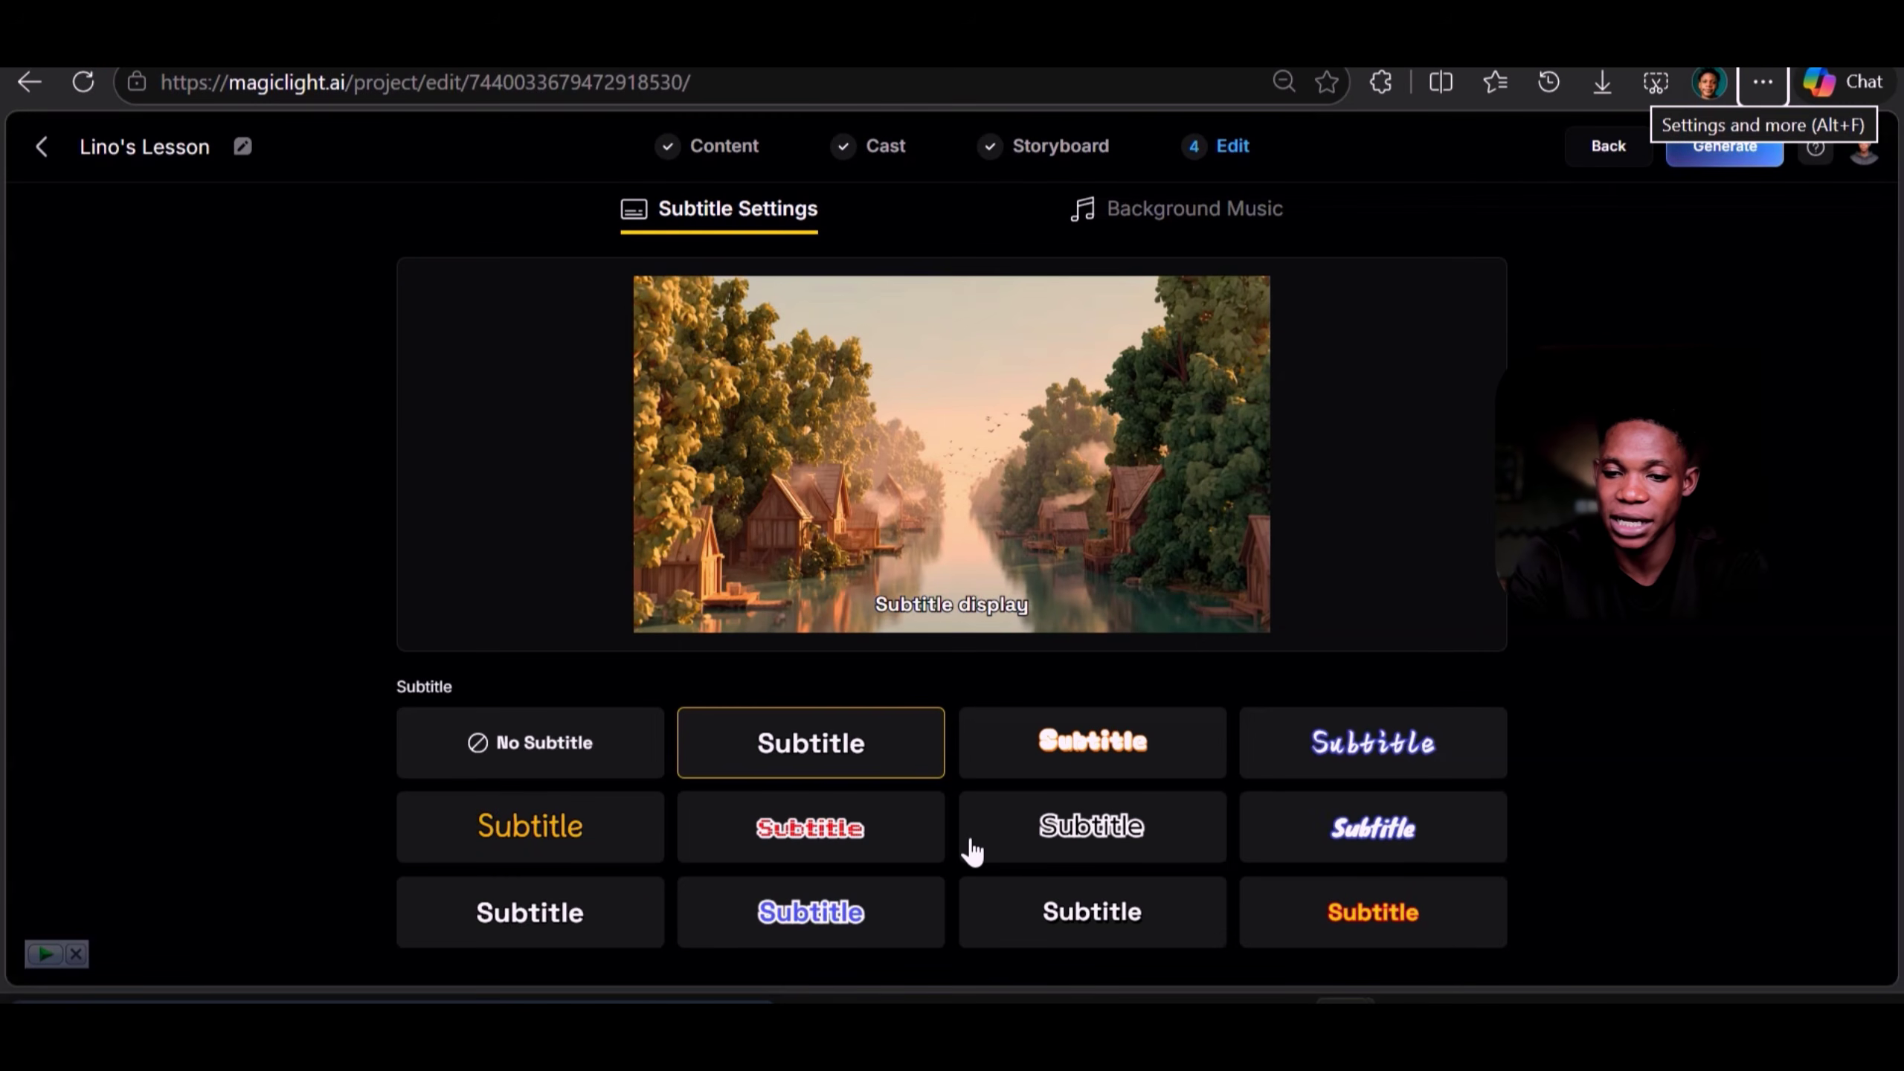
pyautogui.scroll(-2, 907, 846)
pyautogui.click(911, 847)
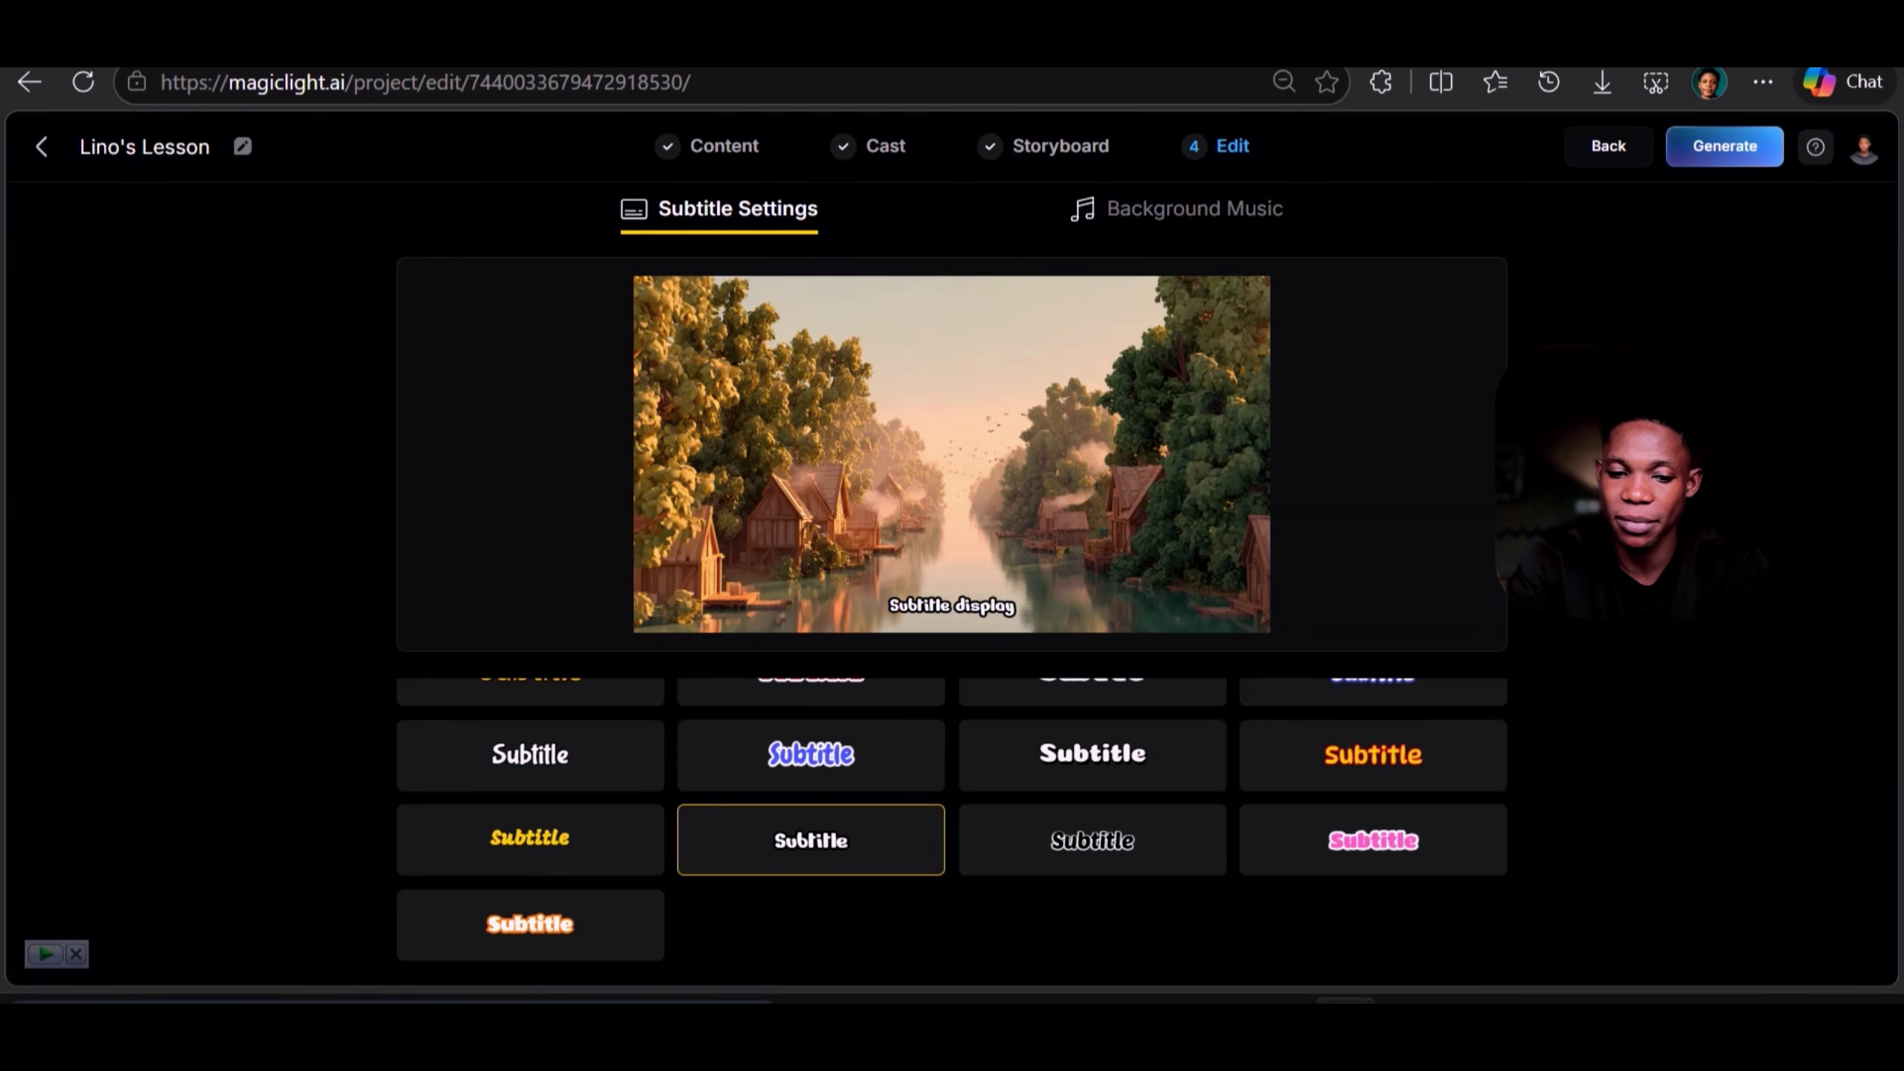
# - Preview the track Camino A Pozitos, apply Creme Brulee as the background music, and return to the subtitle settings
pyautogui.click(1200, 210)
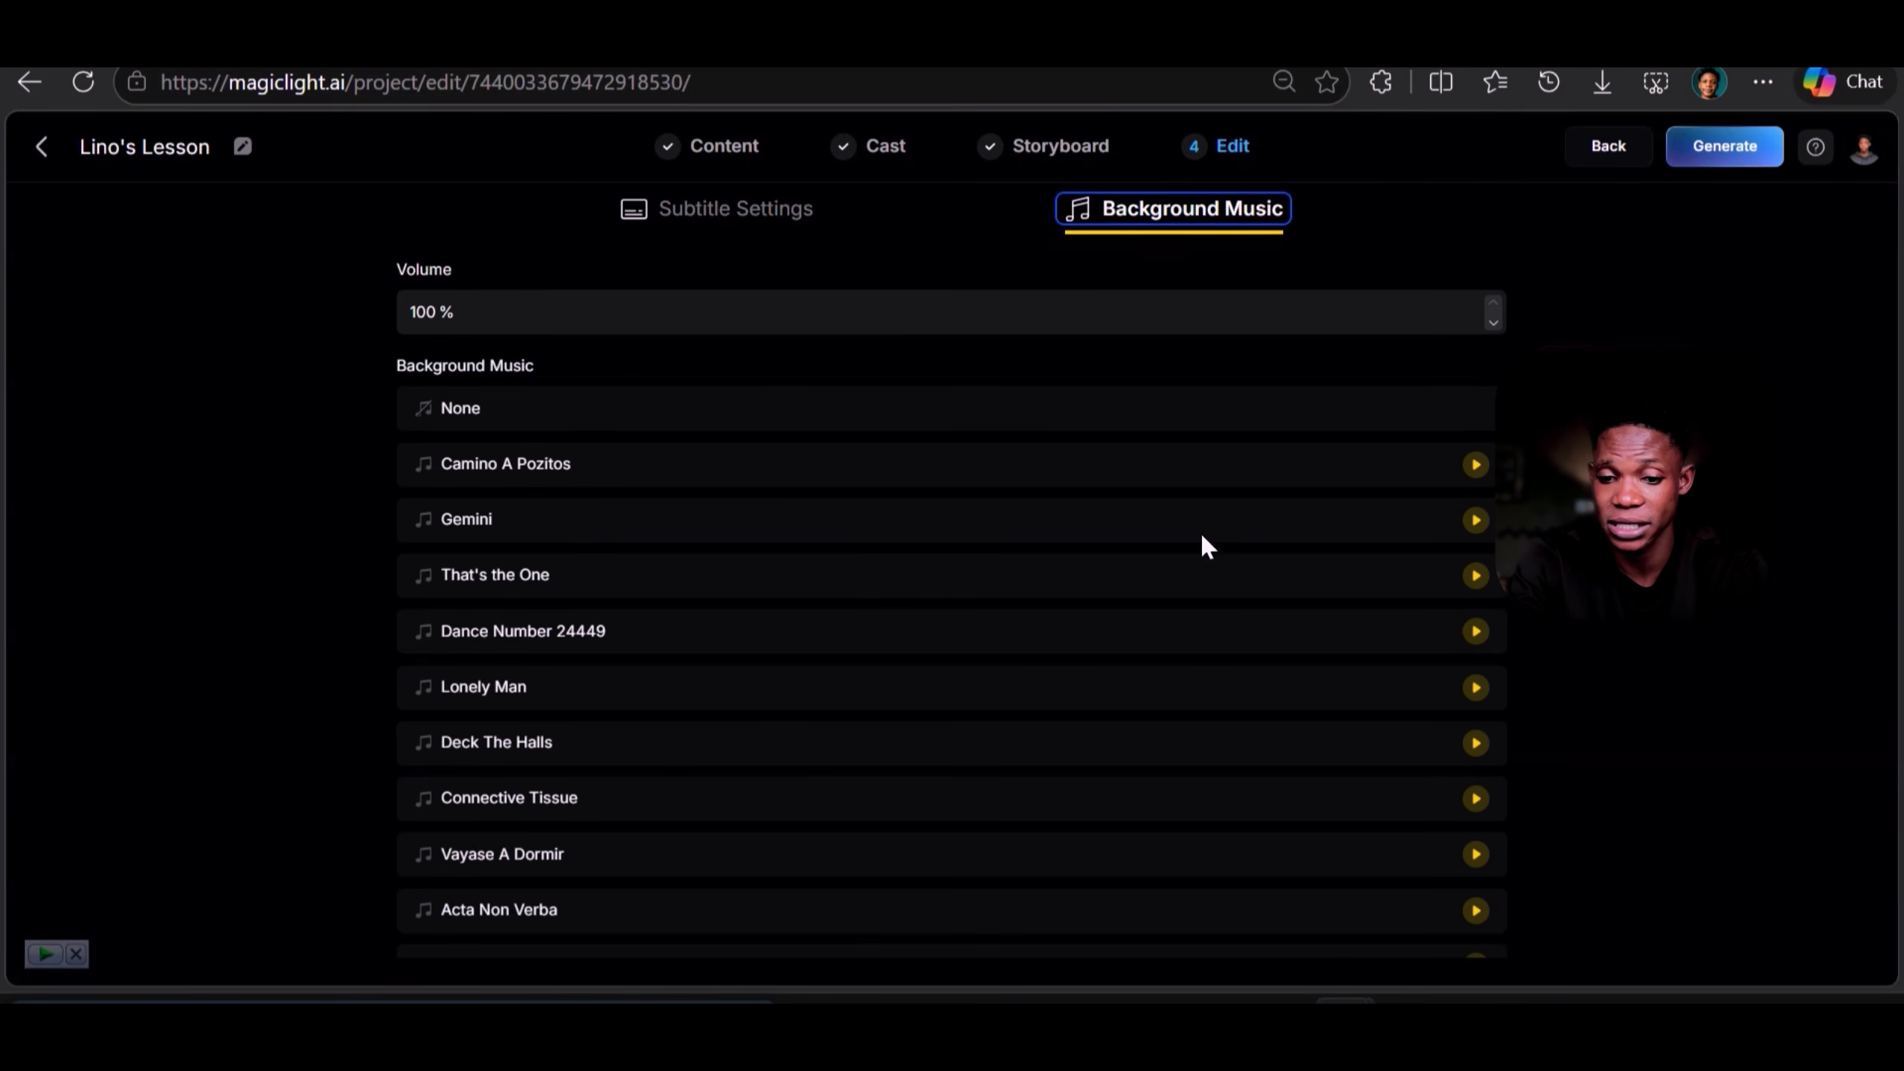
pyautogui.click(1474, 464)
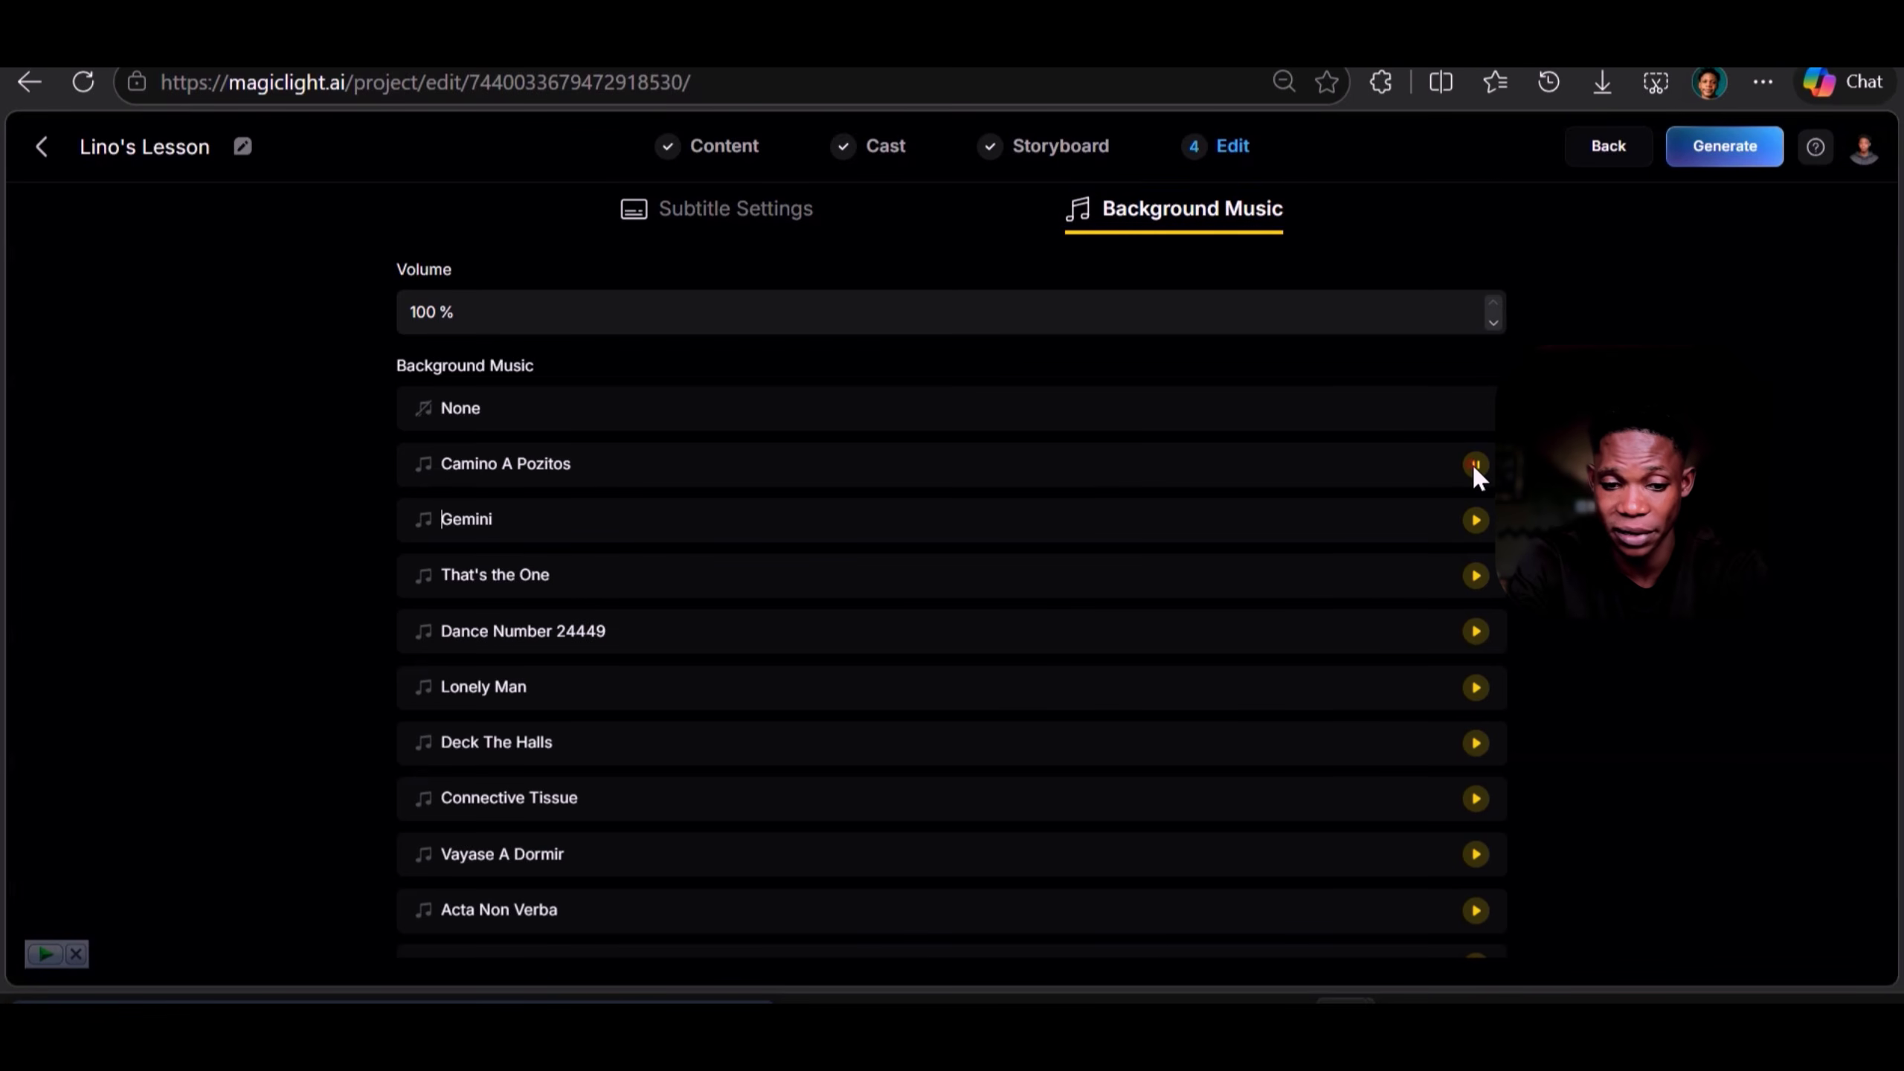
pyautogui.scroll(-6, 1318, 593)
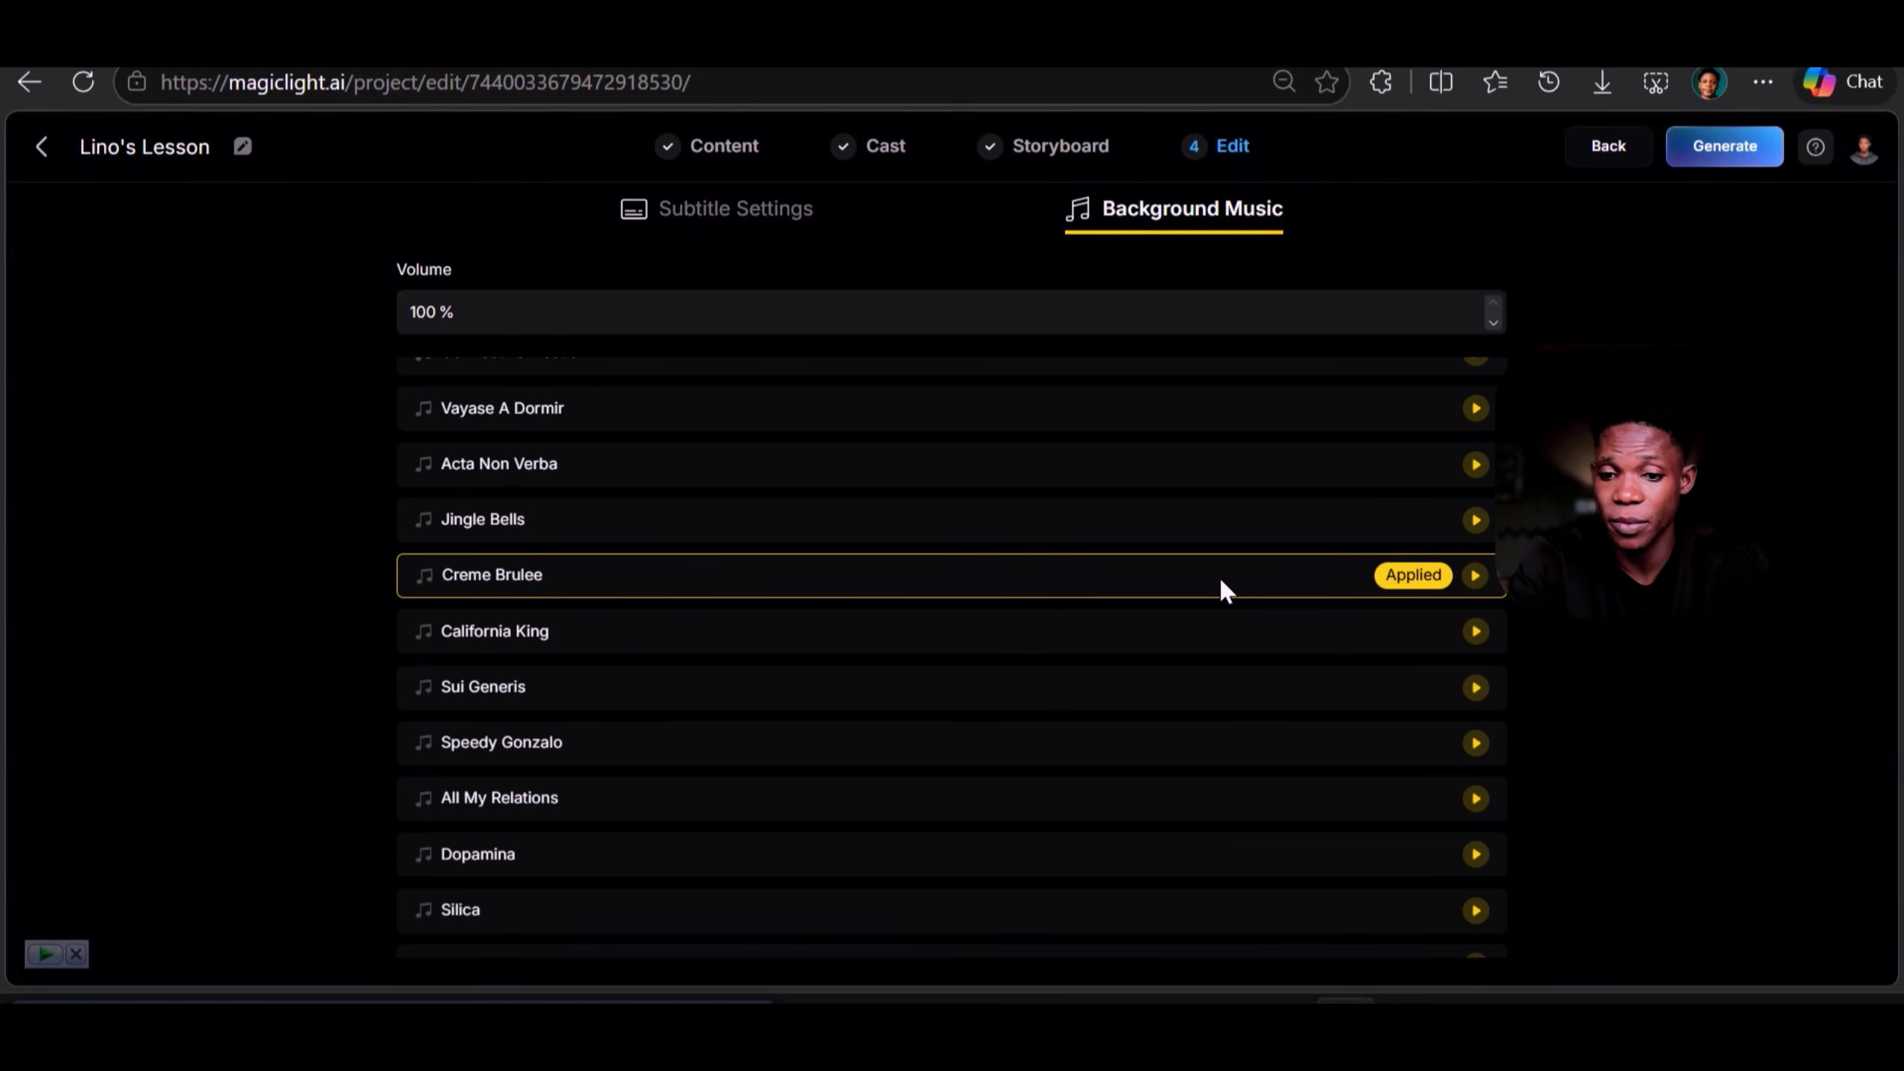
pyautogui.click(1220, 576)
pyautogui.click(806, 208)
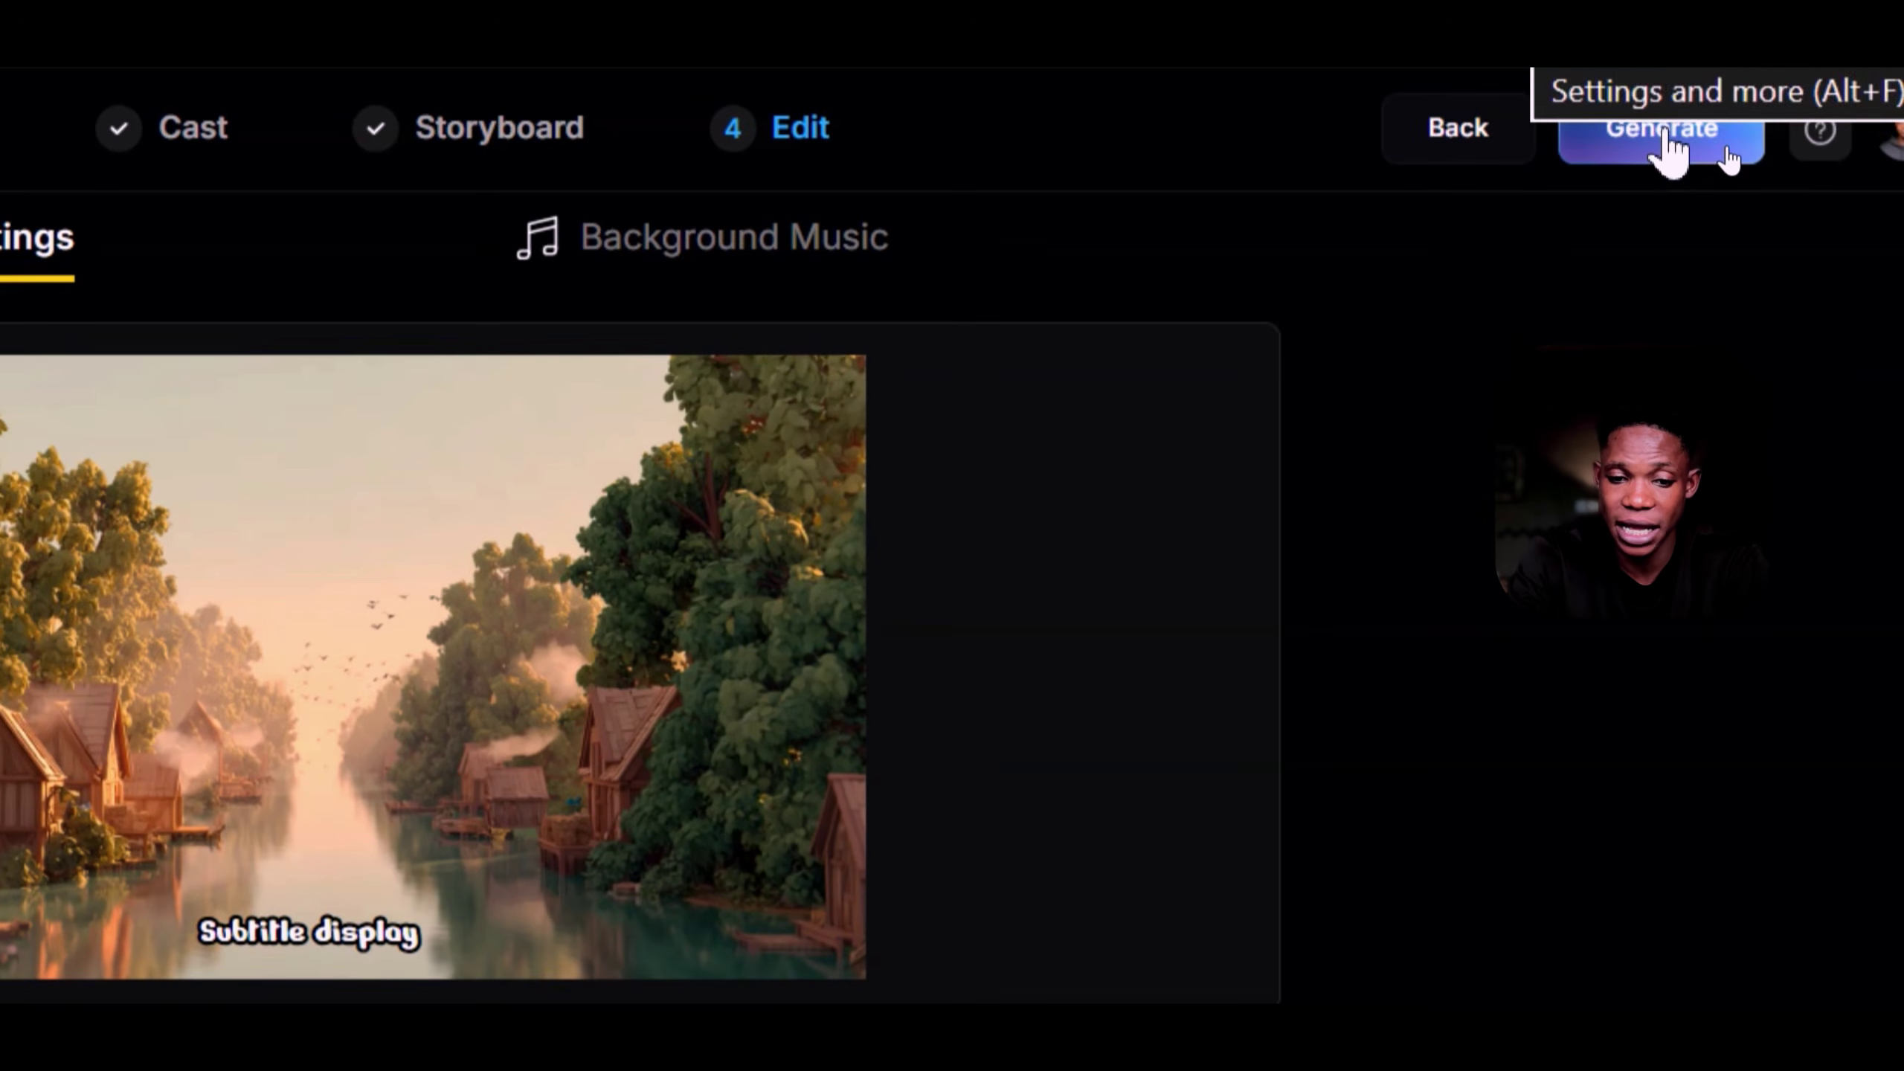
# - Generate the video in 16:9 ratio with High (1080p) export resolution
pyautogui.click(1726, 150)
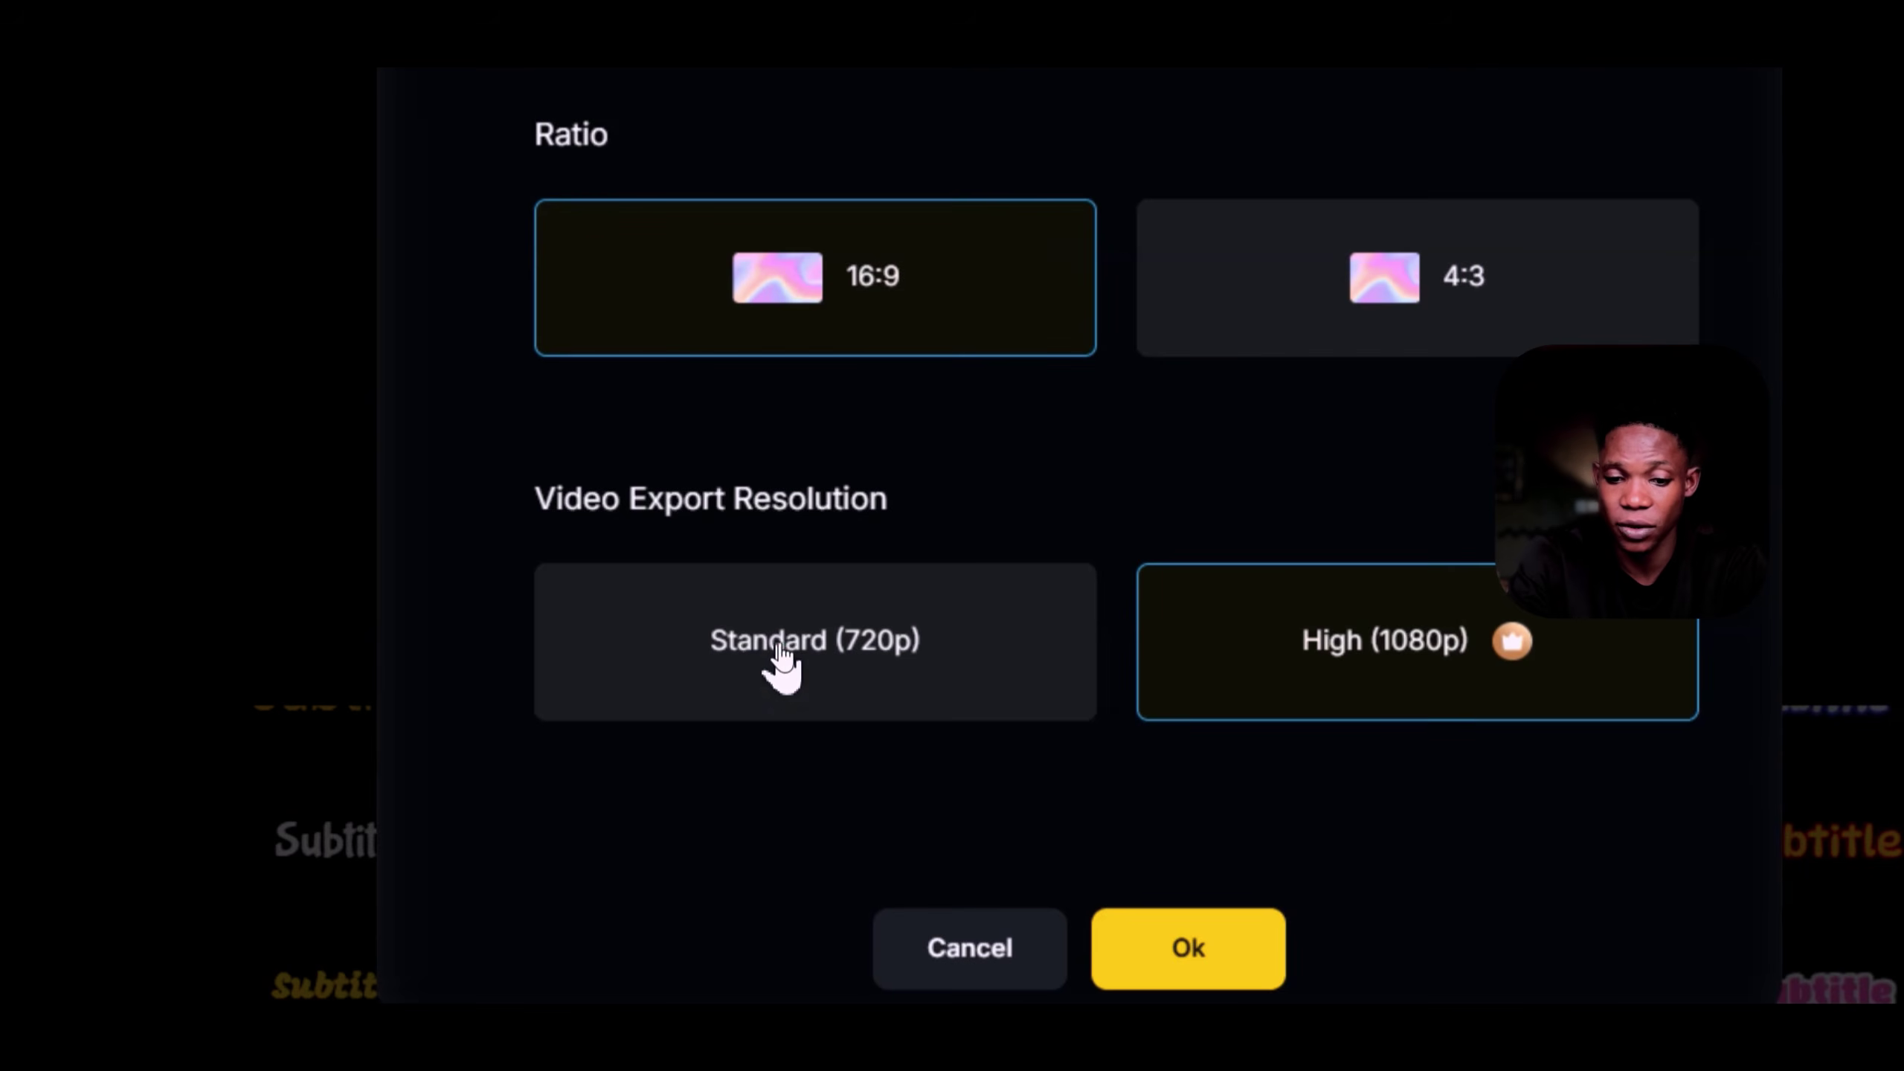
pyautogui.click(780, 654)
pyautogui.click(1403, 646)
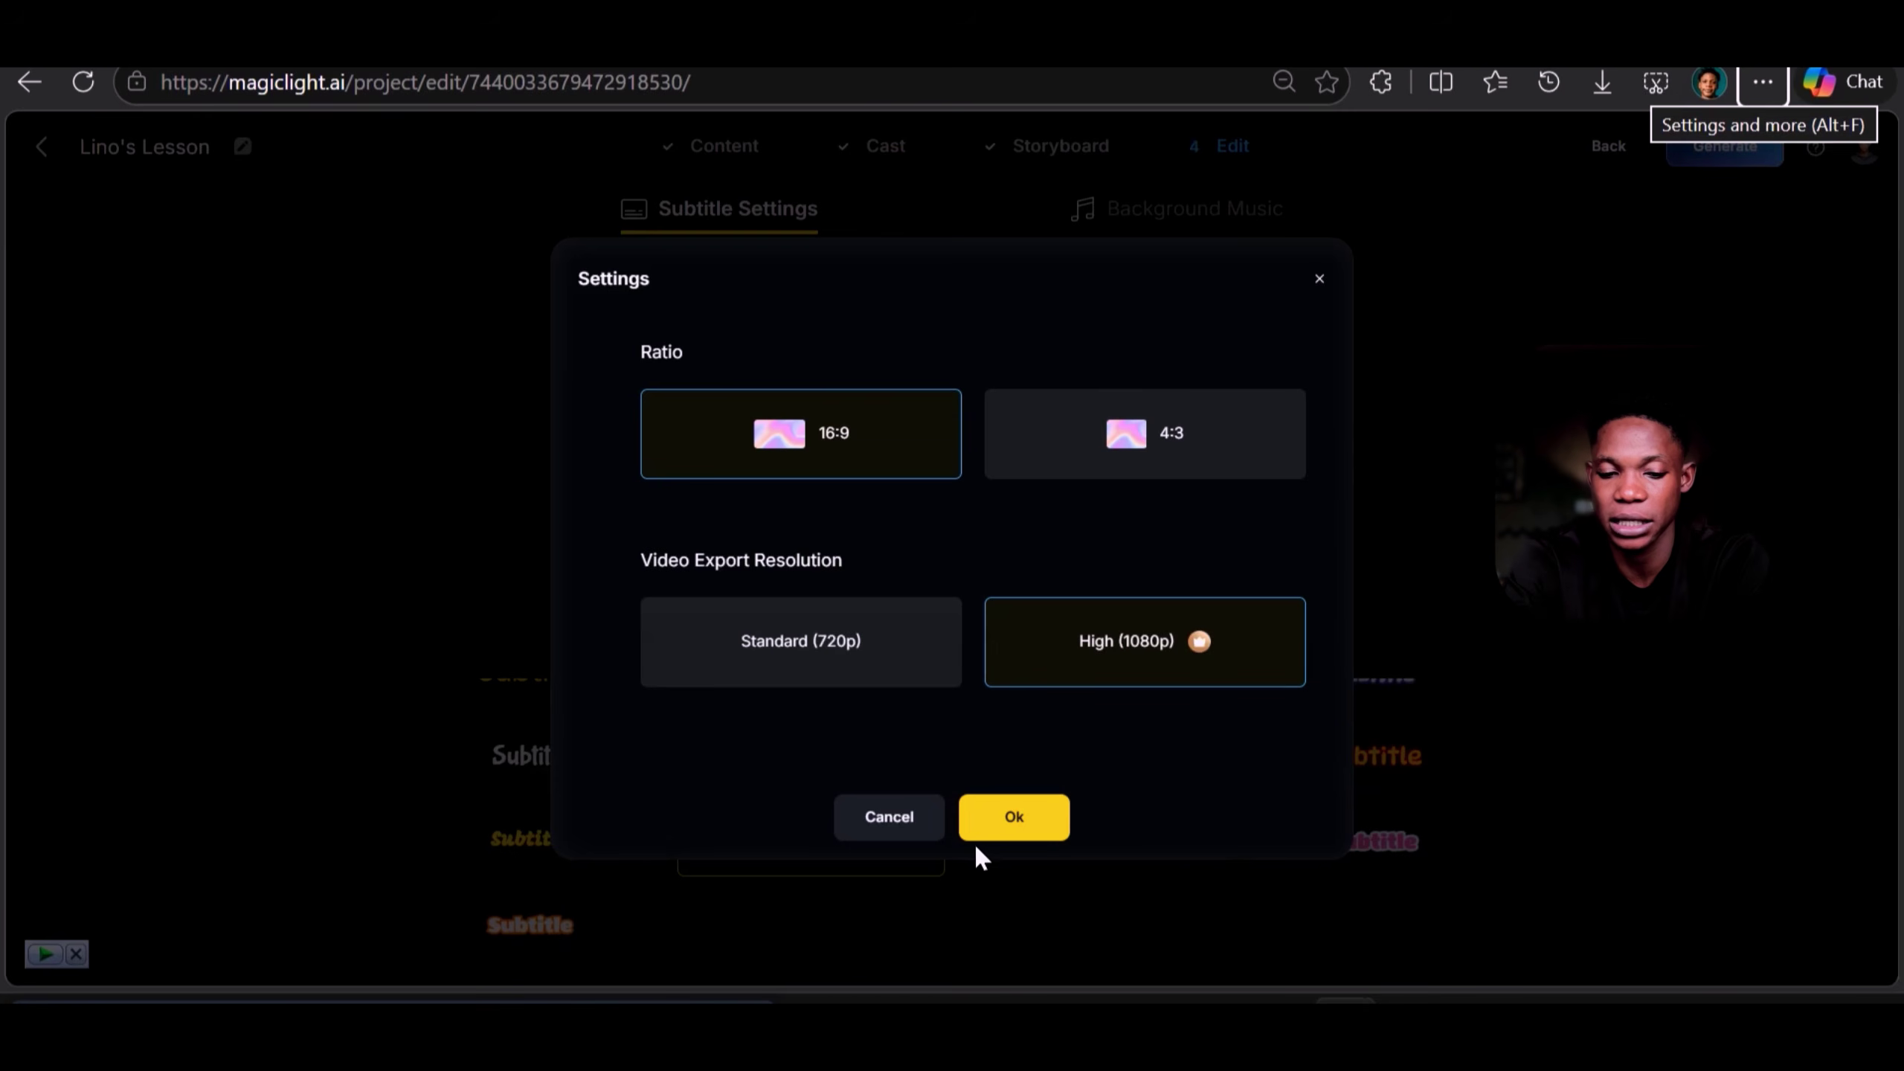
pyautogui.click(1008, 825)
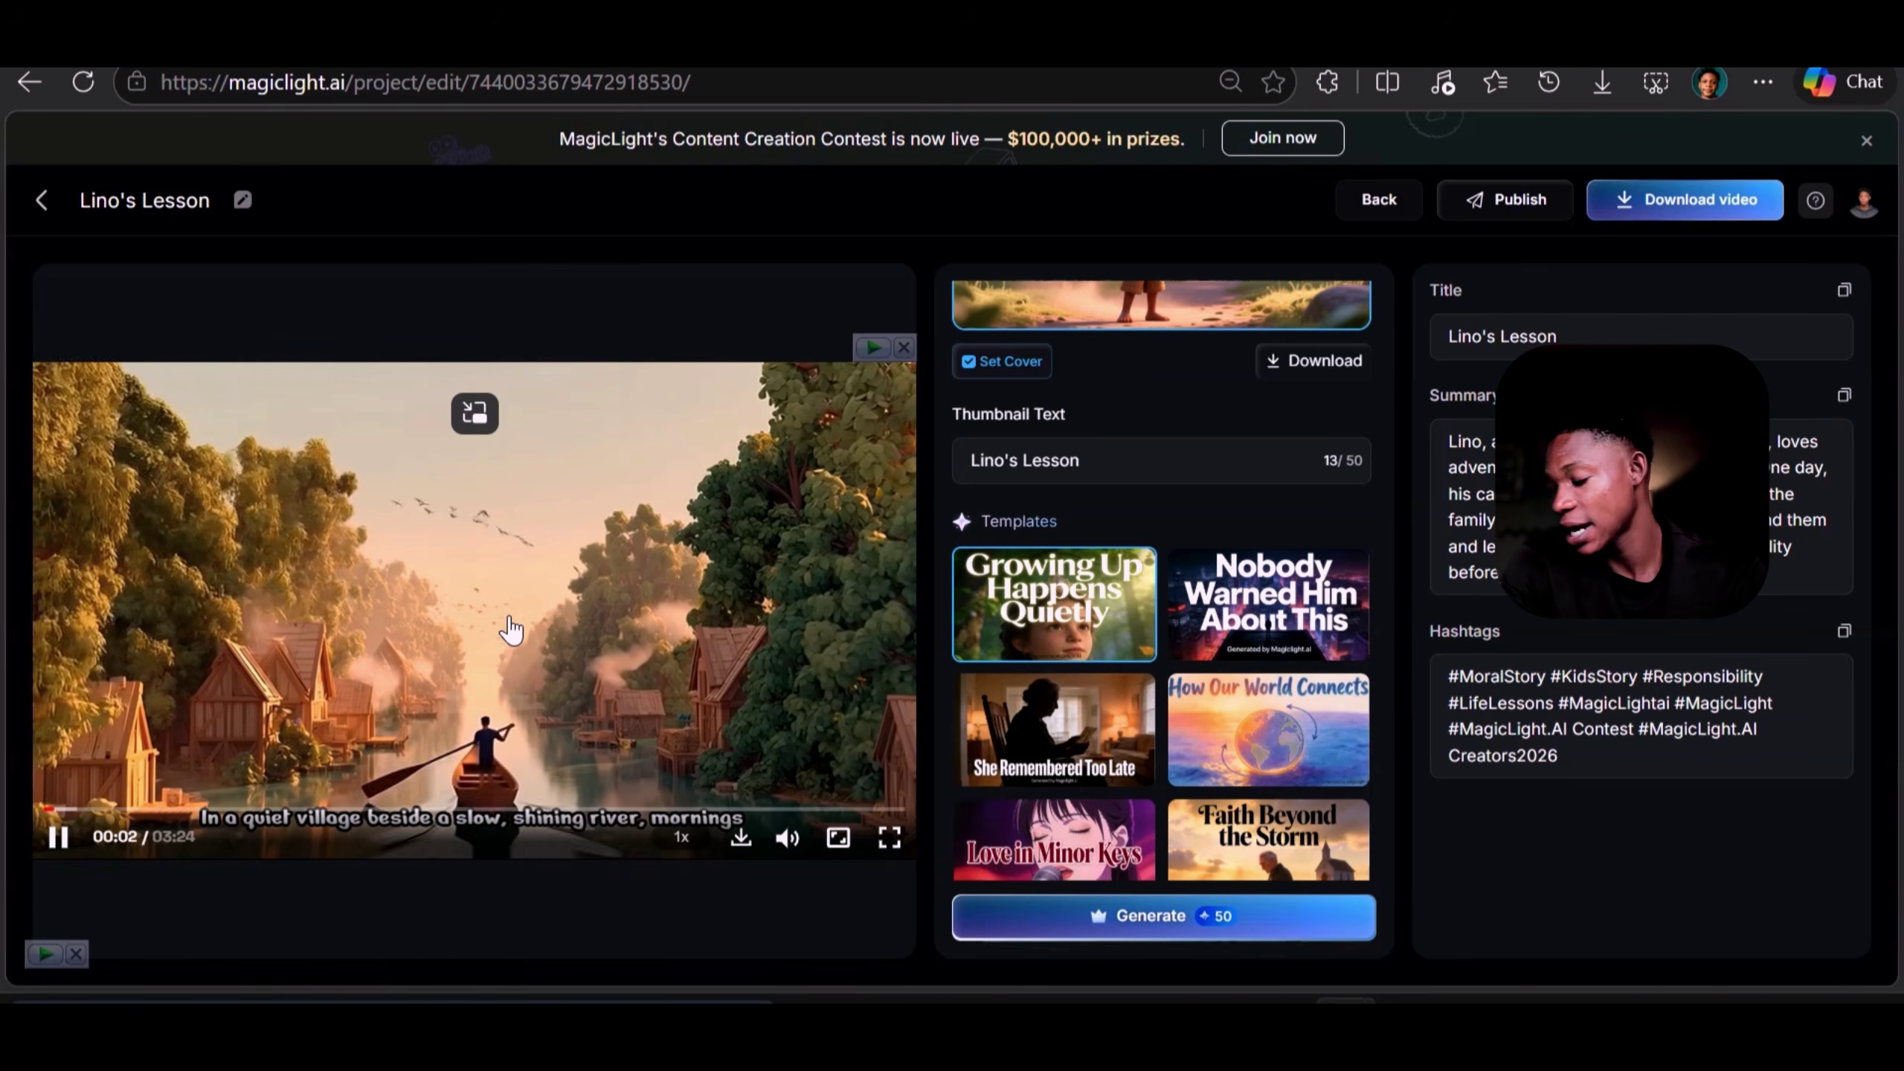
# - Pause the generated video and browse the thumbnail templates, trying Nobody Warned Him About This and reselecting Growing Up Happens Quietly
pyautogui.click(510, 629)
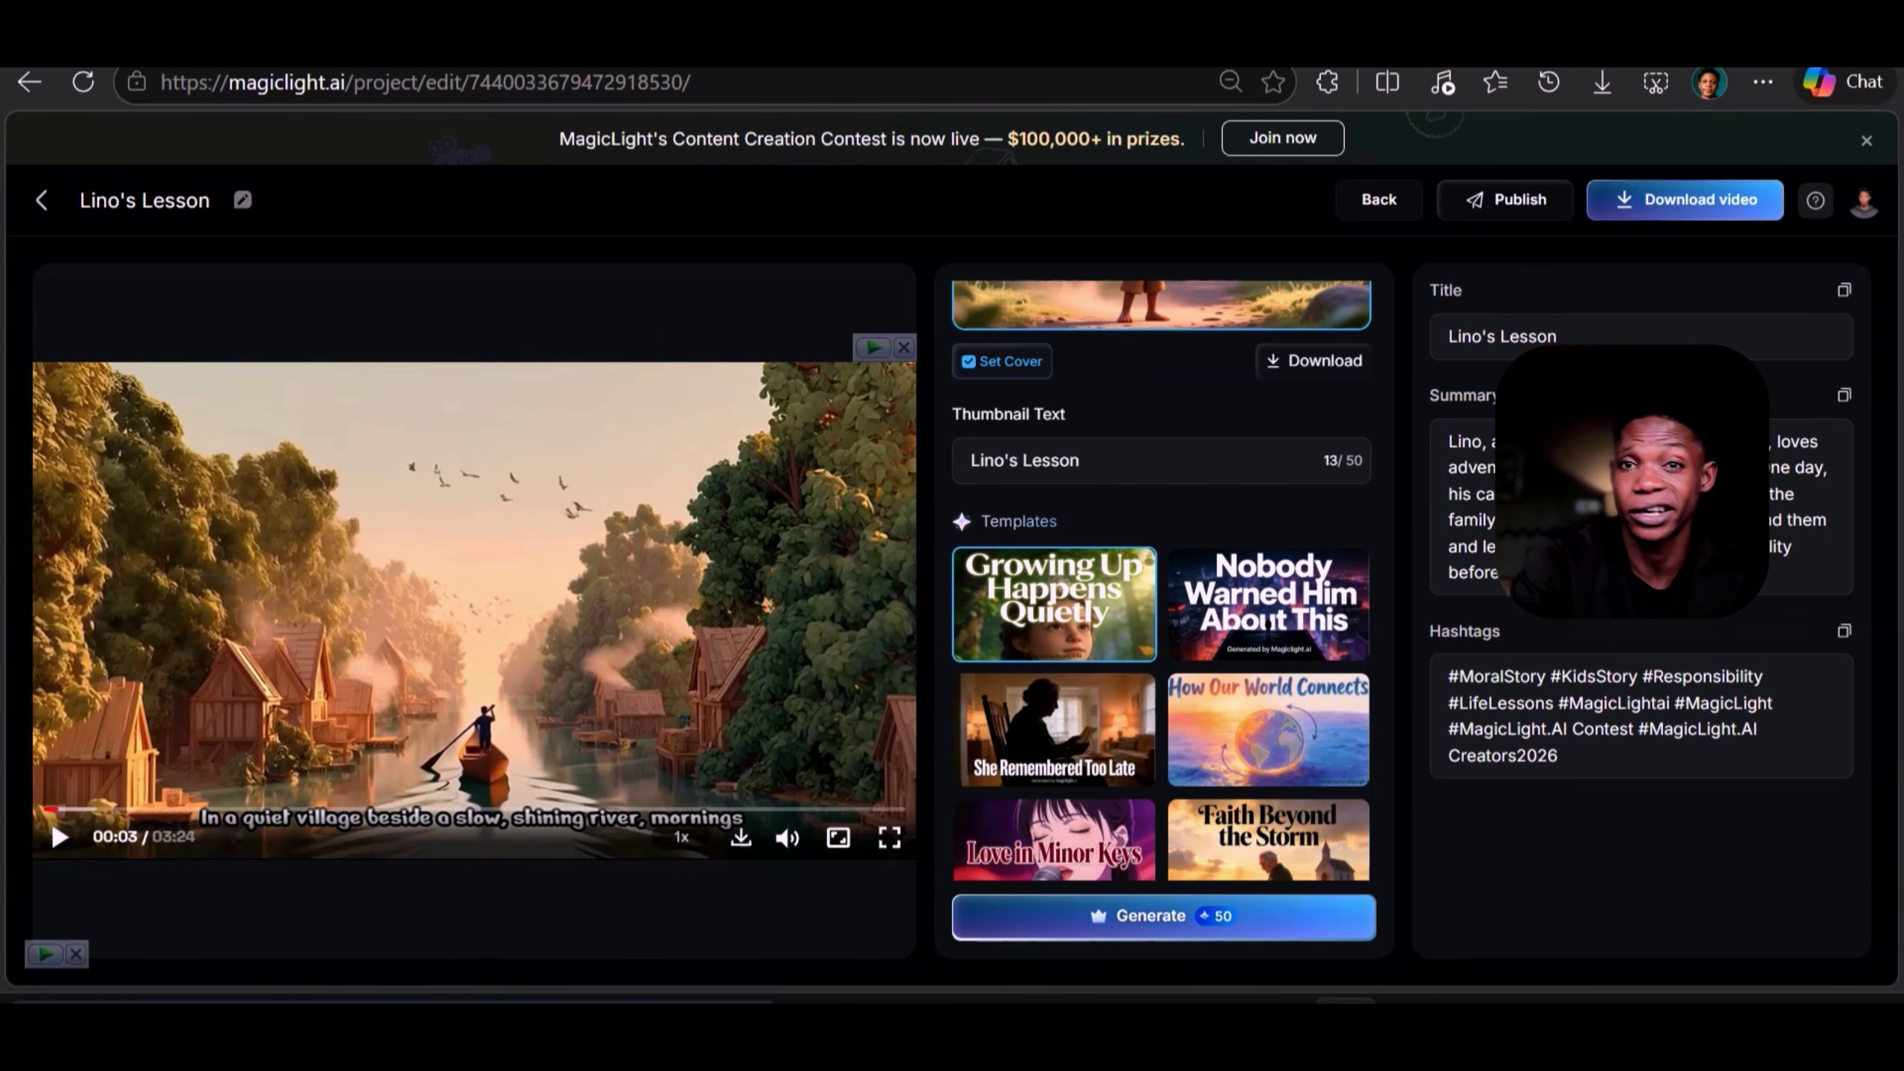
pyautogui.scroll(3, 1096, 545)
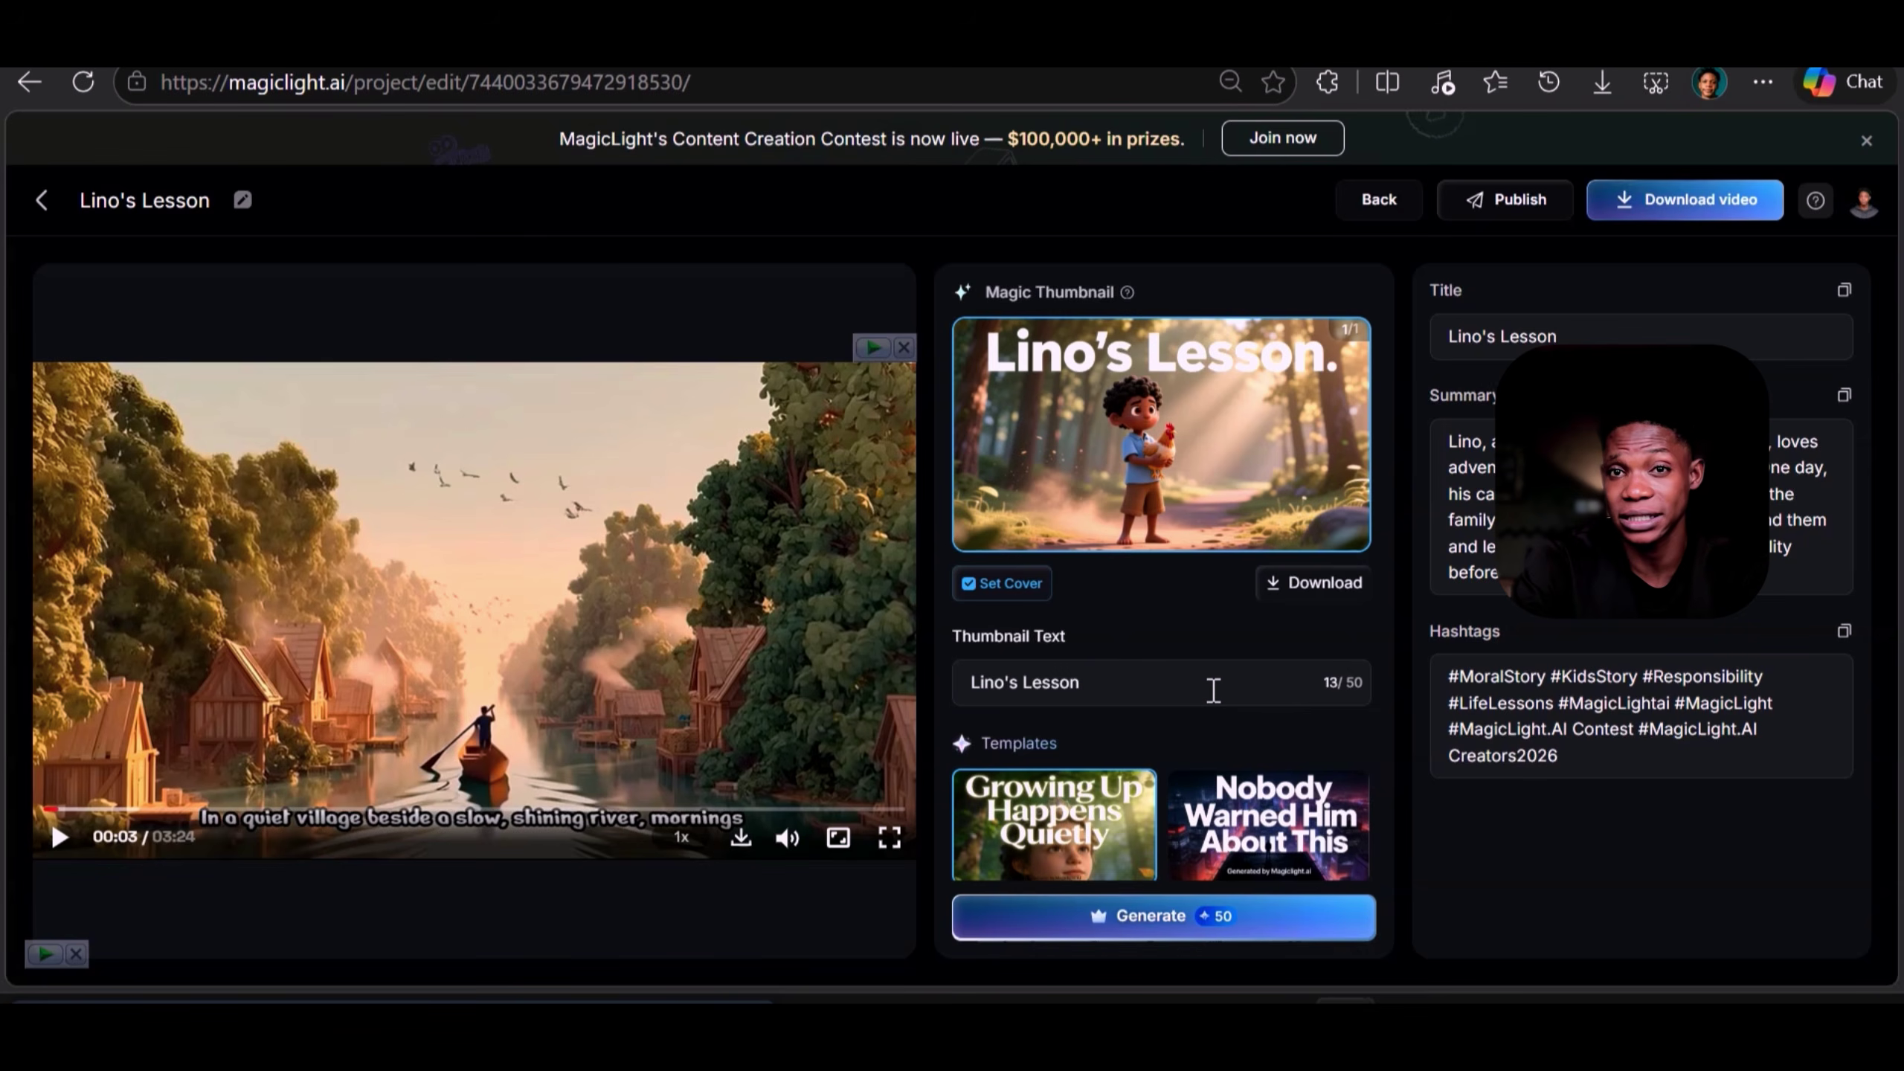
pyautogui.scroll(-10, 1214, 691)
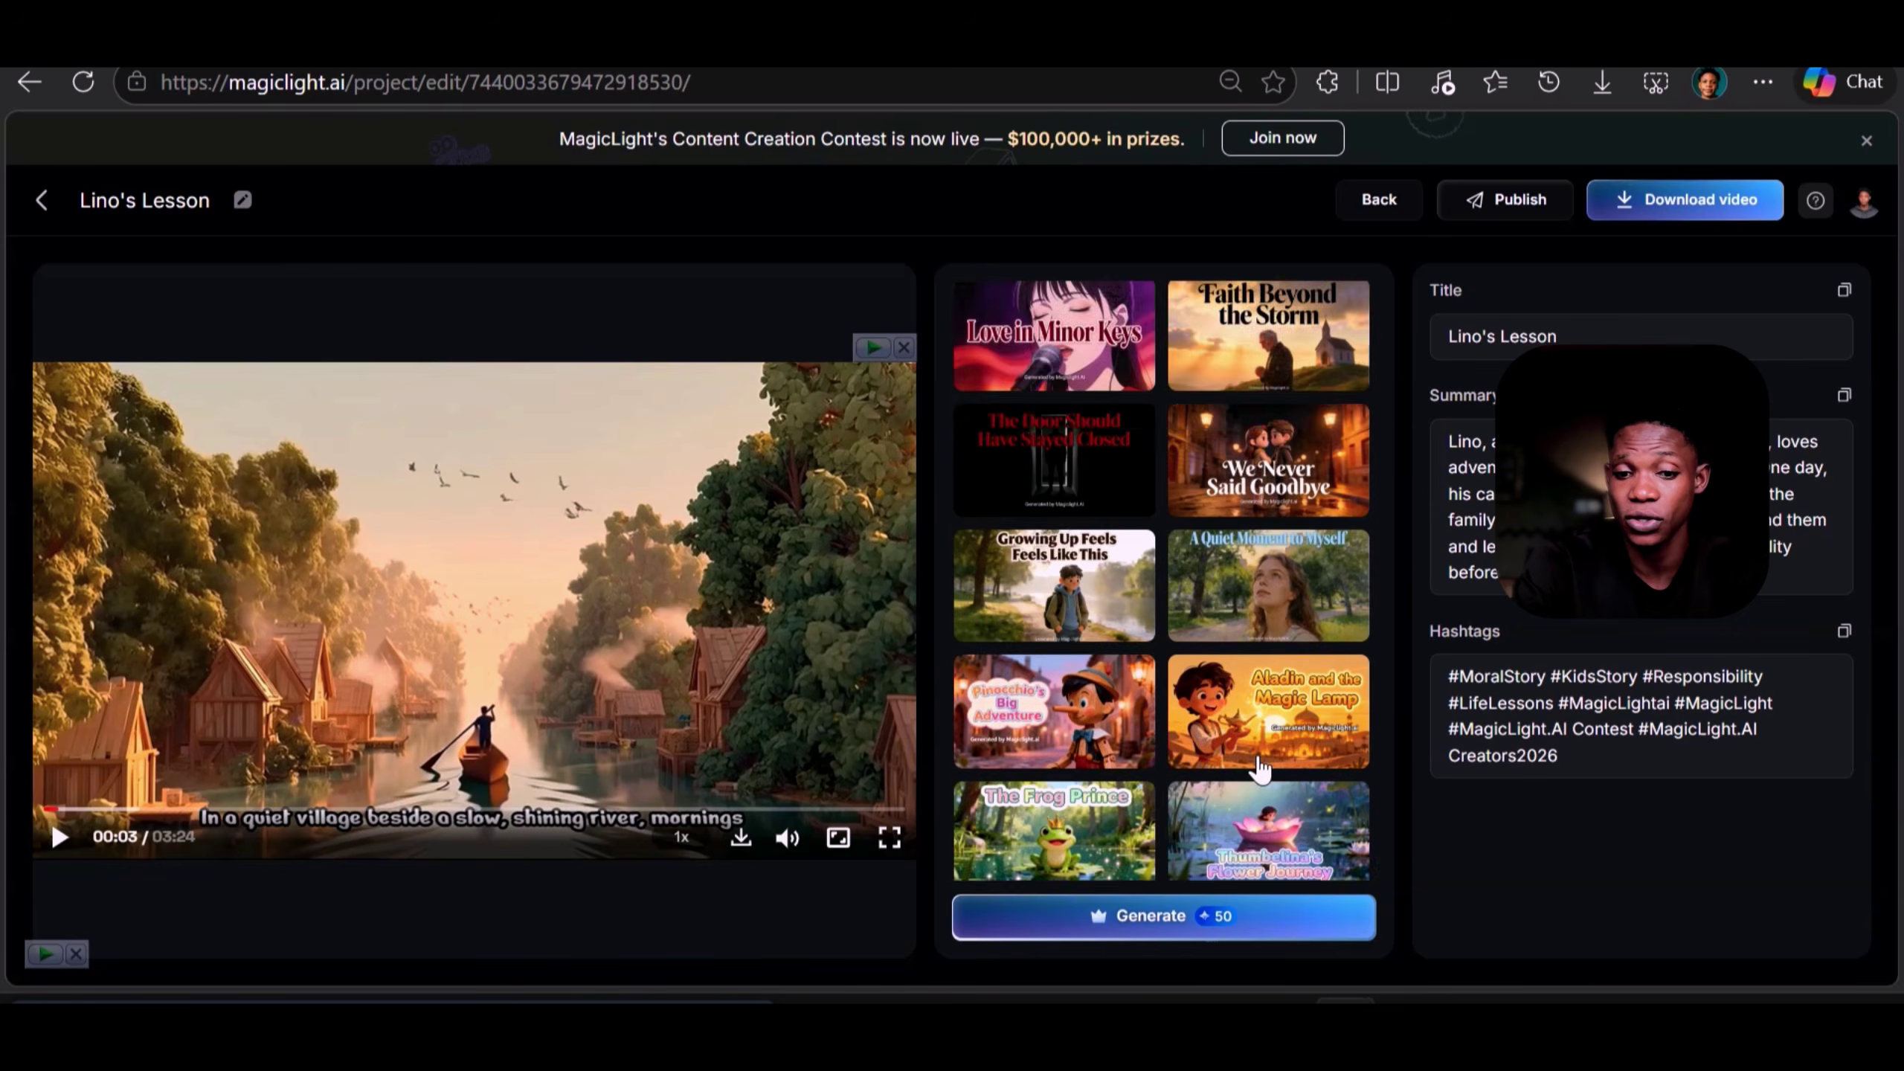
pyautogui.scroll(5, 1260, 769)
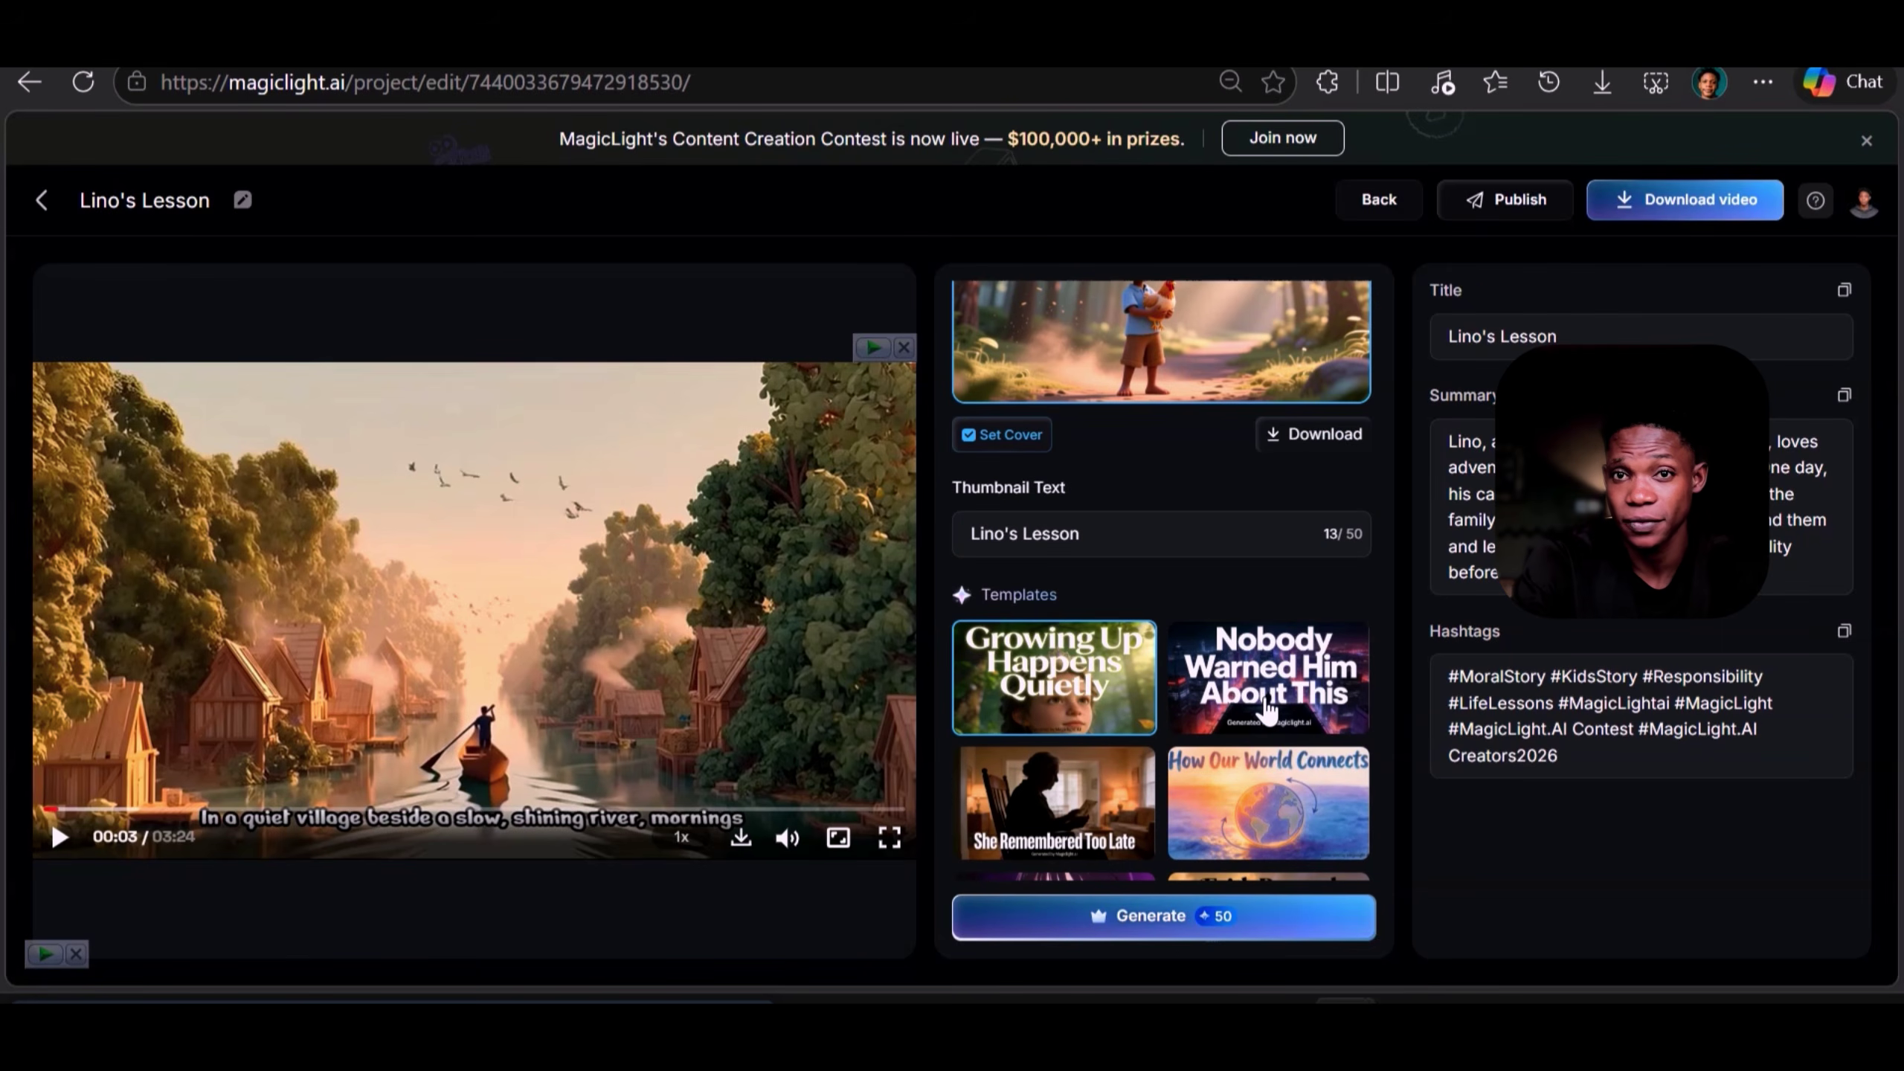
pyautogui.click(1267, 698)
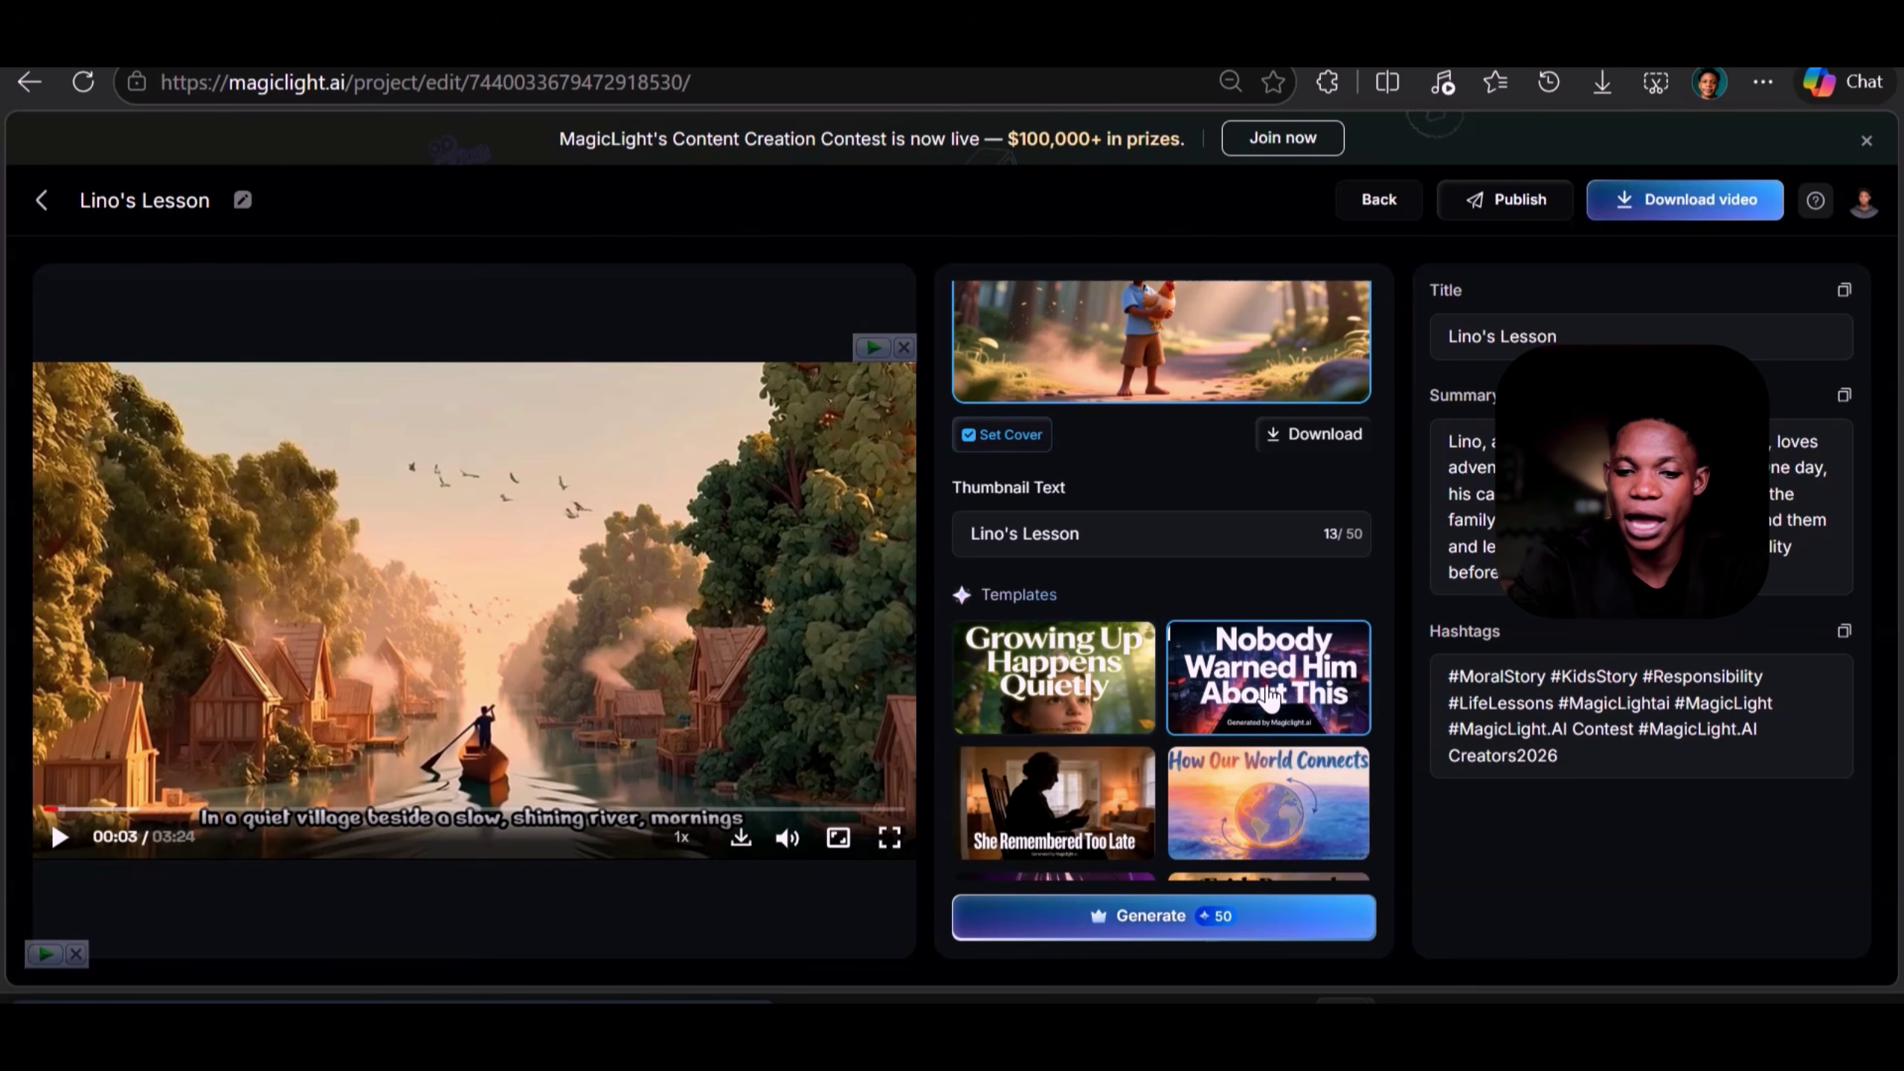
pyautogui.click(1106, 685)
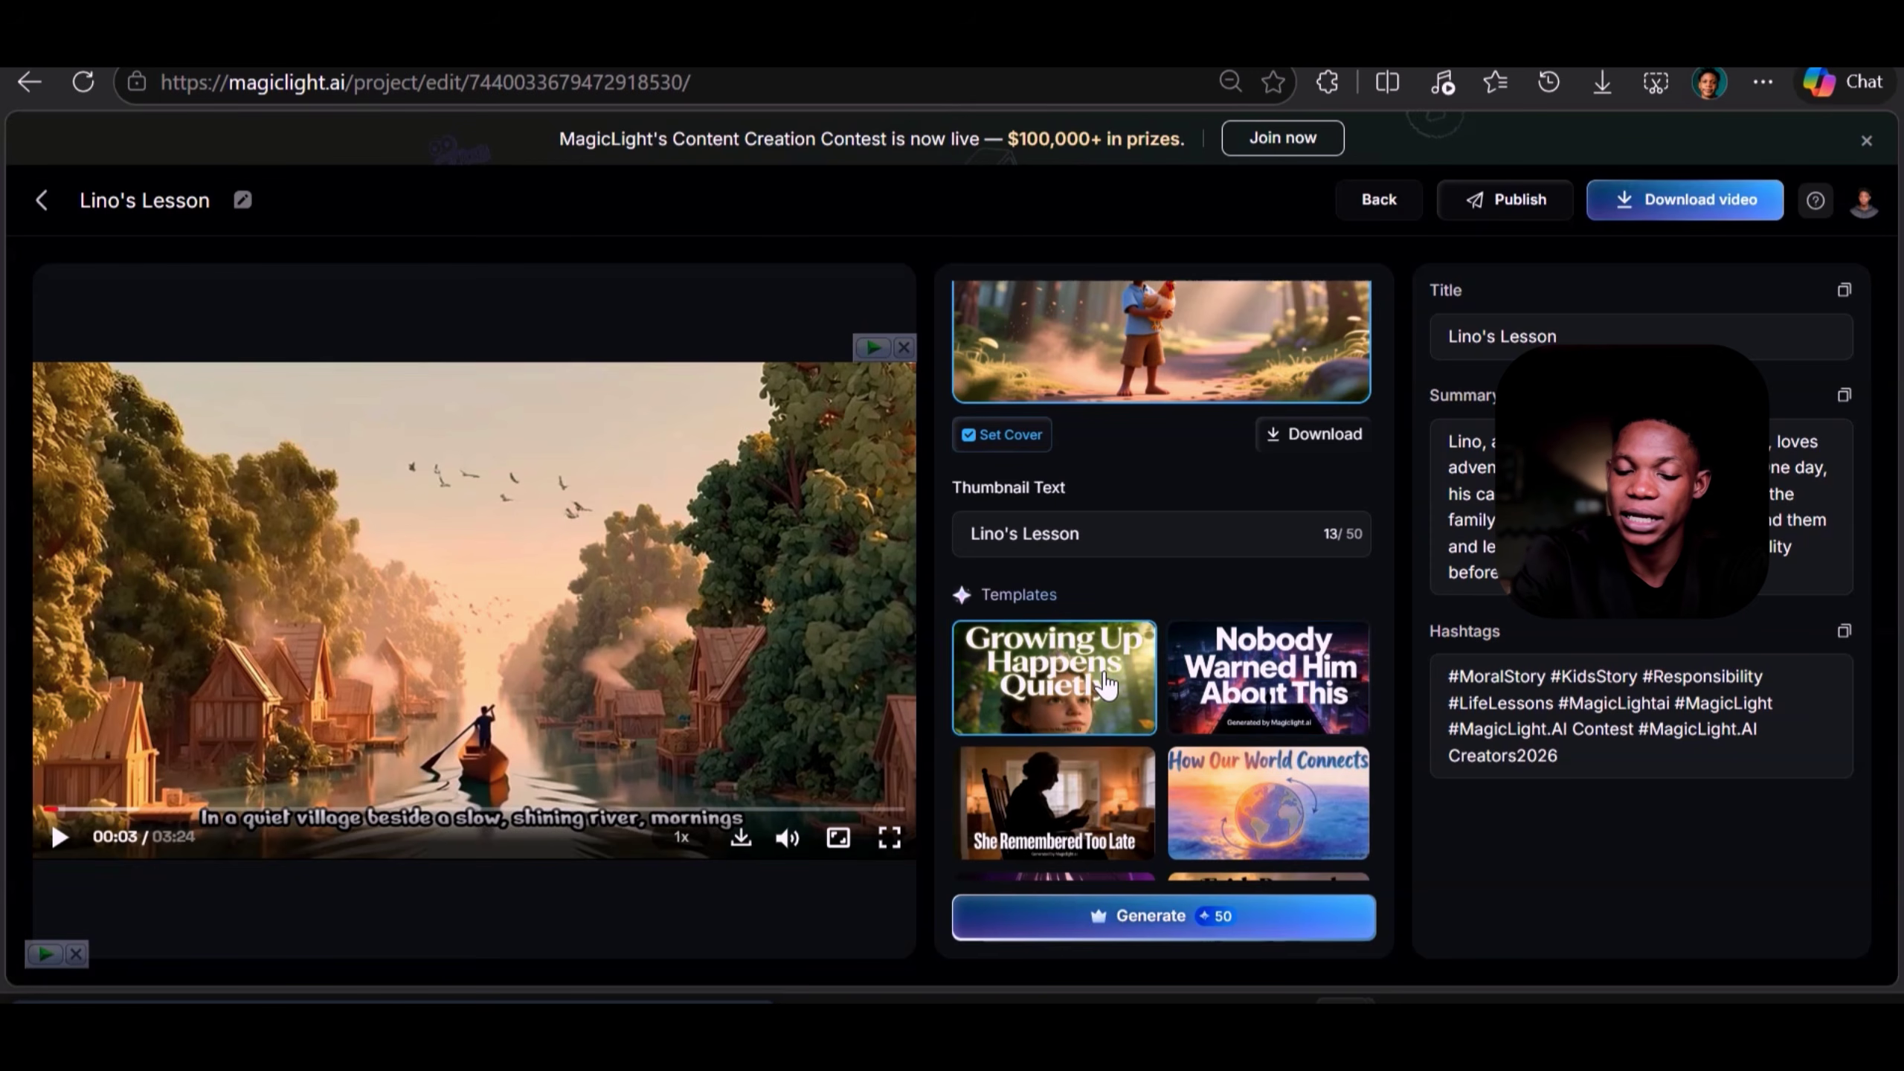
pyautogui.scroll(-4, 1106, 683)
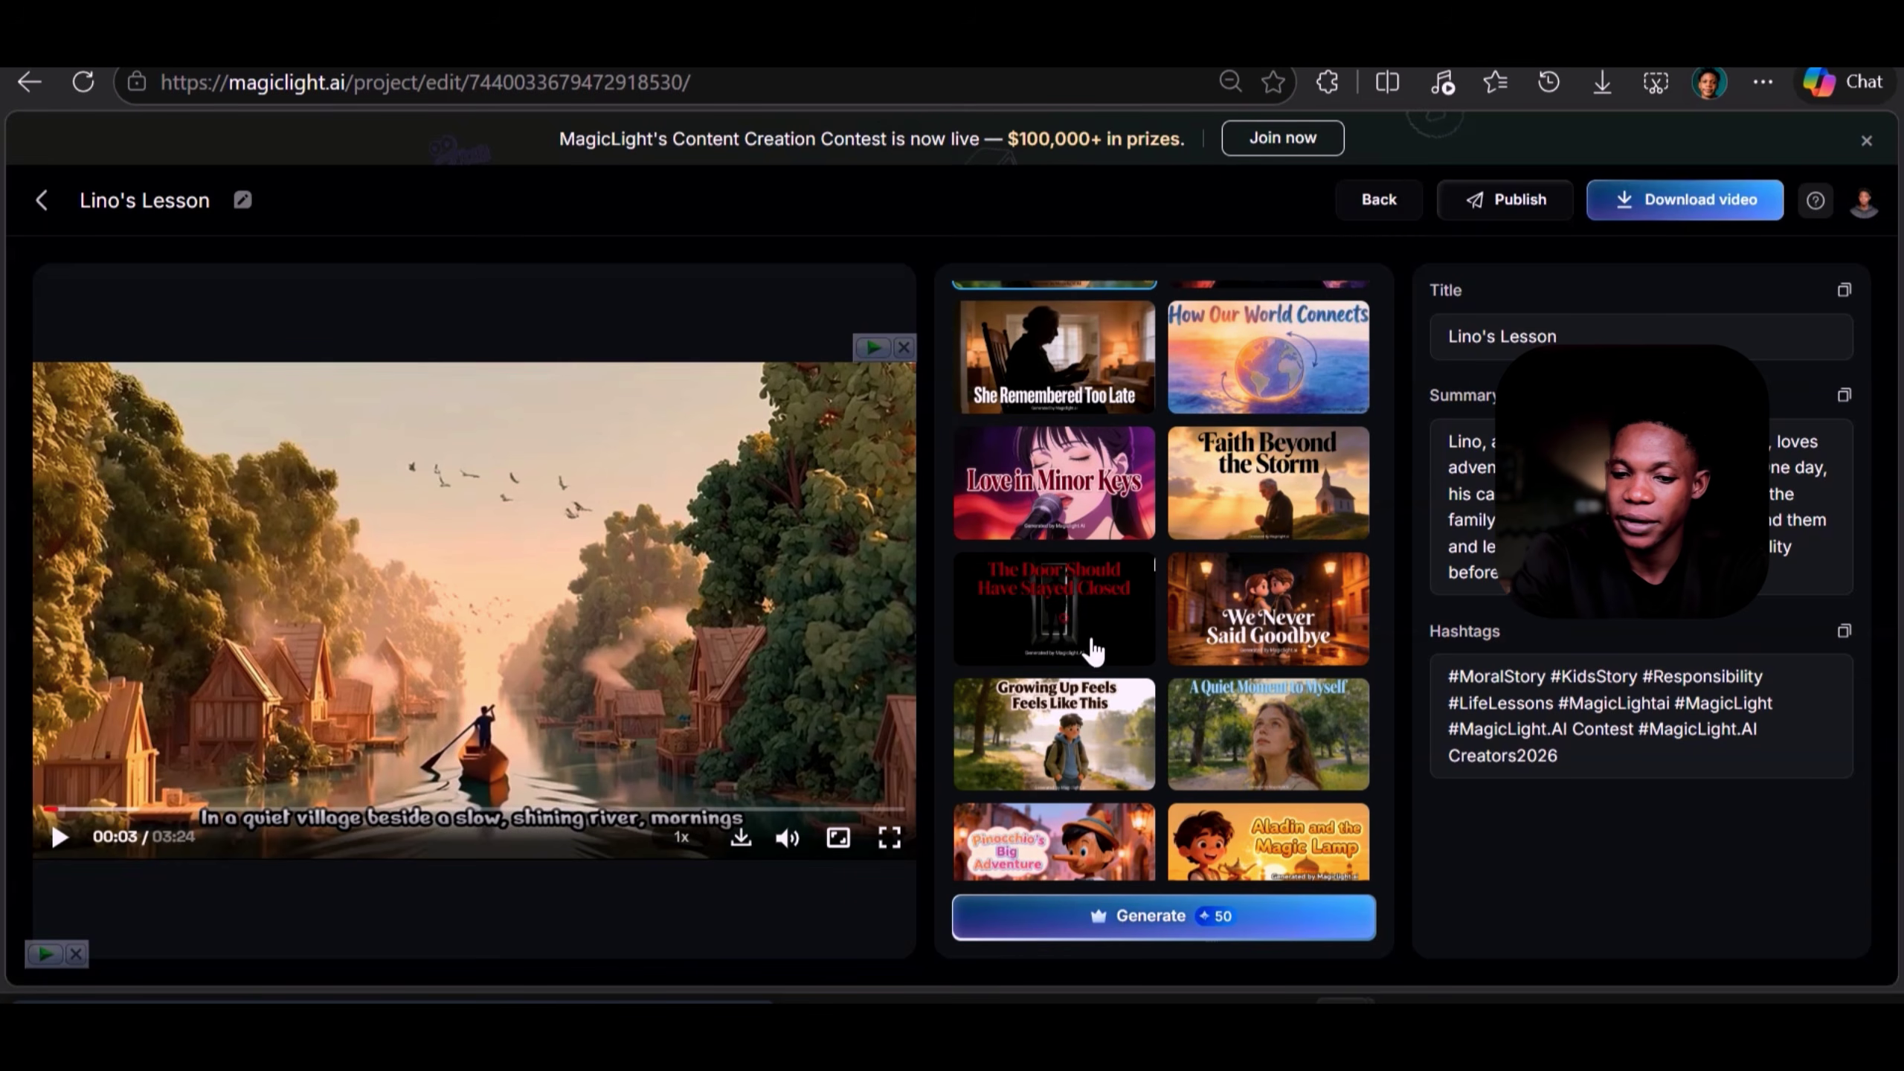
pyautogui.scroll(5, 1094, 649)
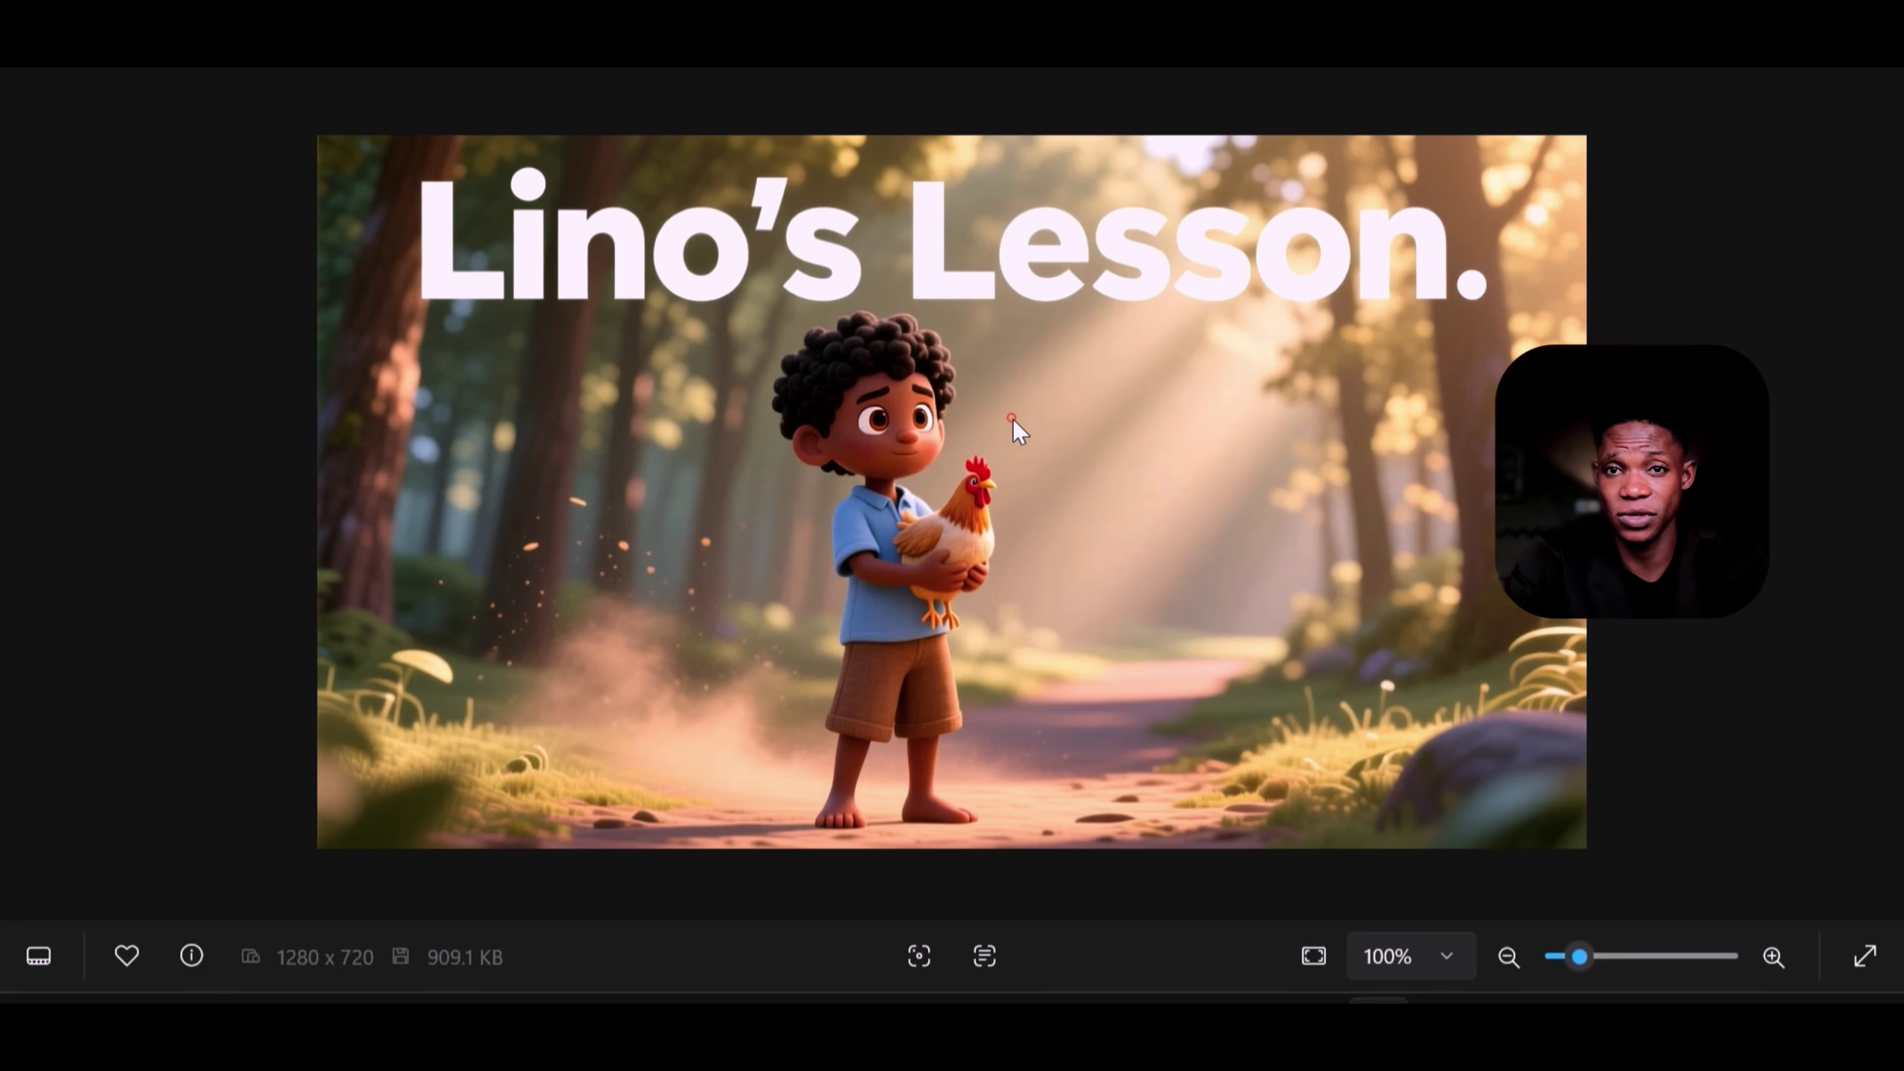
# - Inspect the Lino's Lesson thumbnail closely around the boy and the chicken in the image viewer, and close it
pyautogui.scroll(3, 1012, 420)
pyautogui.scroll(5, 867, 447)
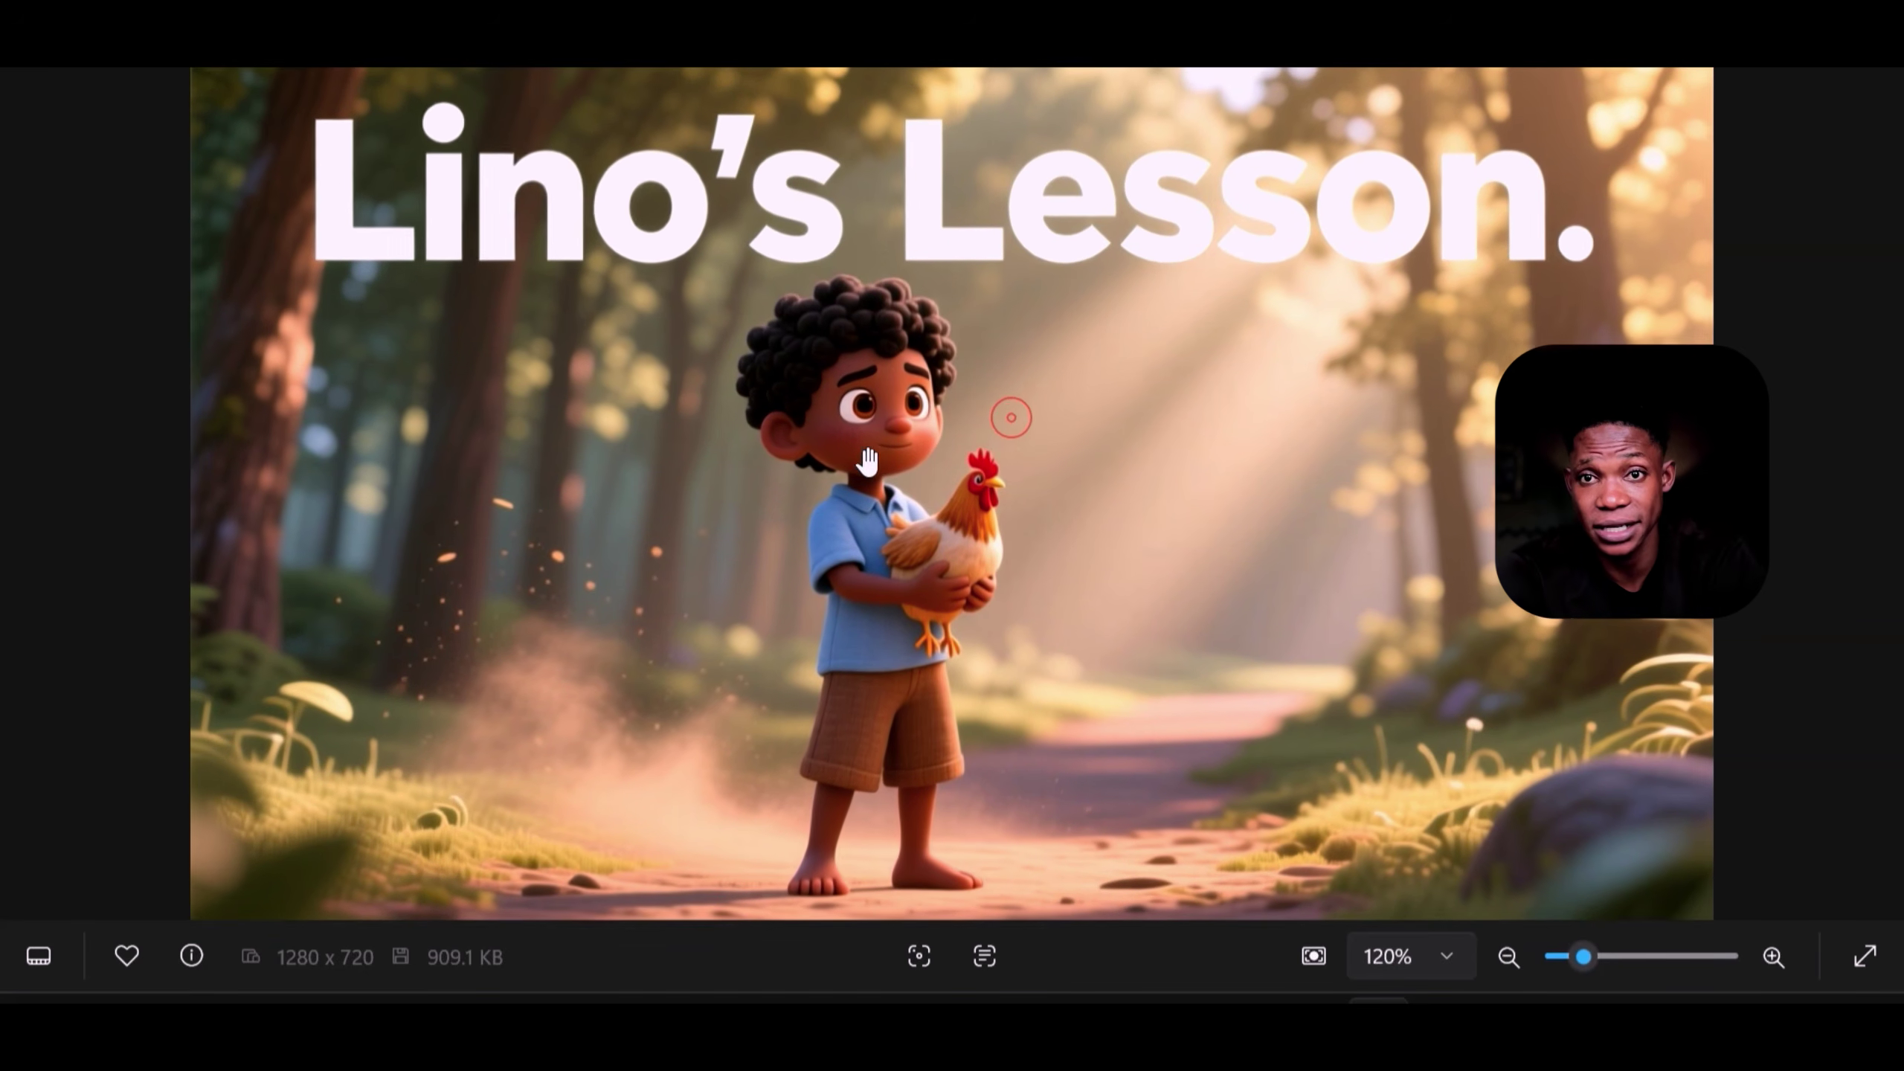
pyautogui.scroll(3, 879, 476)
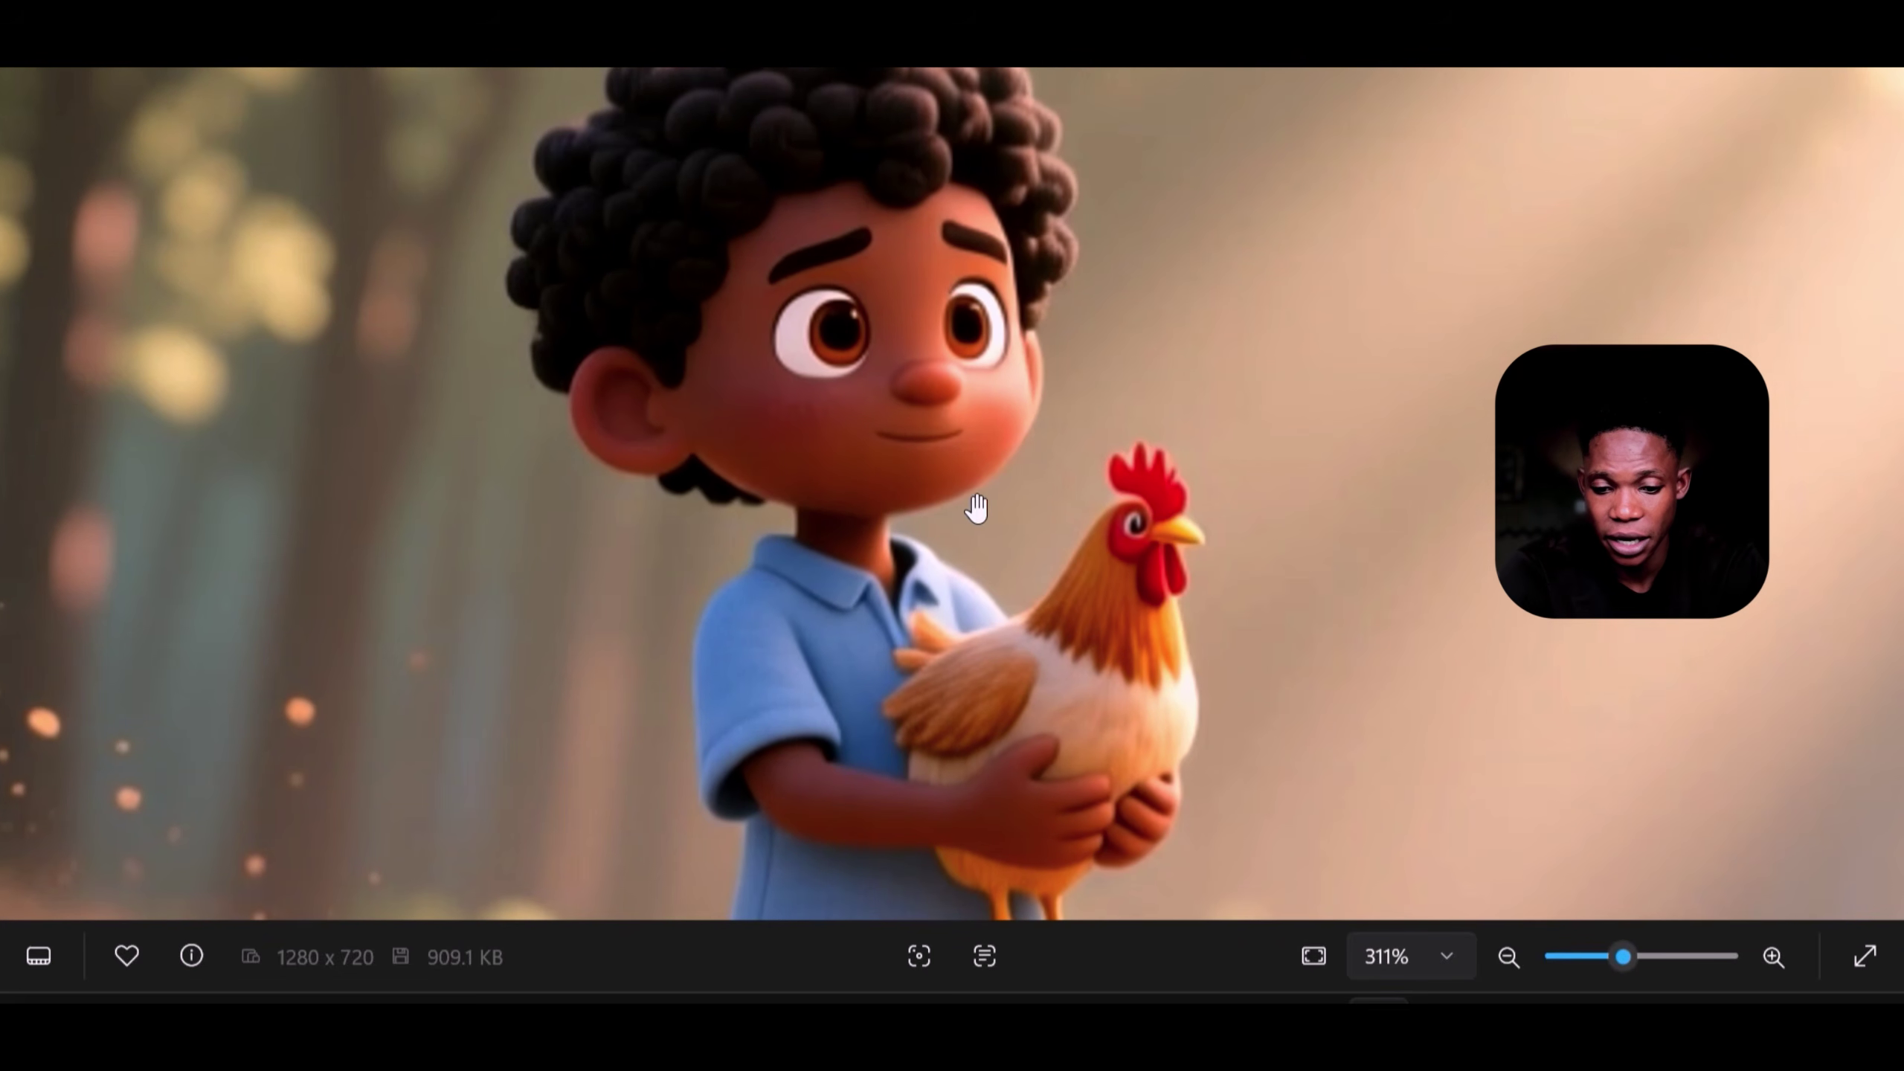
pyautogui.scroll(-4, 979, 509)
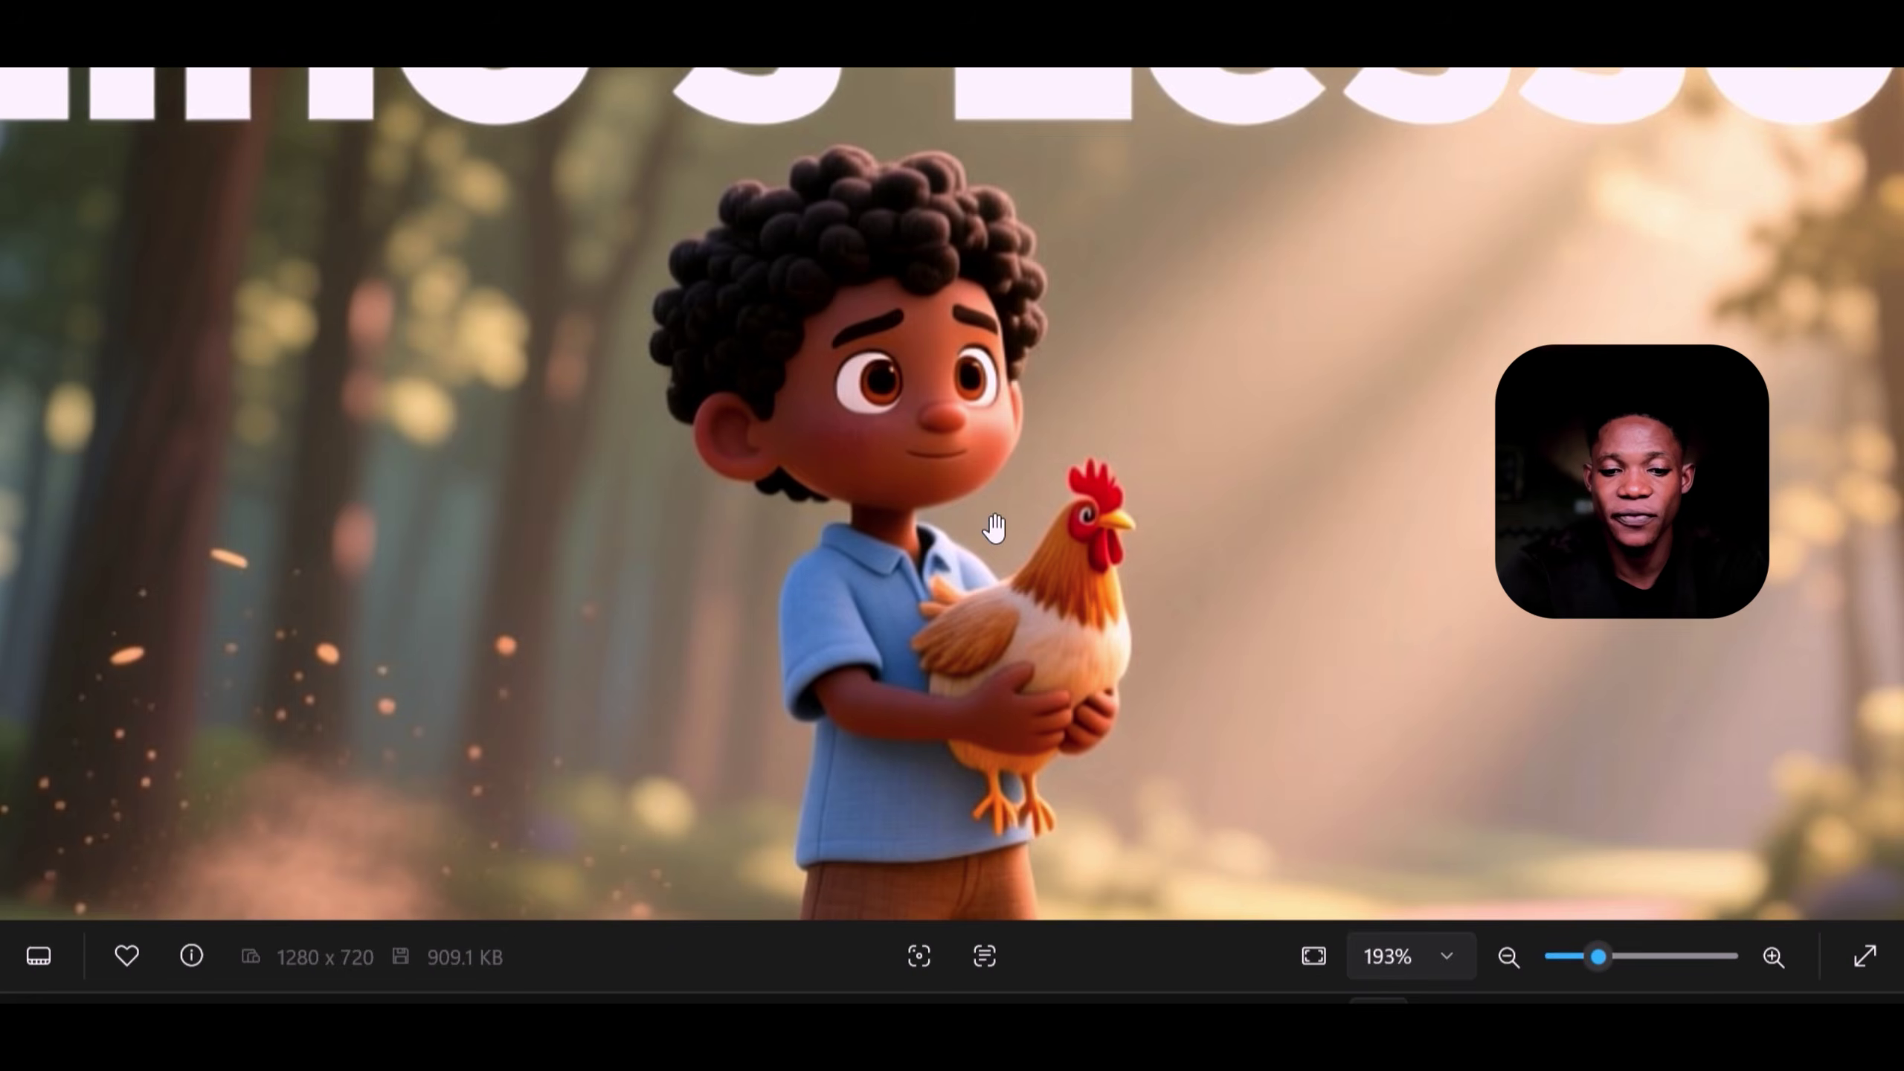
pyautogui.scroll(-3, 994, 521)
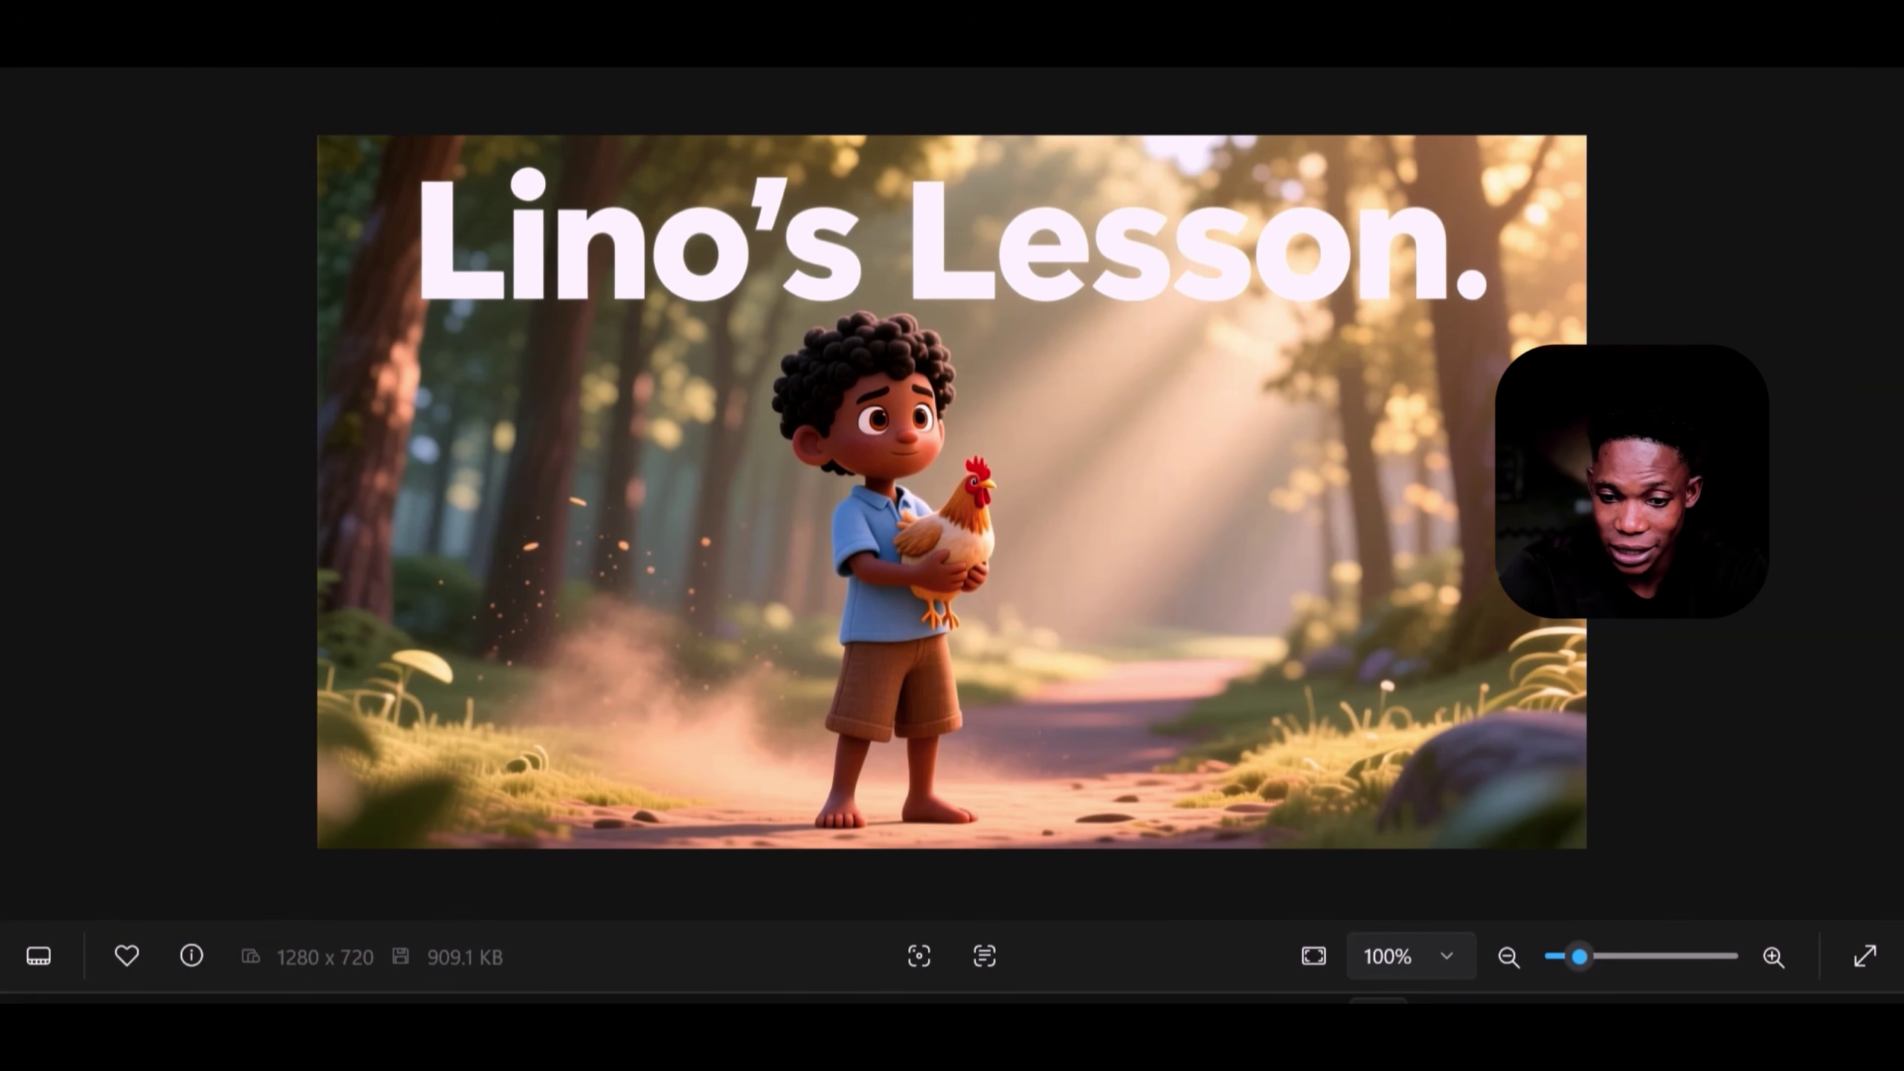
pyautogui.click(1875, 34)
# - Download the finished Lino's Lesson video without a watermark
pyautogui.click(1666, 145)
pyautogui.scroll(-2, 1304, 775)
pyautogui.scroll(2, 1342, 614)
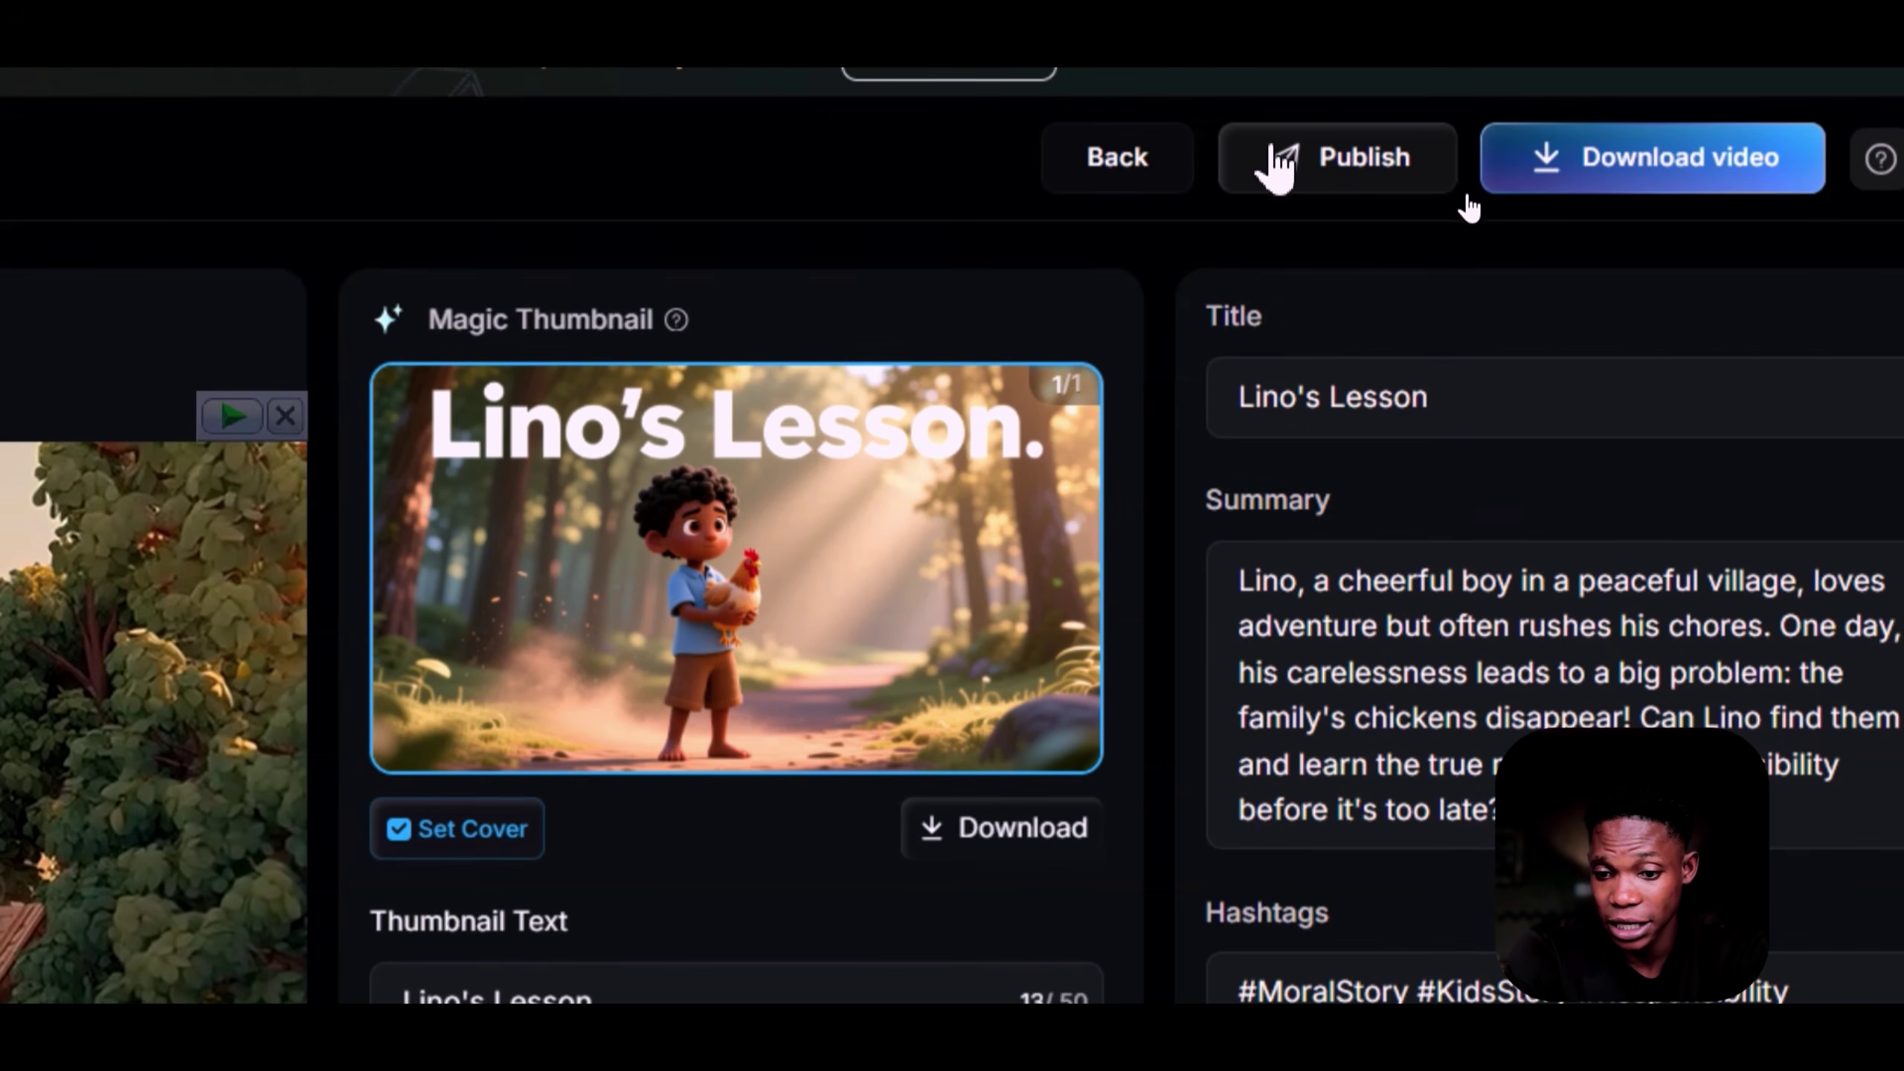
pyautogui.moveTo(1624, 177)
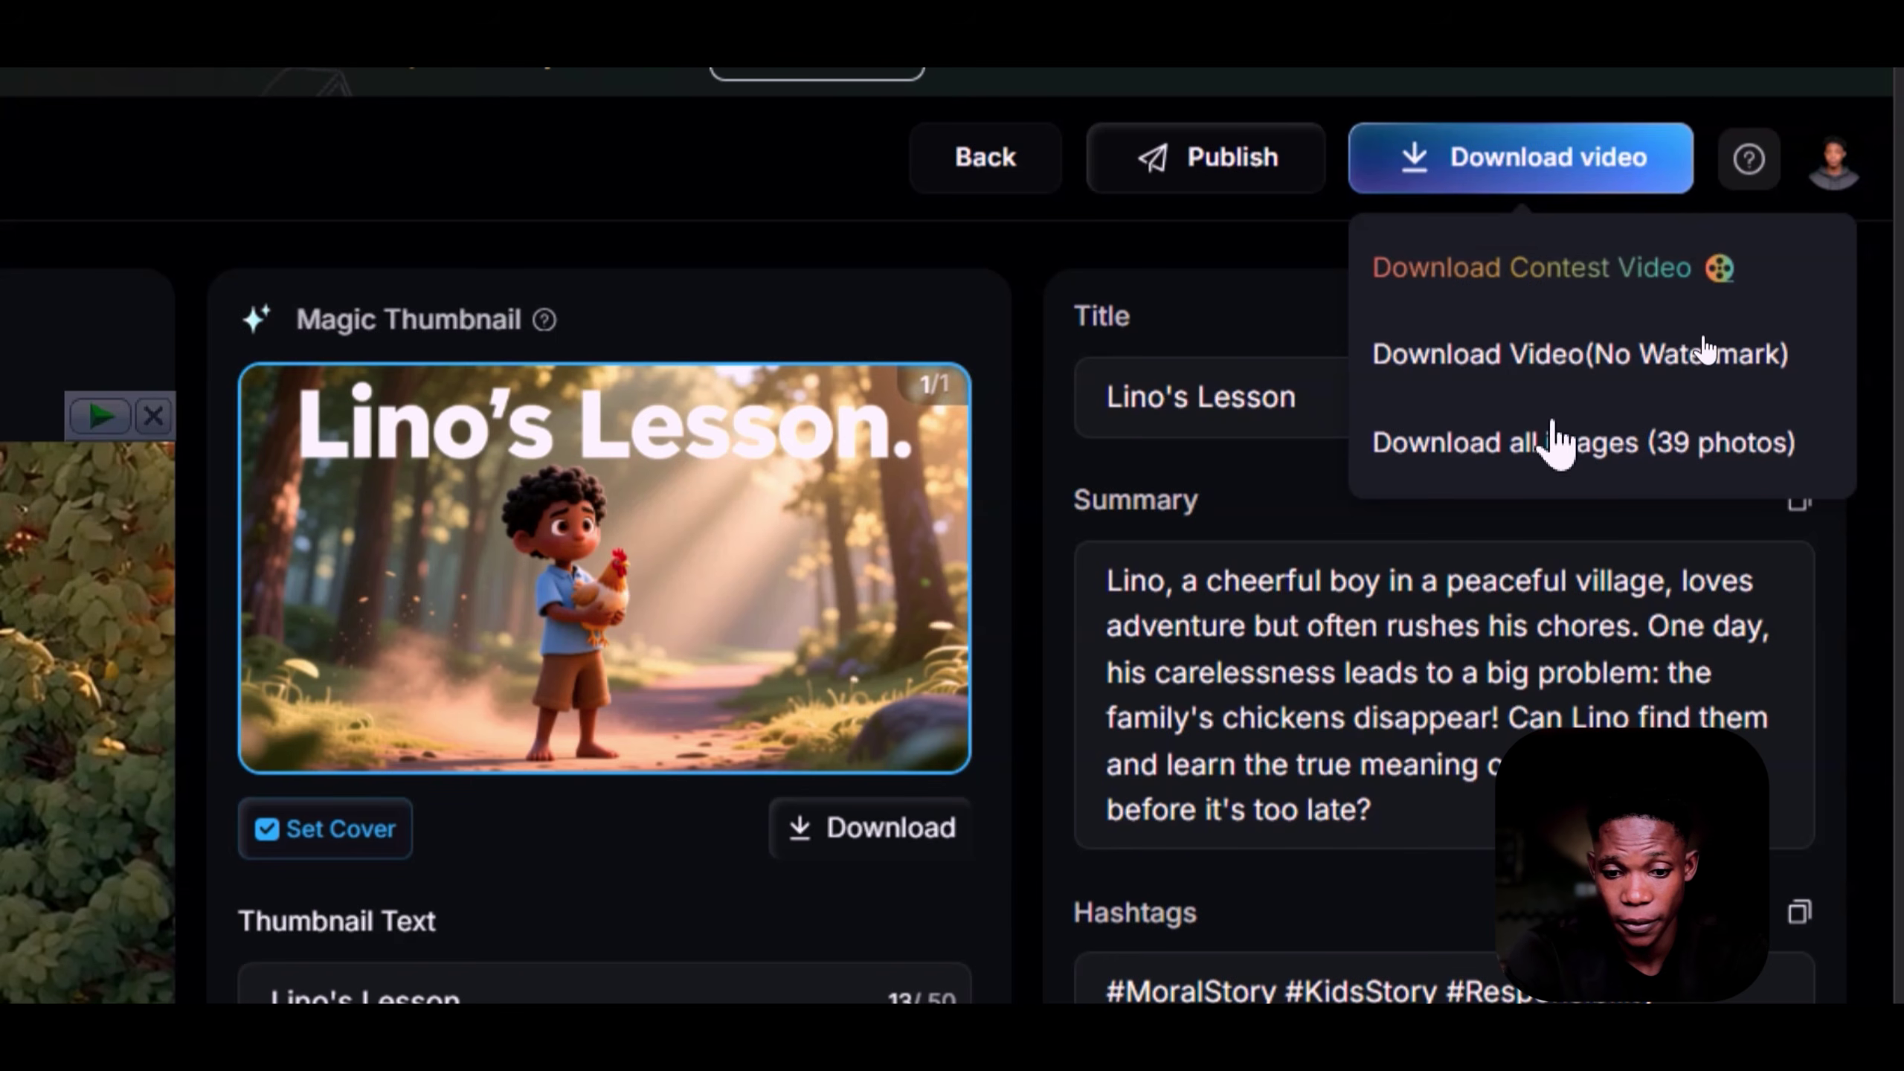
pyautogui.click(1557, 360)
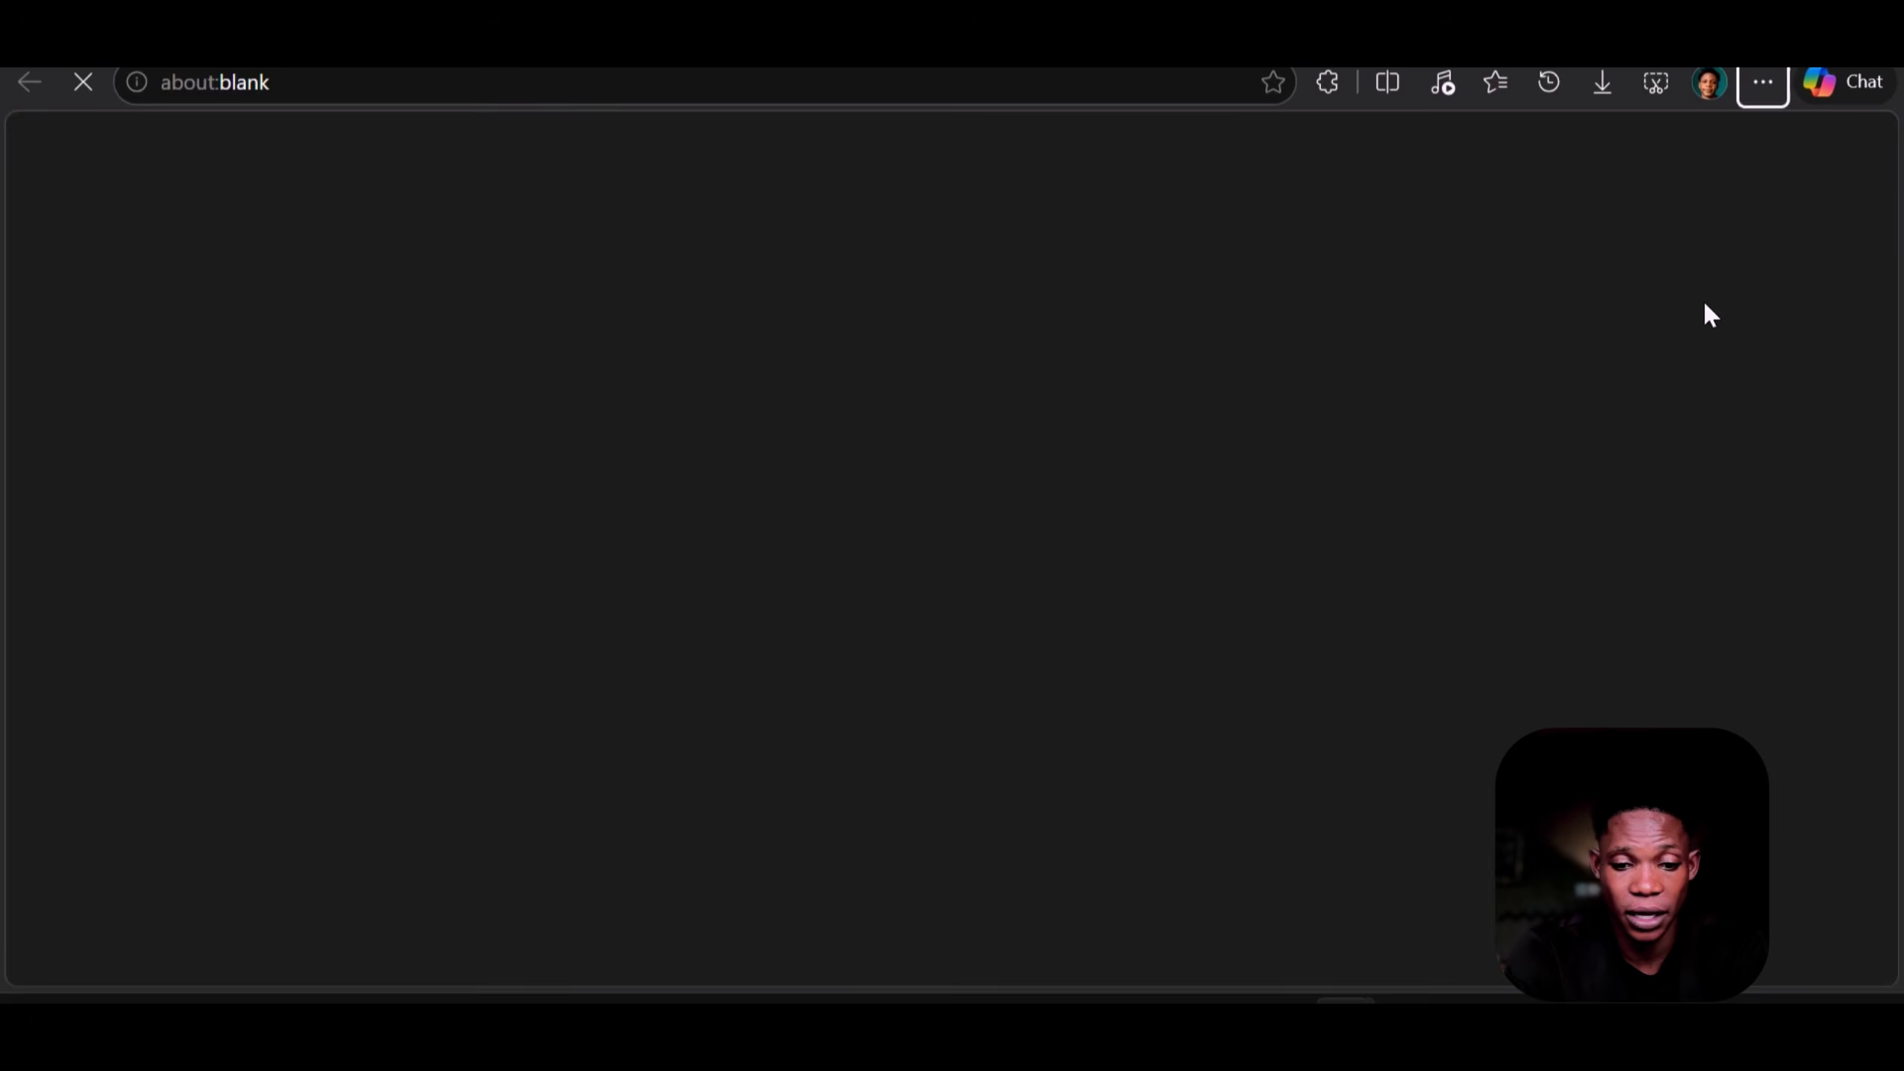